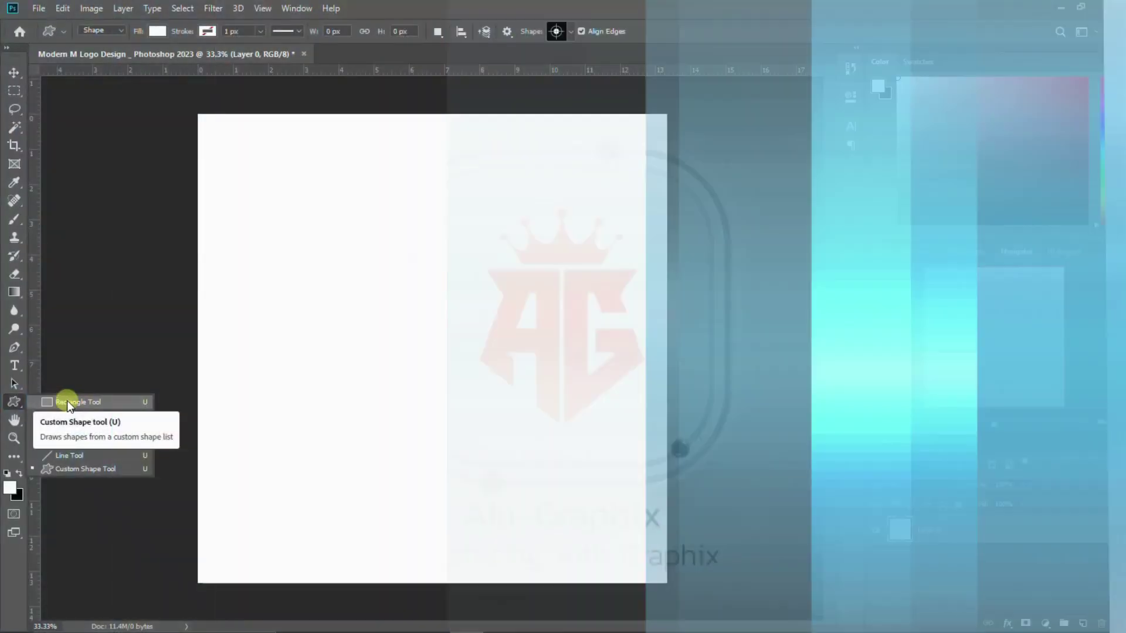
- Draw a tall thin rectangle on the canvas and fill it with orange
left_click(69, 402)
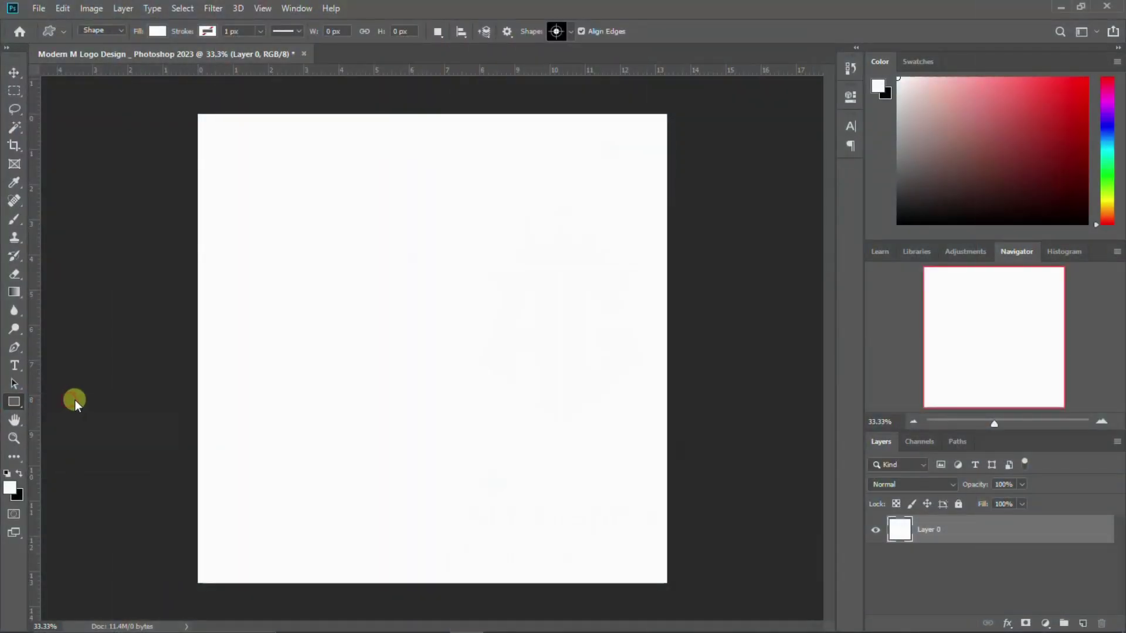
left_click_drag(344, 233, 356, 409)
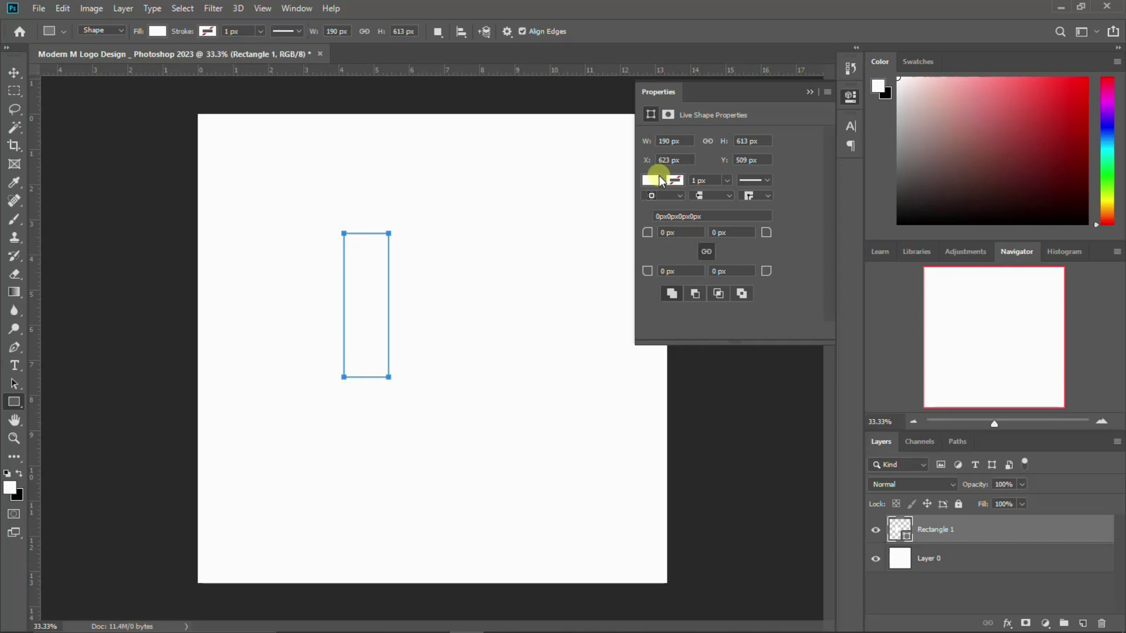
left_click(653, 179)
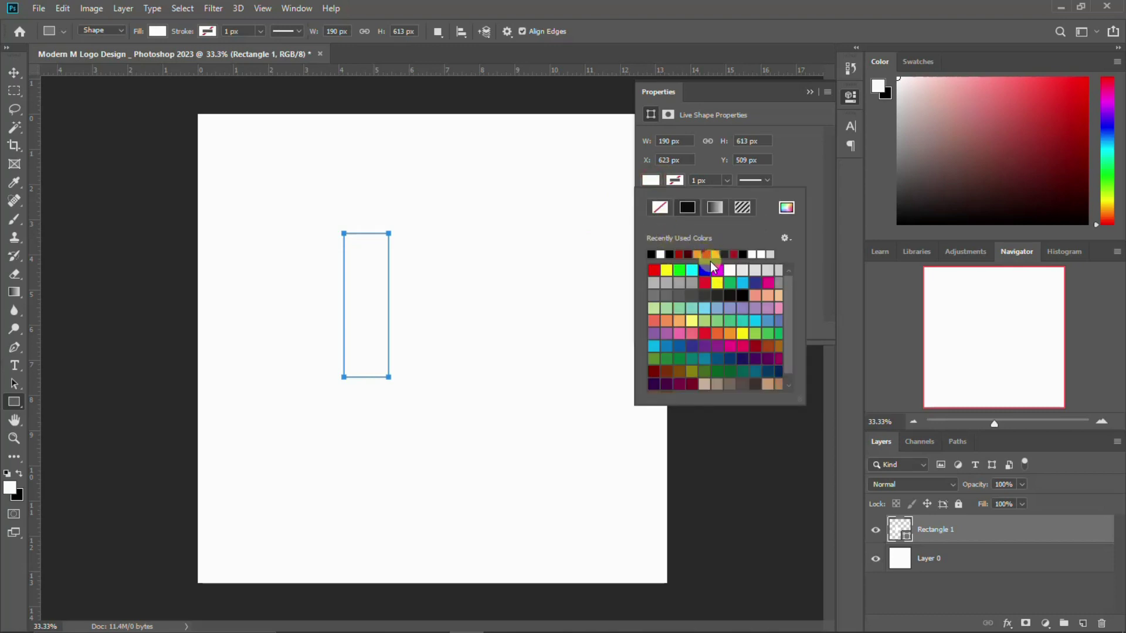
left_click(718, 333)
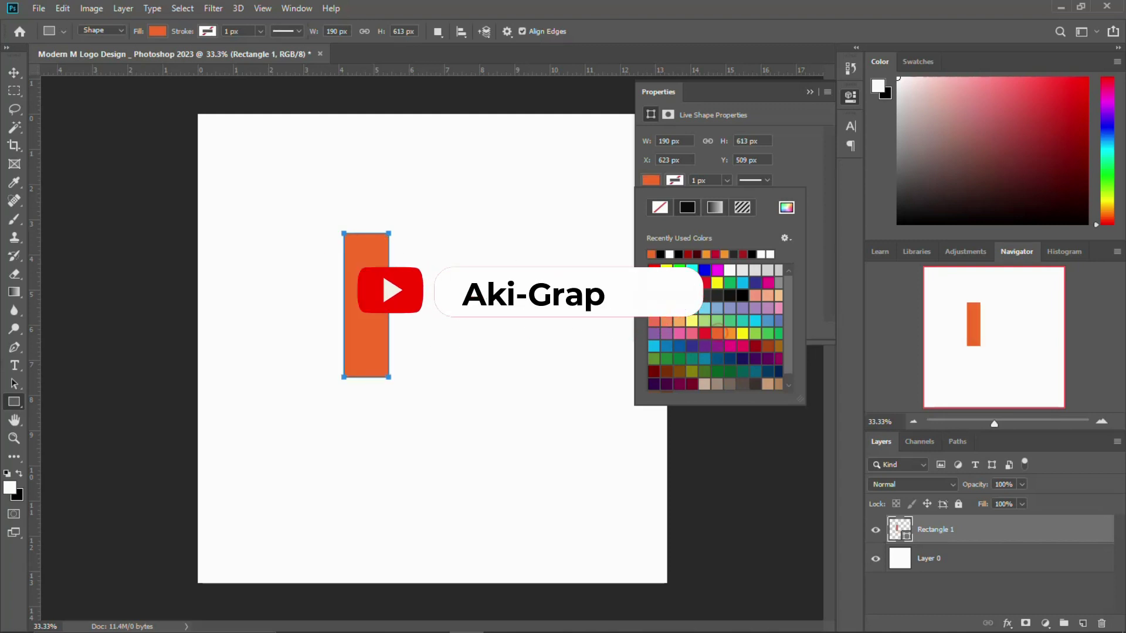
- Round the rectangle's corners to 95 px so it becomes a pill
left_click(15, 73)
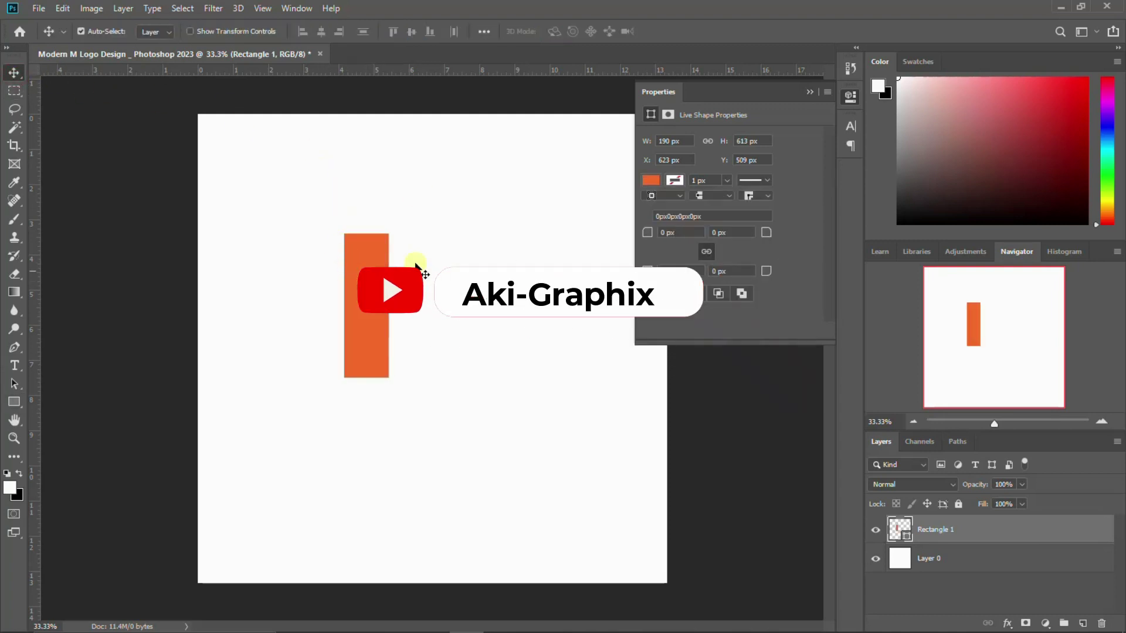
left_click(648, 232)
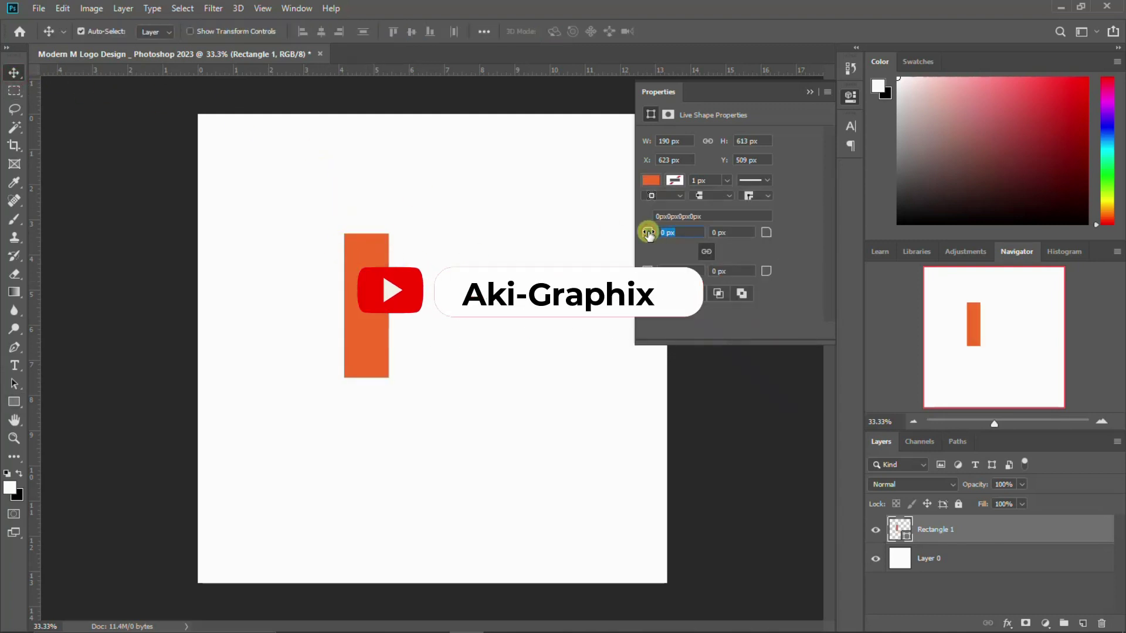
type("70")
key("Return")
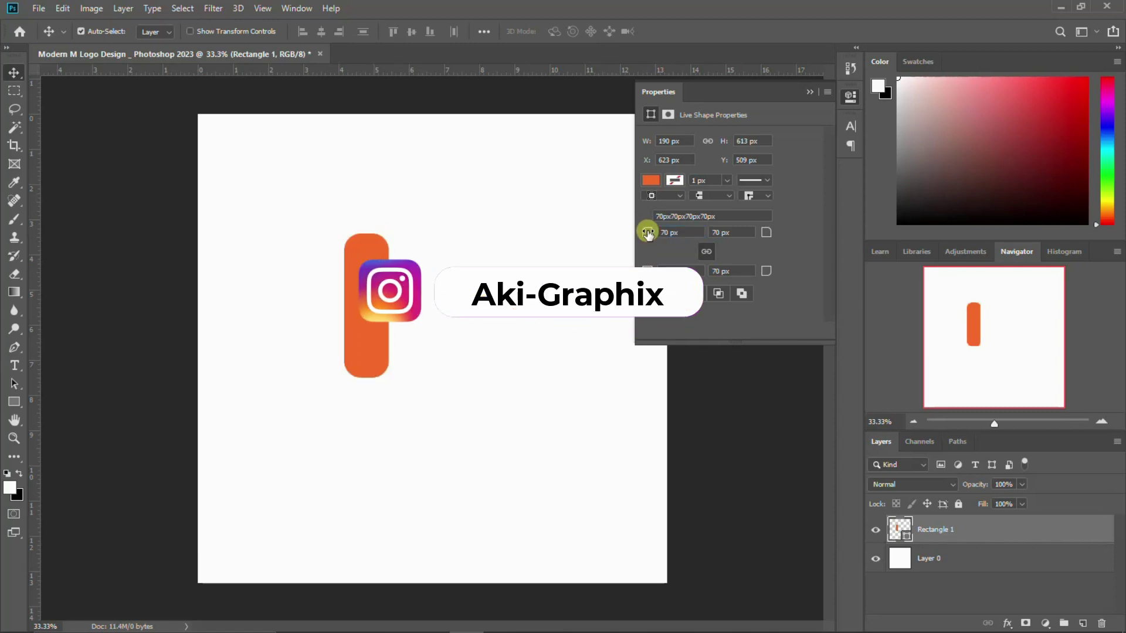
type("80")
key("Return")
left_click_drag(648, 234, 639, 232)
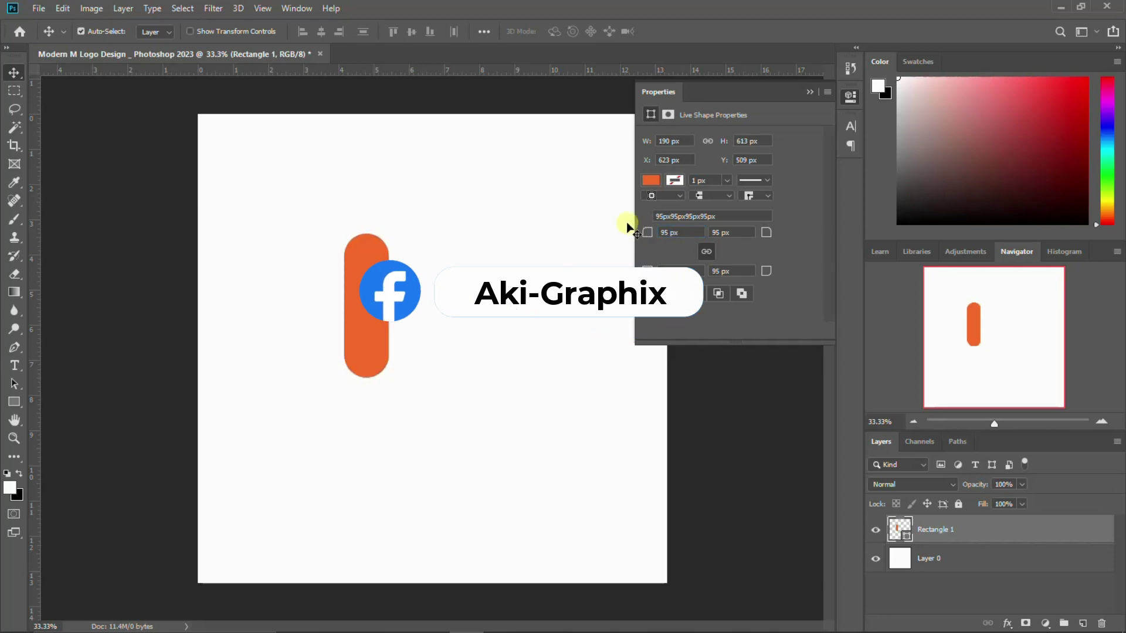
left_click(853, 97)
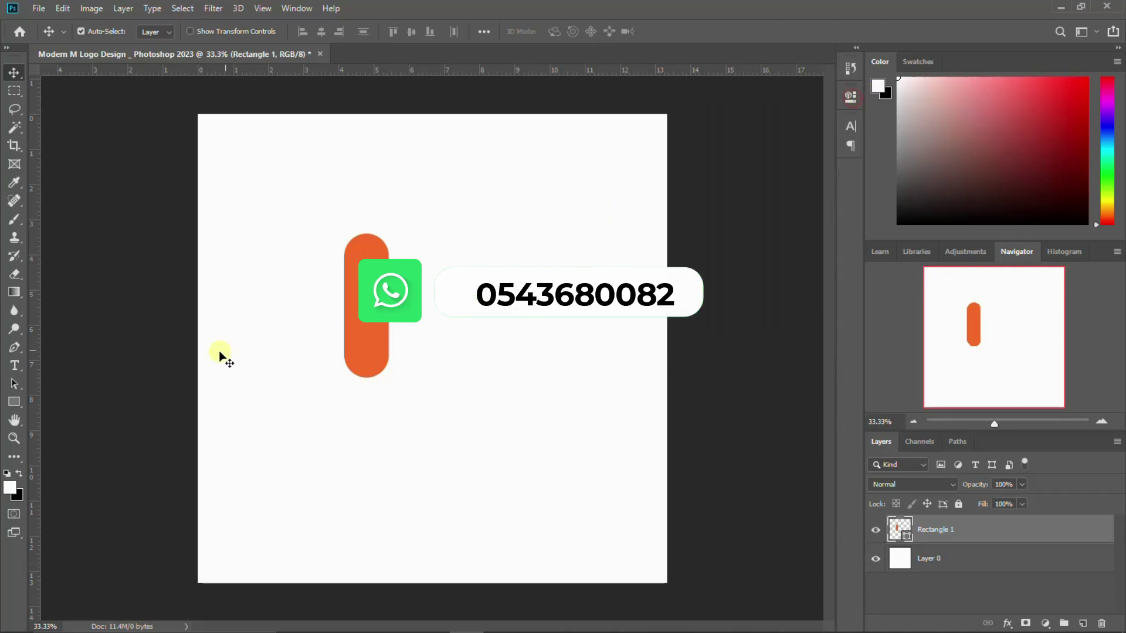
left_click(849, 128)
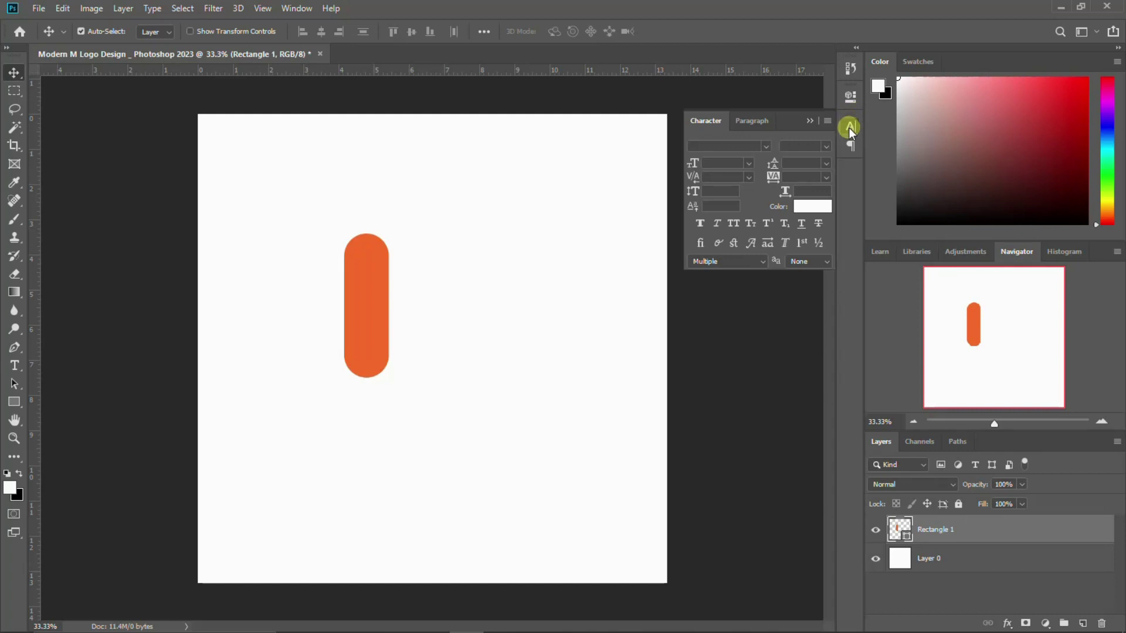
- Give Rectangle 1 an orange 70 px stroke and set its fill to None
left_click(849, 128)
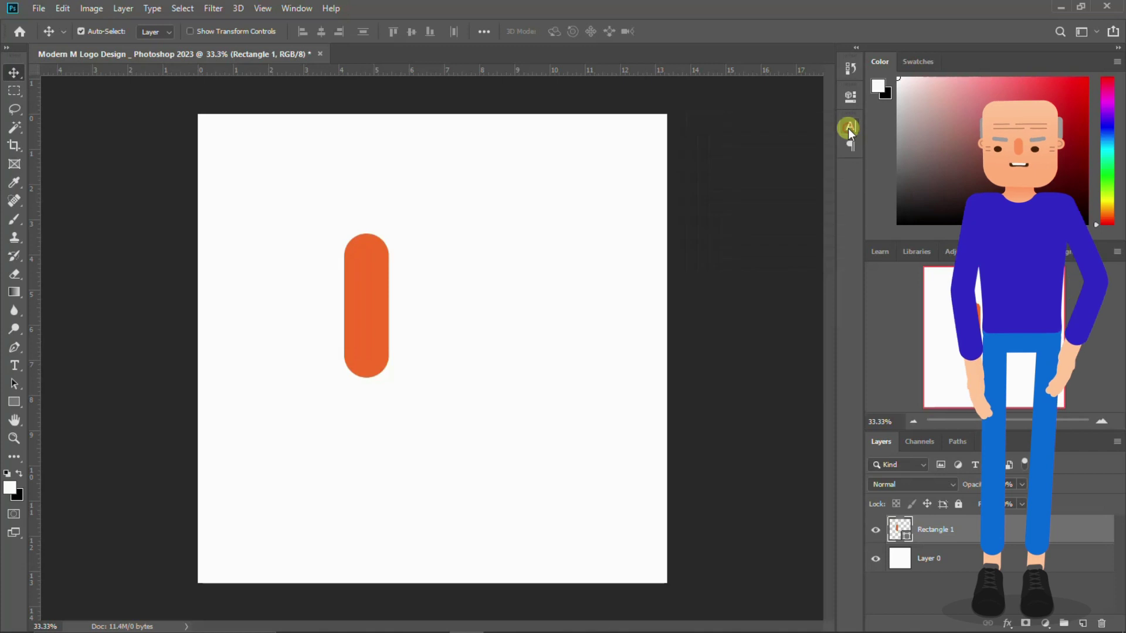
left_click(851, 98)
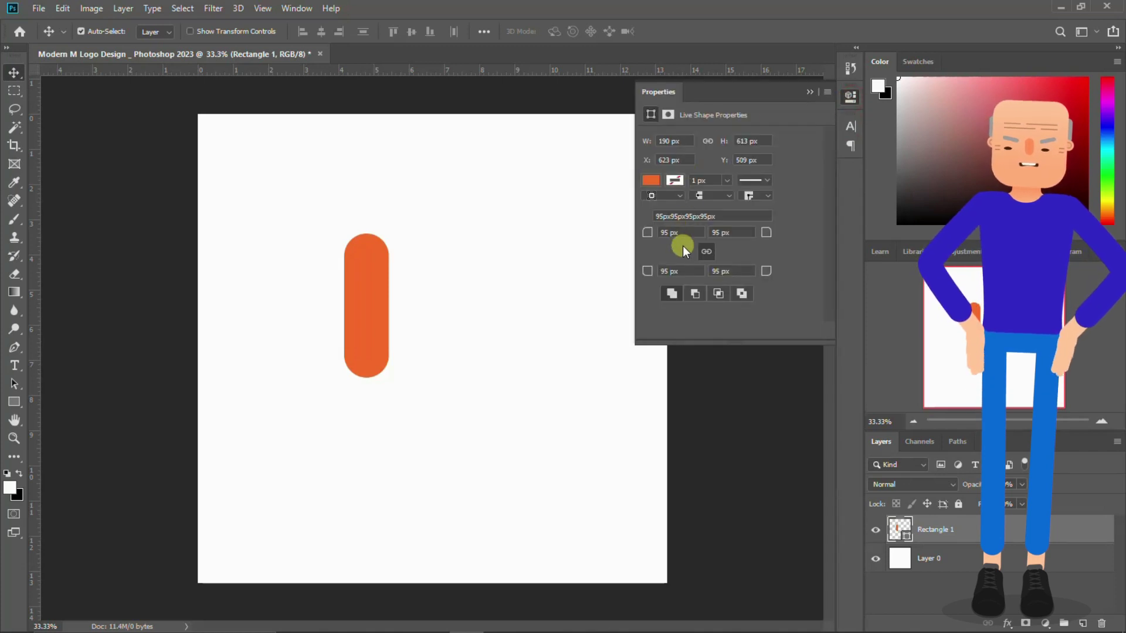
left_click(649, 180)
left_click(653, 178)
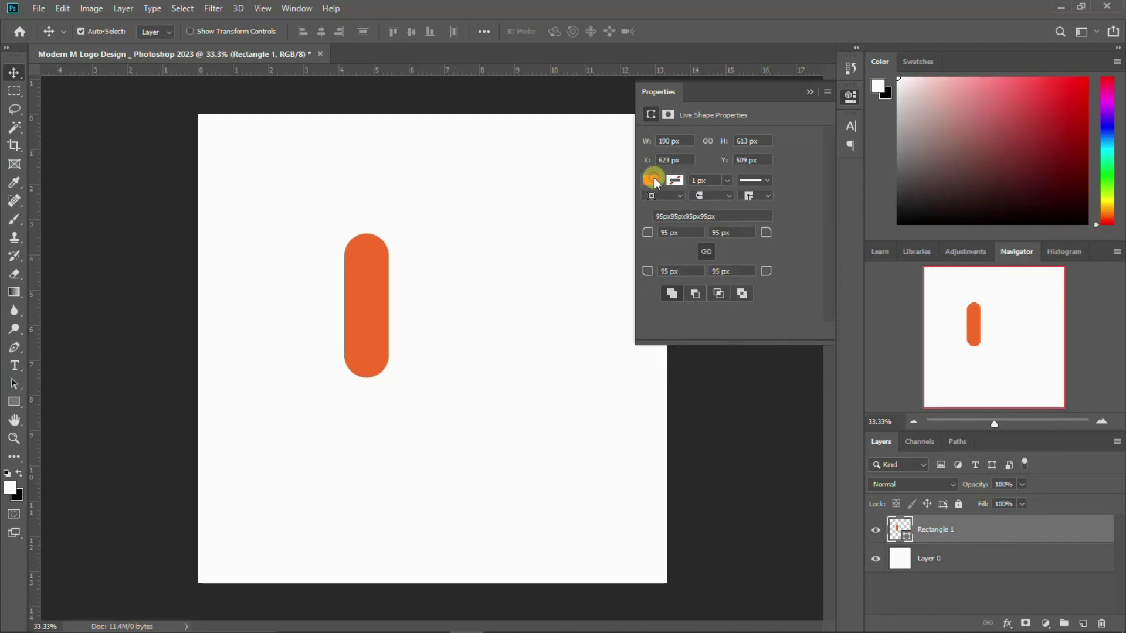
left_click(670, 180)
left_click(652, 253)
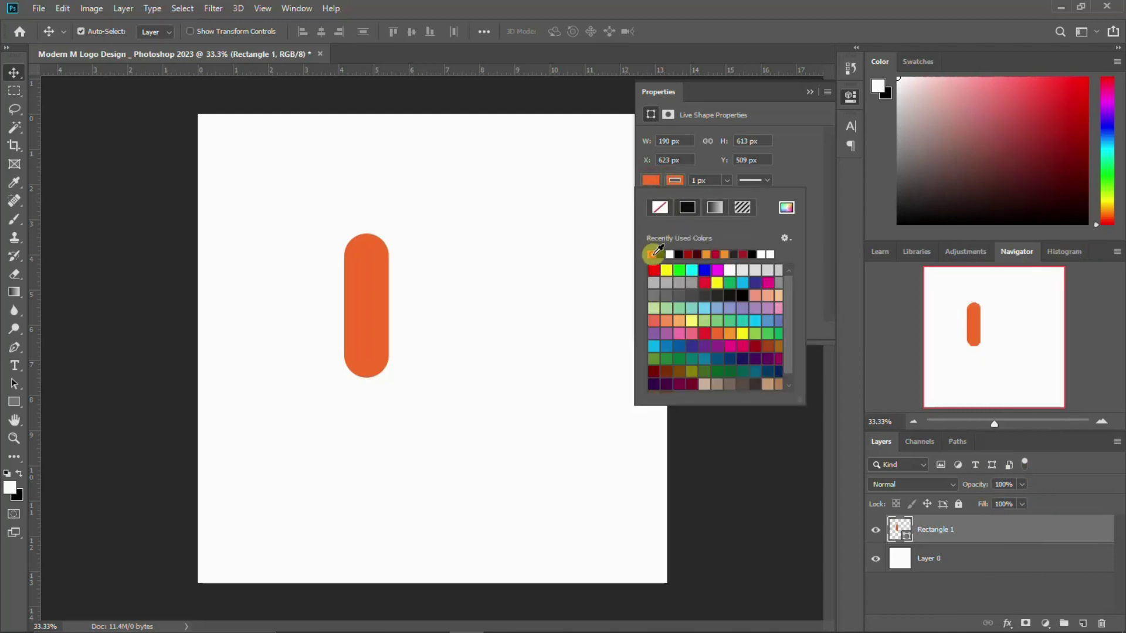
left_click(690, 179)
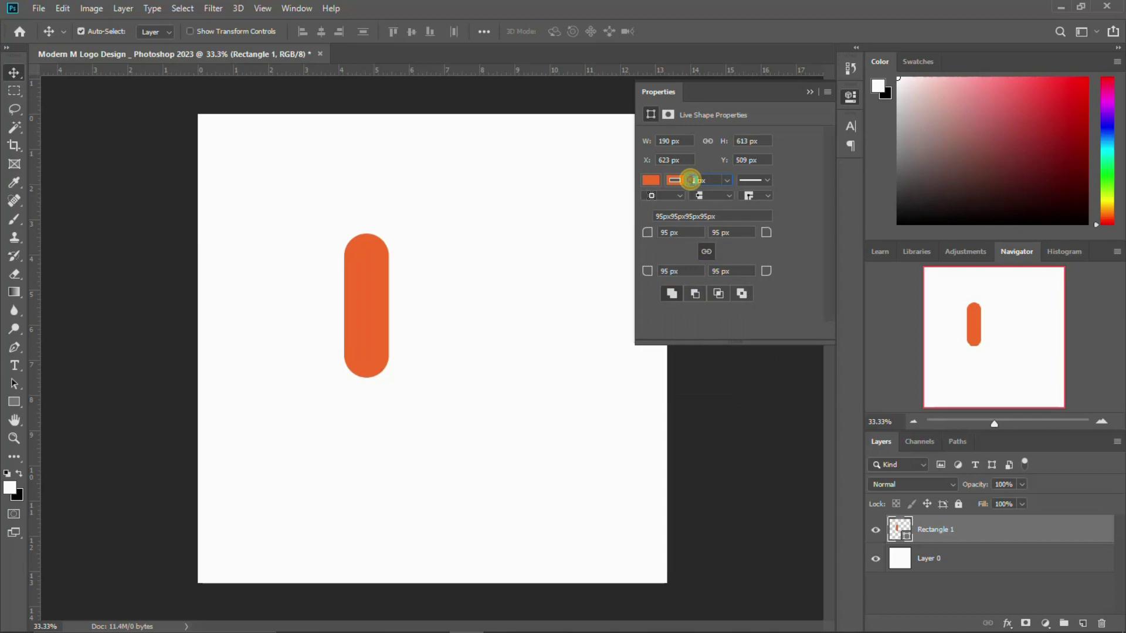
type("0")
left_click(652, 179)
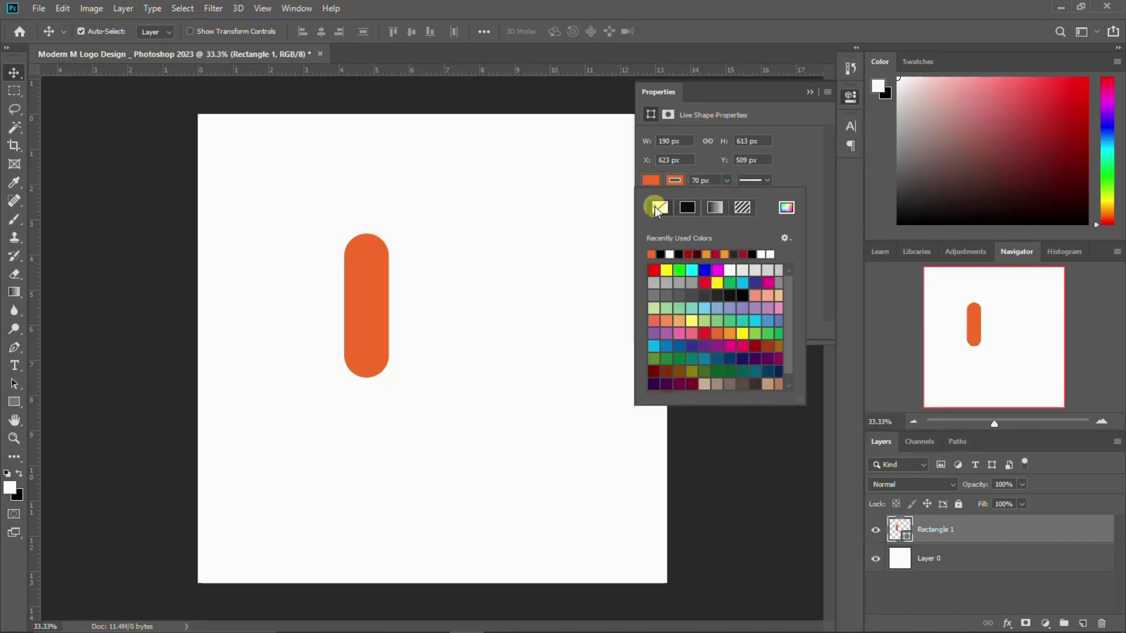
left_click(655, 206)
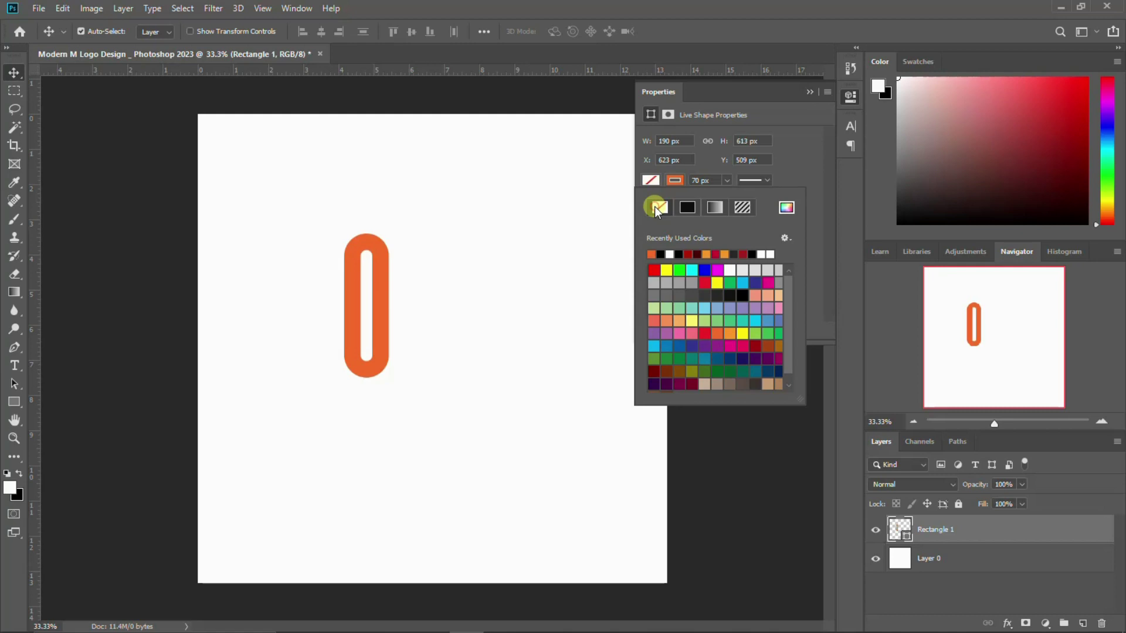
left_click(851, 96)
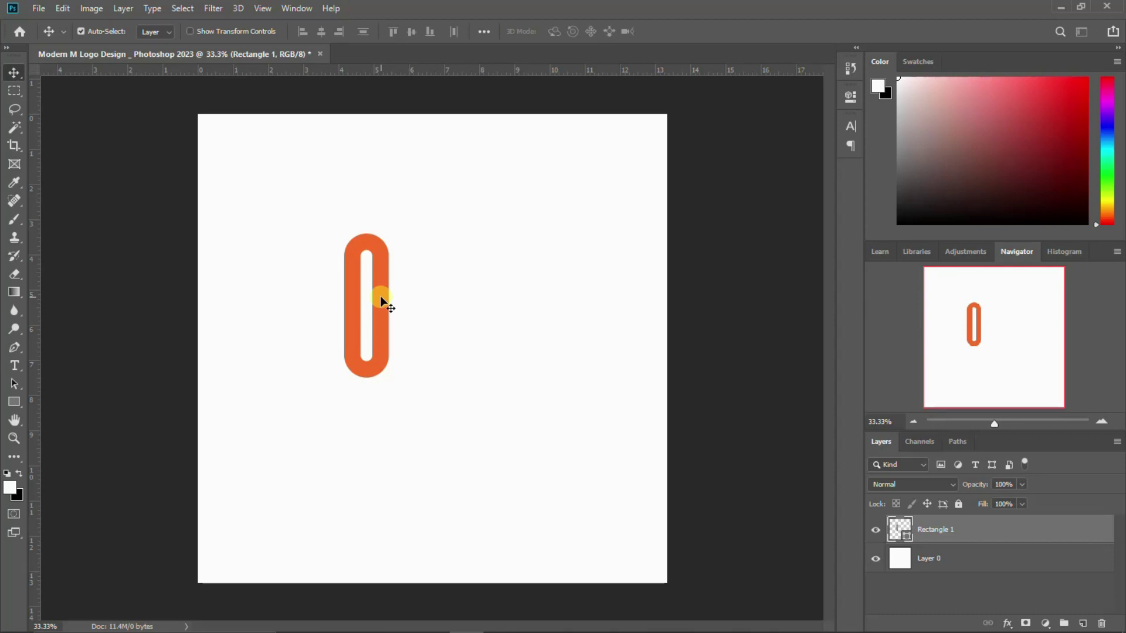
- Duplicate the pill to the right and hide the Rectangle 1 copy layer
mouse_move(384, 297)
left_mouse_down()
mouse_move(446, 296)
mouse_move(431, 299)
left_mouse_up()
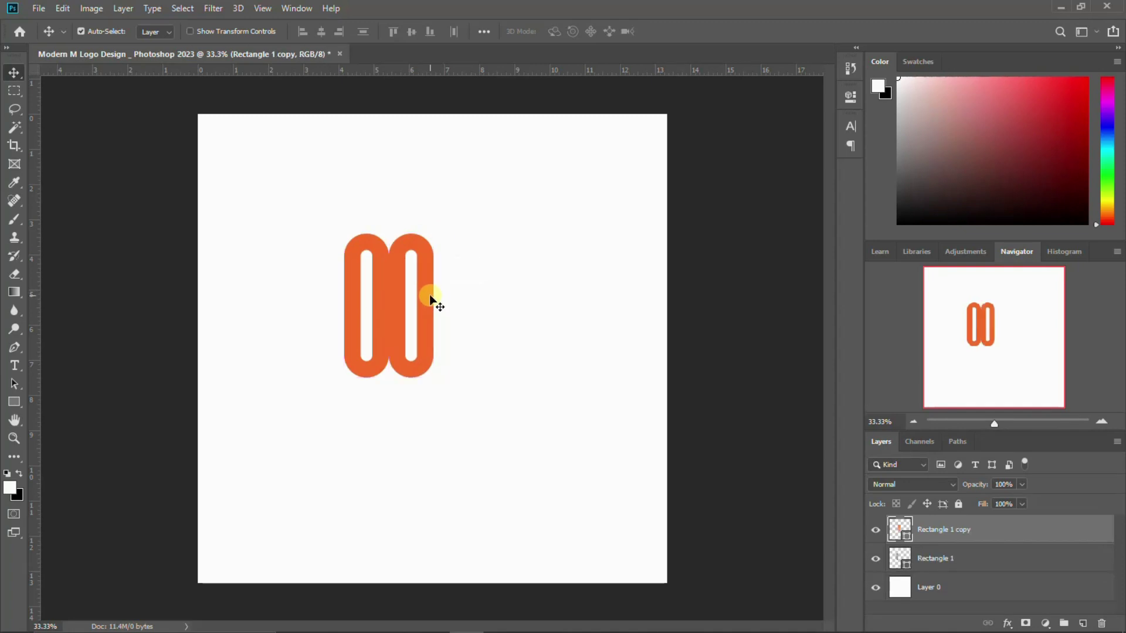
left_click_drag(428, 295, 380, 319)
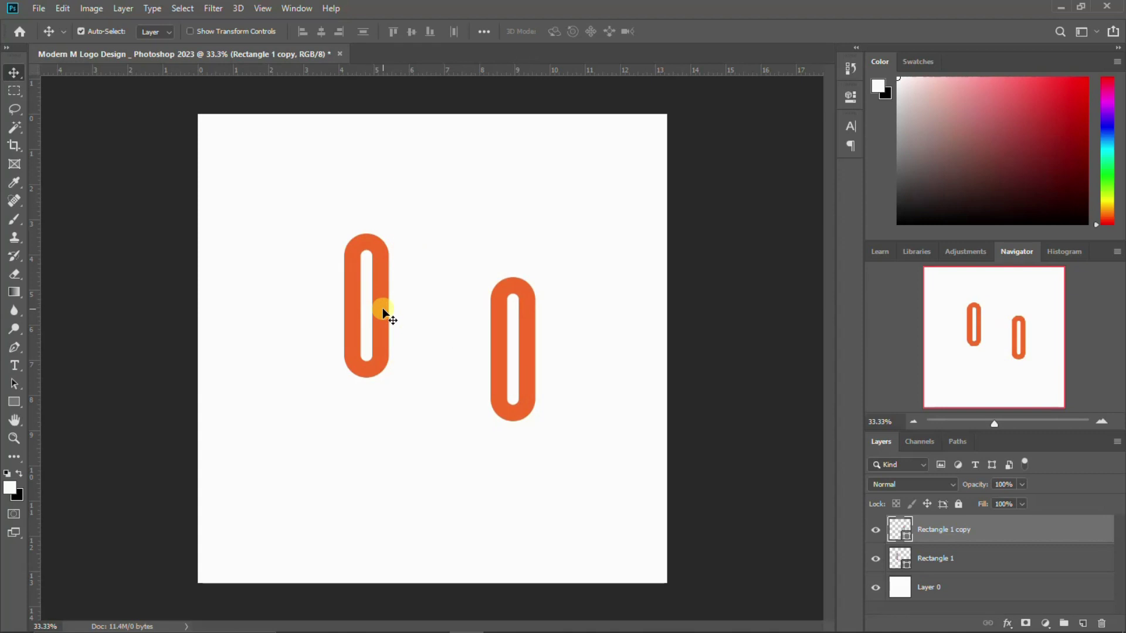
left_click(382, 309)
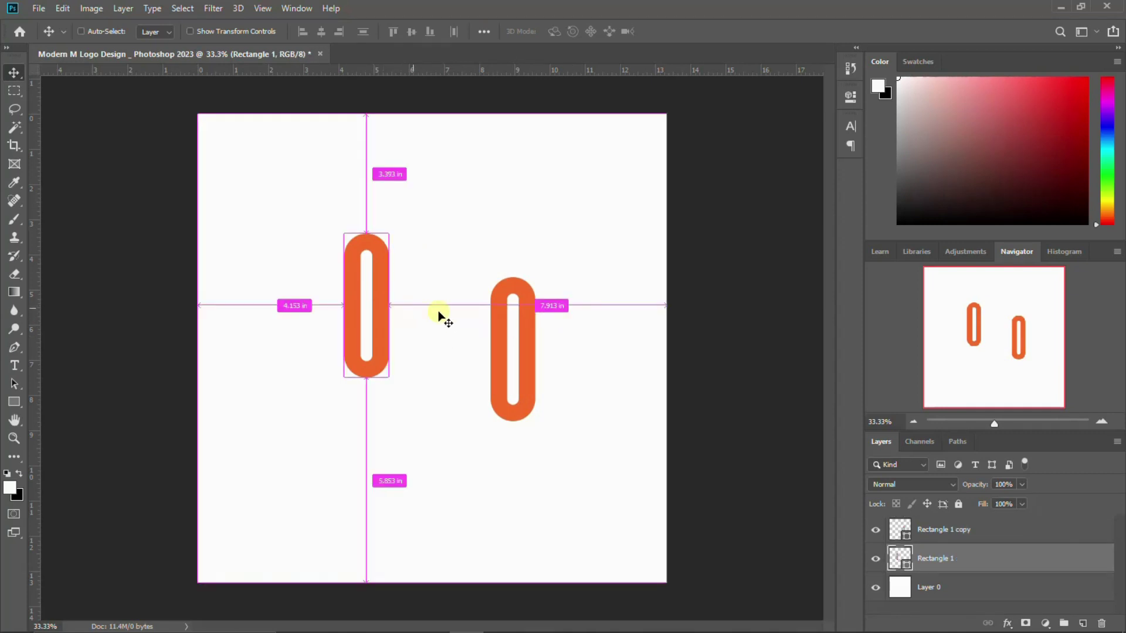
left_click(876, 529)
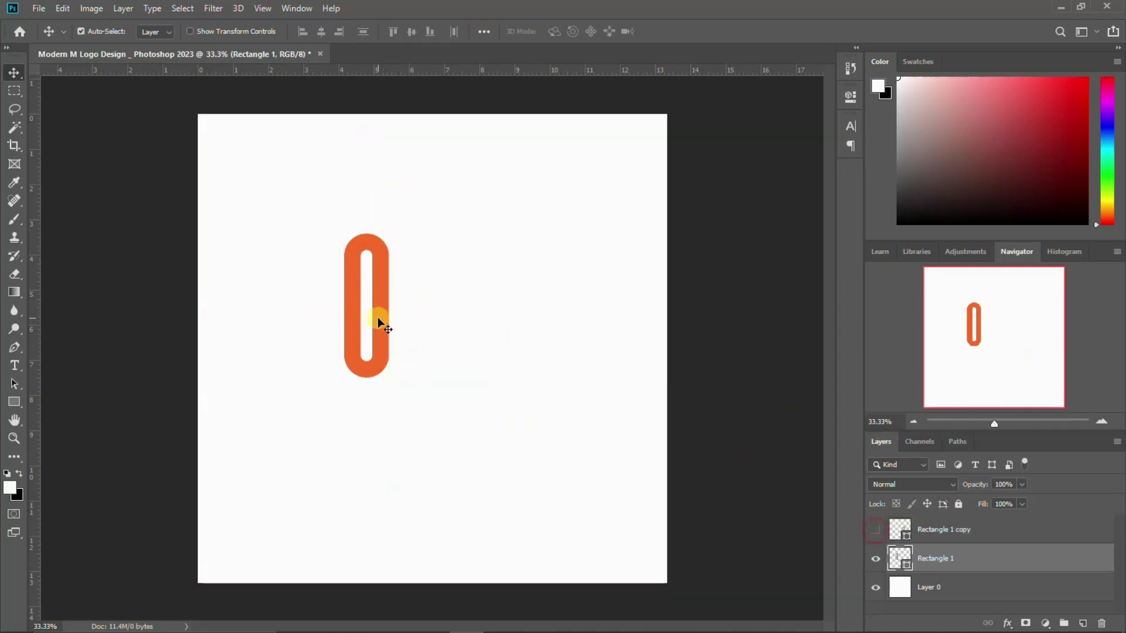
- Move the original pill right toward the canvas centre
key("ctrl+t")
mouse_move(376, 311)
left_mouse_down()
mouse_move(428, 339)
mouse_move(421, 358)
left_mouse_up()
key("Return")
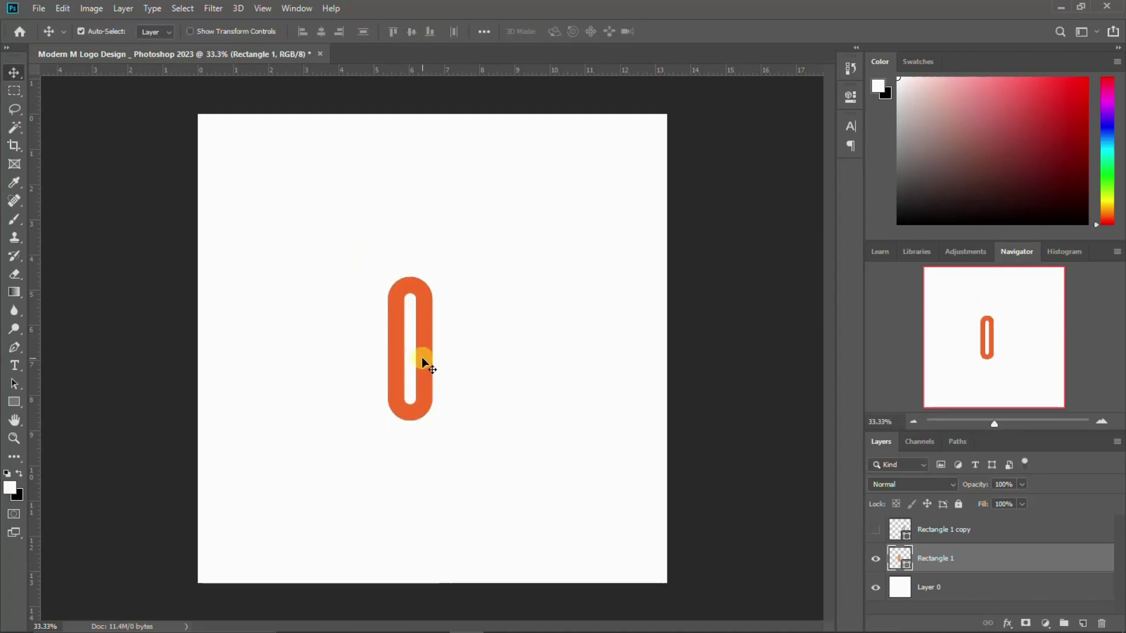
- Rasterize Rectangle 1 and delete a thin horizontal strip across the pill's upper part
right_click(1013, 554)
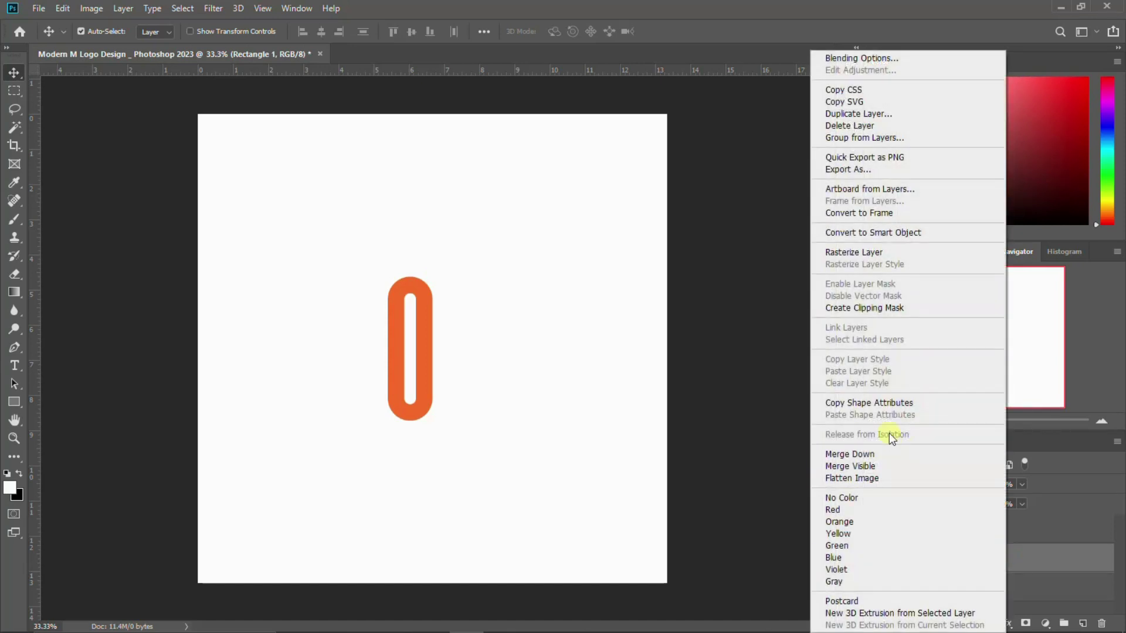
left_click(854, 252)
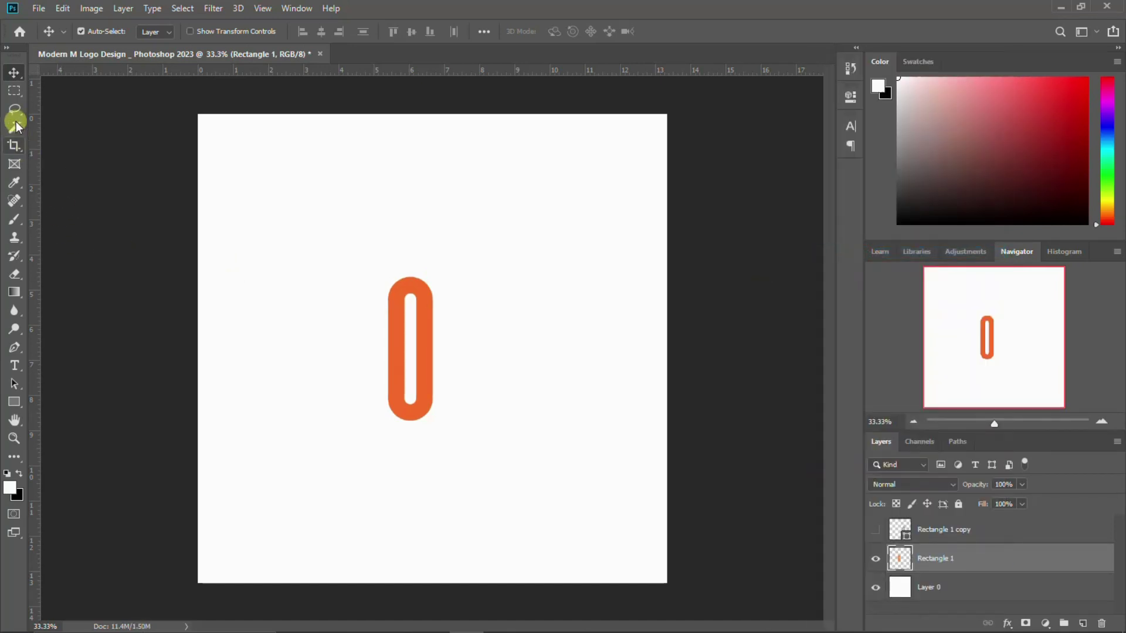
left_click(10, 89)
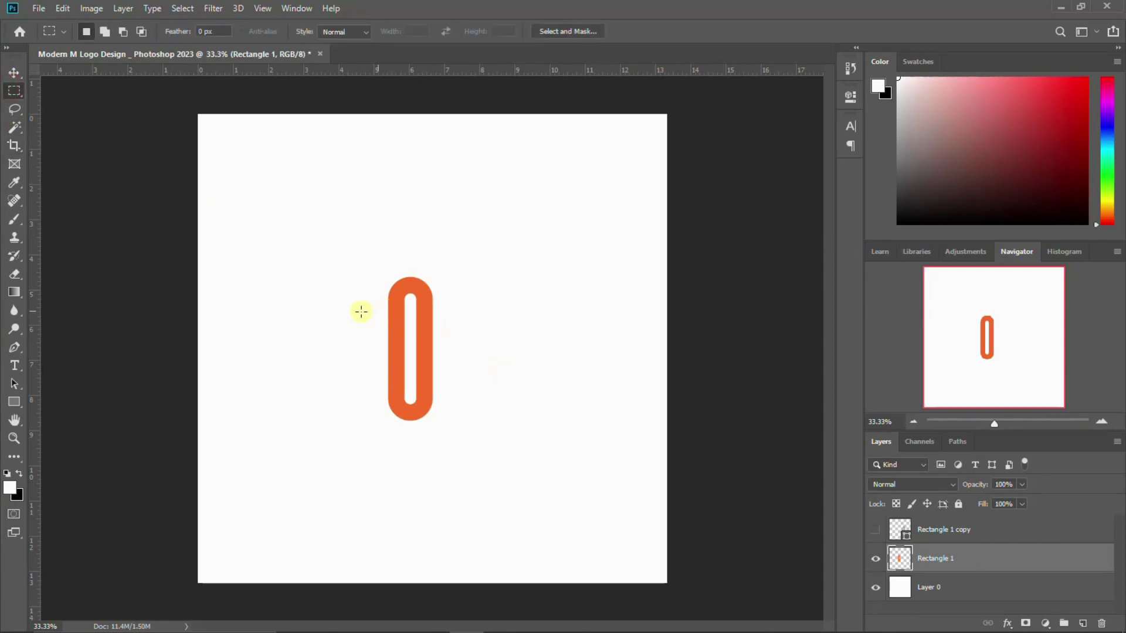
left_click_drag(337, 321, 511, 332)
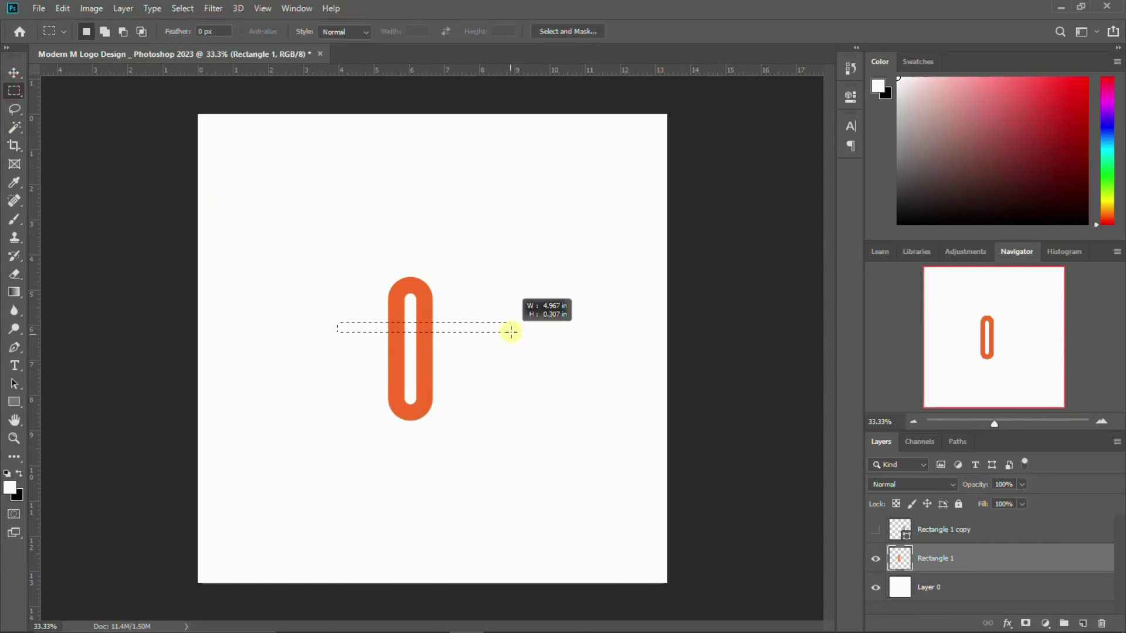
key("Delete")
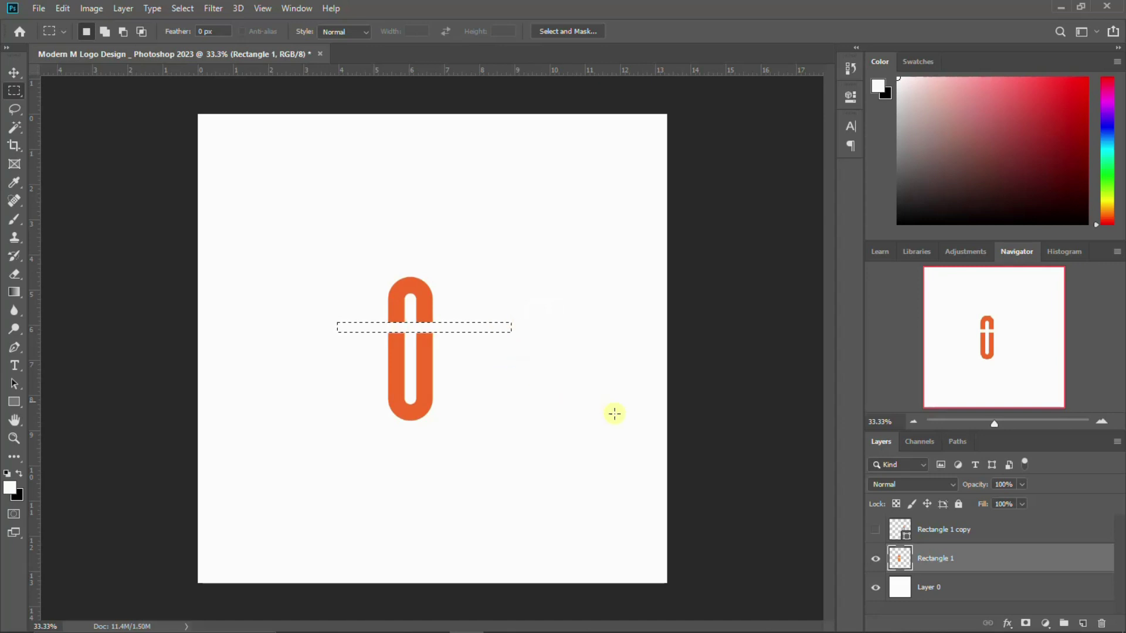
key("ctrl+d")
key("v")
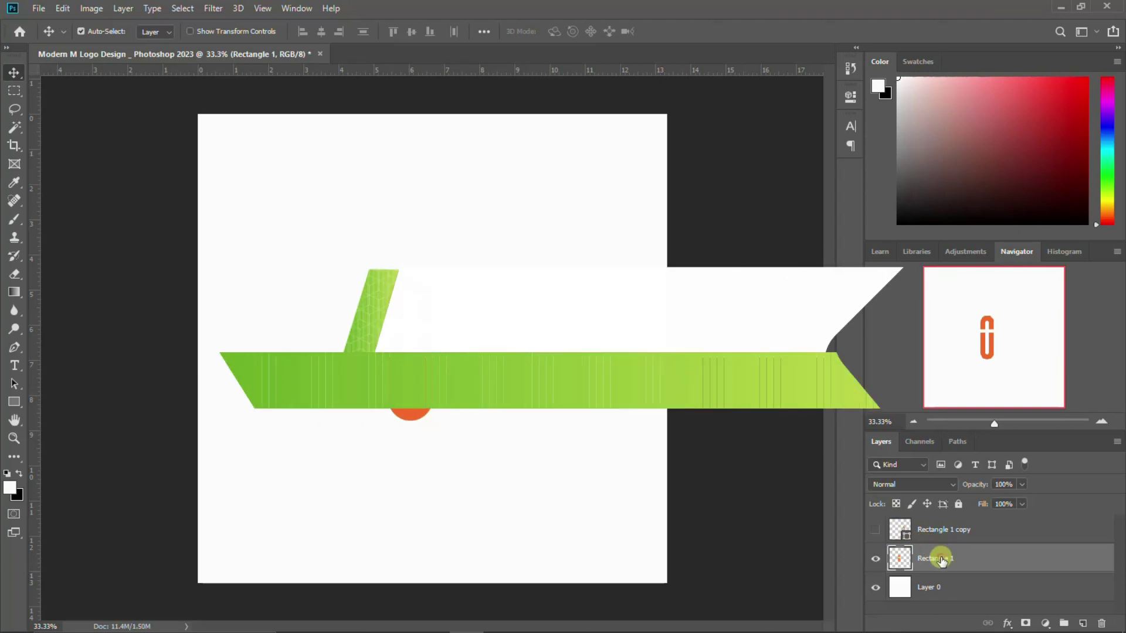
- Copy the capsule's top part onto a new Layer 1
left_click(14, 91)
left_click_drag(347, 210, 490, 275)
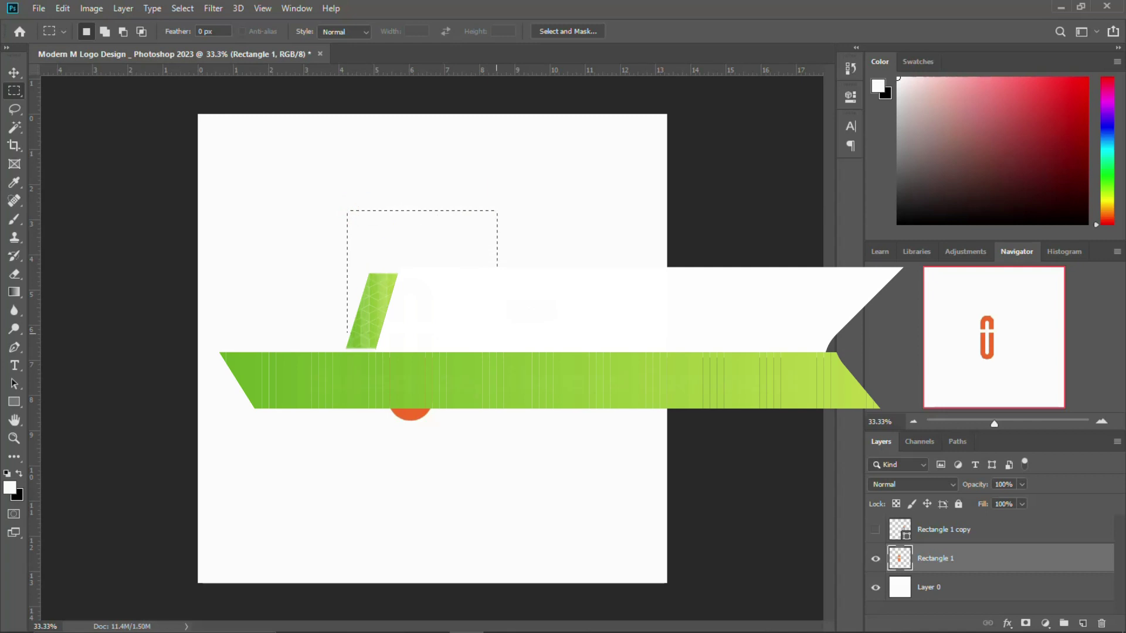
left_click_drag(353, 210, 500, 328)
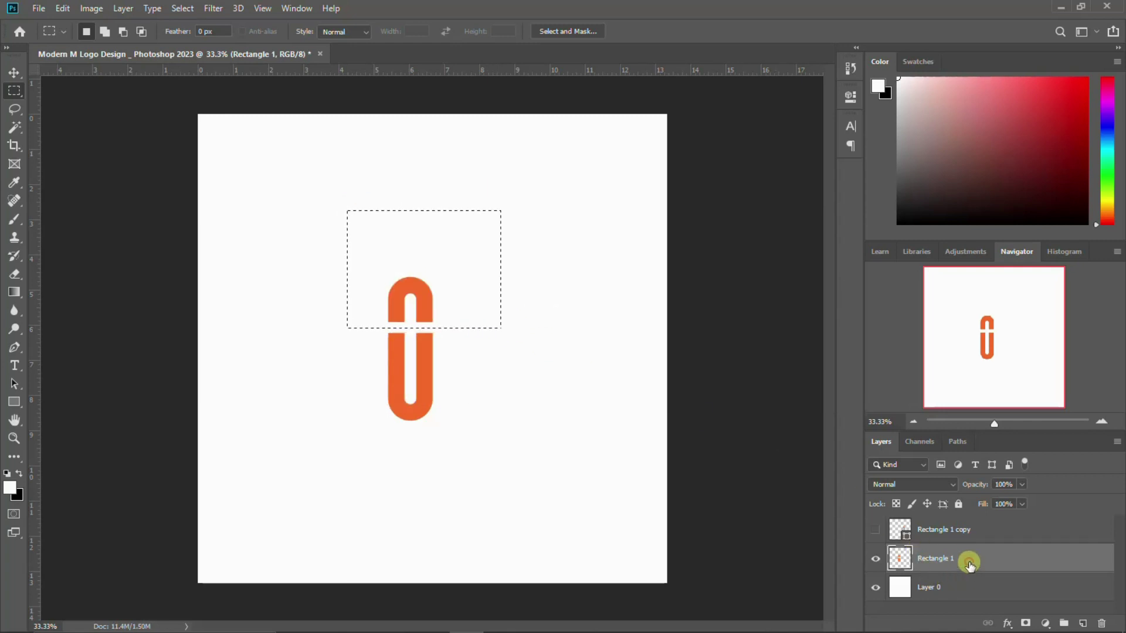
key("ctrl+j")
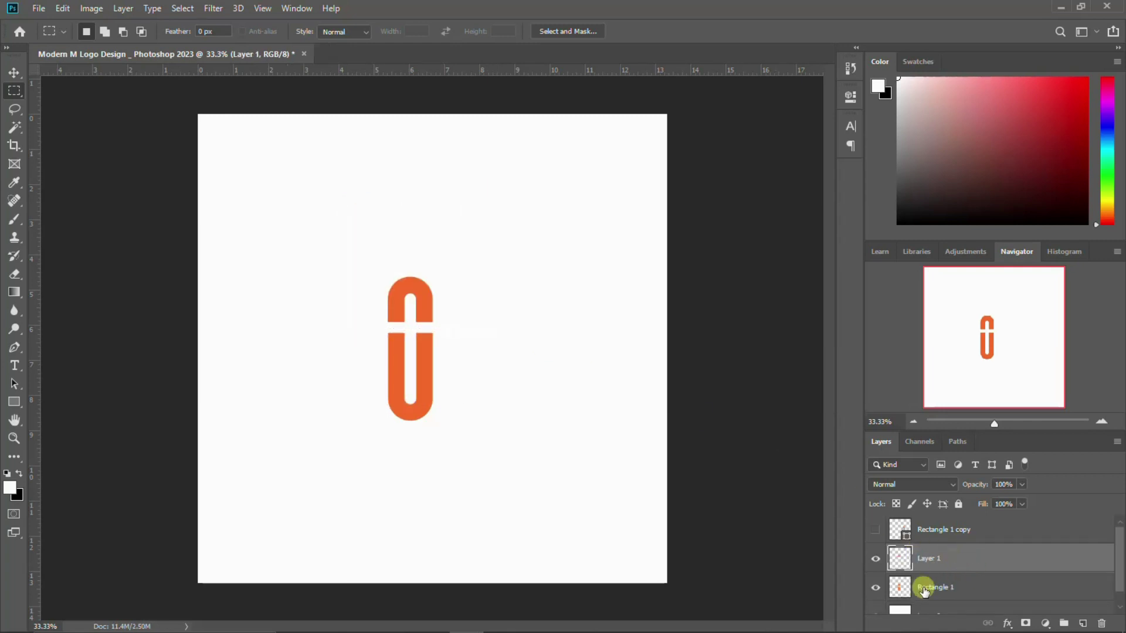
- Copy the lower U shape to Layer 2, then hide Layer 1 and Rectangle 1
left_click(924, 591)
left_click_drag(326, 453, 509, 328)
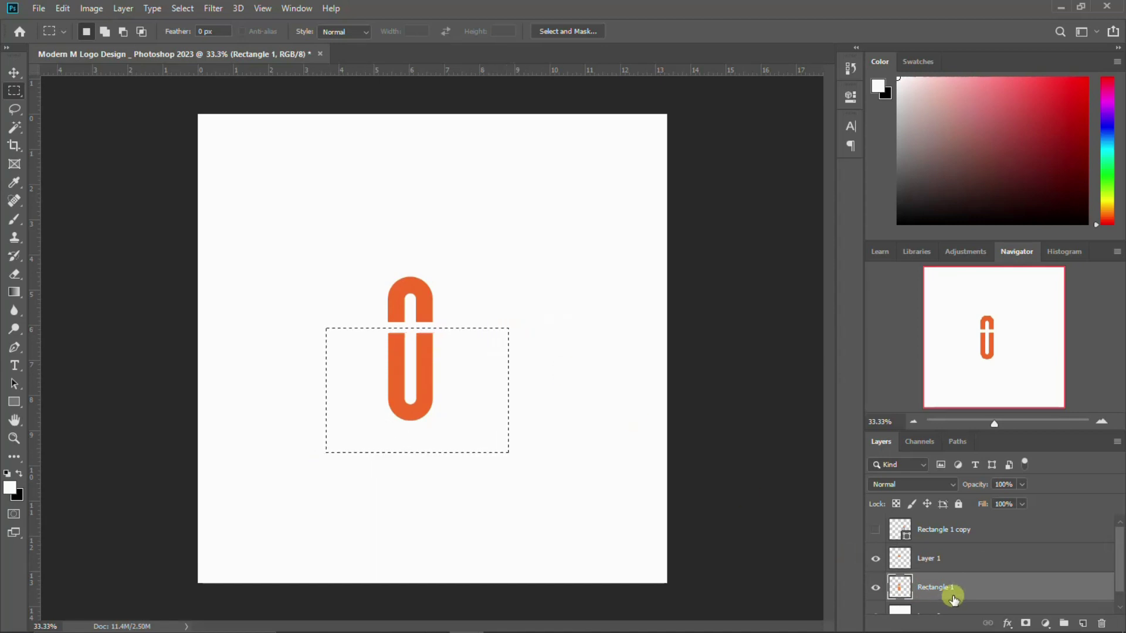
key("ctrl+j")
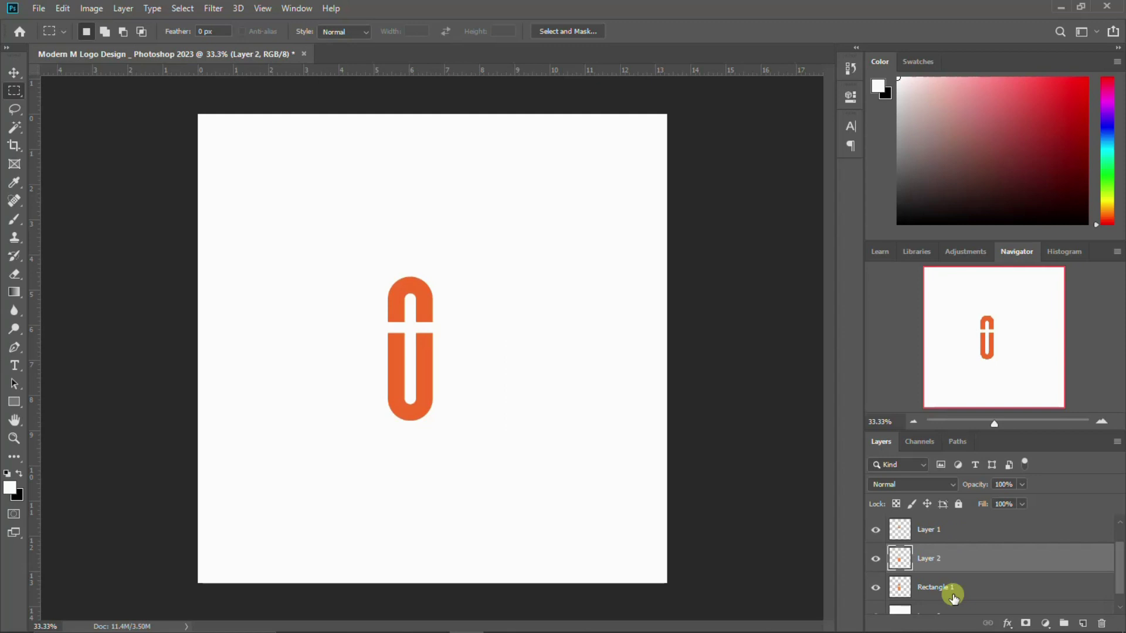
left_click(874, 587)
left_click(876, 529)
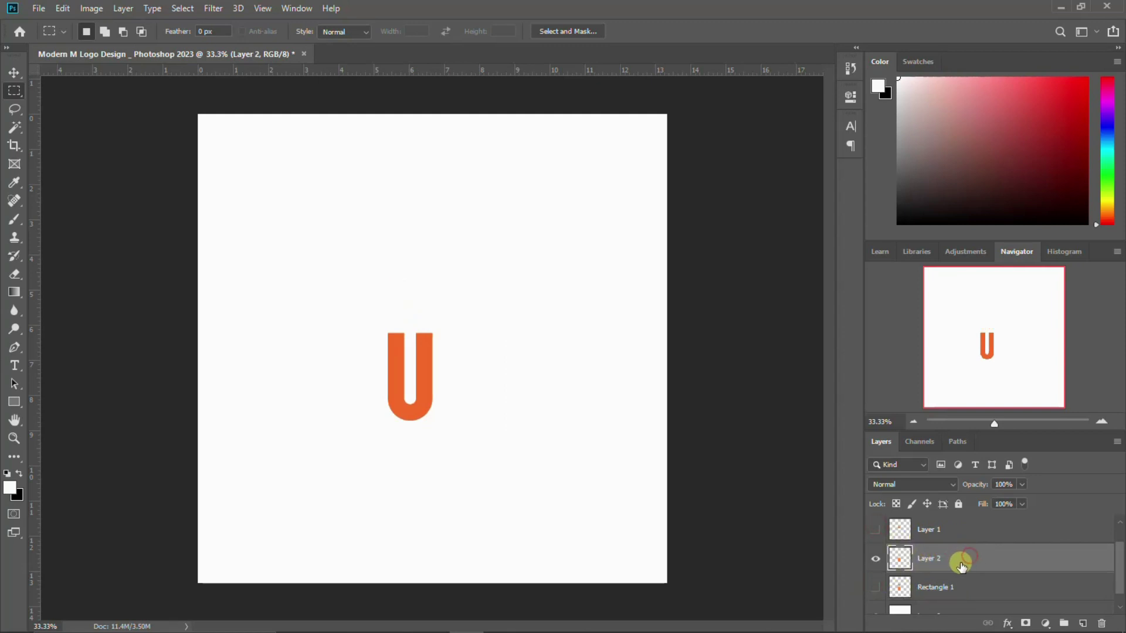
key("ctrl+t")
- Flip the U vertically into an arch
right_click(415, 381)
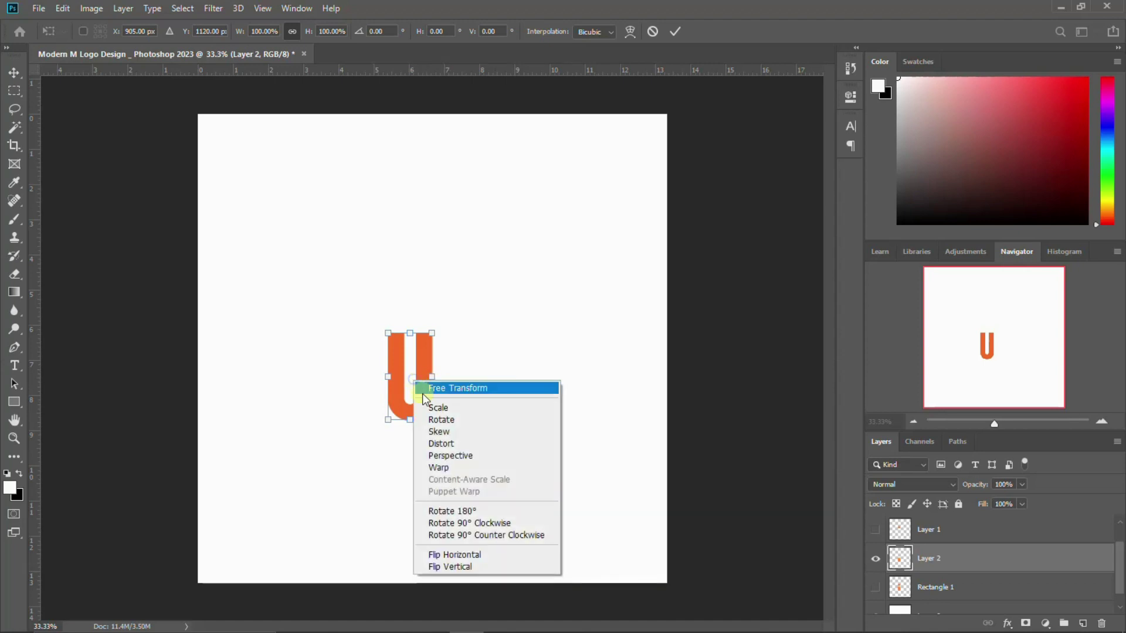
left_click(452, 566)
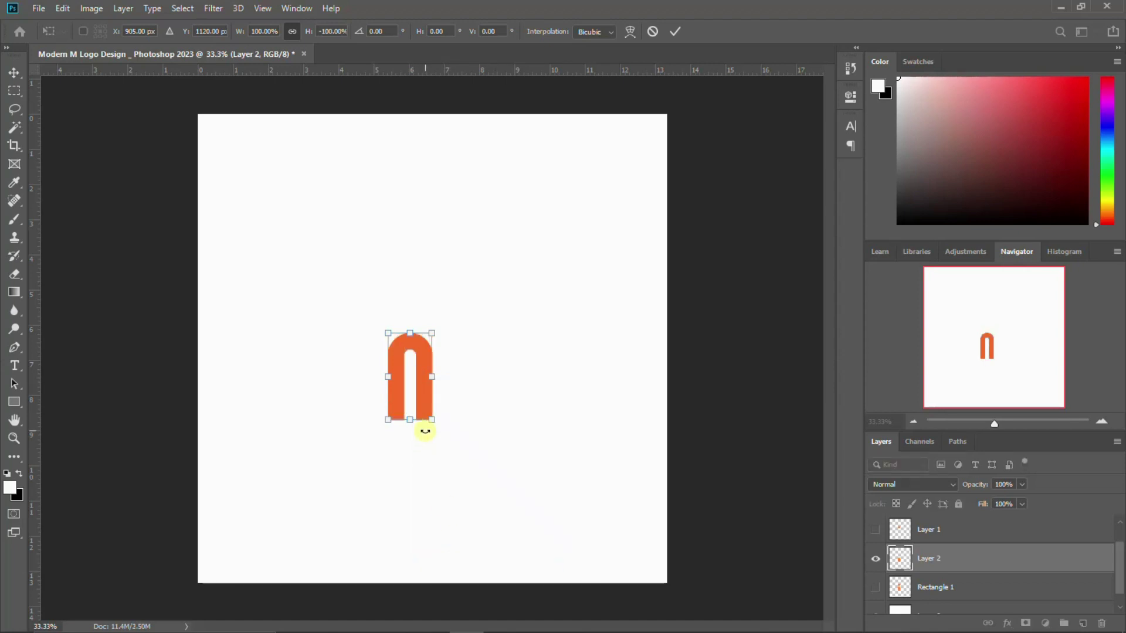
key("Return")
- Place a duplicate of the arch to its right so the two arches touch
key("m")
key("v")
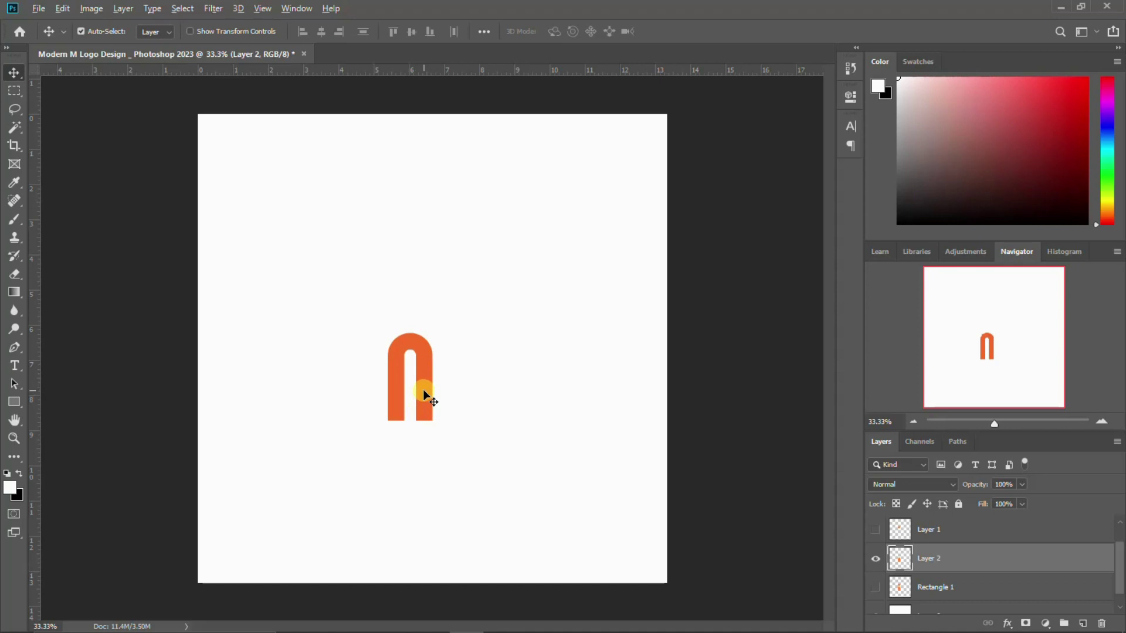
left_click_drag(424, 392, 462, 397)
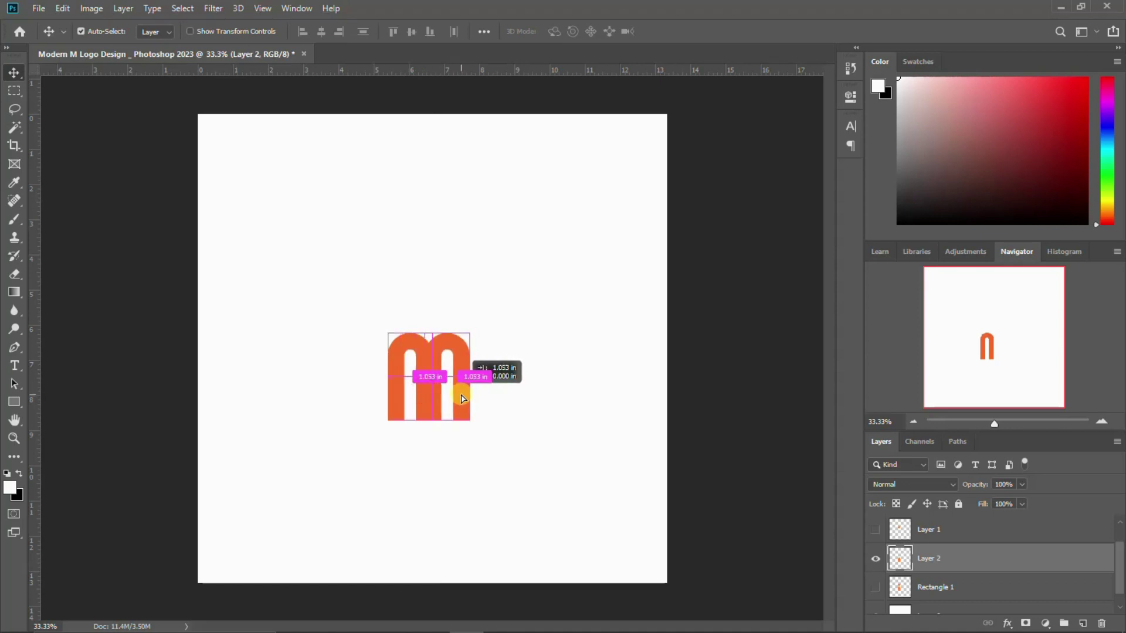
left_click_drag(461, 398, 457, 395)
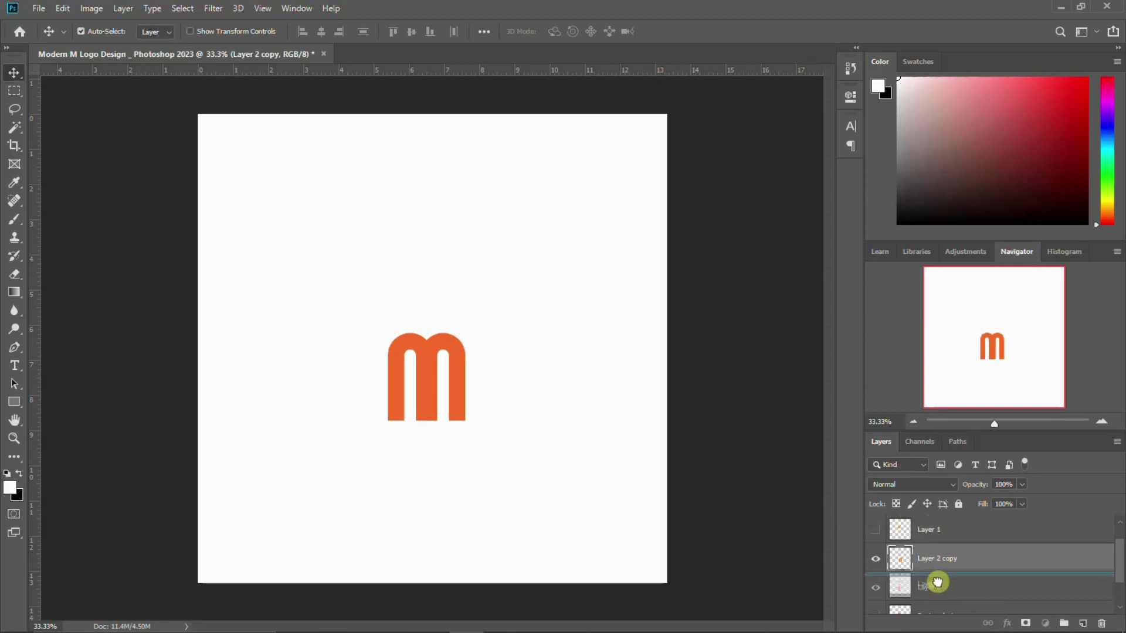
- Reorder the layers so Layer 1 and Rectangle 1 copy sit below the arch layers
left_click_drag(927, 529, 942, 593)
scroll(945, 564, "up", 1)
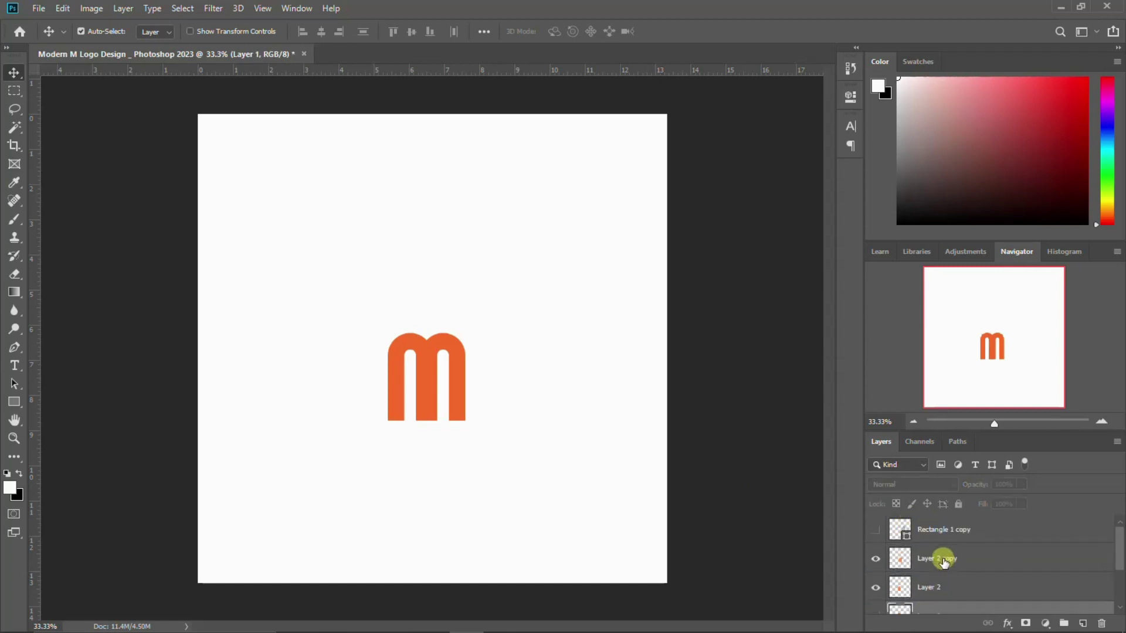
left_click_drag(945, 530, 951, 572)
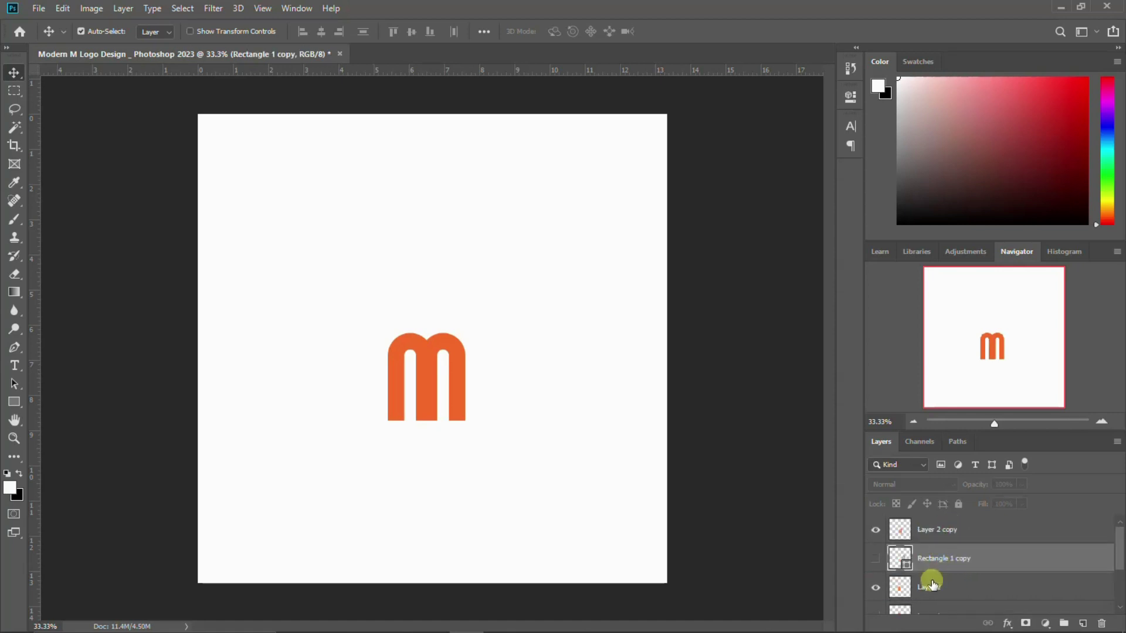
scroll(932, 585, "down", 1)
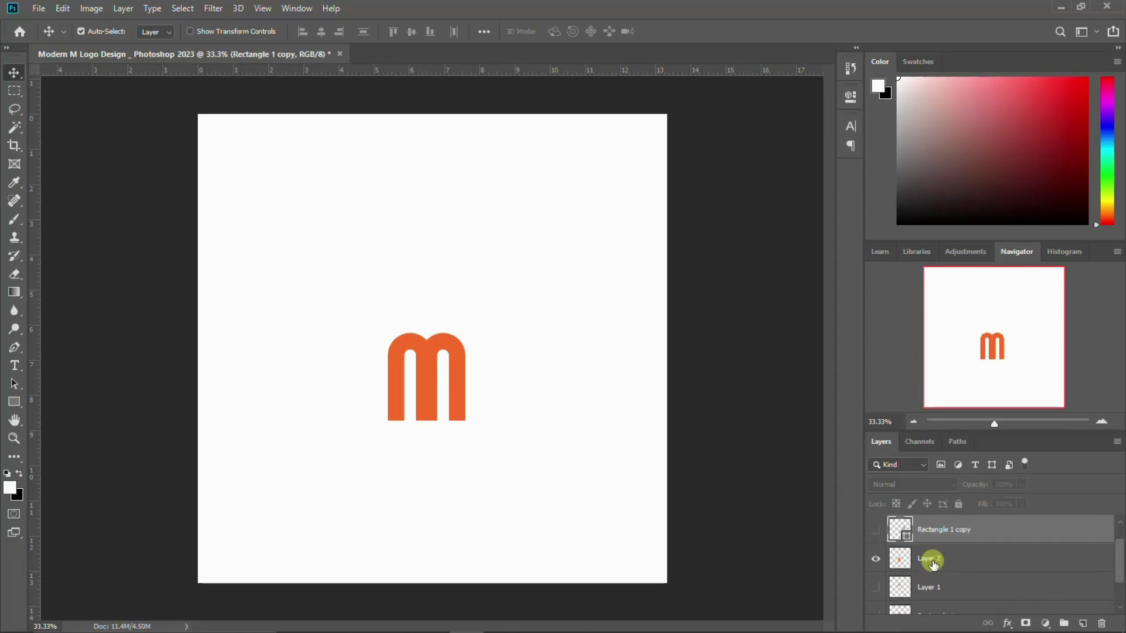
scroll(930, 560, "up", 1)
left_click_drag(930, 583, 930, 548)
- Group Layer 2 and Layer 2 copy into Group 1
left_click(932, 530, "shift")
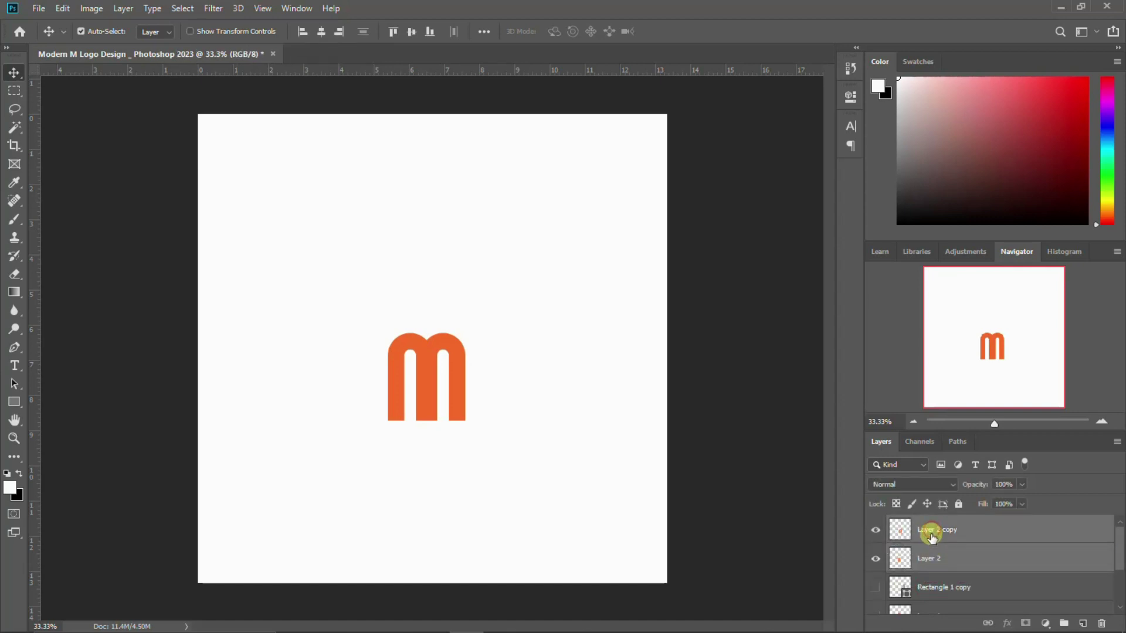
key("ctrl+j")
key("ctrl")
key("ctrl+z")
key("ctrl+g")
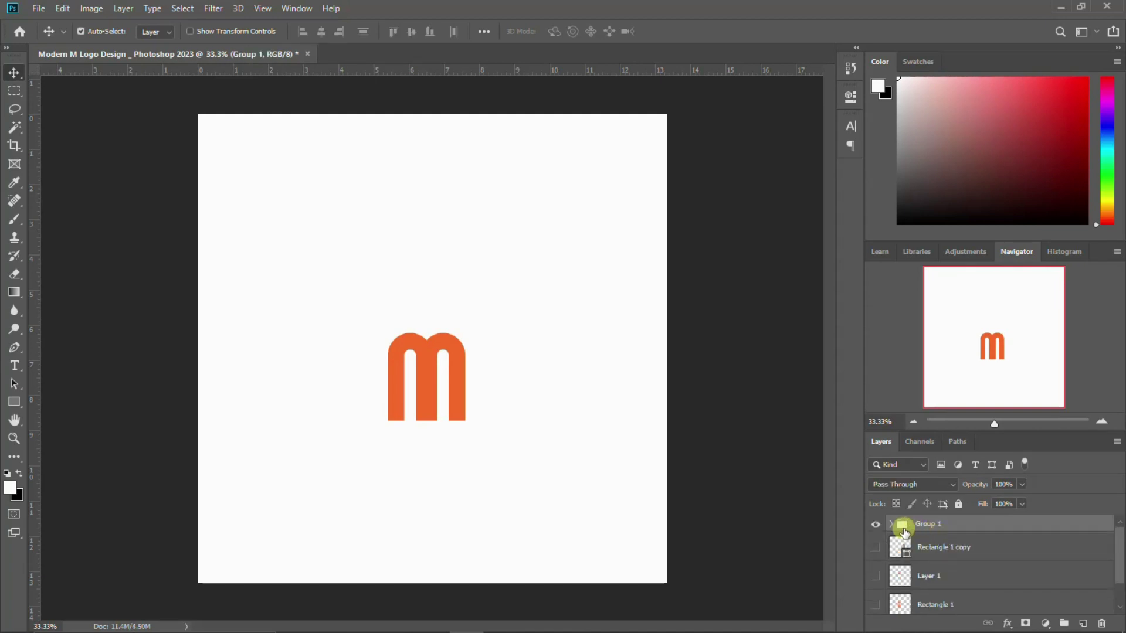
left_click(874, 524)
- Scale the m to about 197% and move it to the canvas centre
key("ctrl+t")
left_click_drag(465, 420, 512, 464)
key("Return")
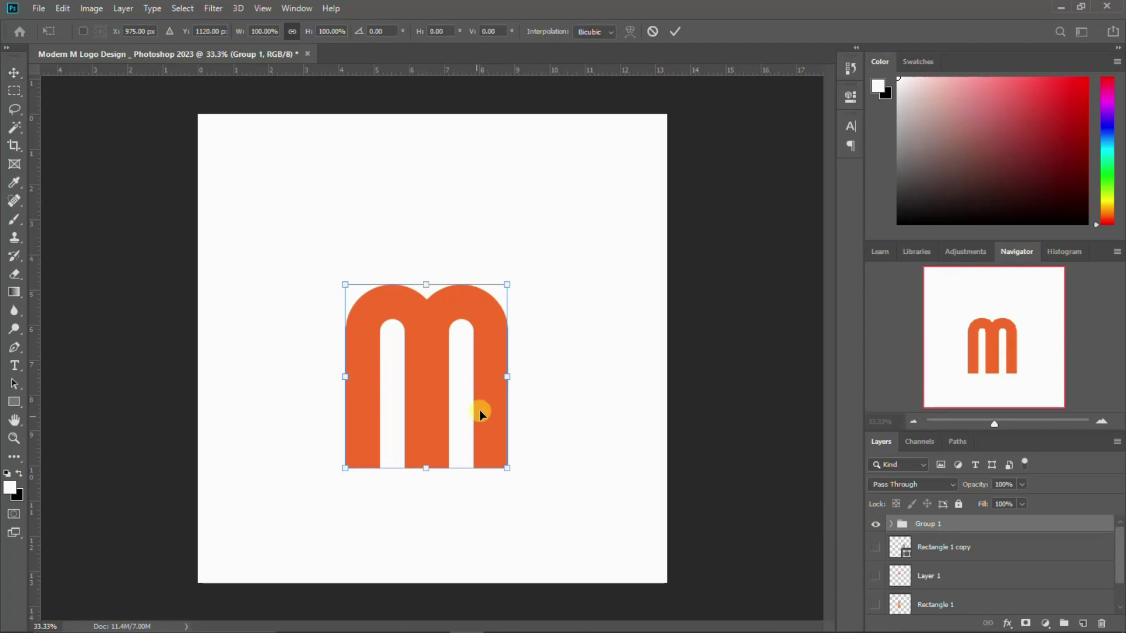
left_click_drag(480, 410, 484, 385)
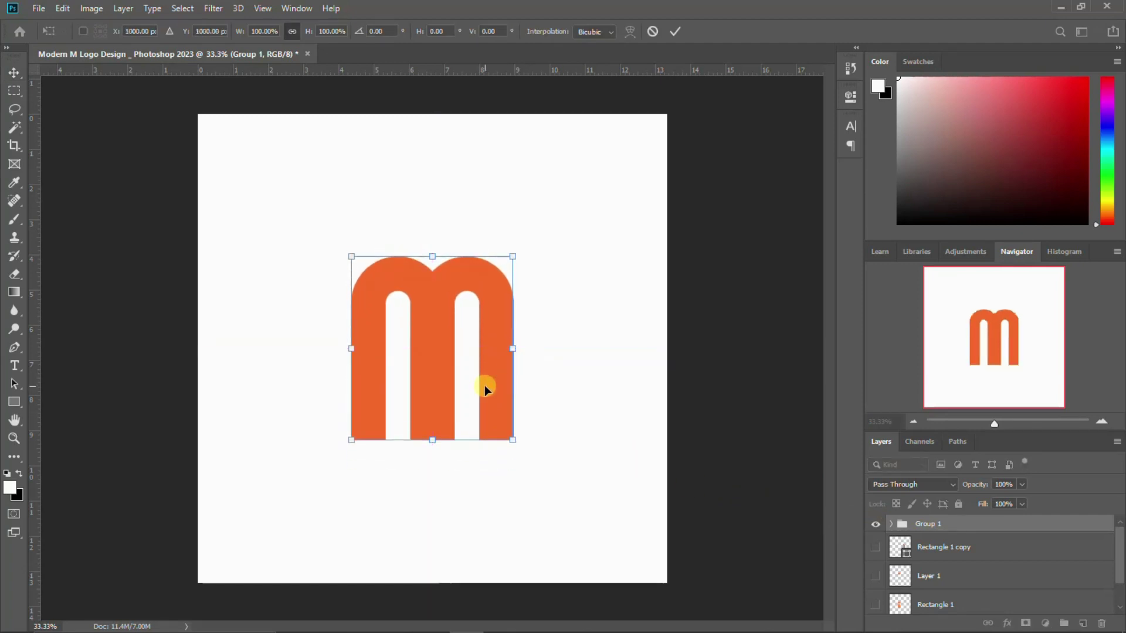
key("Return")
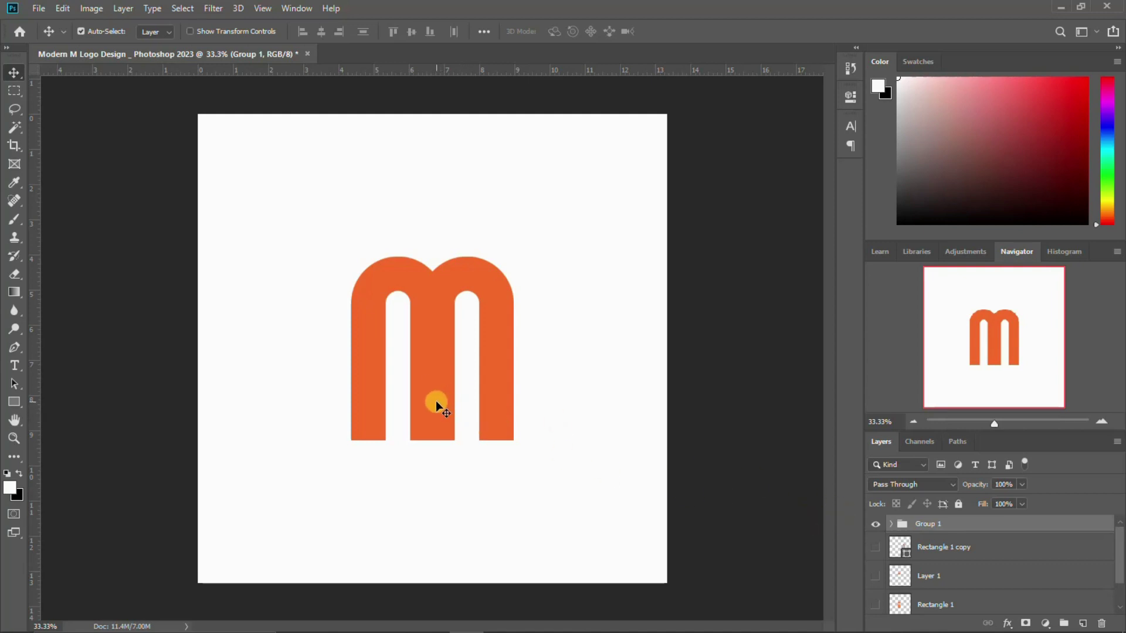
left_click(368, 408)
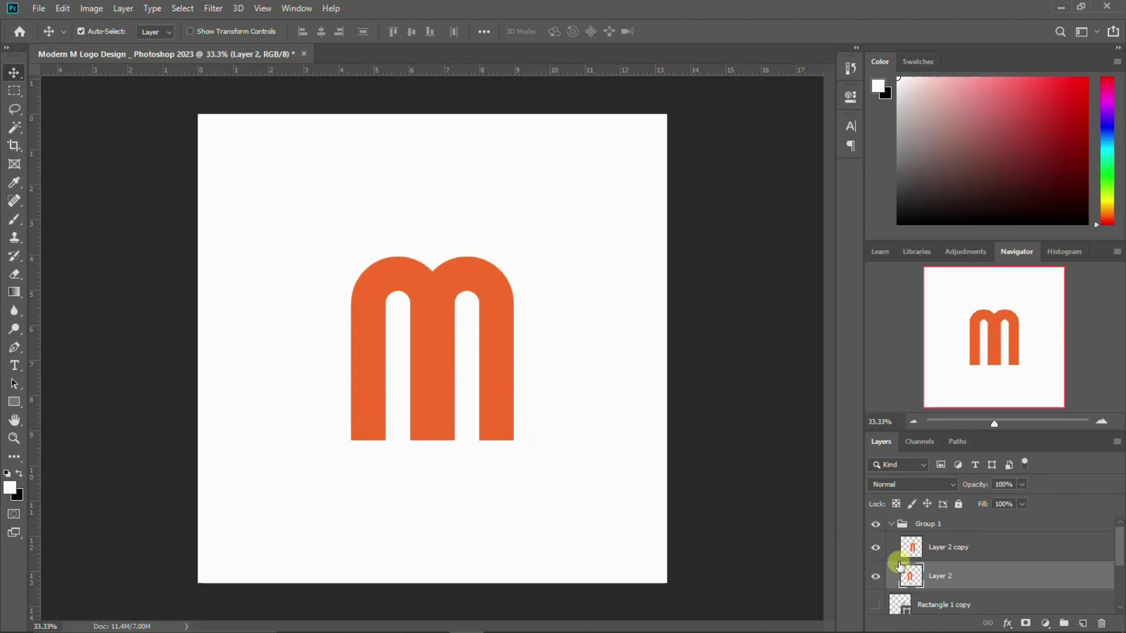
left_click(13, 92)
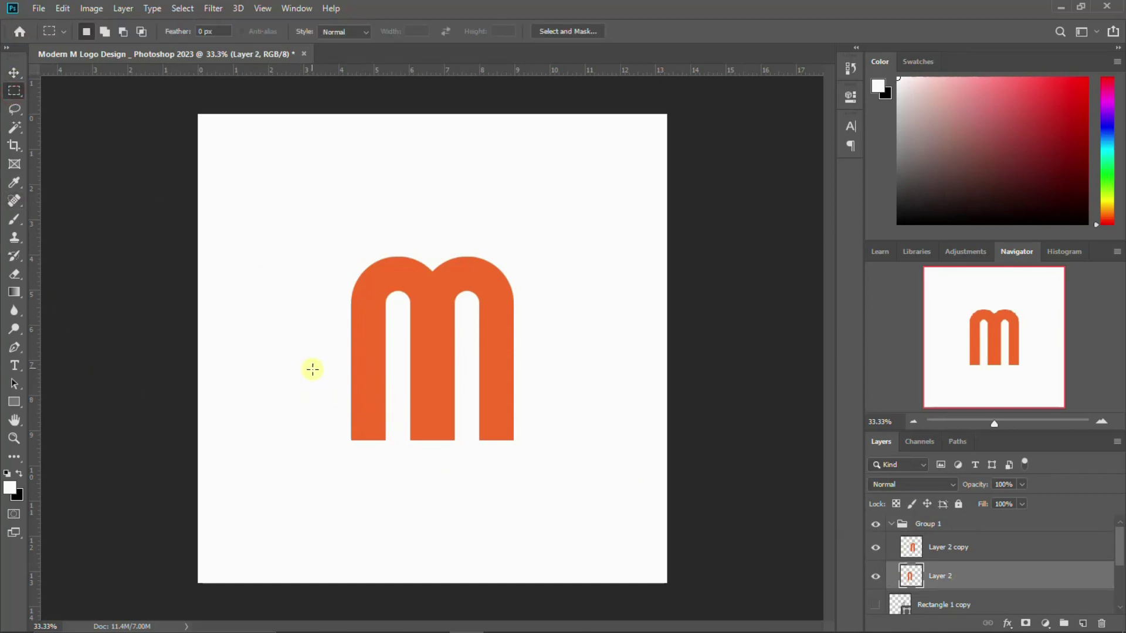
- Place a horizontal guide across the legs where the outer legs should end
left_click_drag(331, 382, 591, 452)
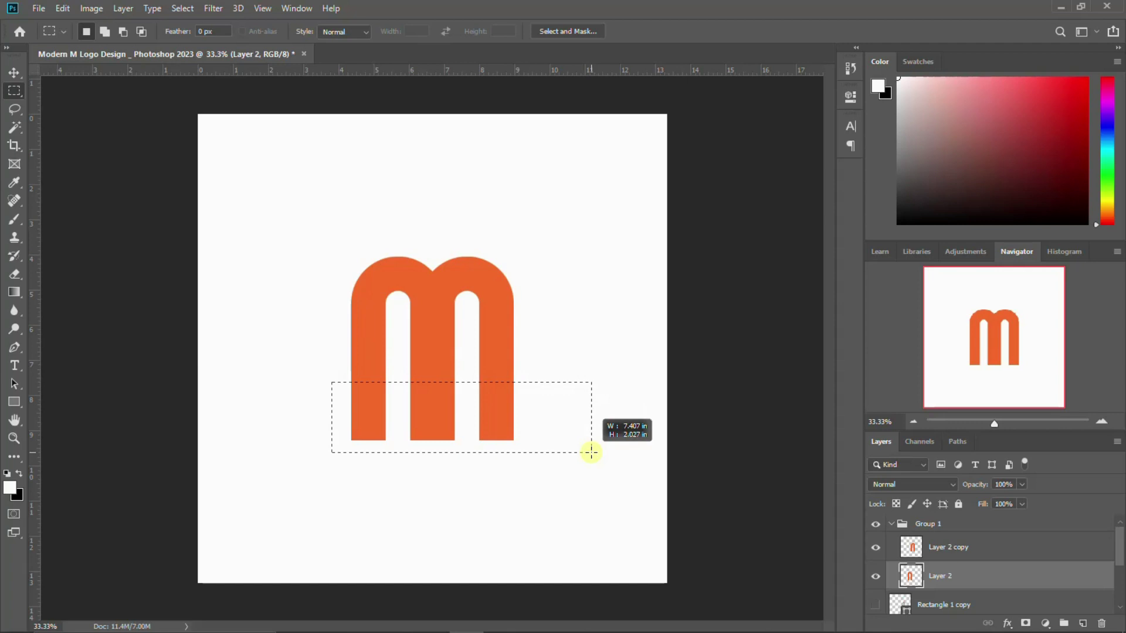
left_click_drag(591, 452, 591, 452)
left_click(591, 452)
left_click_drag(448, 72, 438, 387)
left_click(943, 572)
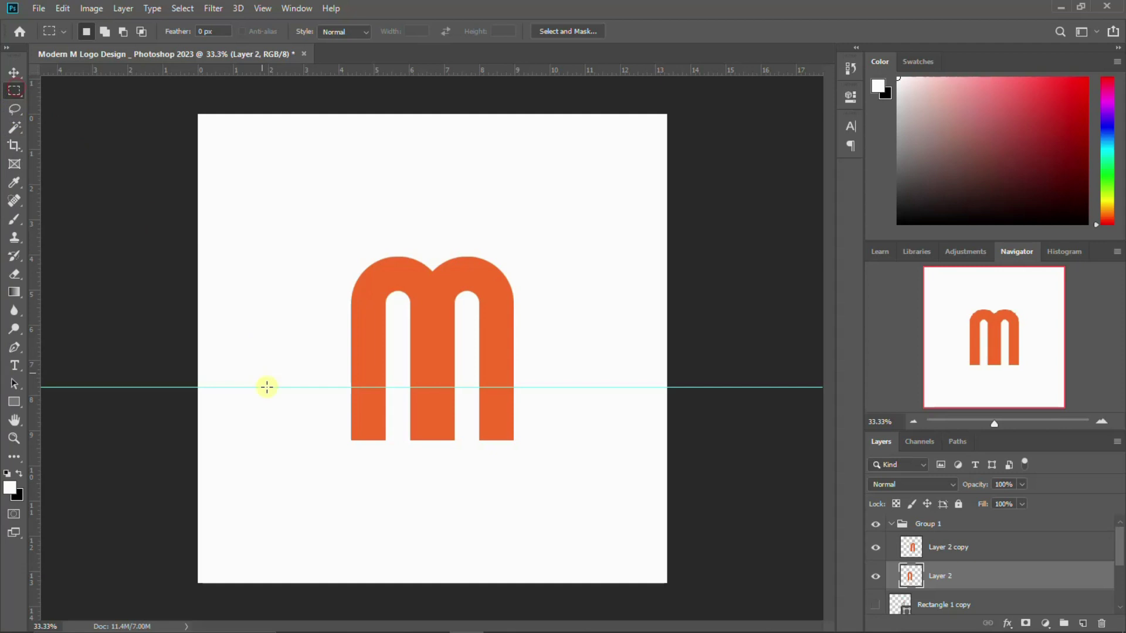
- Delete the left and right legs below the guide on Layer 2 and Layer 2 copy
left_click_drag(271, 388, 394, 451)
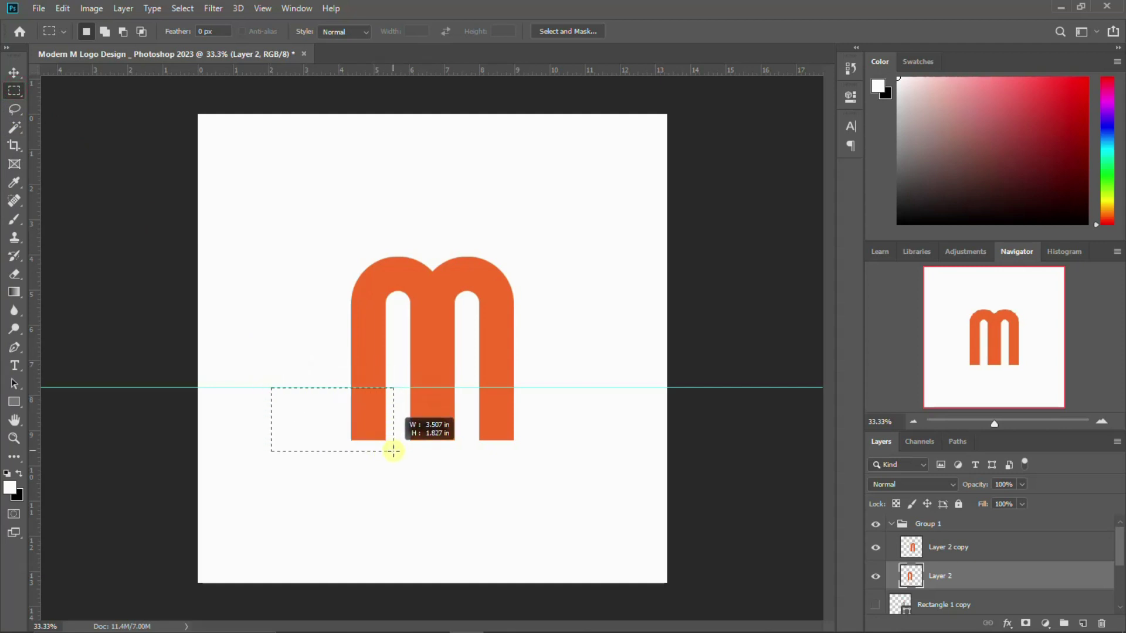
key("Delete")
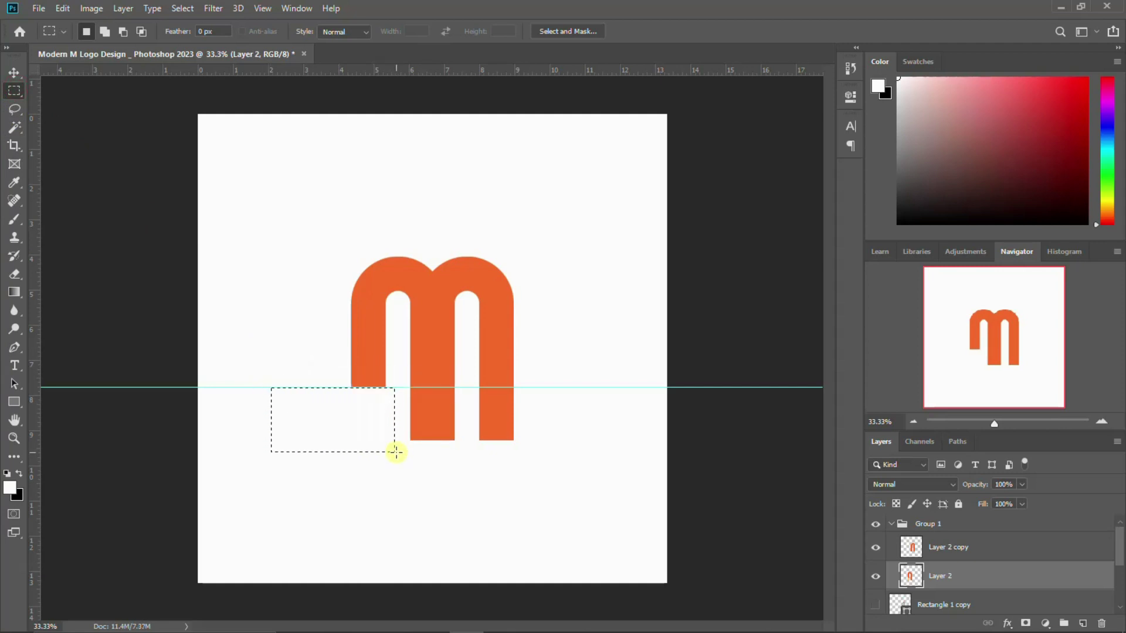
left_click_drag(610, 461, 464, 386)
left_click(976, 551)
key("Delete")
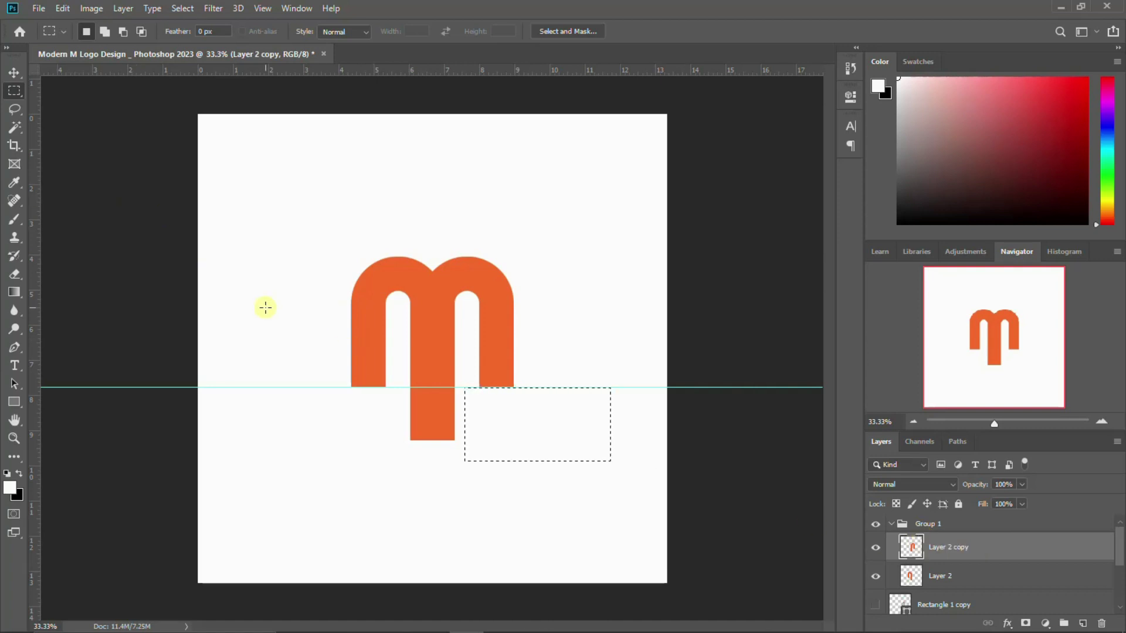
left_click(428, 353)
key("v")
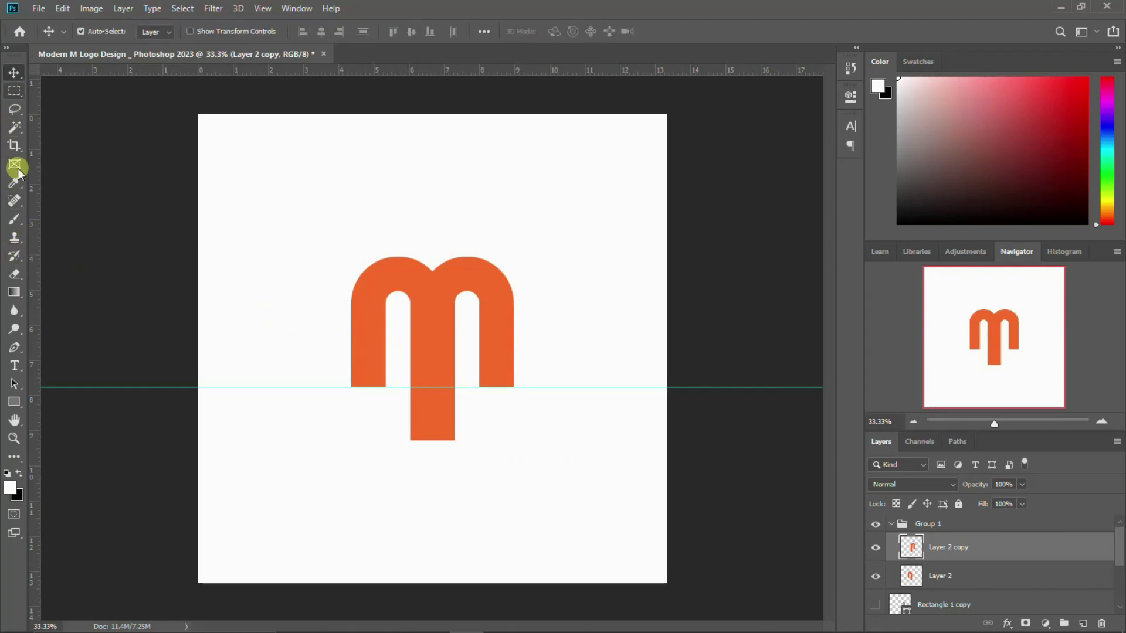
- Draw a small orange-filled circle on Ellipse 1 just right of the m's middle stem
left_click(15, 402)
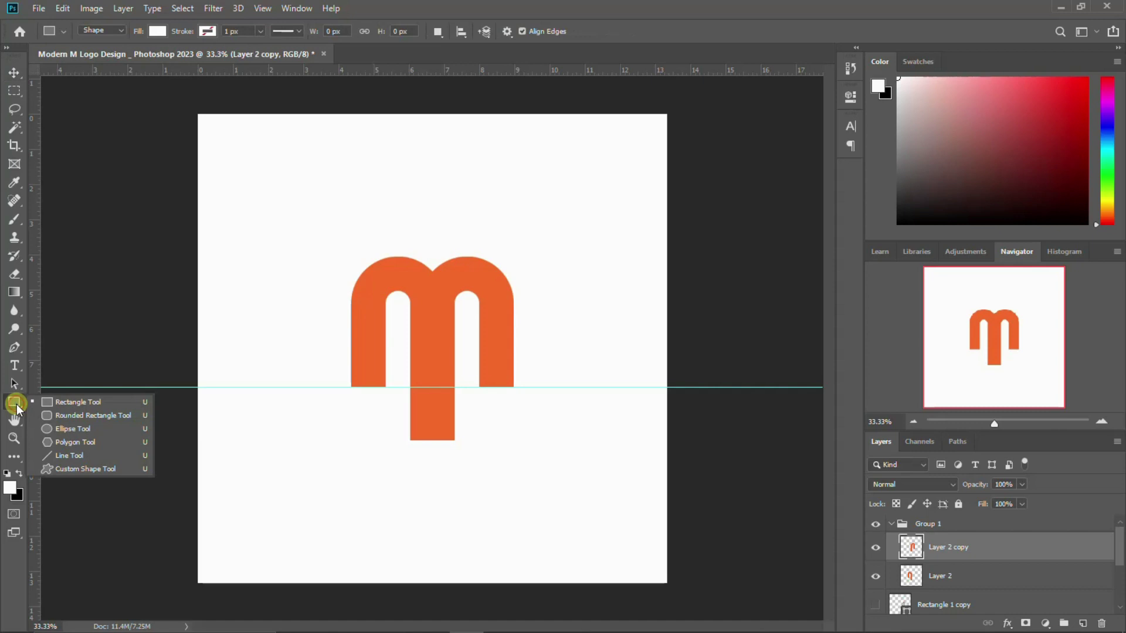
left_click(69, 429)
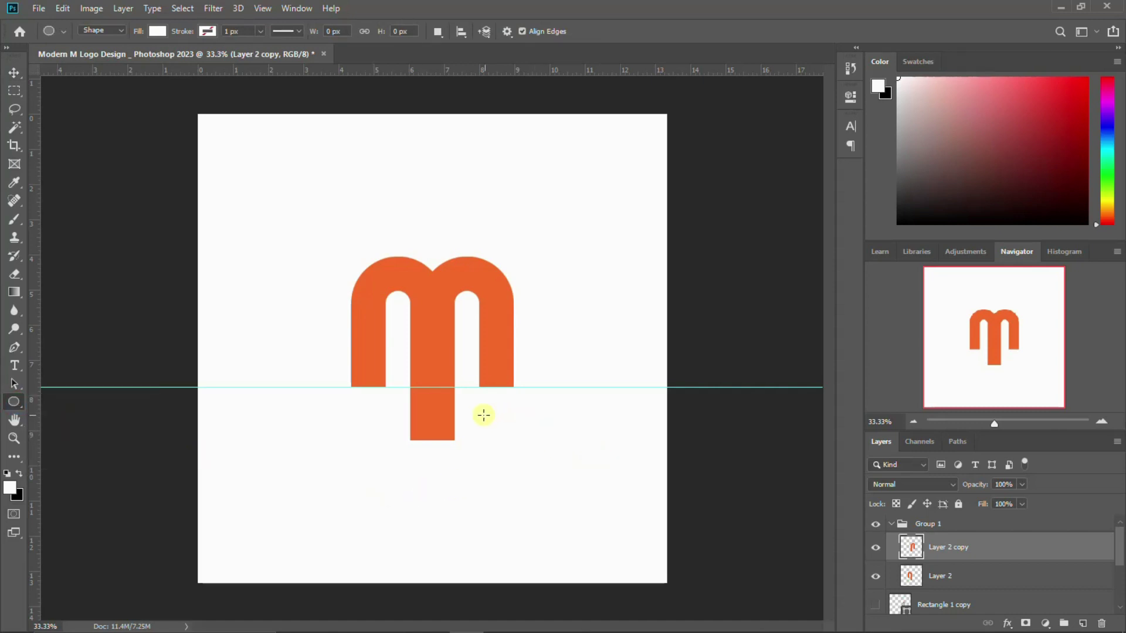
left_click_drag(491, 402, 531, 446)
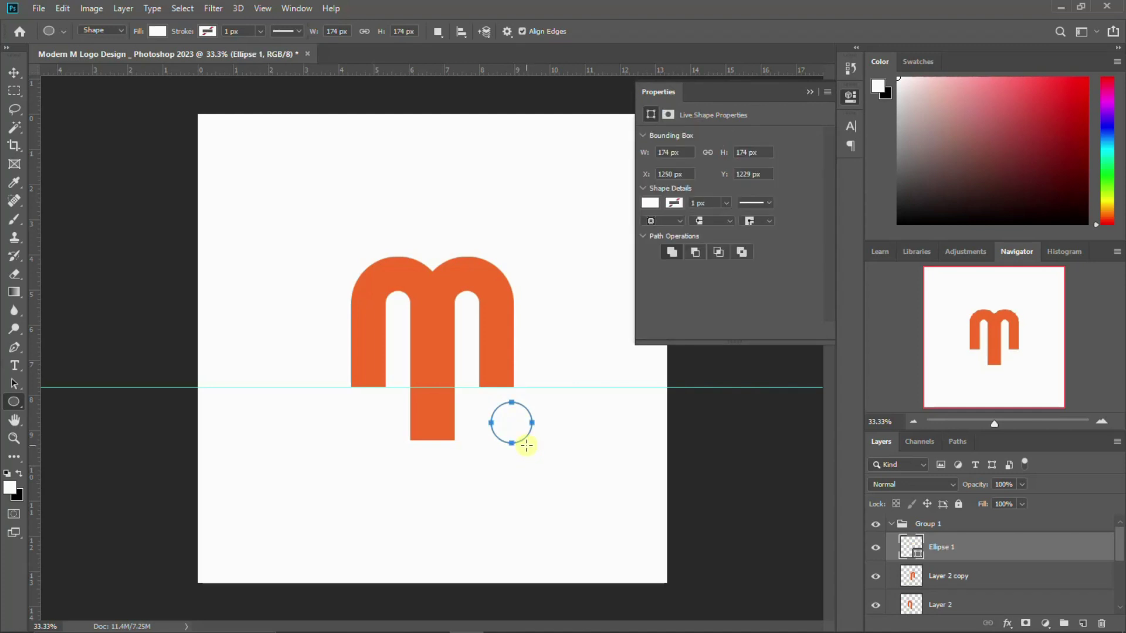
left_click(649, 202)
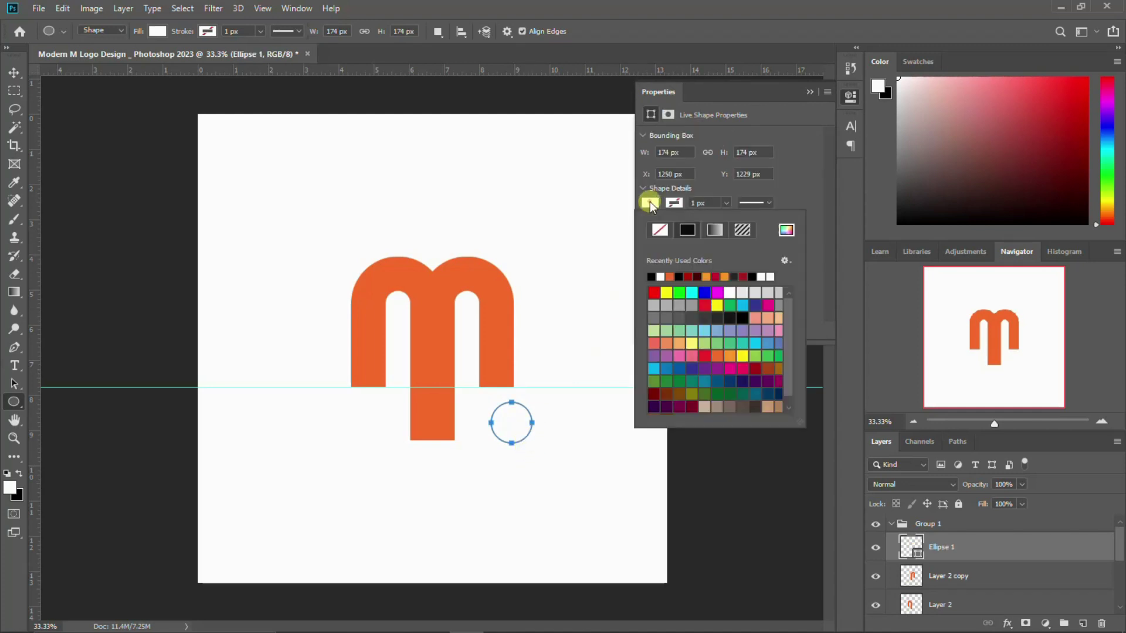
left_click(706, 276)
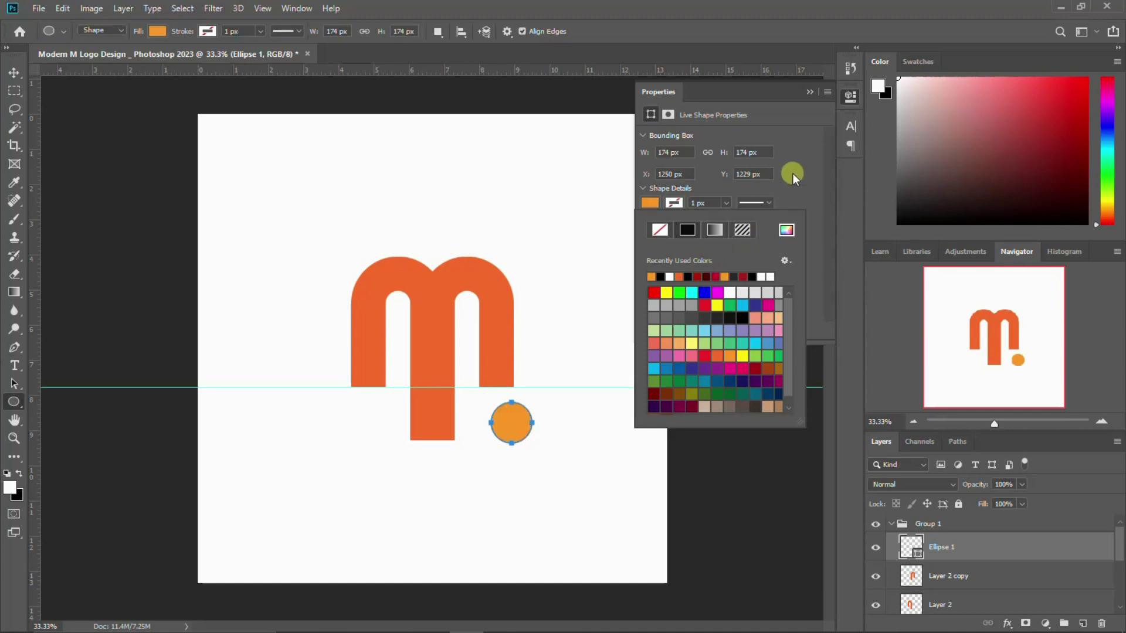
left_click(850, 97)
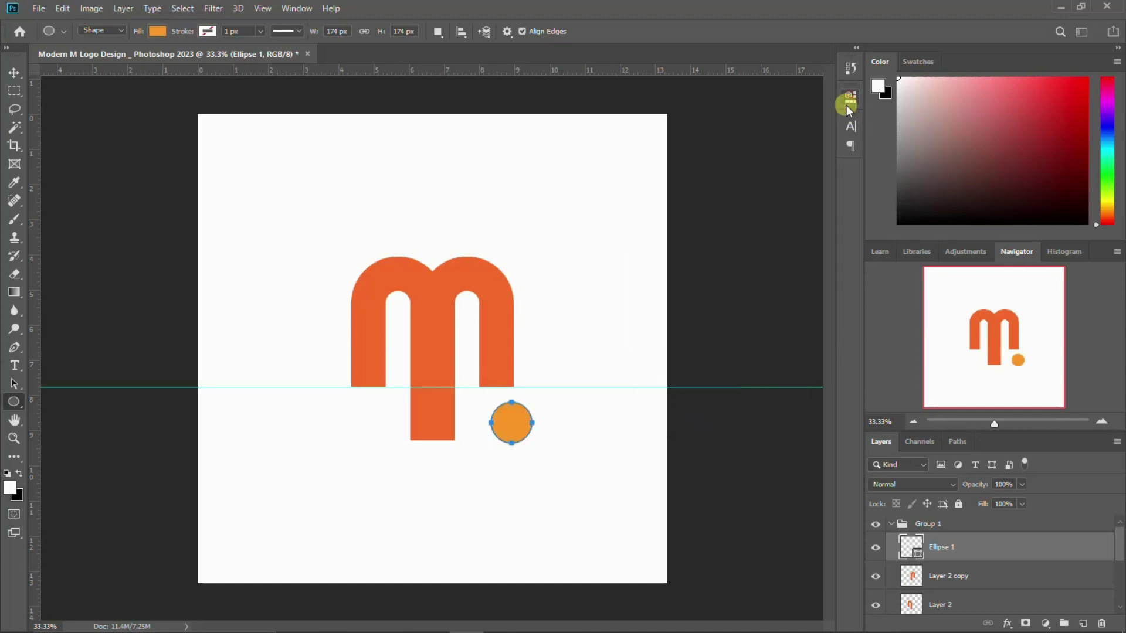
left_click(10, 72)
- Move the circle onto the right leg's bottom and size it to the leg width
mouse_move(524, 431)
left_mouse_down()
mouse_move(508, 416)
mouse_move(509, 396)
left_mouse_up()
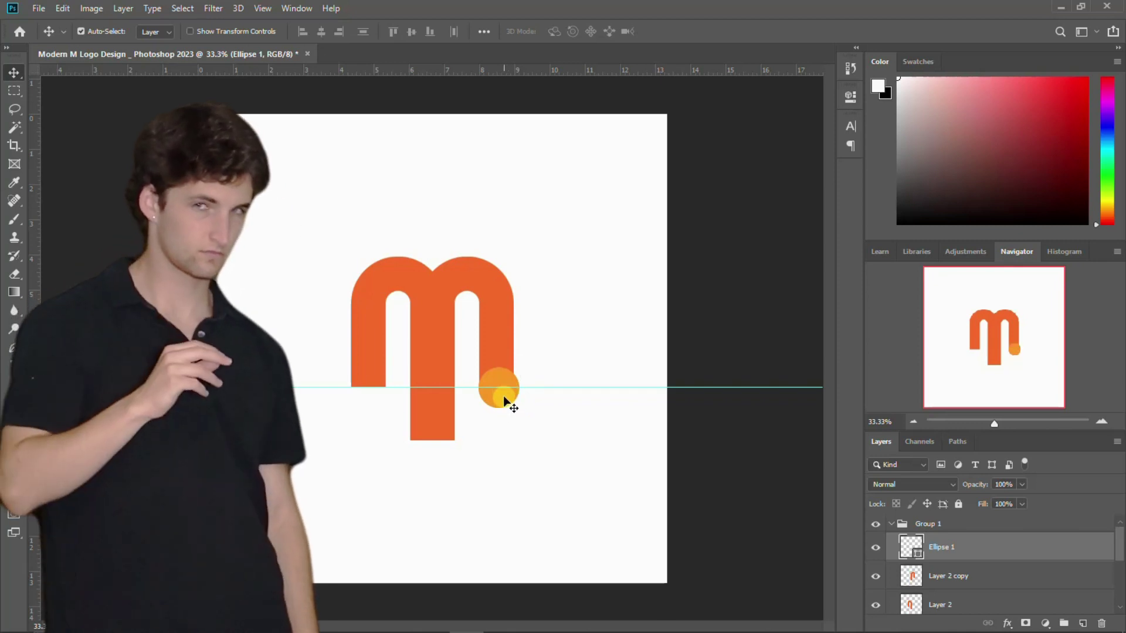
key("ctrl+t")
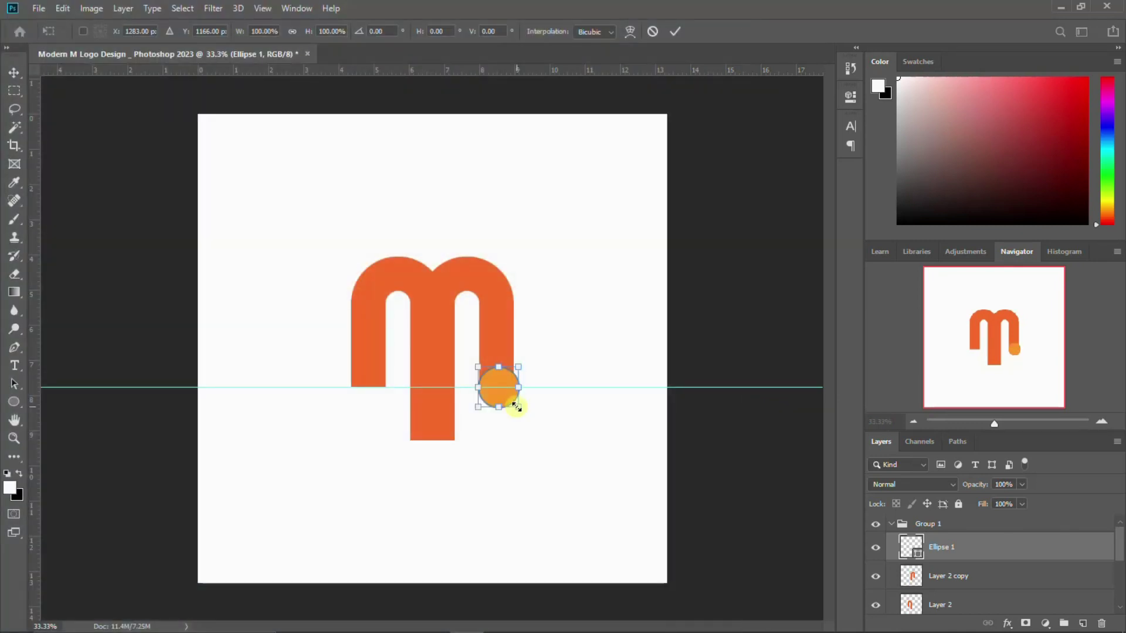
left_click_drag(516, 405, 512, 402)
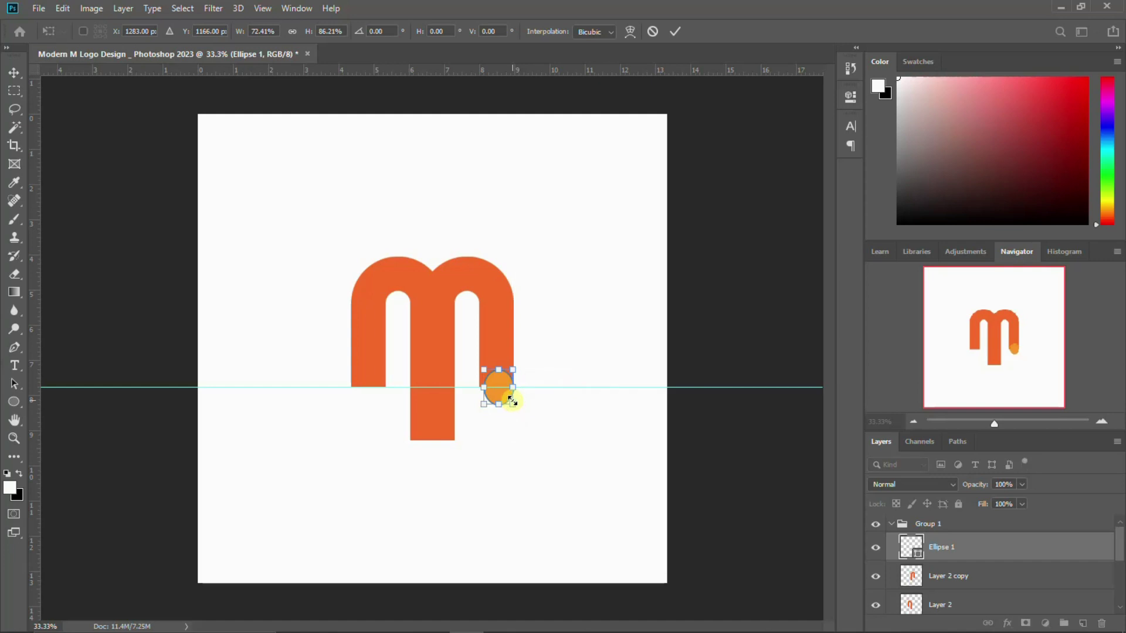
left_click_drag(512, 401, 511, 404)
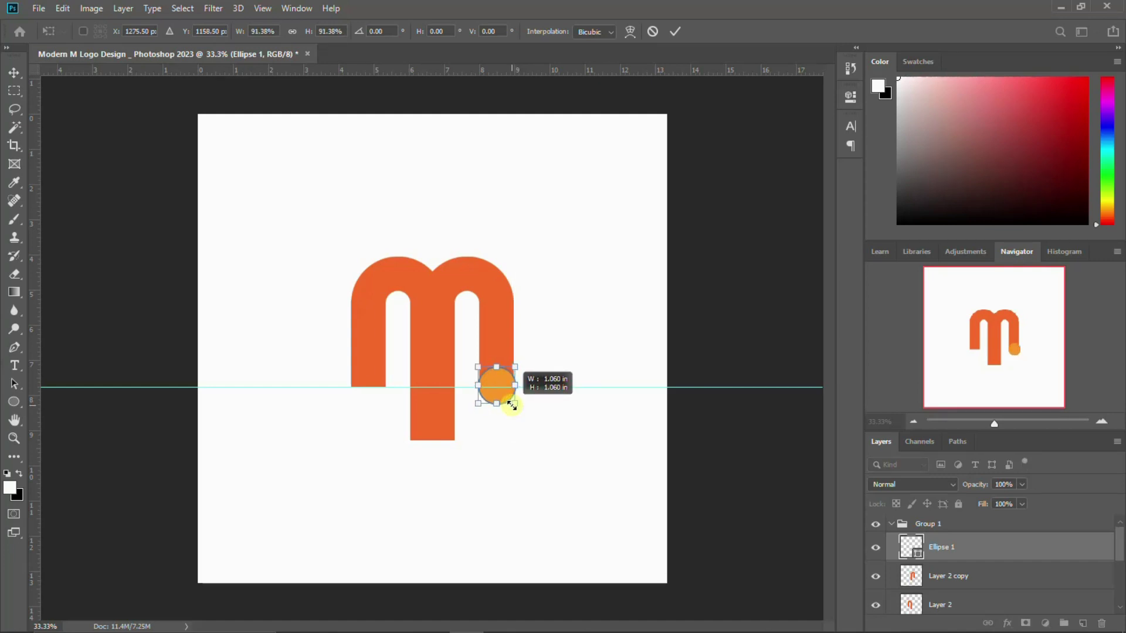
key("Return")
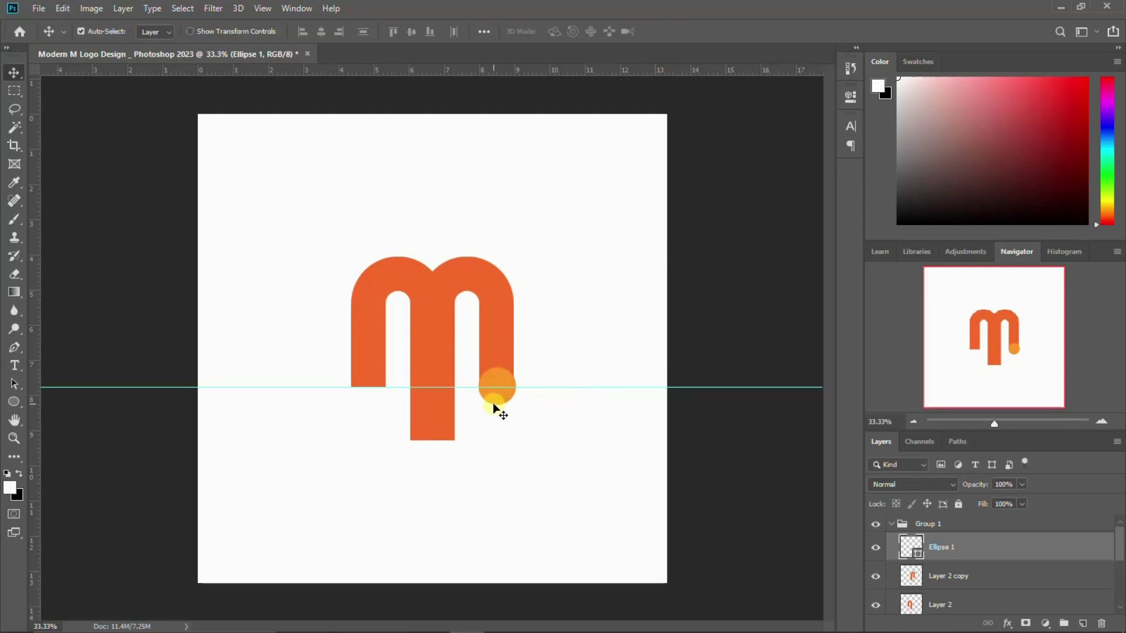
- Scale the circle to 1 inch and copy it onto the left leg's bottom
key("ctrl+t")
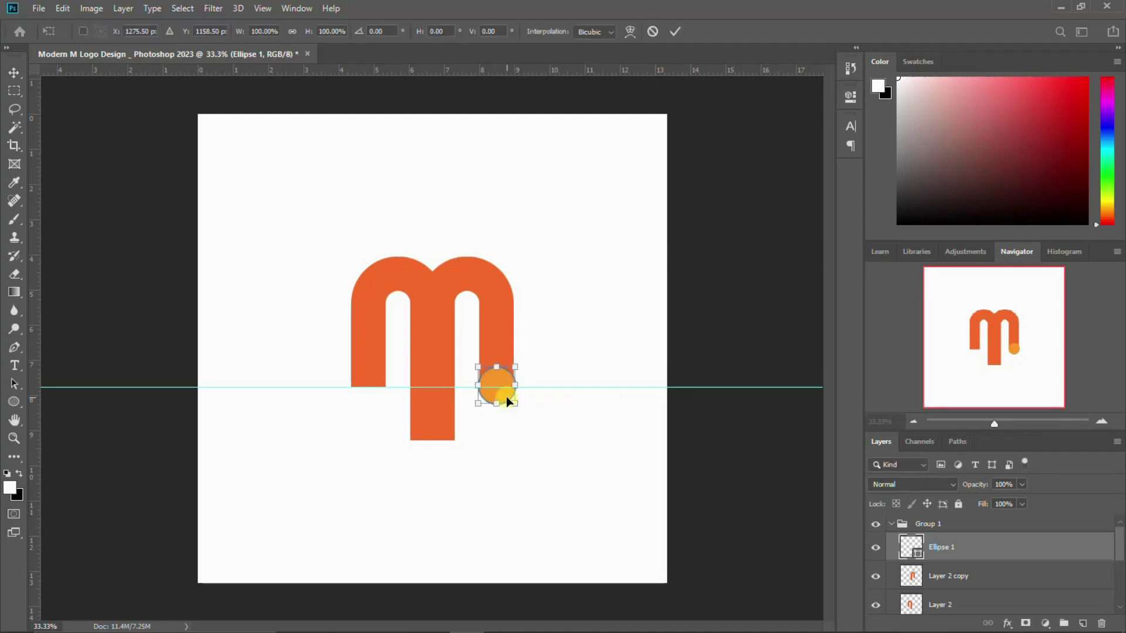
left_click_drag(515, 404, 513, 403)
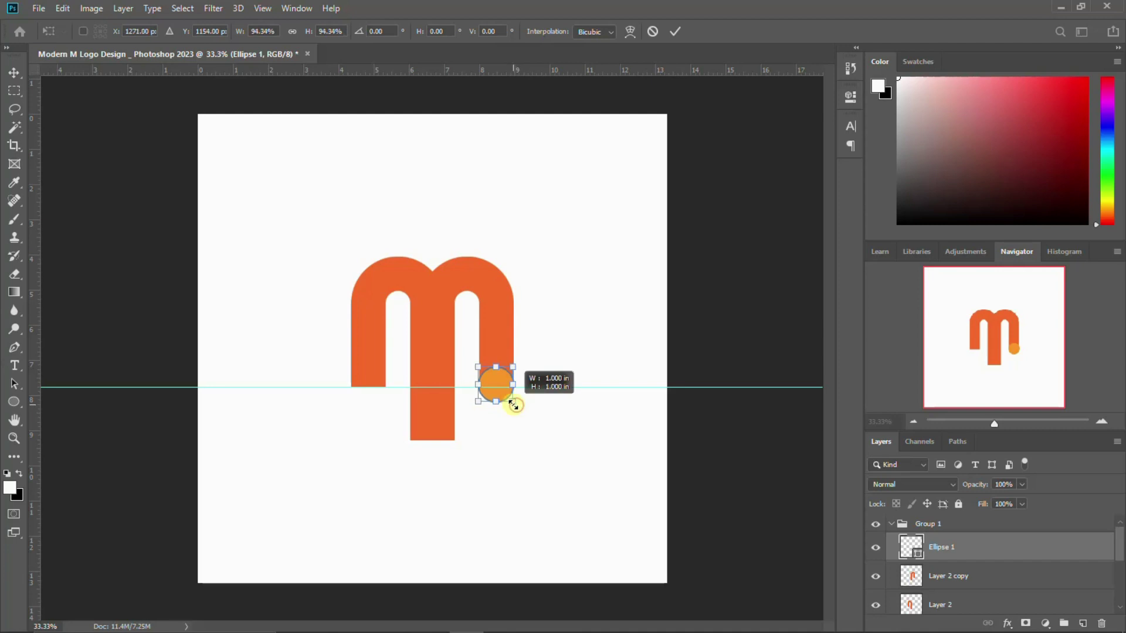
key("Return")
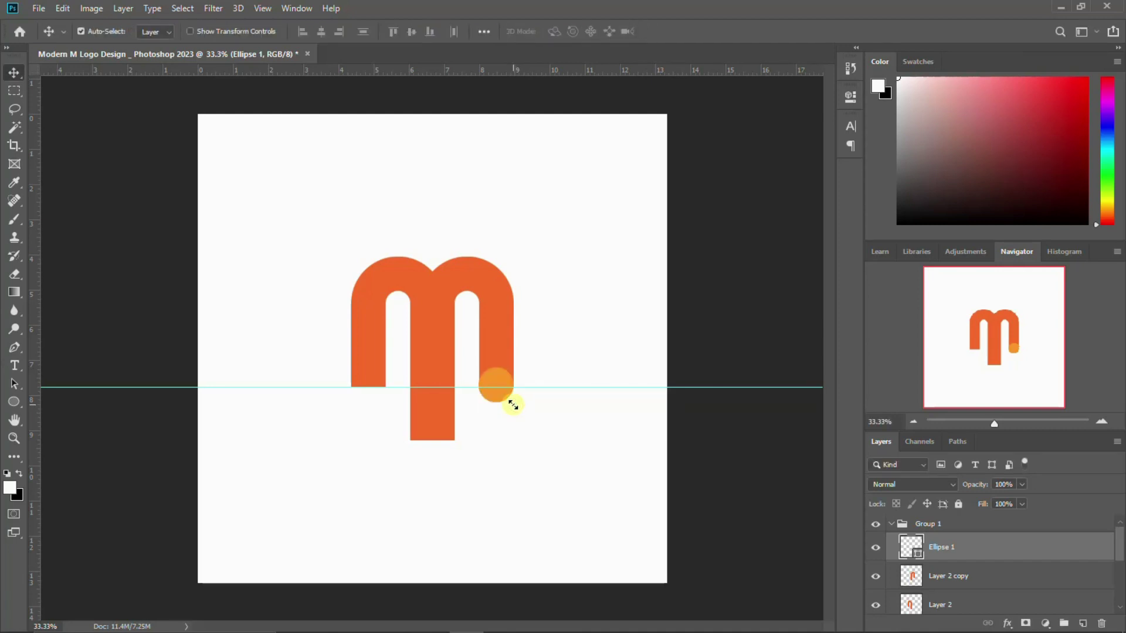
left_click(498, 392)
left_click_drag(499, 396, 370, 403)
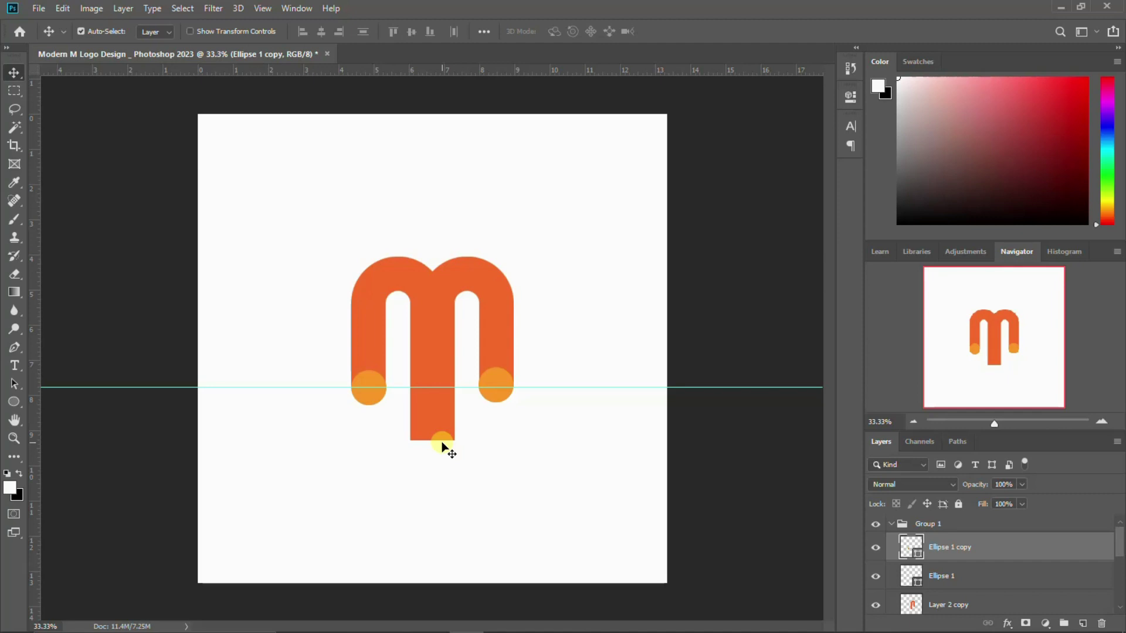
mouse_move(983, 622)
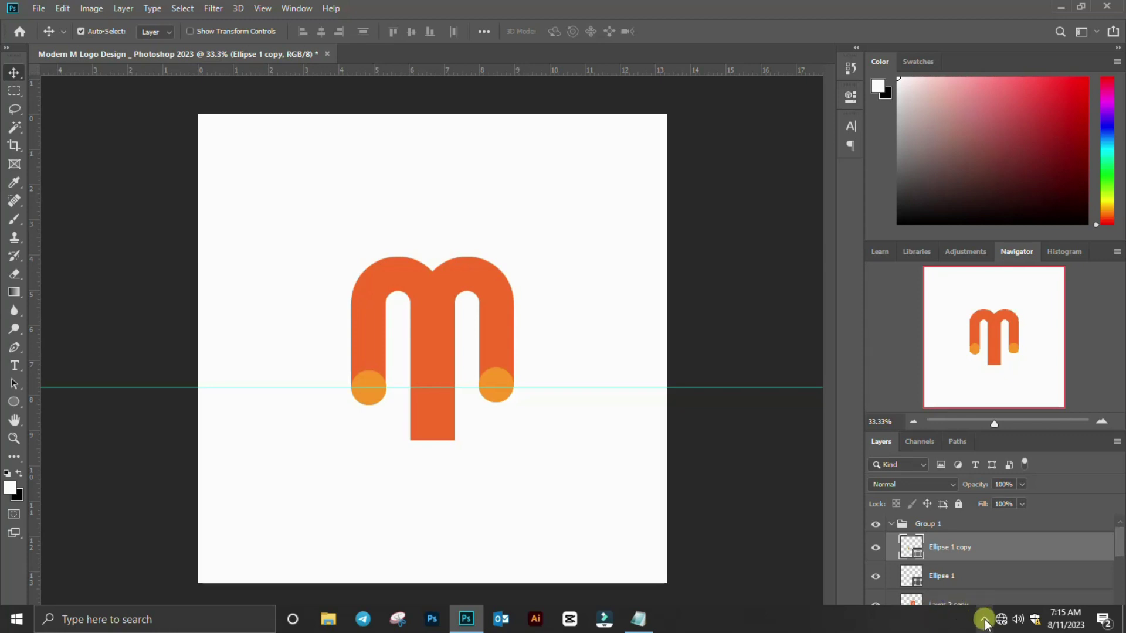
- Identify the circle layers by briefly hiding the right and left circles
left_click(985, 621)
left_click(996, 586)
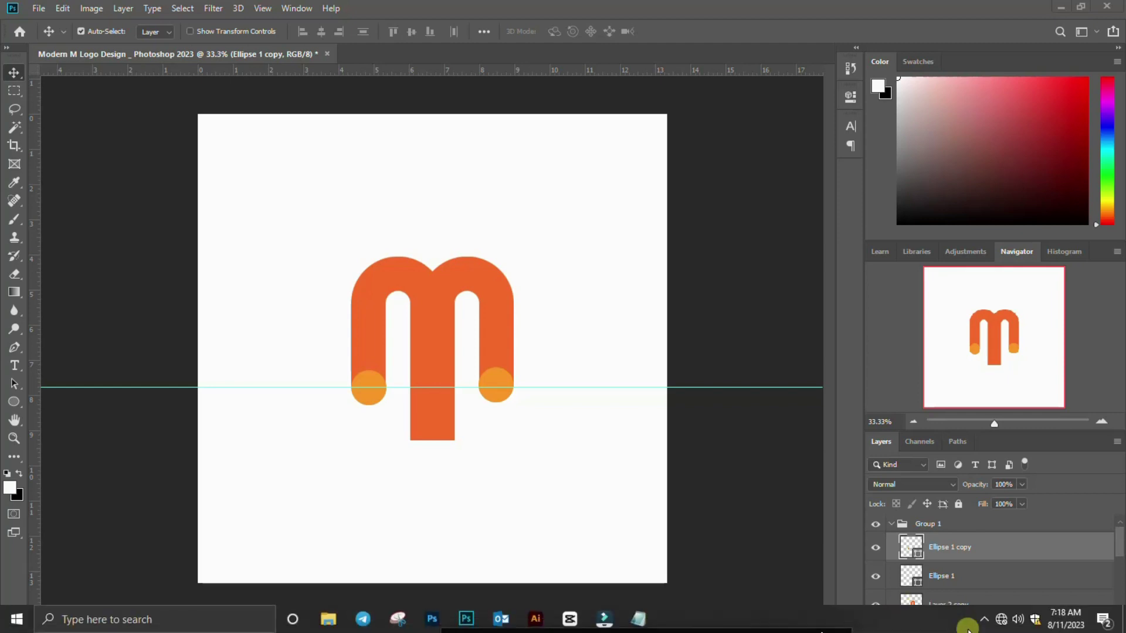
left_click(983, 619)
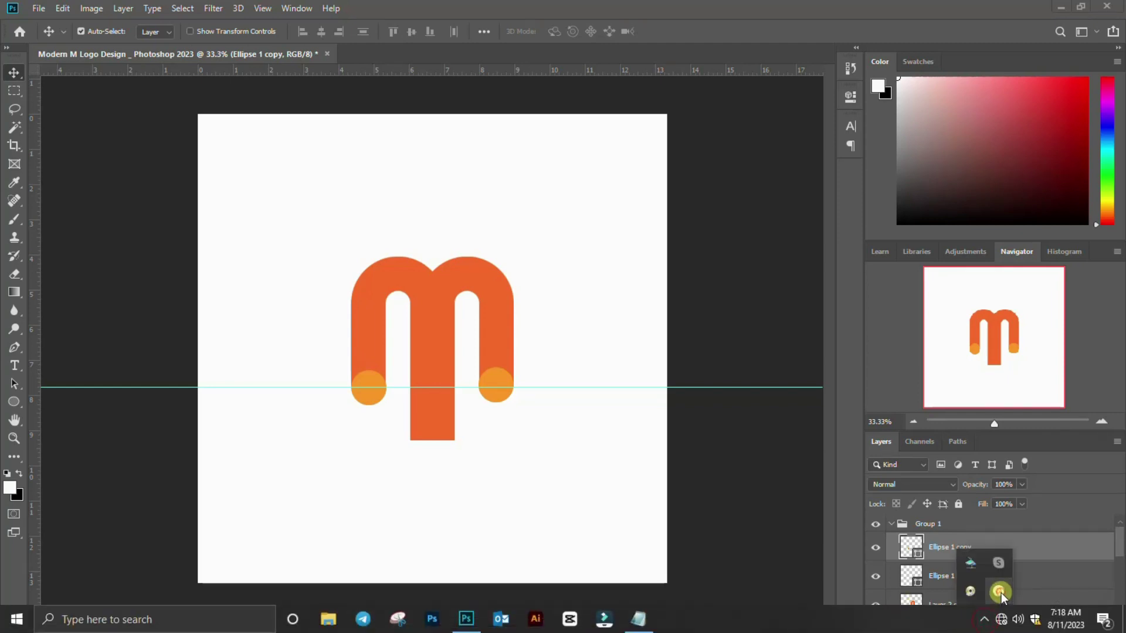
left_click(999, 591)
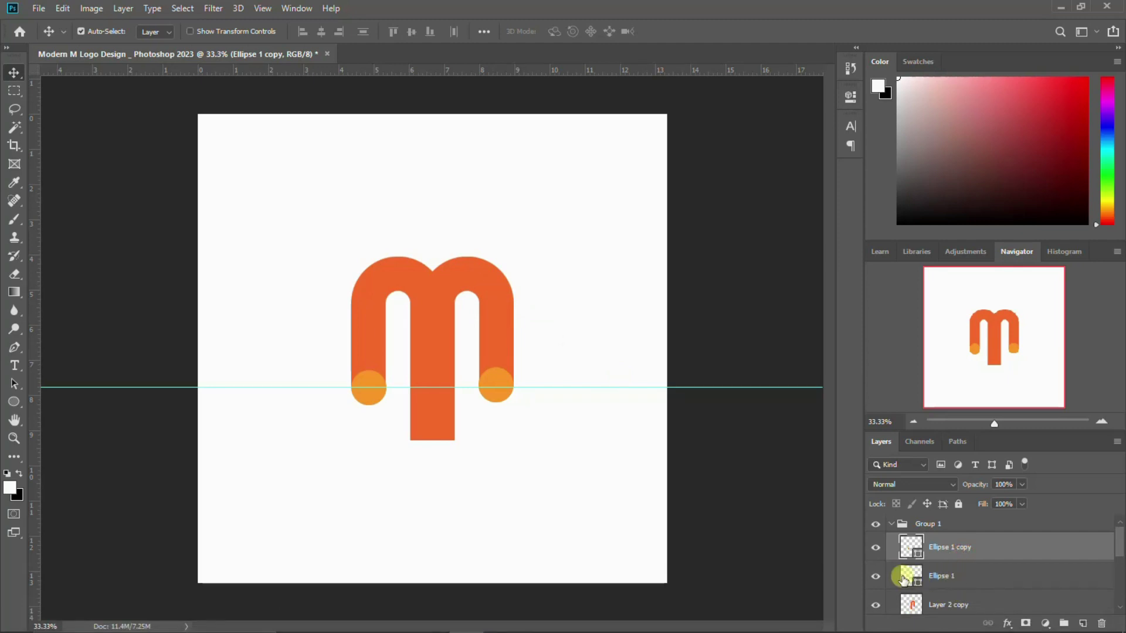
left_click(876, 576)
left_click(876, 548)
- Copy a circle onto the middle stem's bottom as Ellipse 1 copy 2
left_click_drag(503, 394, 441, 446)
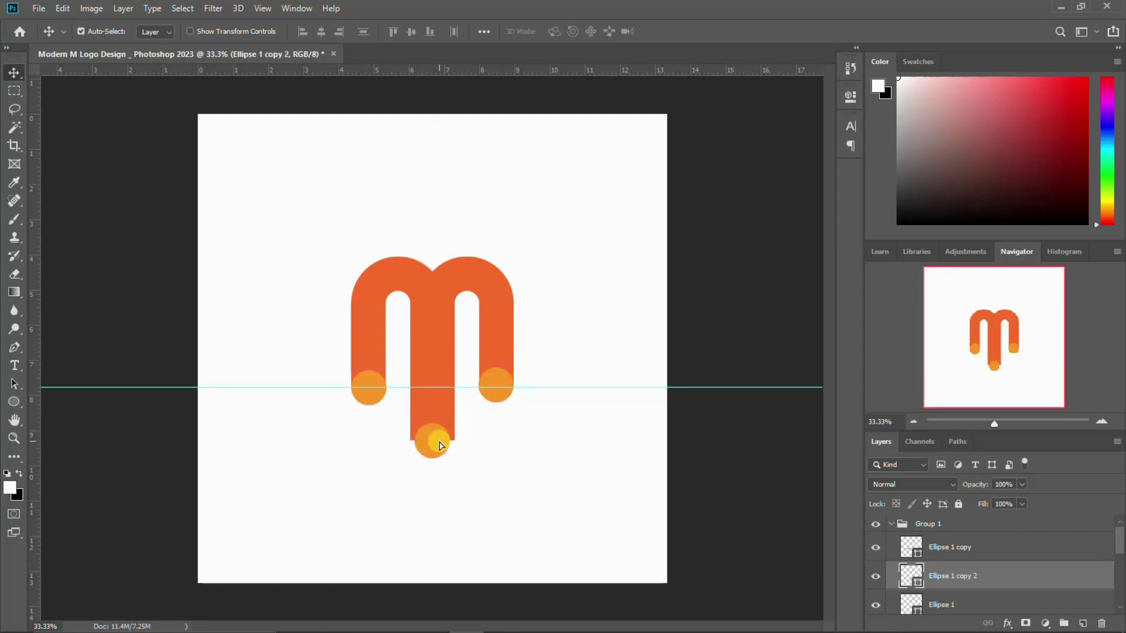
scroll(930, 574, "down", 1)
scroll(930, 580, "down", 1)
scroll(931, 592, "down", 1)
left_click(930, 593)
- Check the arches by toggling the right arch, loading its outline and test-nudging the left arch
left_click(877, 563)
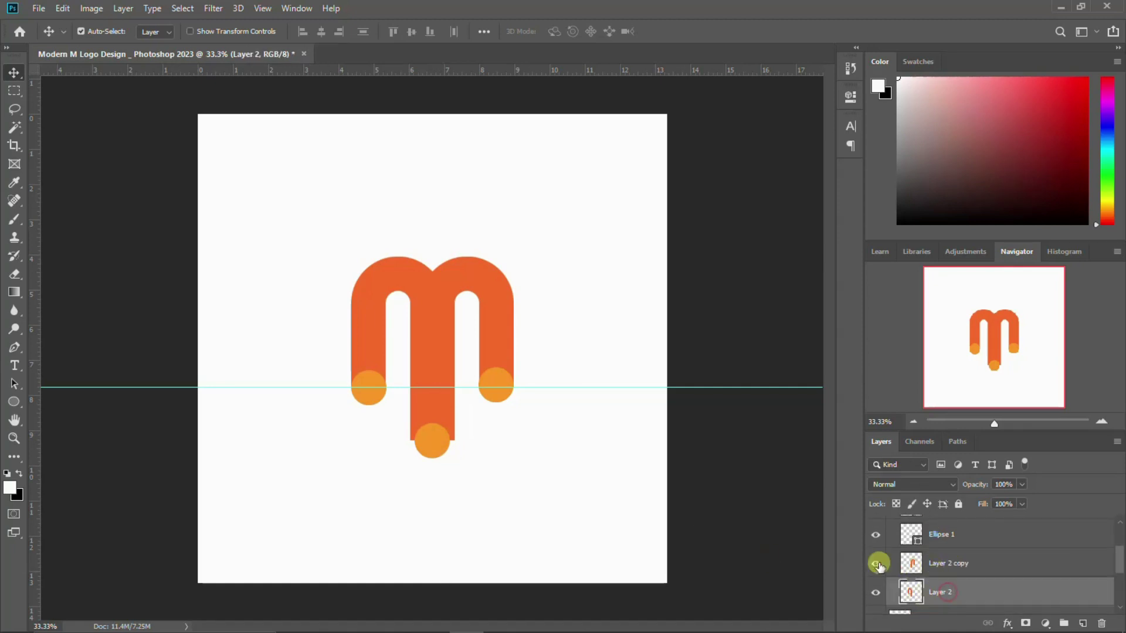
left_click(877, 563)
left_click(941, 590)
key("ctrl")
left_click(918, 572, "ctrl")
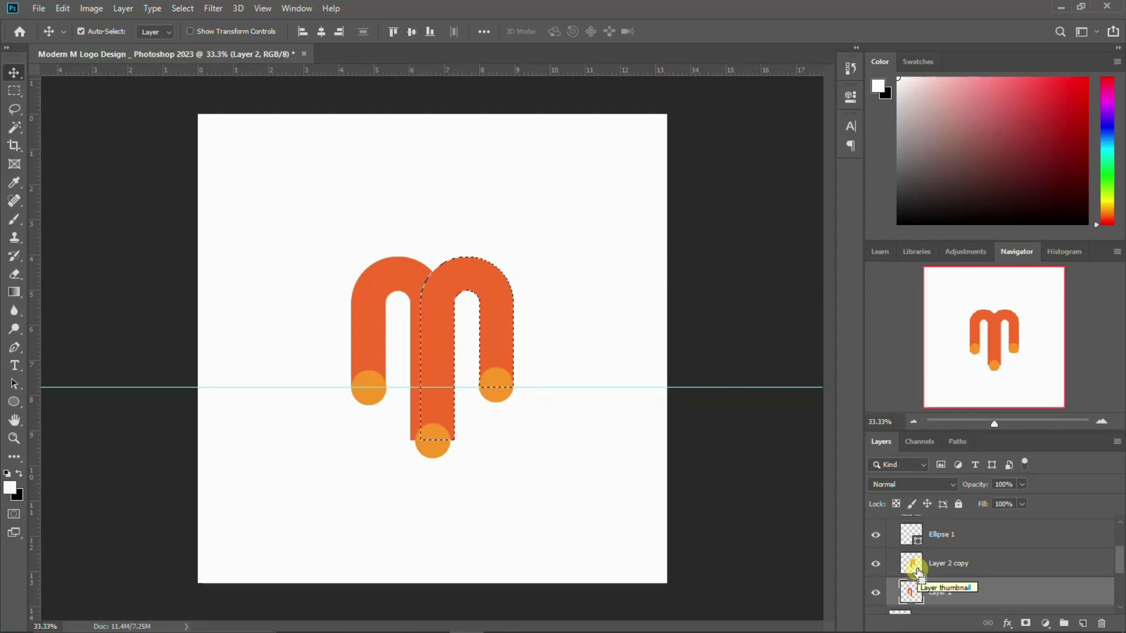
key("ctrl+d")
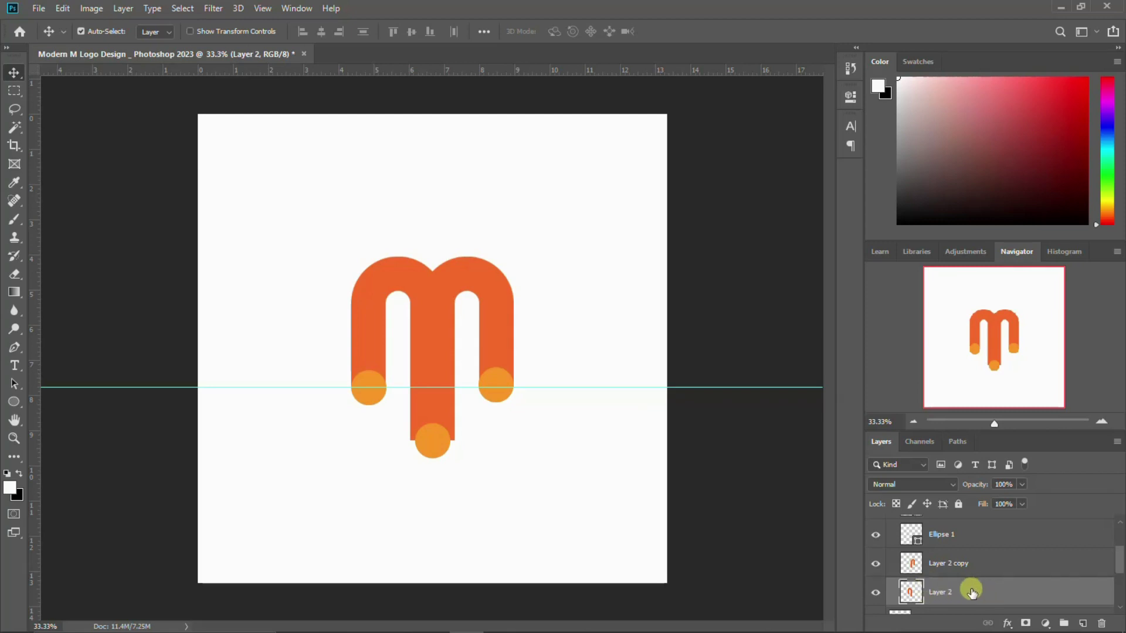
key("shift+Left")
key("shift+Left")
key("shift+Left")
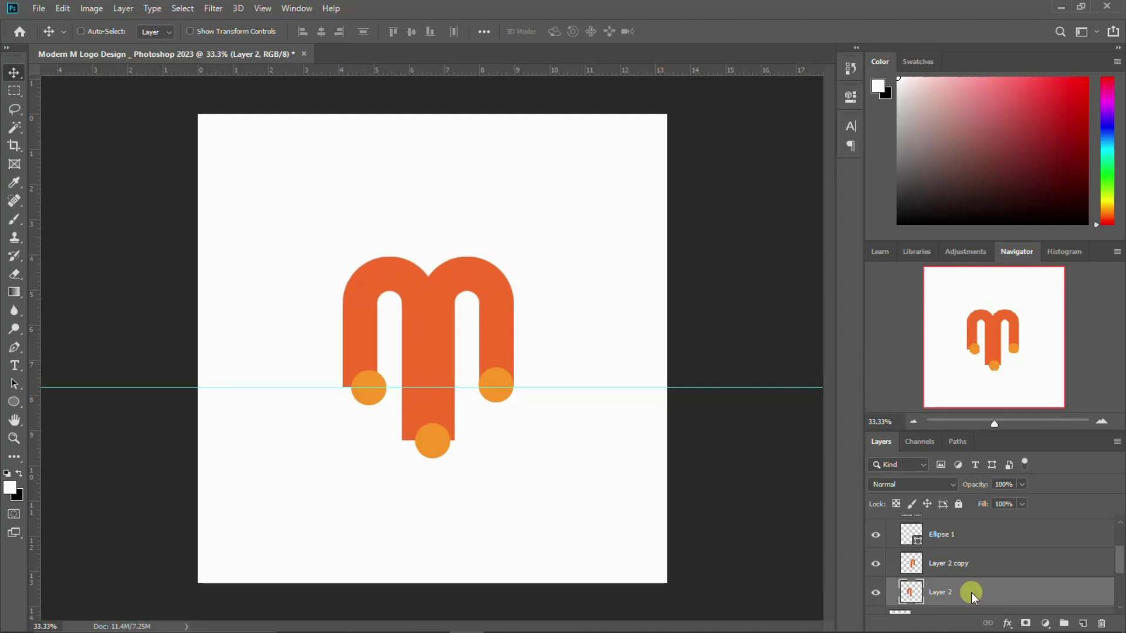
key("shift+Right")
key("shift+Right")
key("shift+Right")
- Nudge the right arch on Layer 2 copy left so the arches interlock tighter
left_click(967, 563)
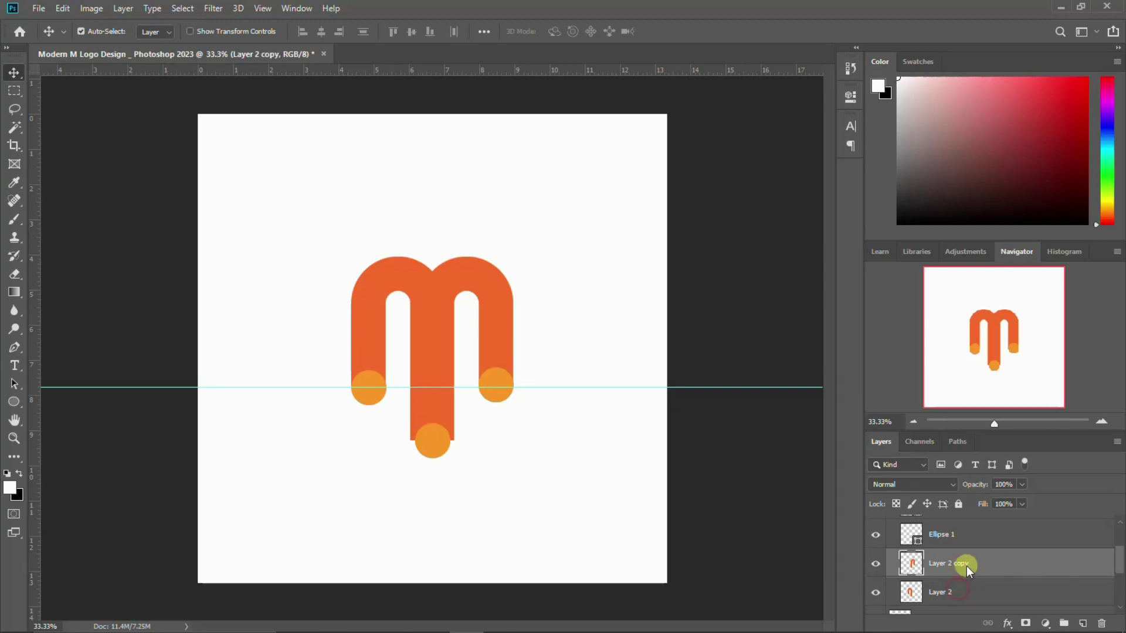
key("shift+Left")
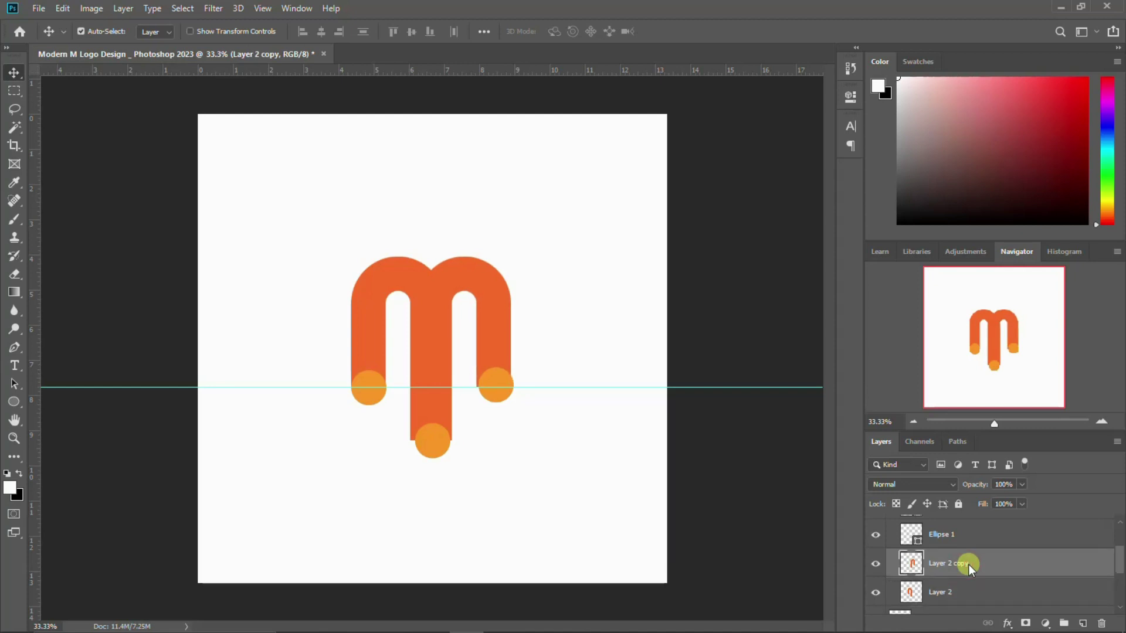
key("shift+Left")
key("shift+Left")
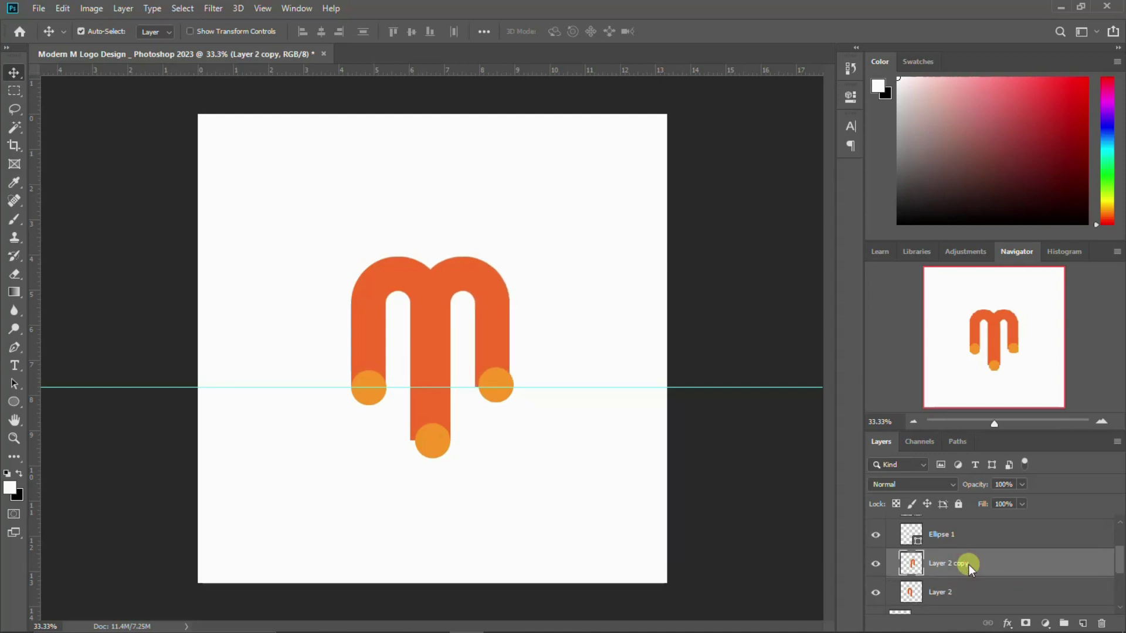
key("shift+Left")
key("shift+Left")
key("shift+Left")
key("Right")
key("Right")
key("Right")
key("Right")
key("Right")
key("Right")
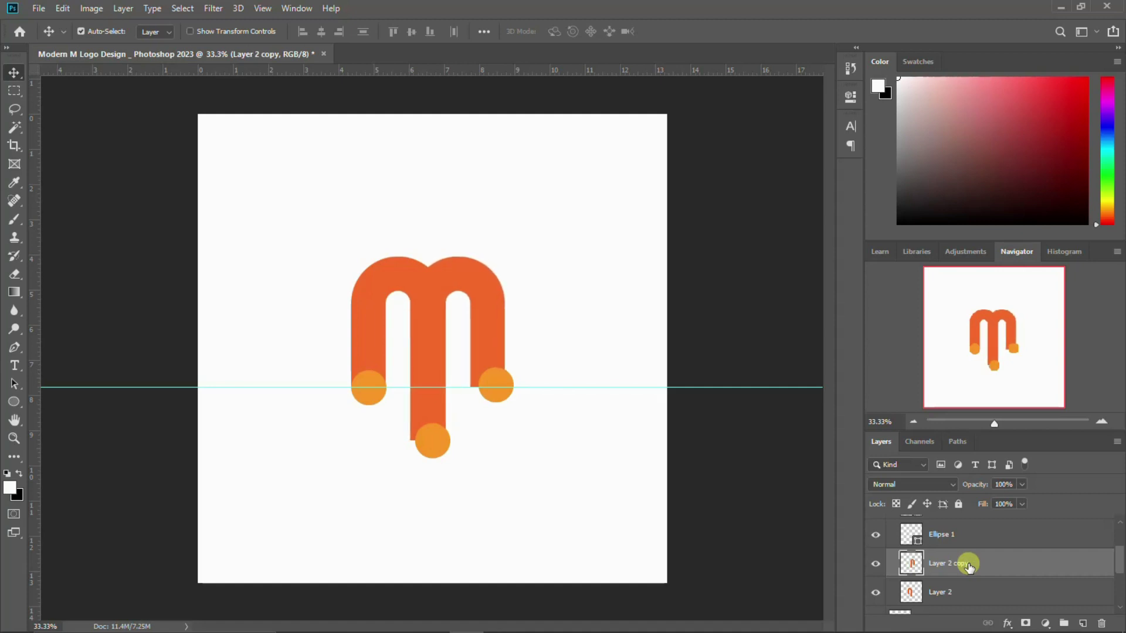
- Apply a grey Color Overlay layer effect to the right arch on Layer 2 copy
left_click(1007, 623)
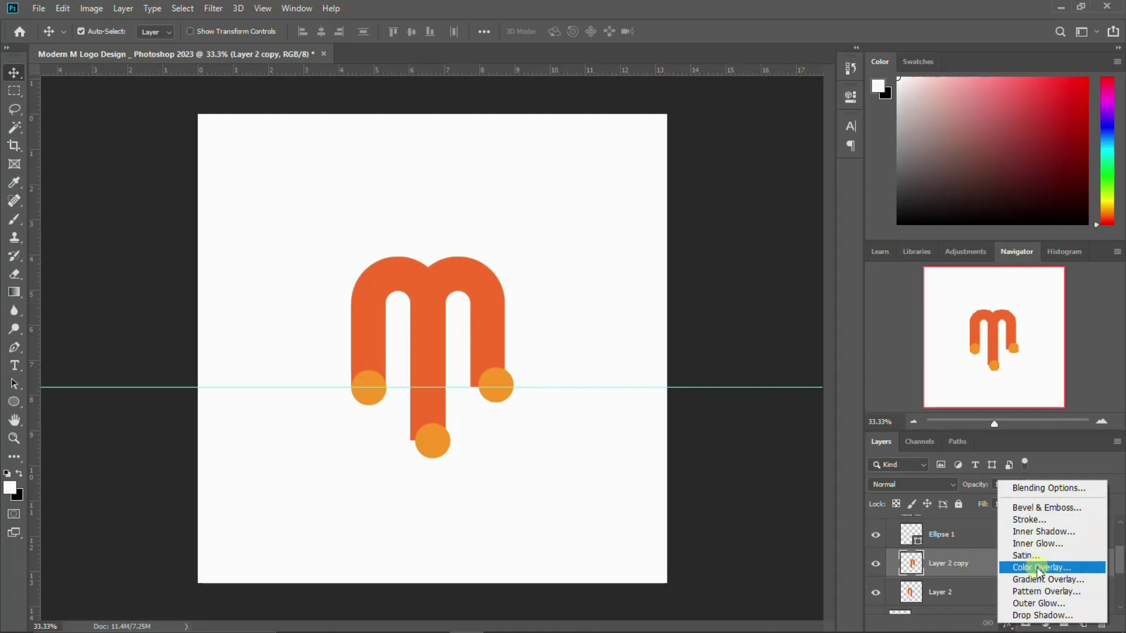
left_click(1037, 567)
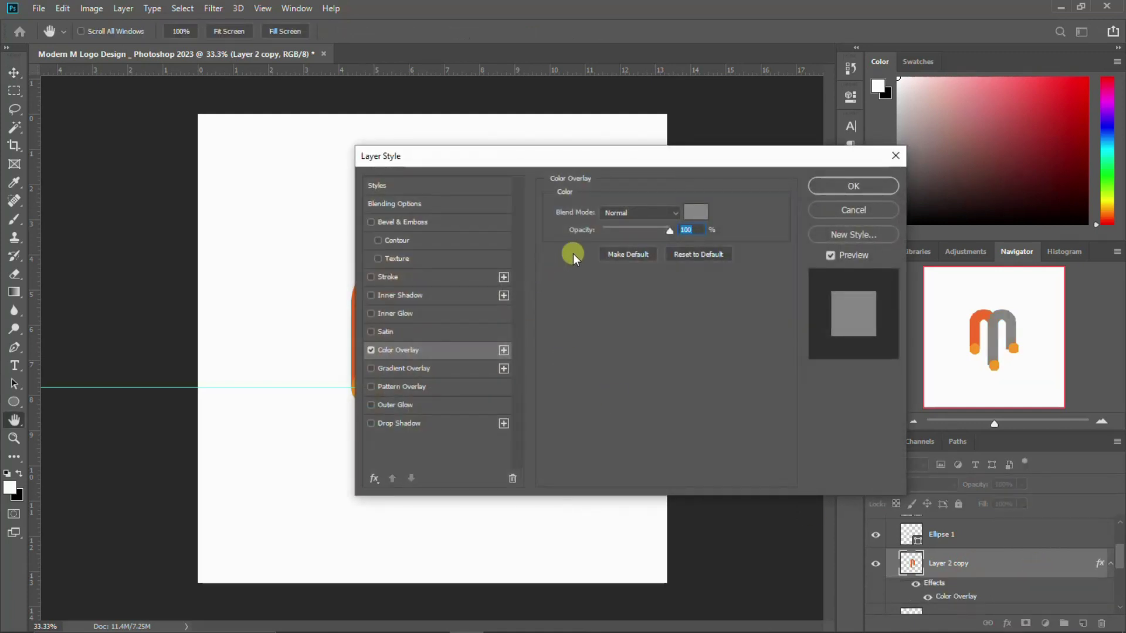
left_click_drag(670, 161, 891, 188)
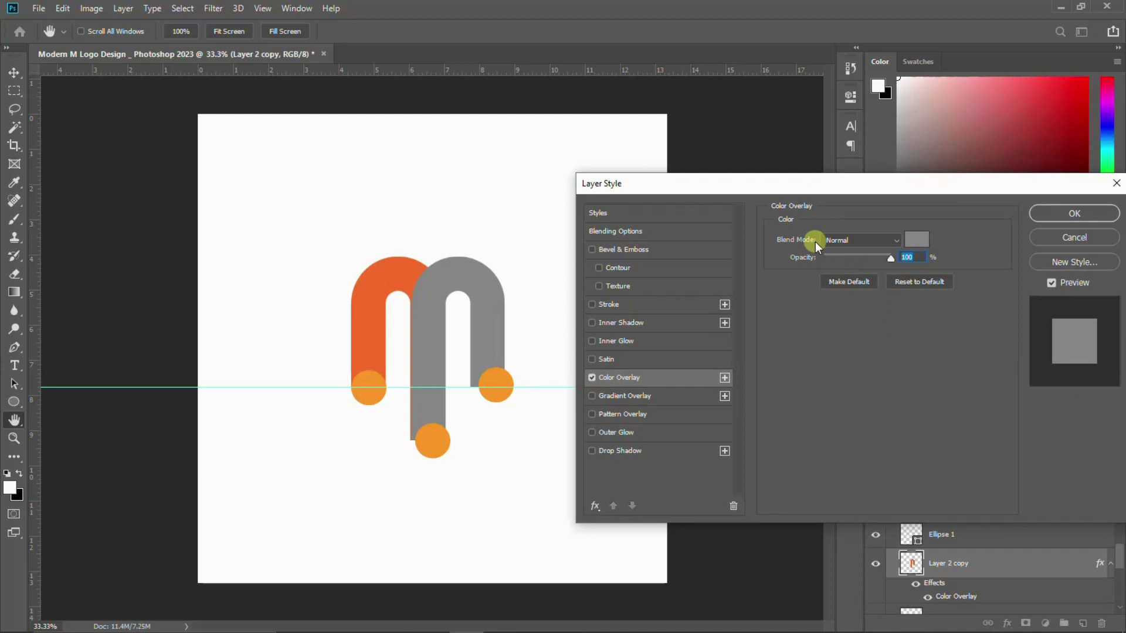
left_click(1043, 220)
left_click(990, 569)
key("shift+Left")
key("shift+Right")
left_click(484, 296)
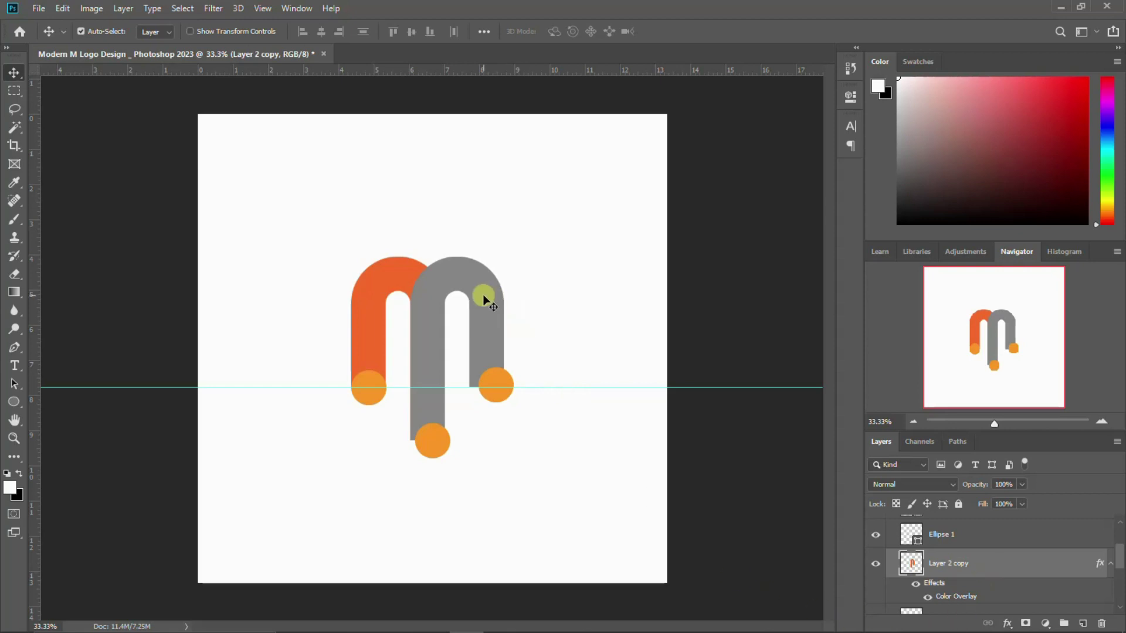
- Mask Layer 2's orange arch with the grey arch's outline, inverted, and compare the overlap
left_click(1113, 565)
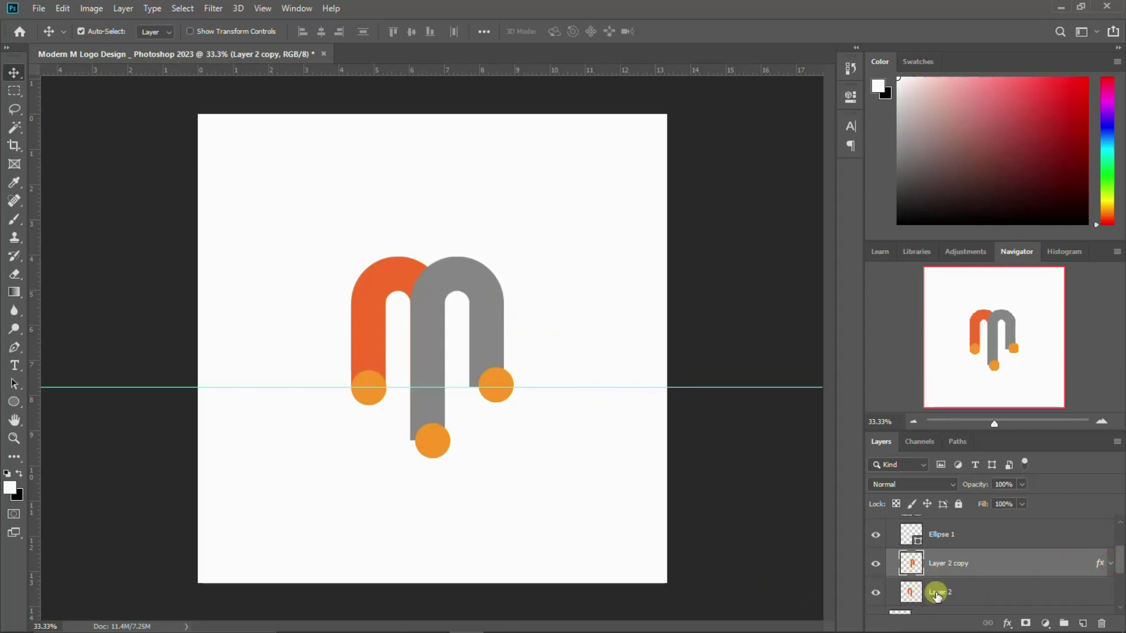
left_click(913, 594)
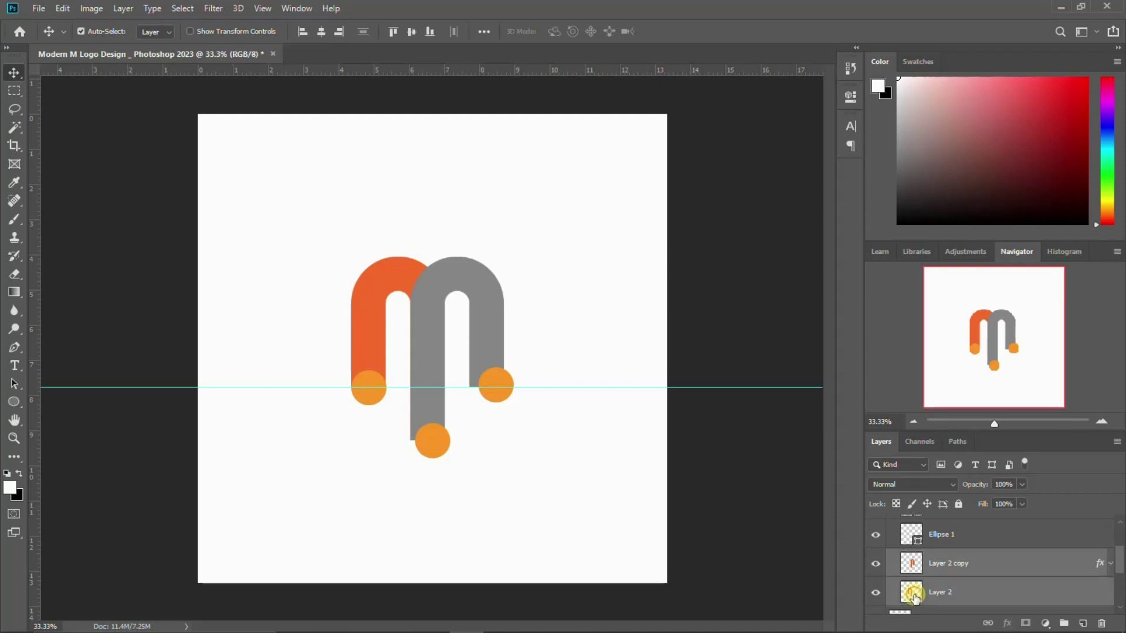
left_click(912, 564, "ctrl")
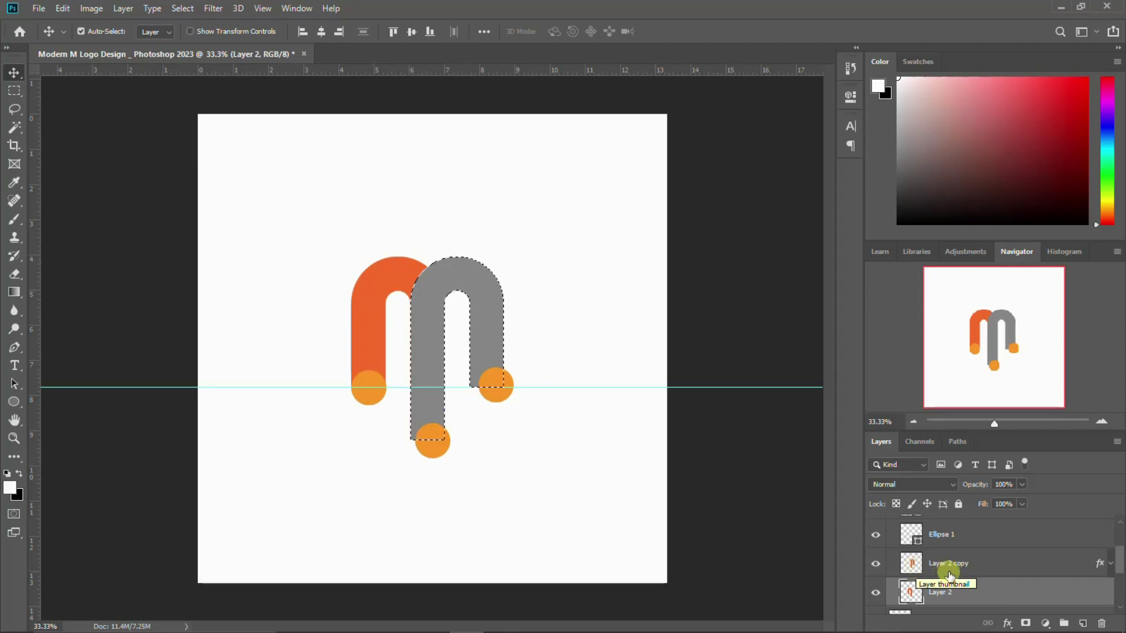
left_click(1025, 624)
left_click(942, 591)
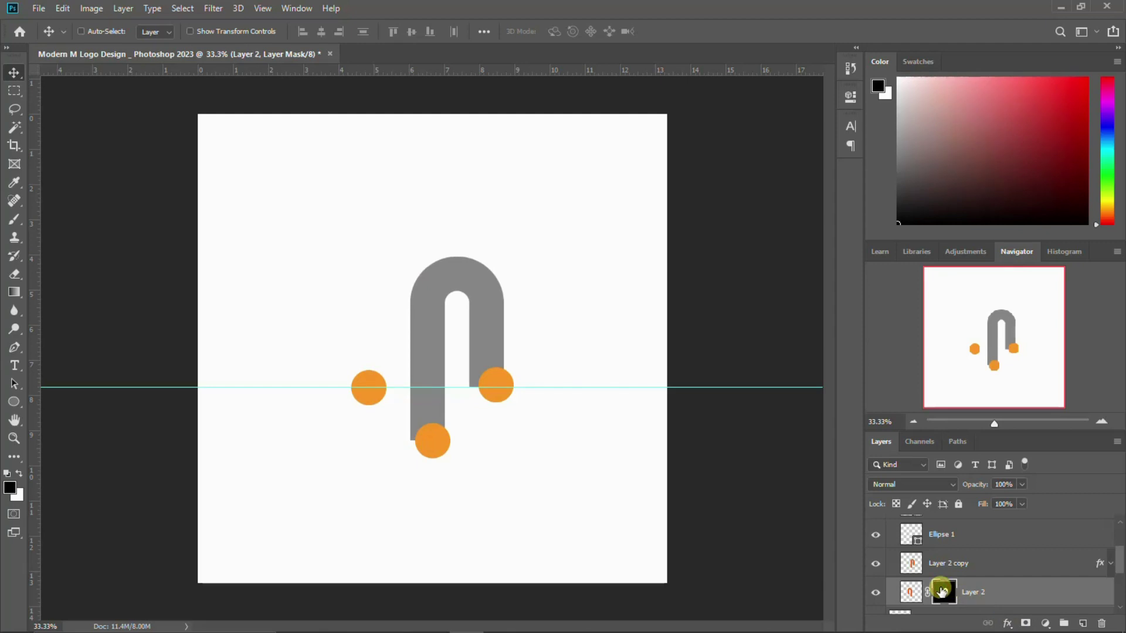
key("ctrl+i")
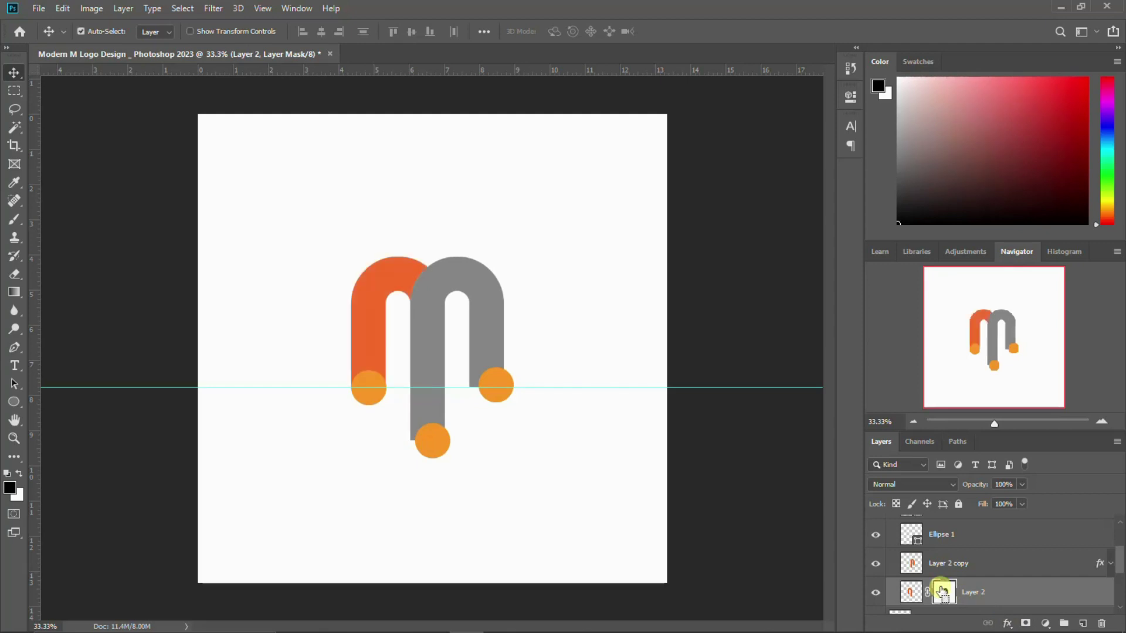
left_click(884, 564)
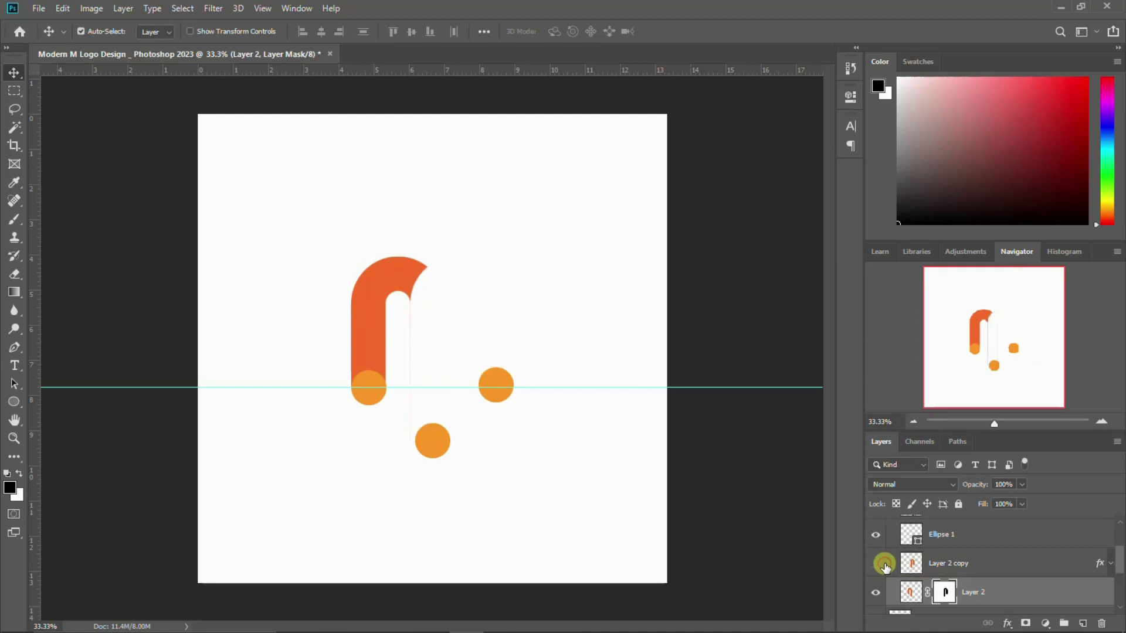
left_click(884, 564)
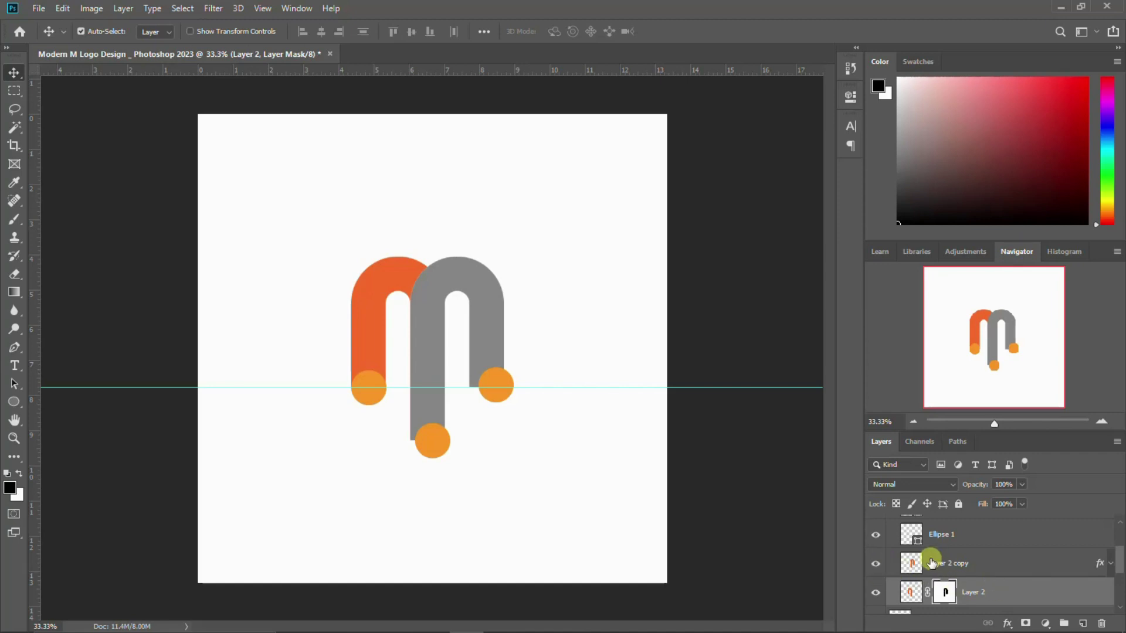
- Duplicate the bottom orange circle and shift the right circle left onto the grey leg
left_click(432, 444, "alt")
left_click_drag(432, 444, 431, 444)
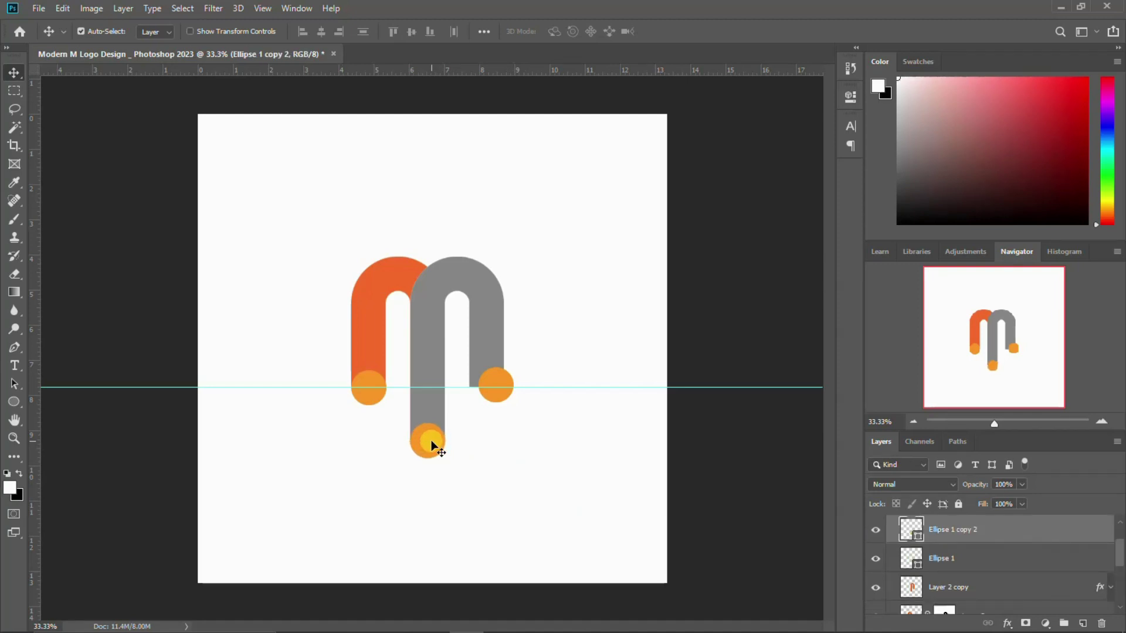
left_click(496, 394)
key("shift+Left")
key("shift+Left")
key("shift+Left")
key("shift+Left")
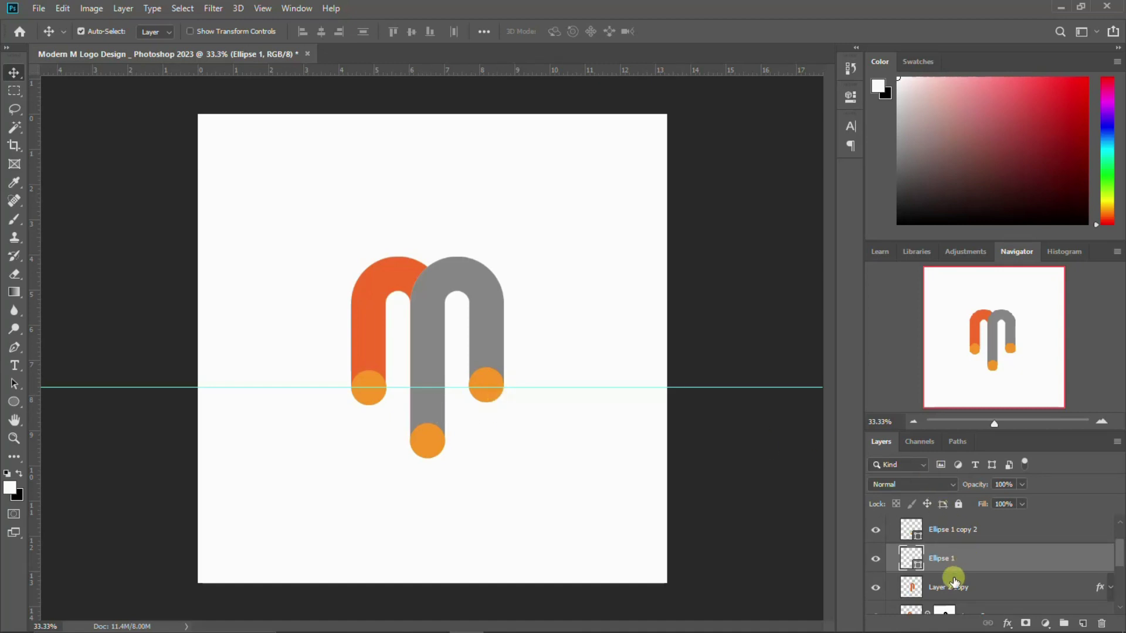
- Select both arch layers, Layer 2 and Layer 2 copy
scroll(954, 580, "down", 1)
scroll(949, 578, "down", 1)
left_click(974, 564)
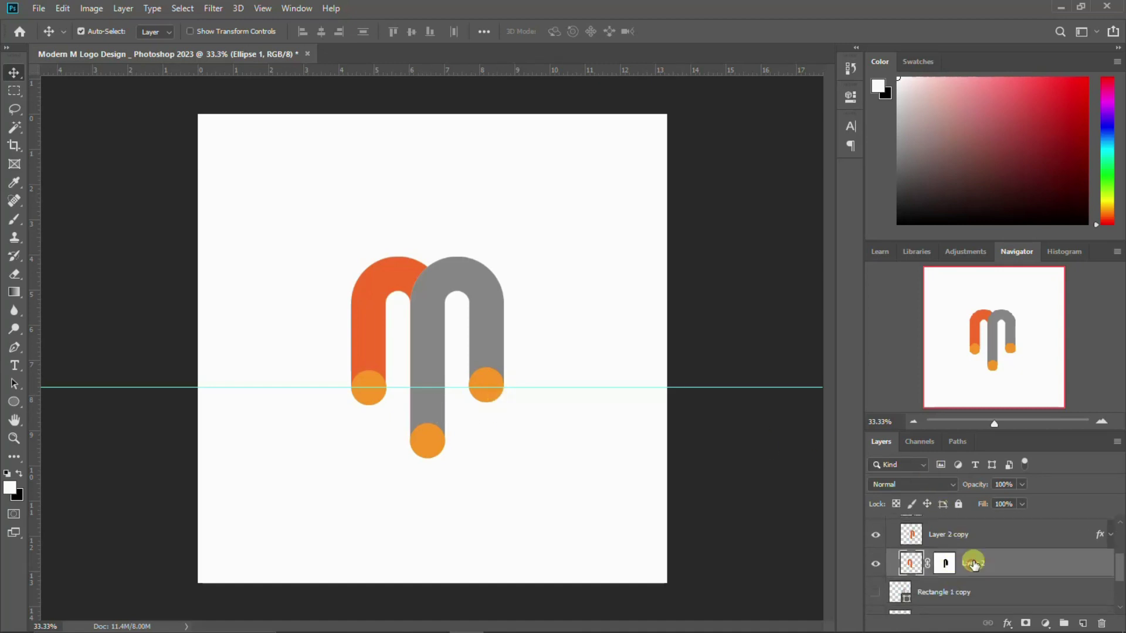
left_click(984, 536, "shift")
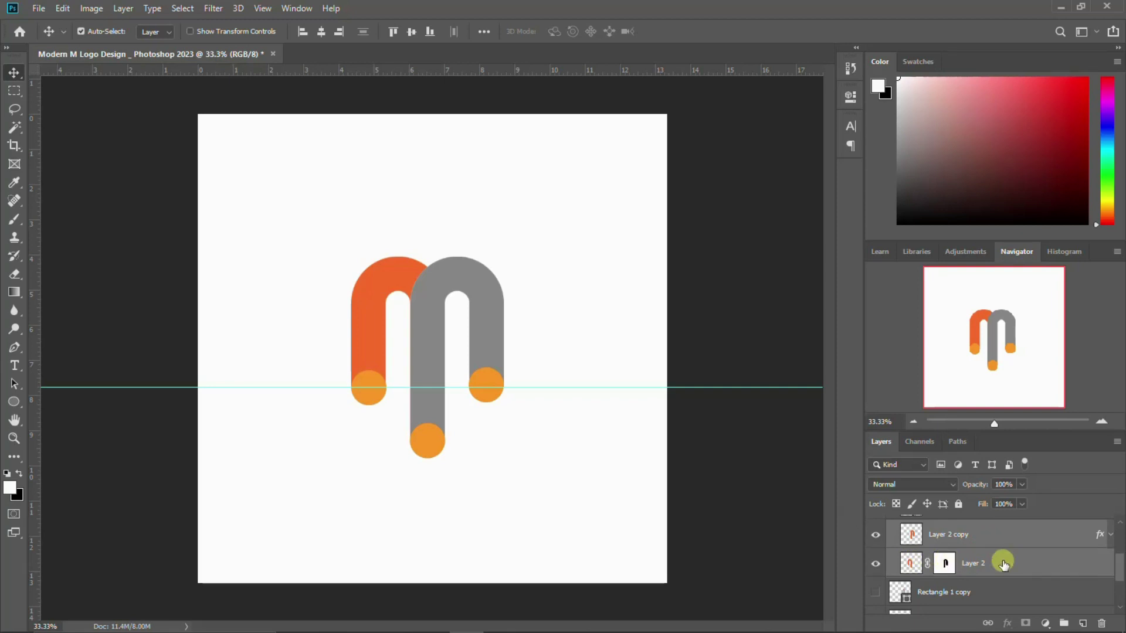
left_click(875, 564)
- Change Layer 2 copy's Color Overlay from grey to deep orange ff5a00
left_click(909, 536)
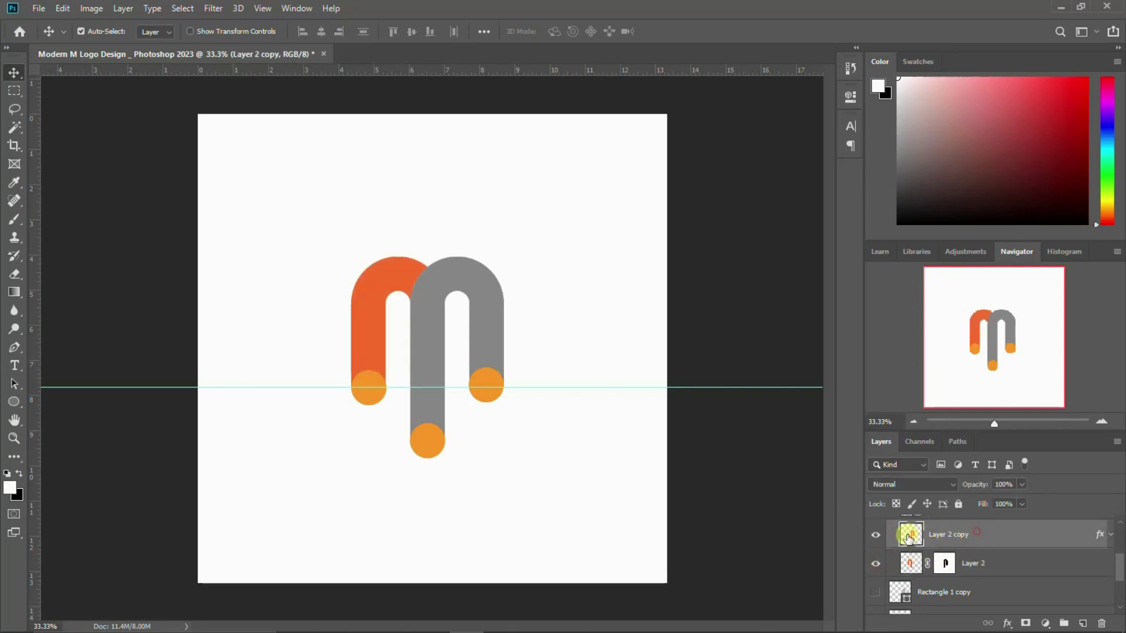
left_click(876, 534)
left_click(1006, 623)
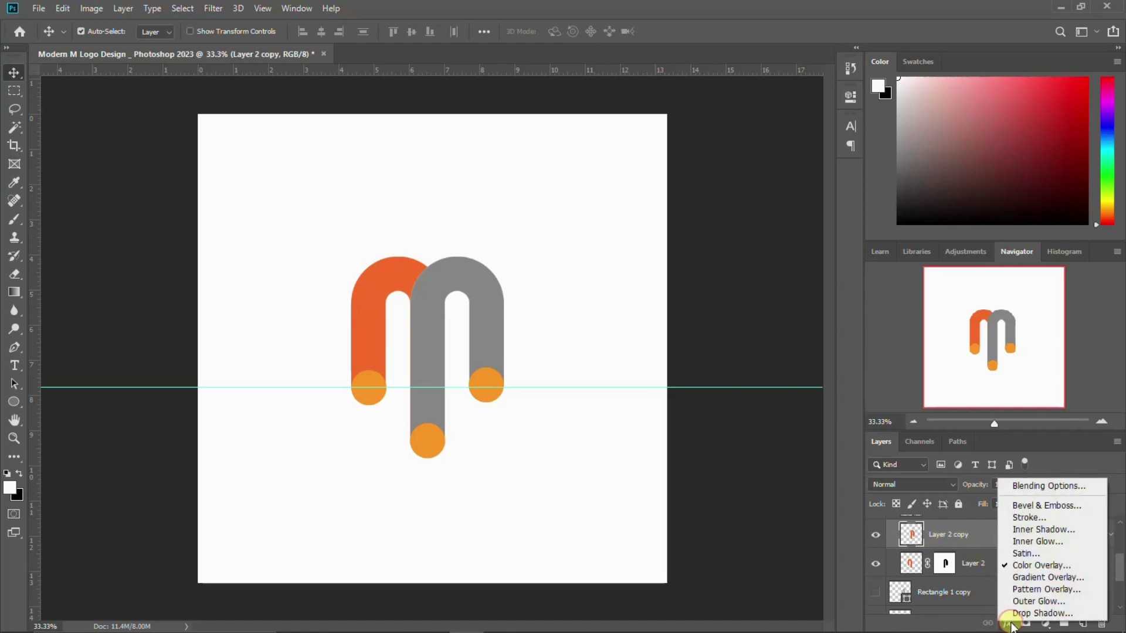
left_click(1038, 566)
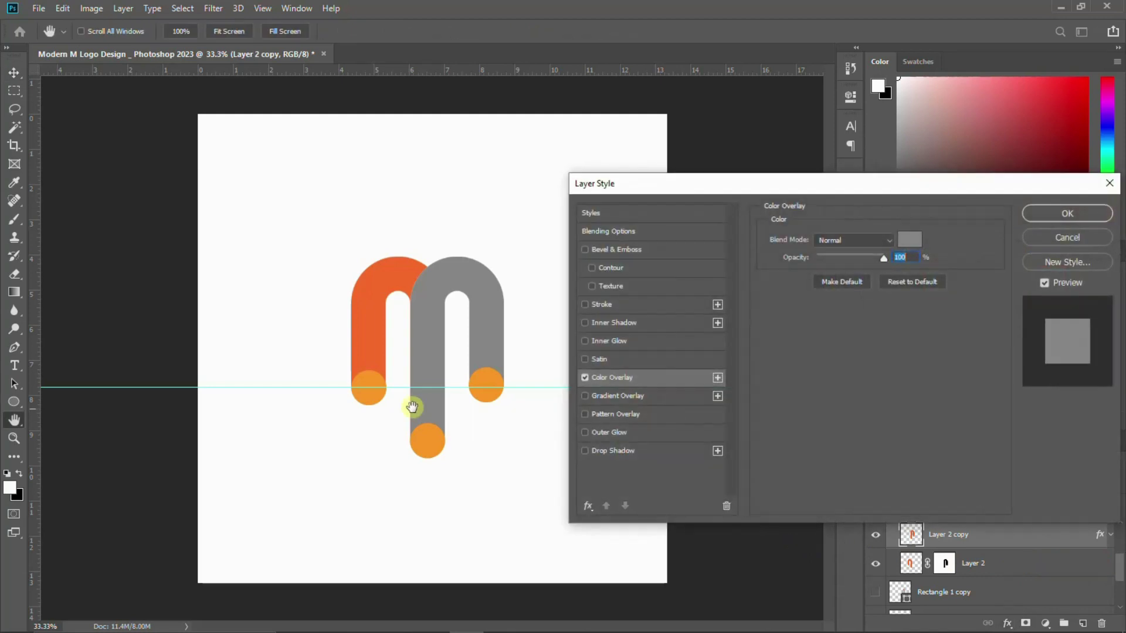
left_click(908, 240)
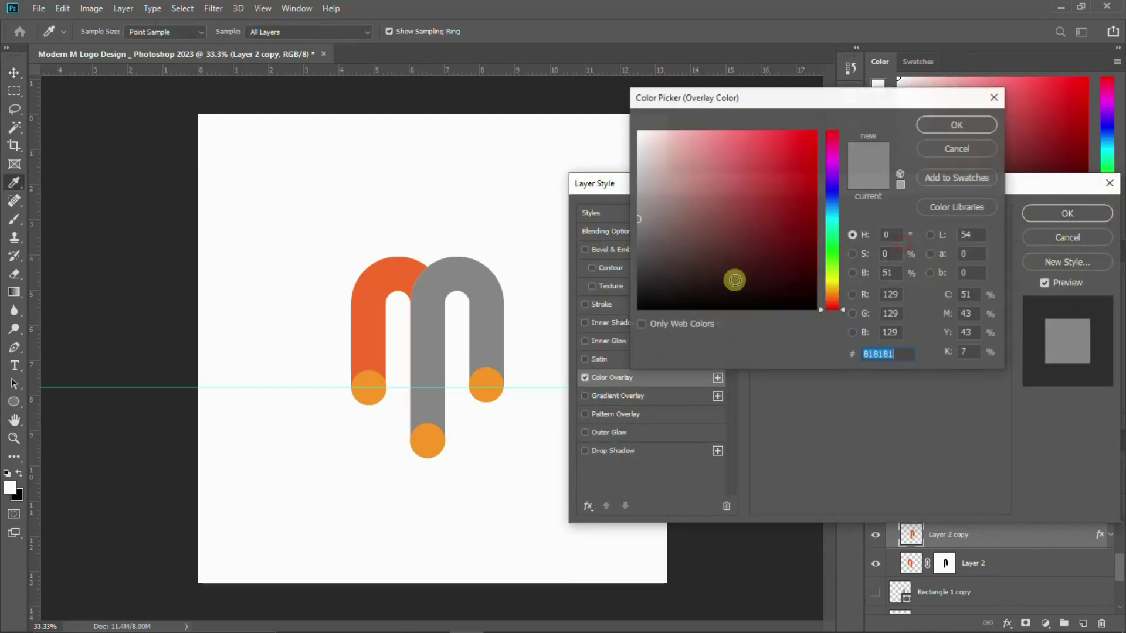
left_click(378, 300)
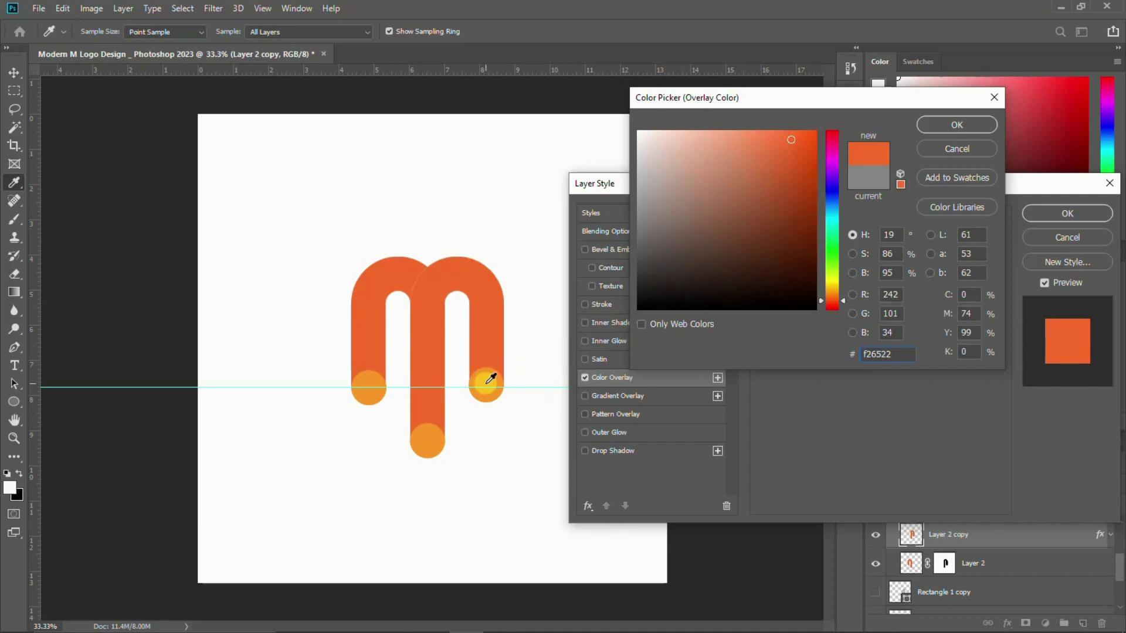
left_click(488, 382)
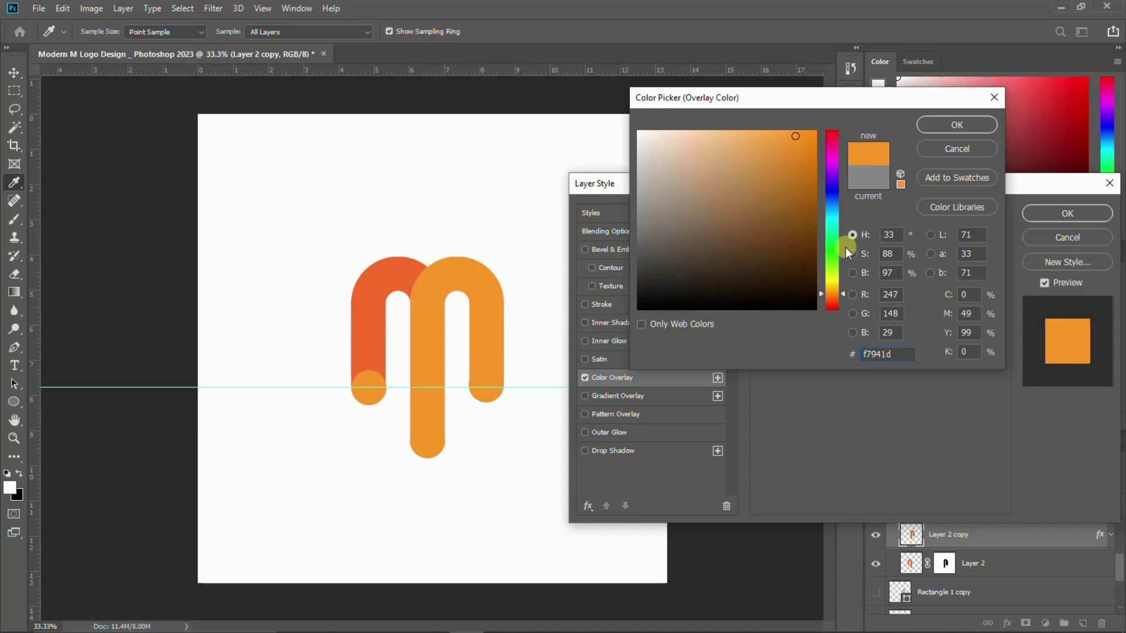
left_click_drag(822, 293, 822, 299)
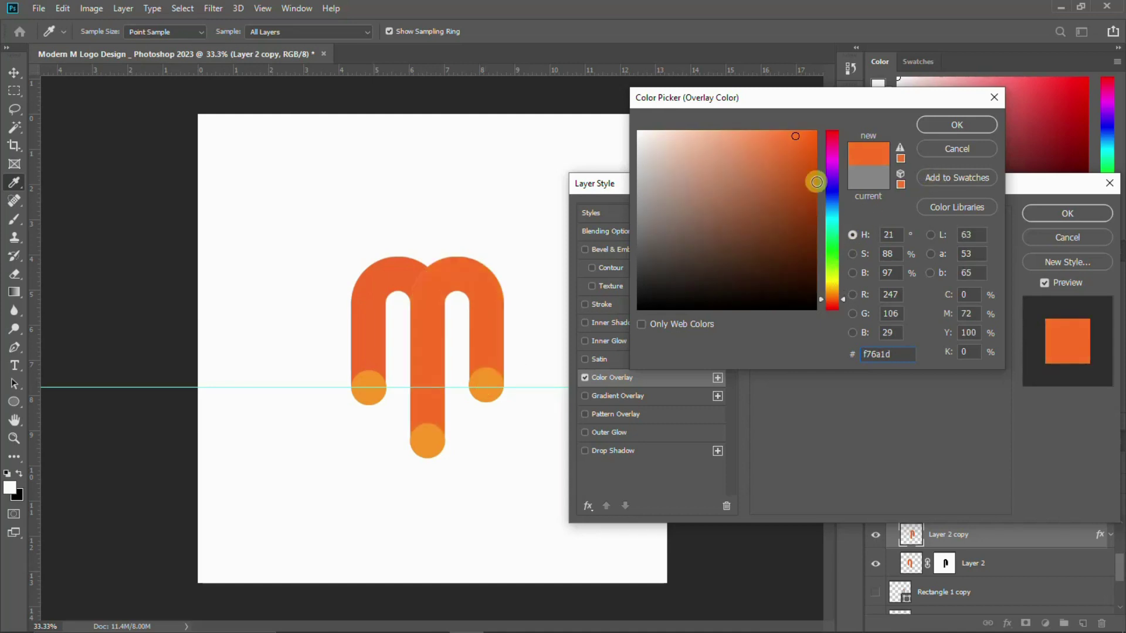
left_click_drag(816, 152, 818, 129)
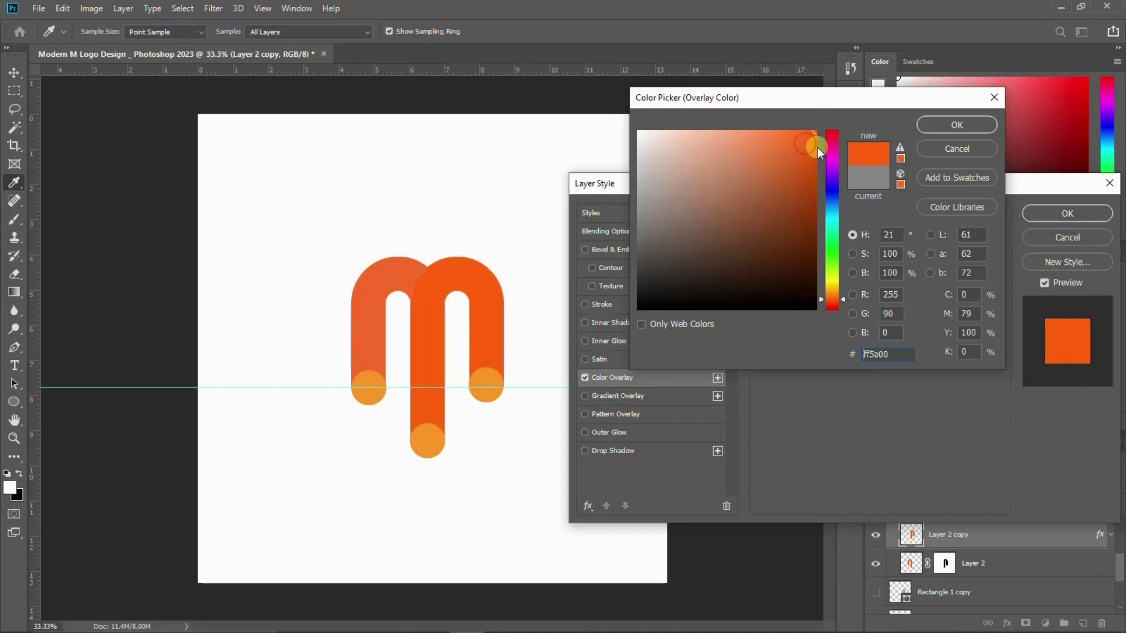
left_click(957, 124)
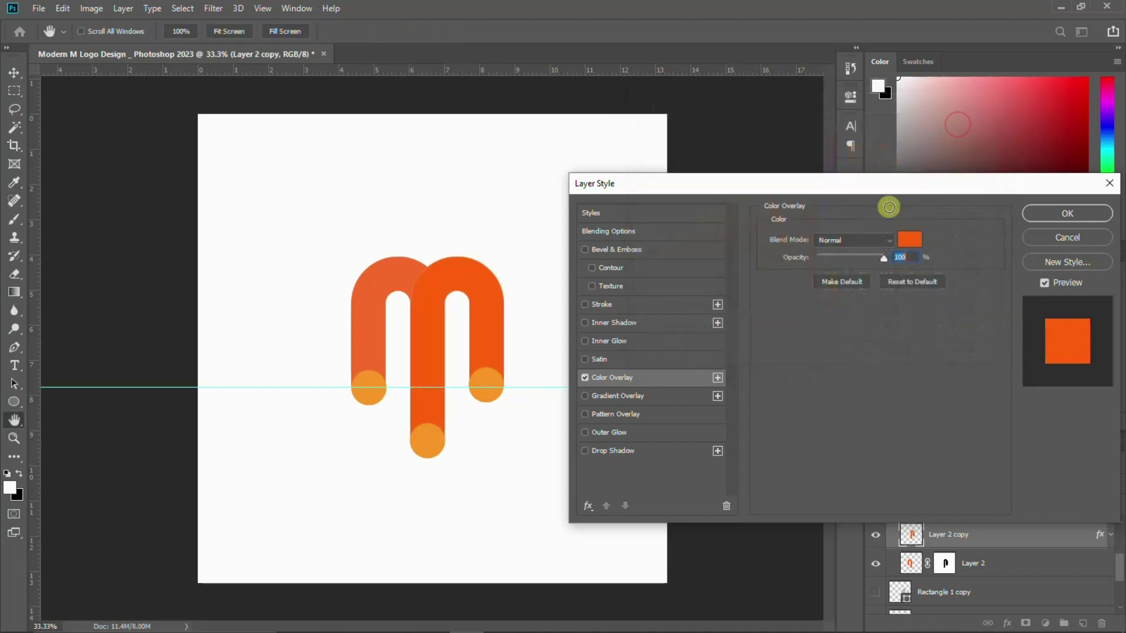
left_click(1046, 217)
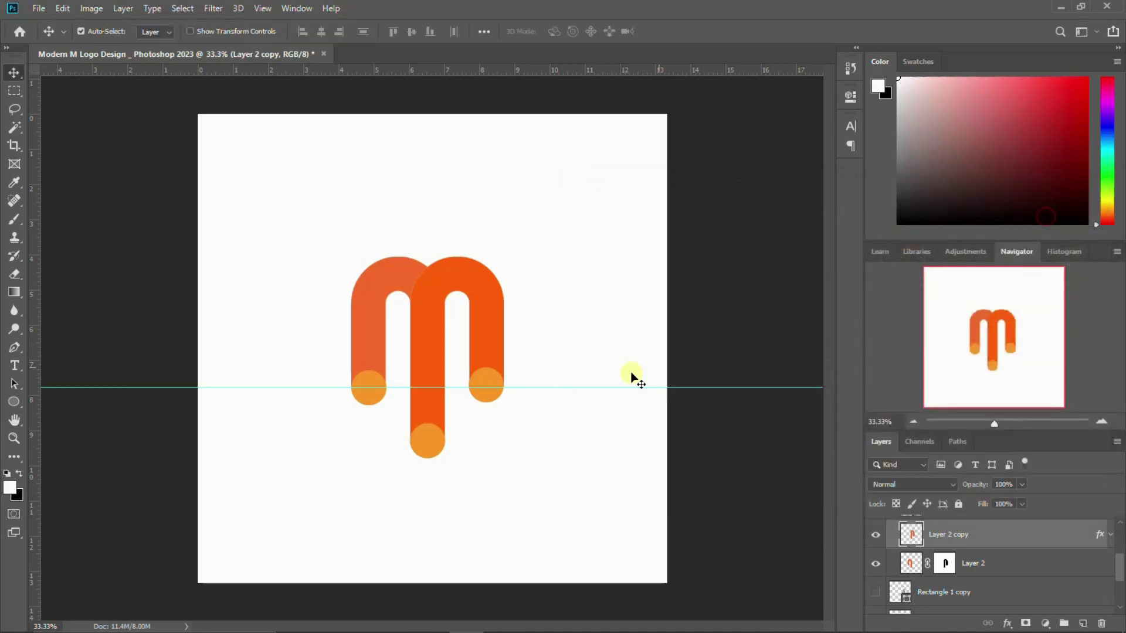
- Give the Ellipse 1 circle a red-orange fill from the Properties panel
left_click(488, 400)
left_click(919, 535)
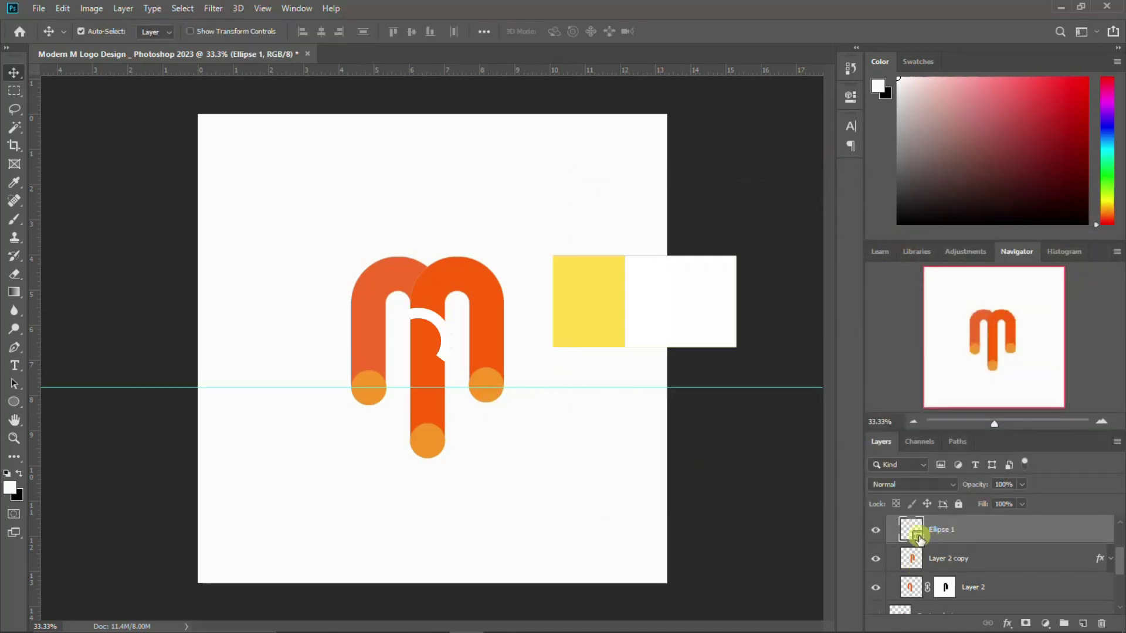
left_click(850, 98)
left_click(648, 203)
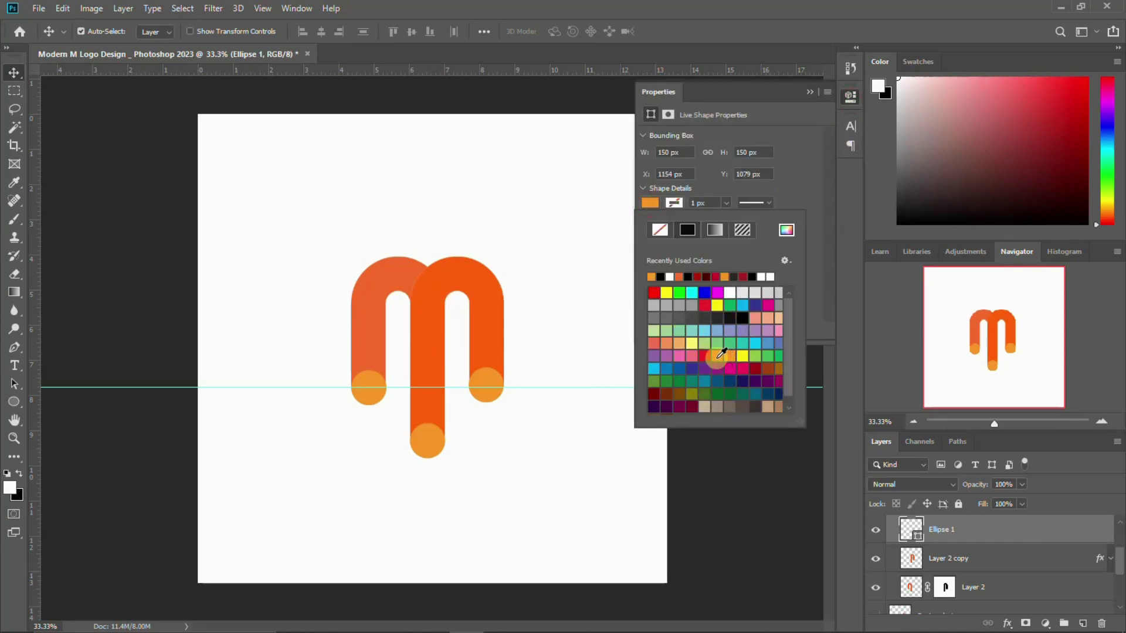
left_click(716, 357)
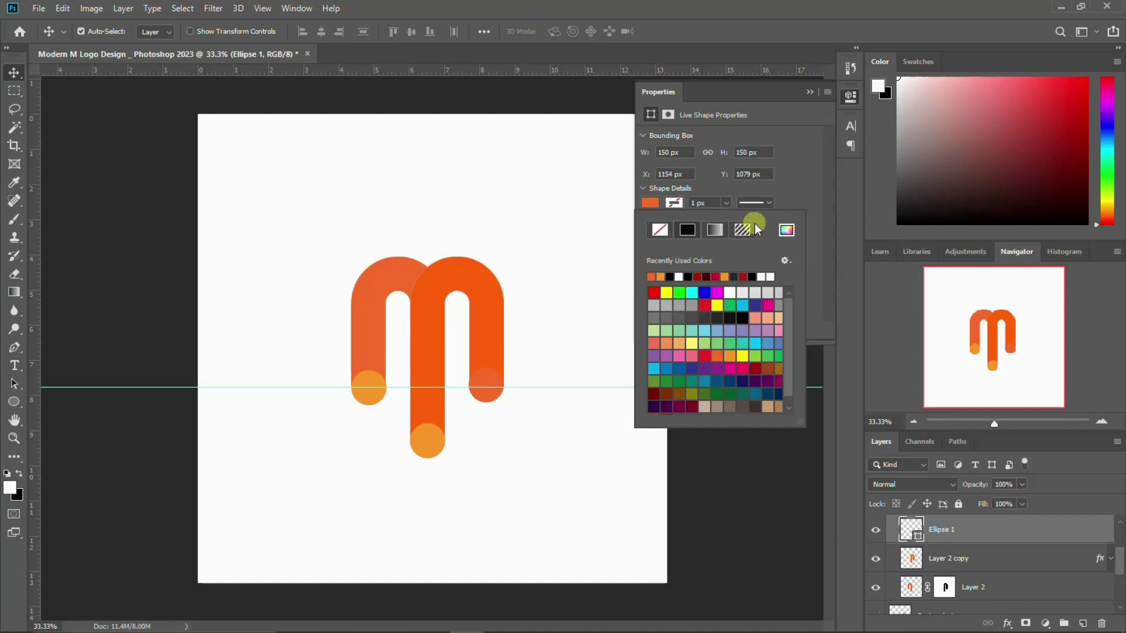
left_click(848, 97)
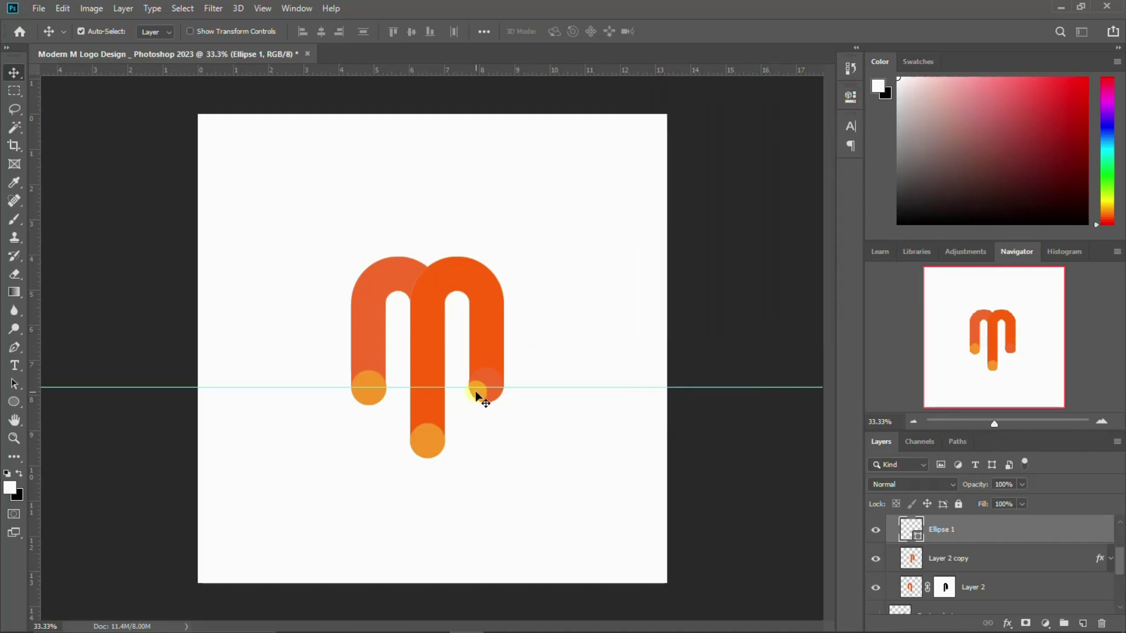
- Set Ellipse 1's fill to ff5a00 sampled from the arch, then reselect the Layer 2 arch
double_click(918, 537)
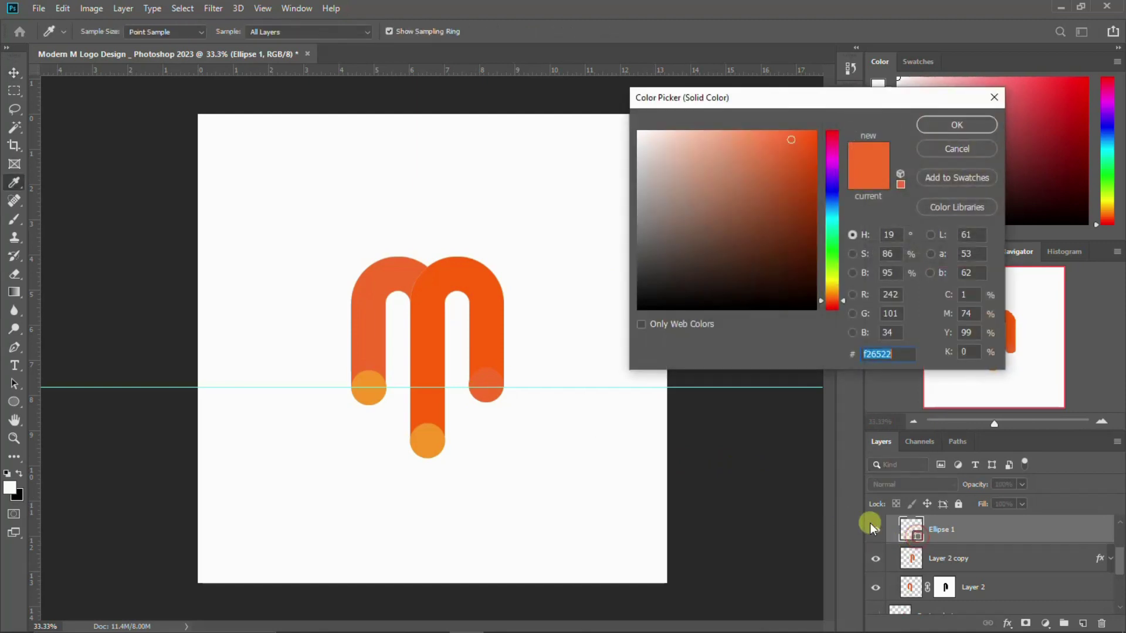
left_click(419, 329)
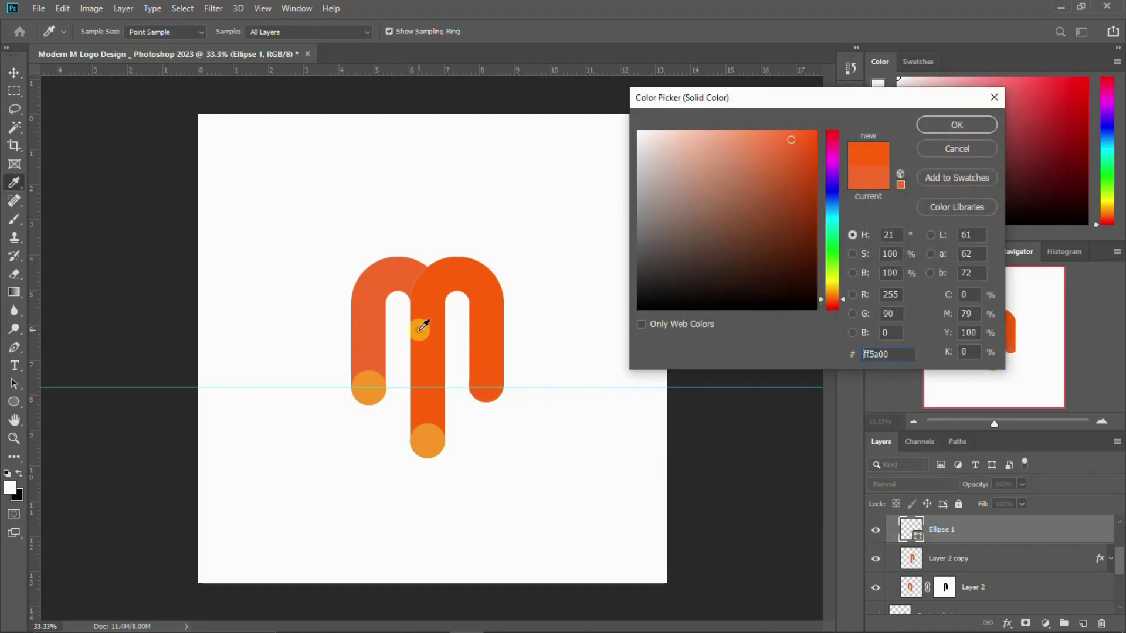
left_click(956, 124)
key("v")
left_click(377, 292)
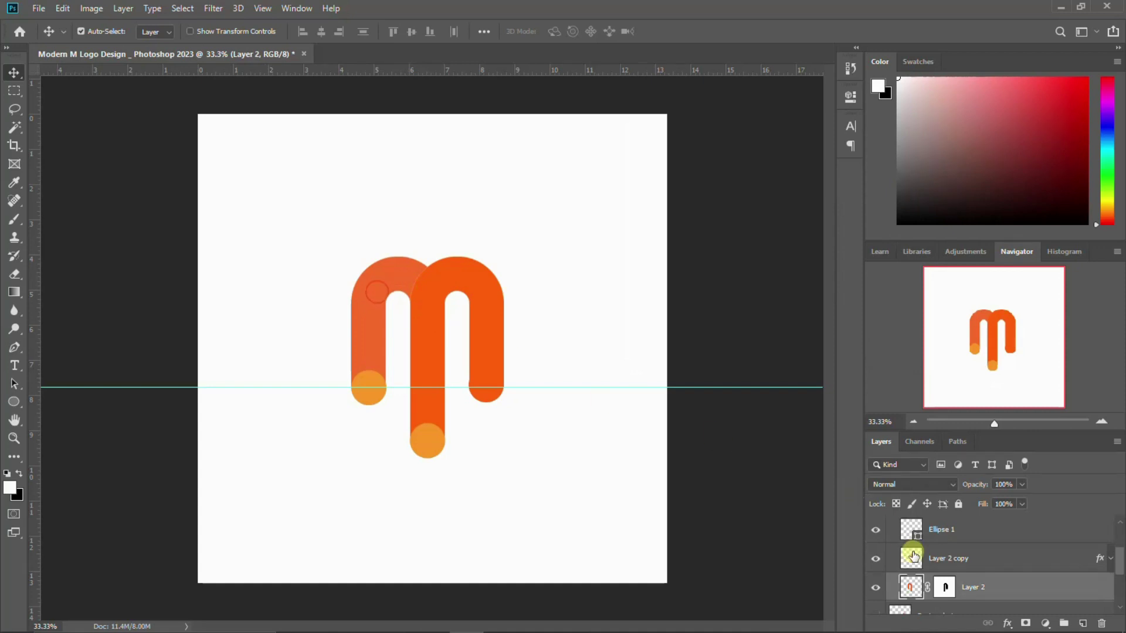
- Recolour the left-leg circle, Ellipse 1 copy, to match the left arch's orange
left_click(369, 401)
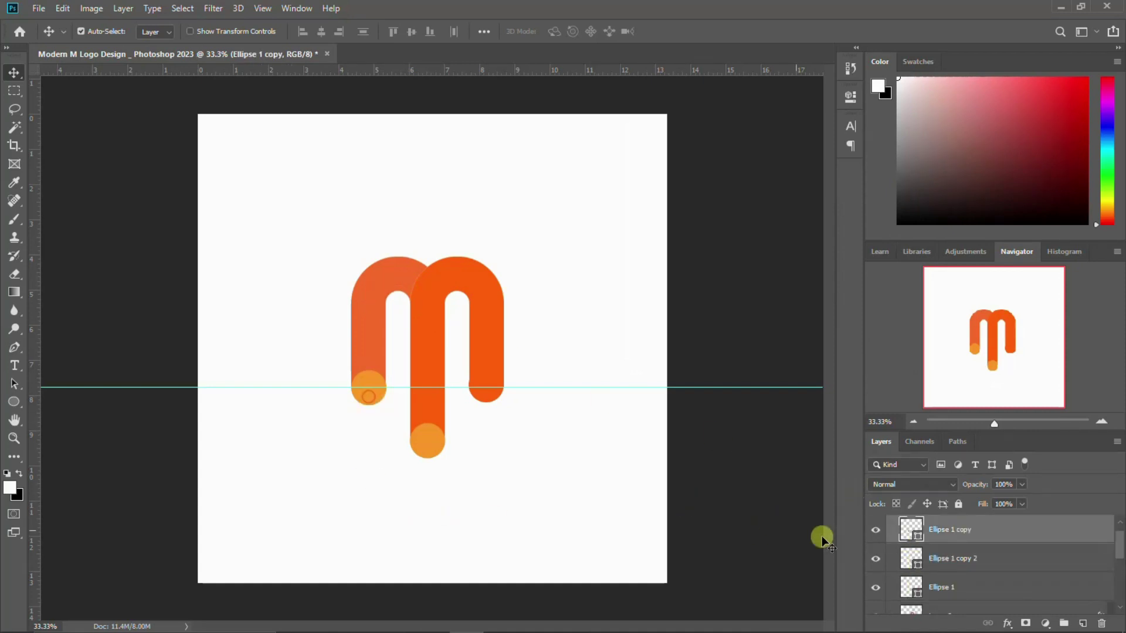
double_click(911, 530)
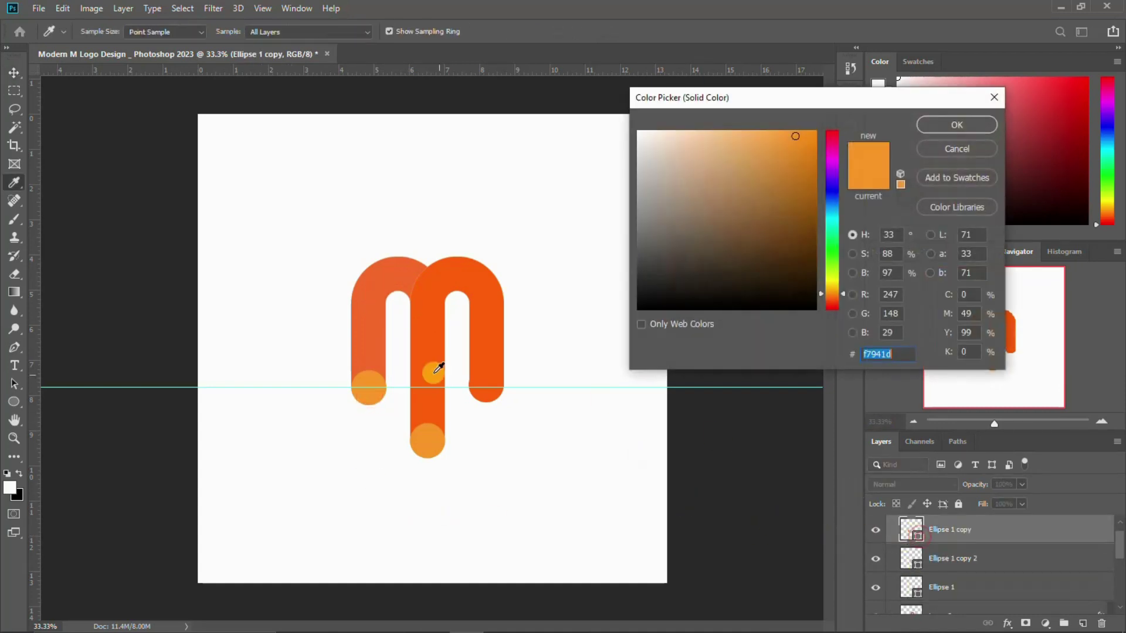
left_click(368, 326)
left_click(962, 126)
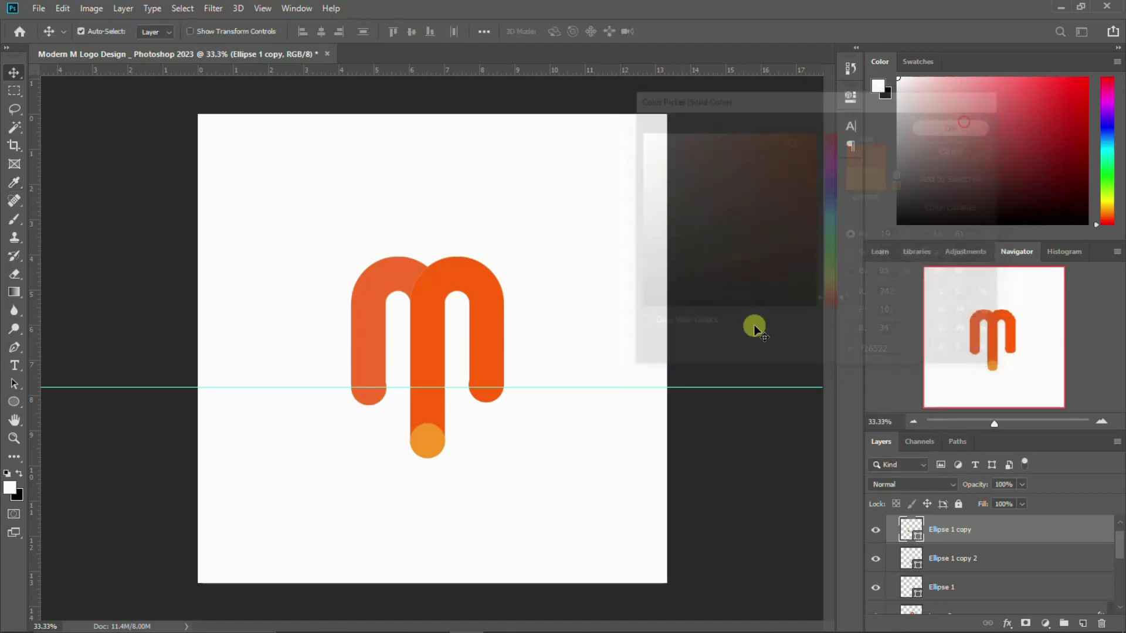
- Inspect the circles, toggling the caps' visibility, and select both outer end caps together
left_click(430, 436)
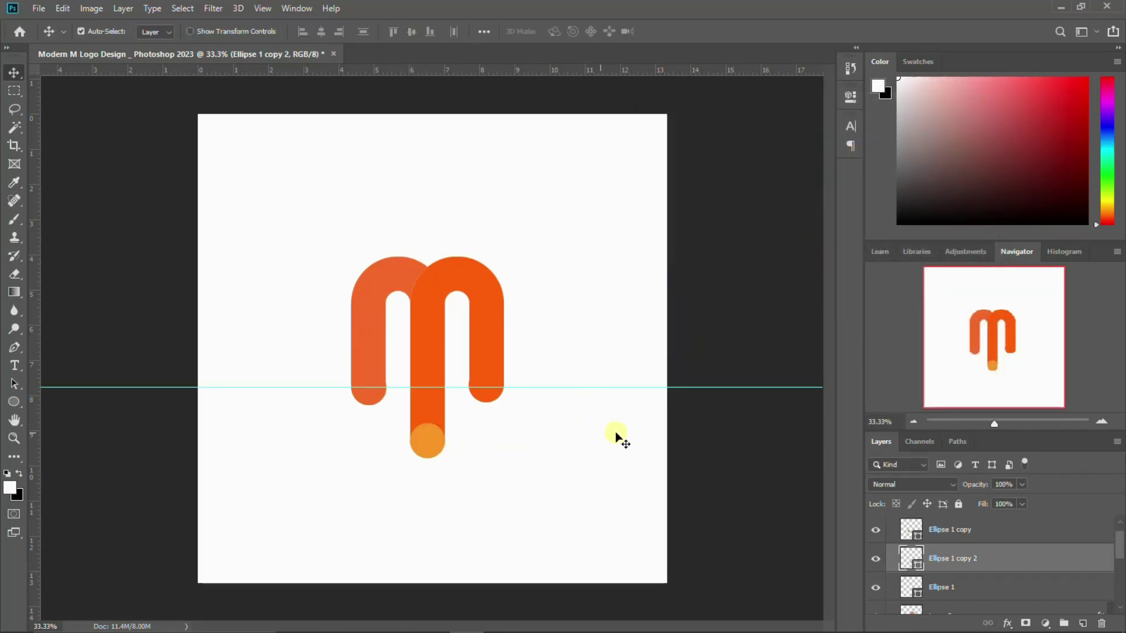
left_click_drag(486, 399, 366, 392)
left_click(366, 393)
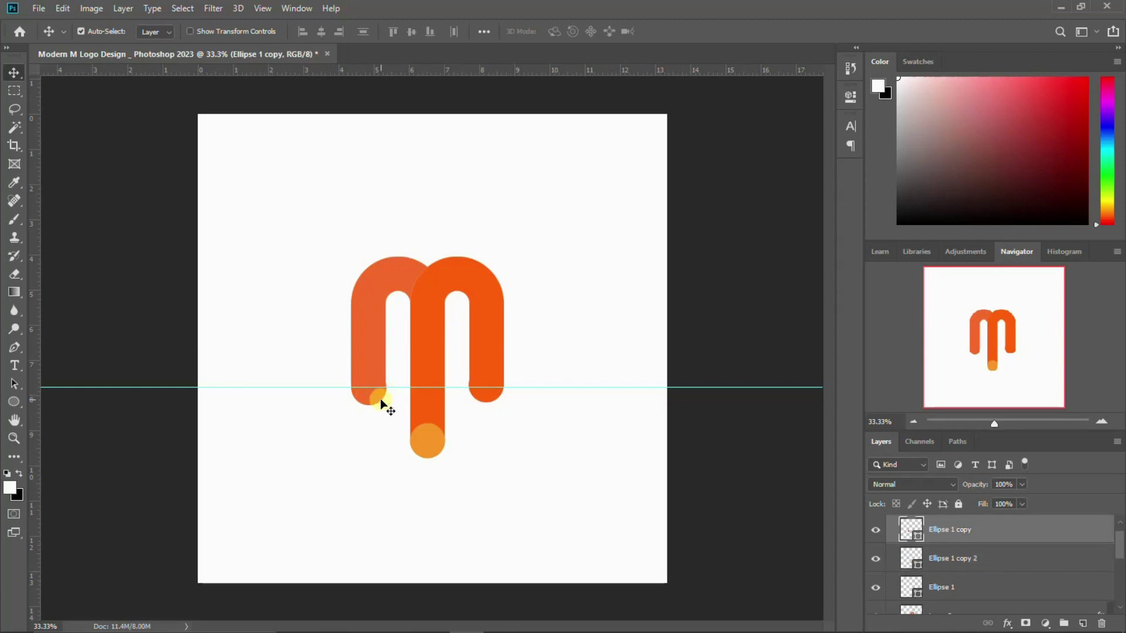
key("ctrl+plus")
key("ctrl+plus")
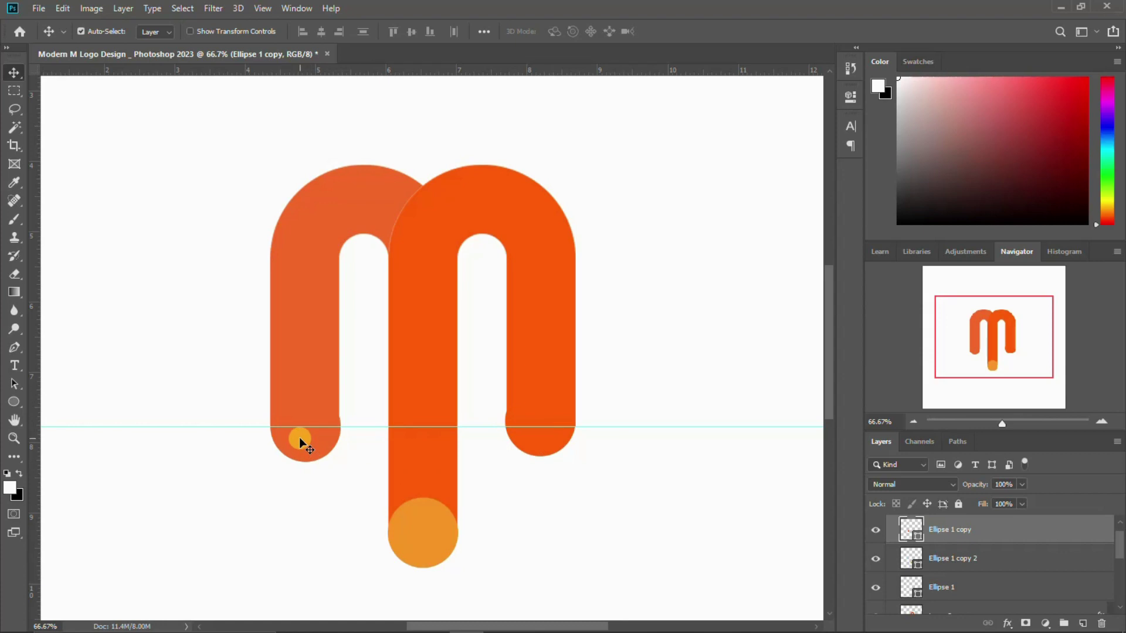
left_click(537, 439)
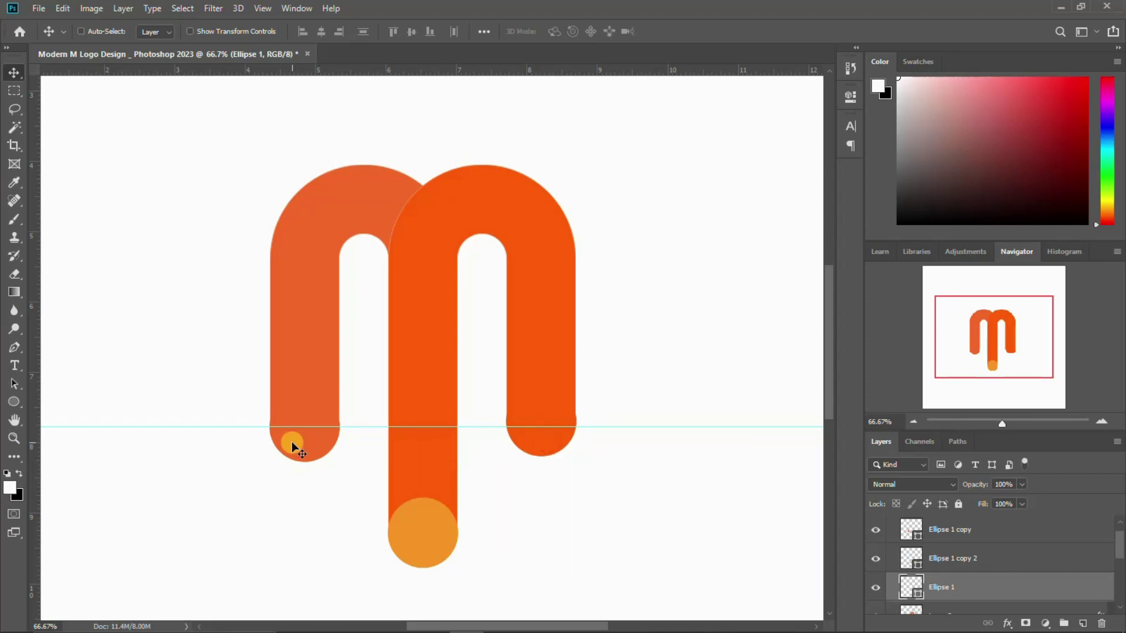
left_click(876, 560)
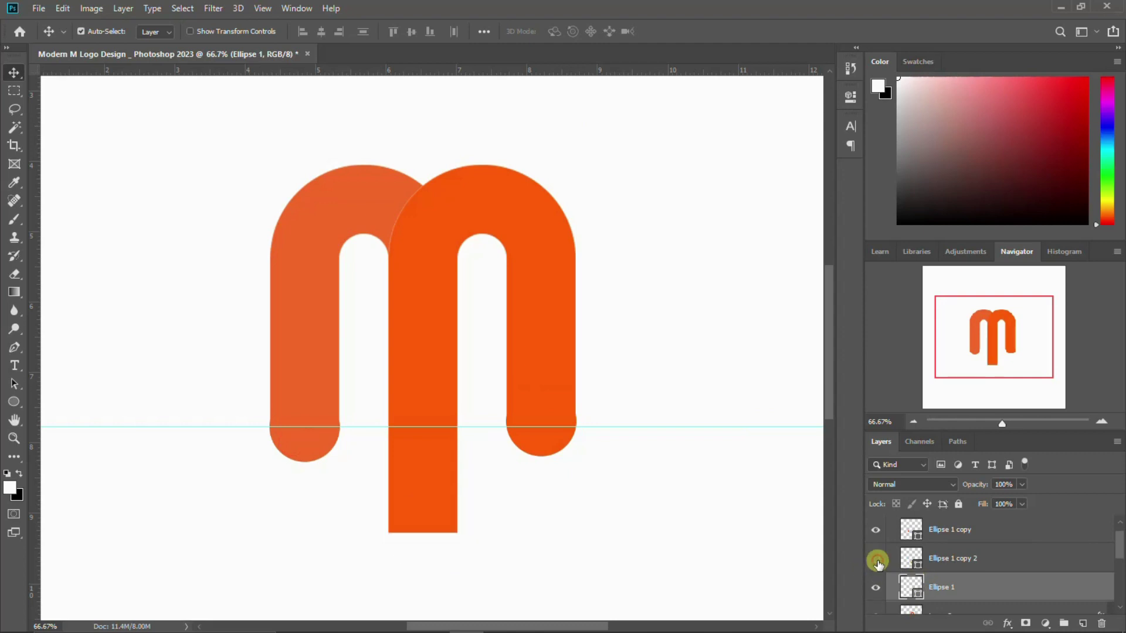
left_click(875, 561)
left_click(875, 530)
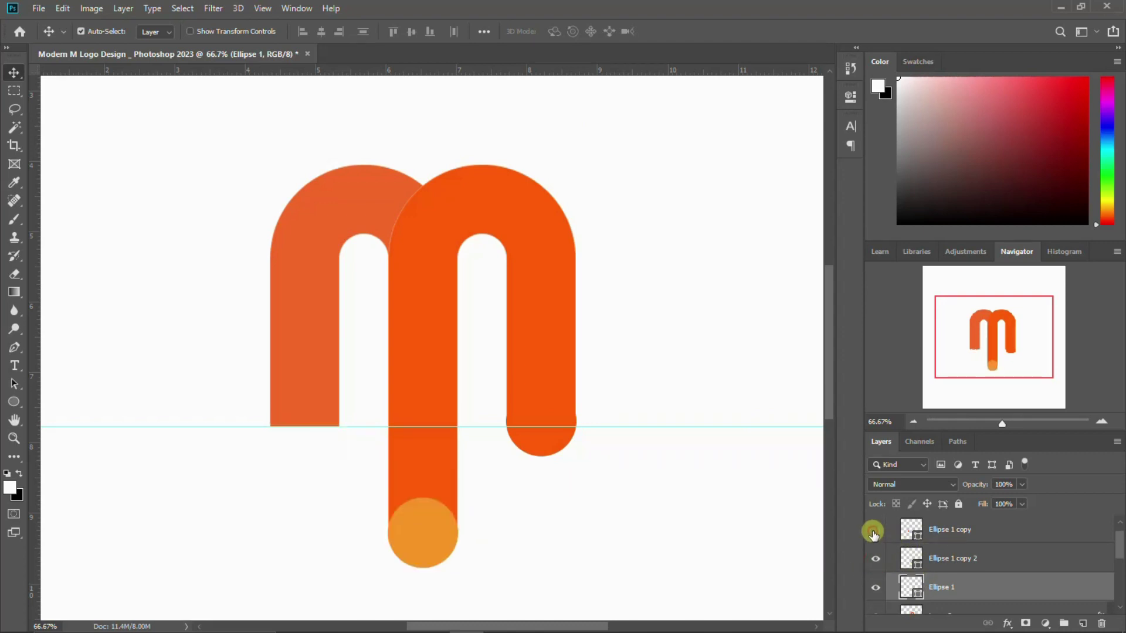
left_click(937, 536, "ctrl")
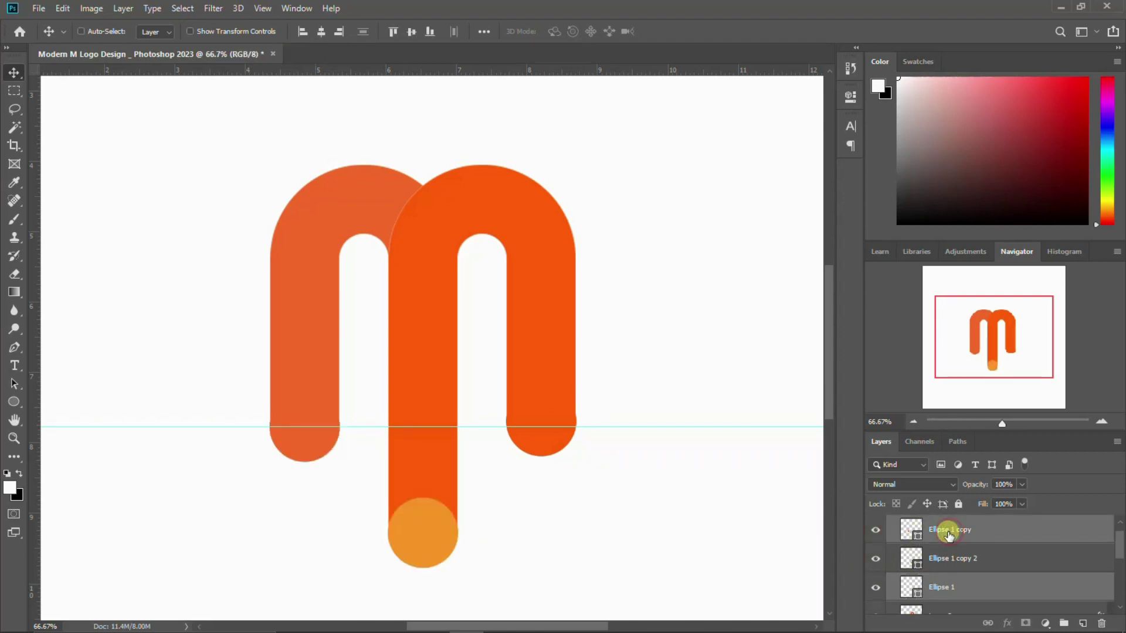
- Scale both outer end caps together with Free Transform to fit the leg ends
key("ctrl+t")
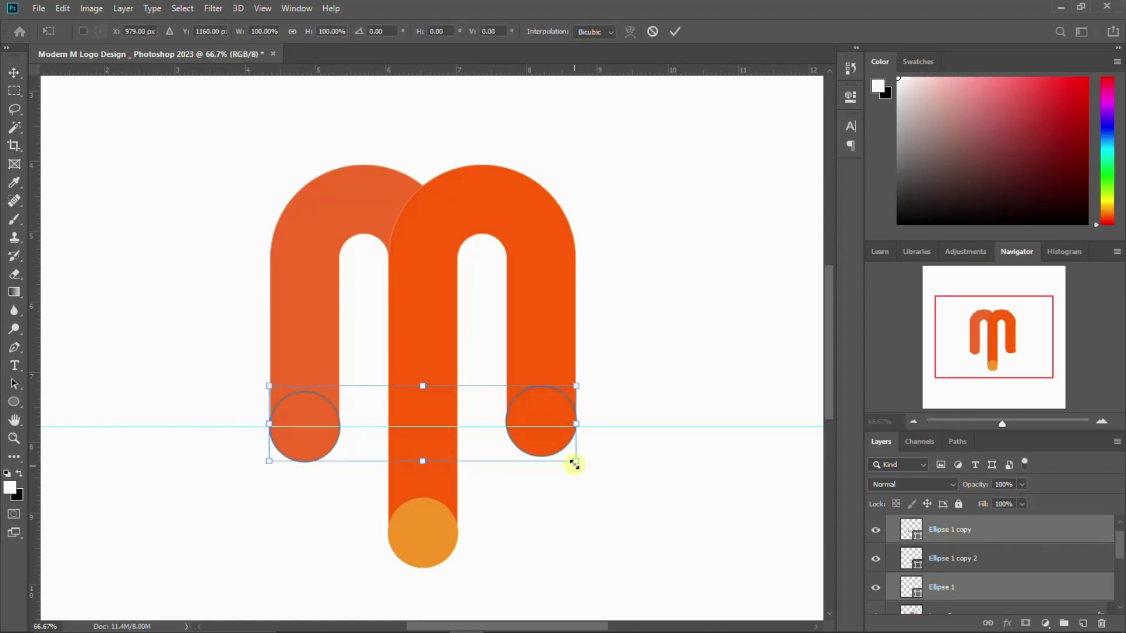
left_click_drag(575, 461, 567, 459)
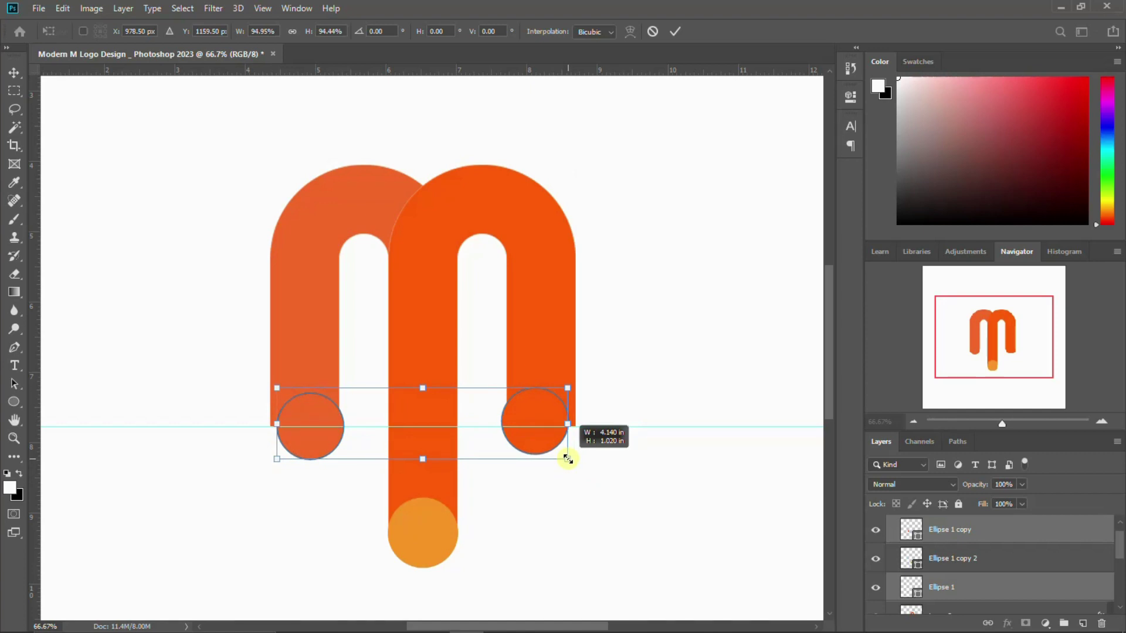
left_click_drag(568, 459, 570, 459)
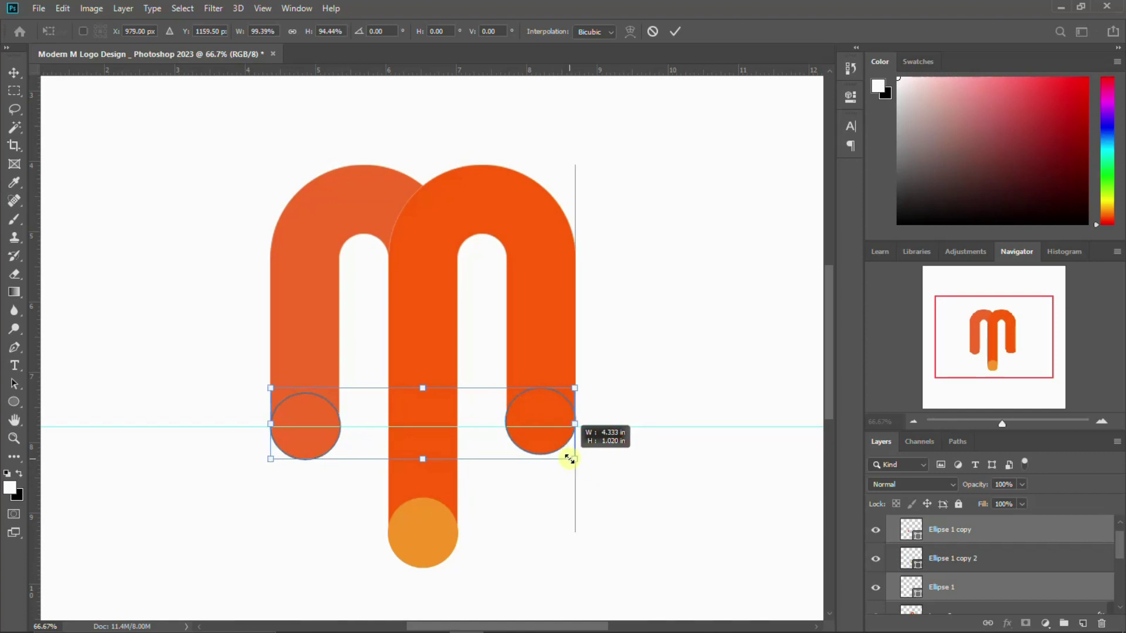
left_click_drag(570, 459, 567, 460)
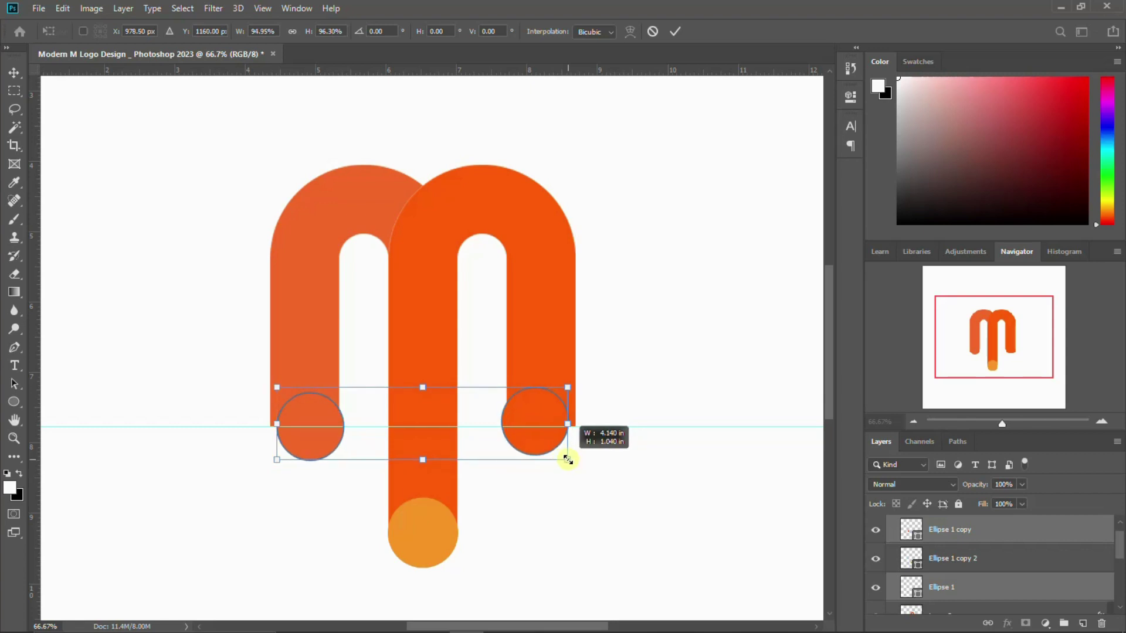
key("Return")
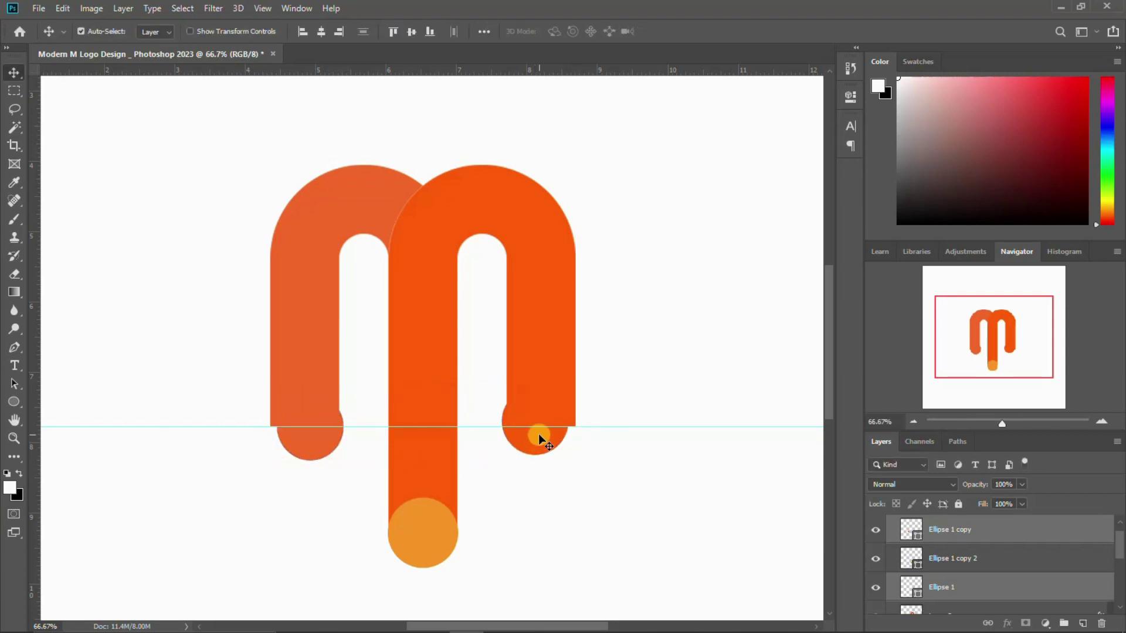
- Nudge the right and left end caps individually so they sit flush with the legs
left_click(990, 587)
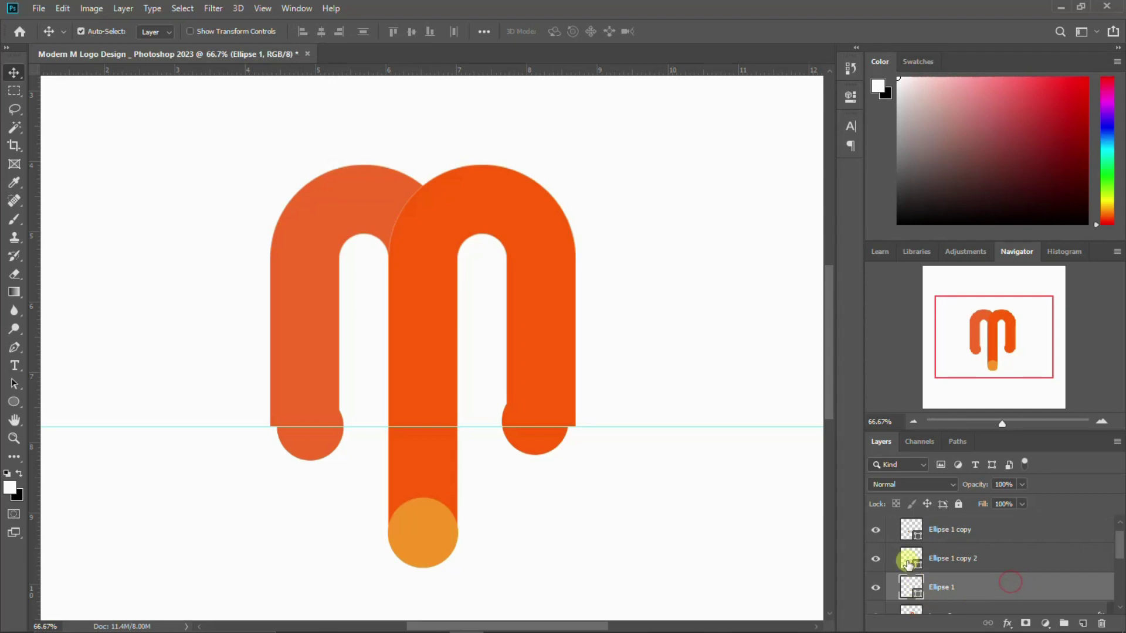
key("Right")
key("Right")
key("Right")
key("Right")
key("Right")
key("Right")
key("Right")
key("Right")
key("Right")
key("Right")
key("Right")
key("Right")
key("Left")
key("Left")
key("Left")
key("Left")
key("Left")
key("Left")
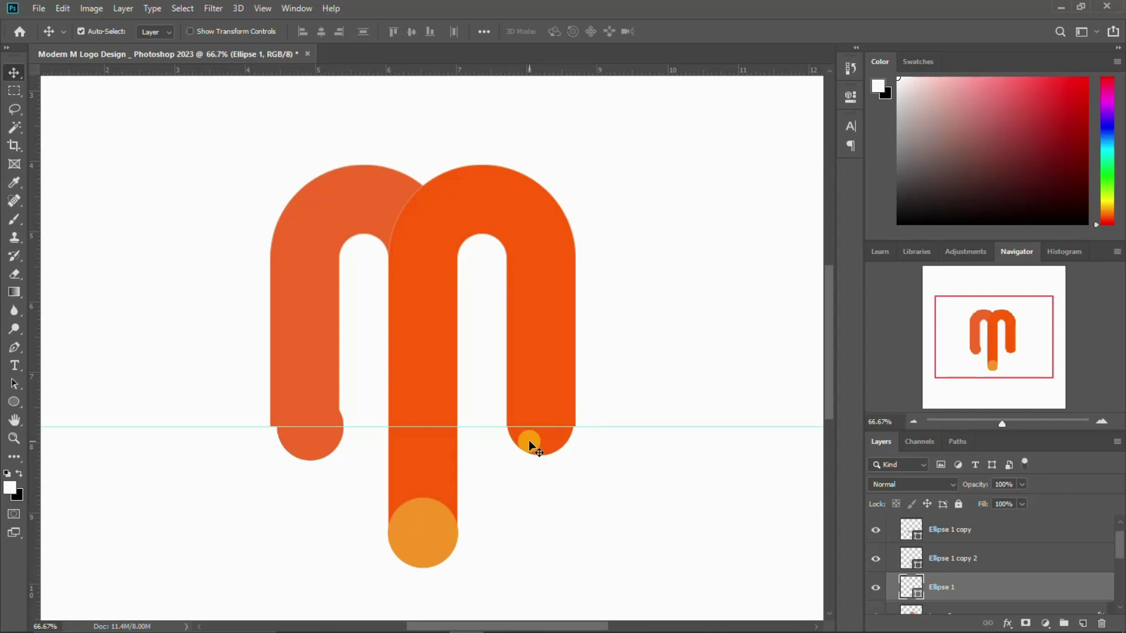
left_click(319, 444)
key("Left")
key("Left")
key("Left")
key("Left")
key("Left")
key("Left")
key("Left")
key("Left")
key("Left")
key("Left")
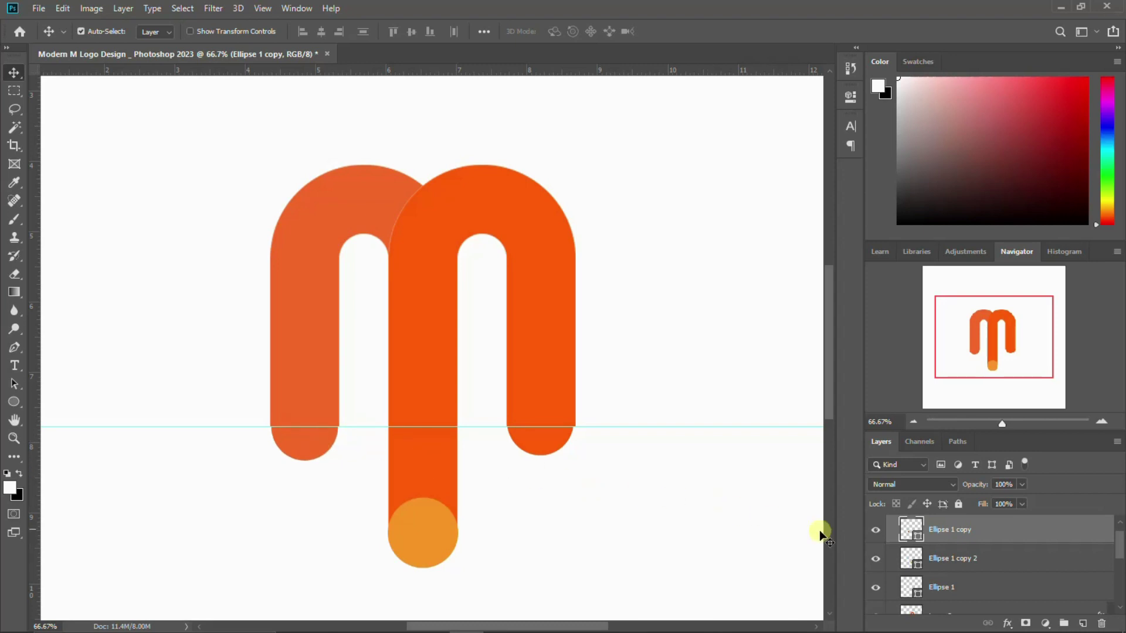
key("shift+Right")
key("shift+Left")
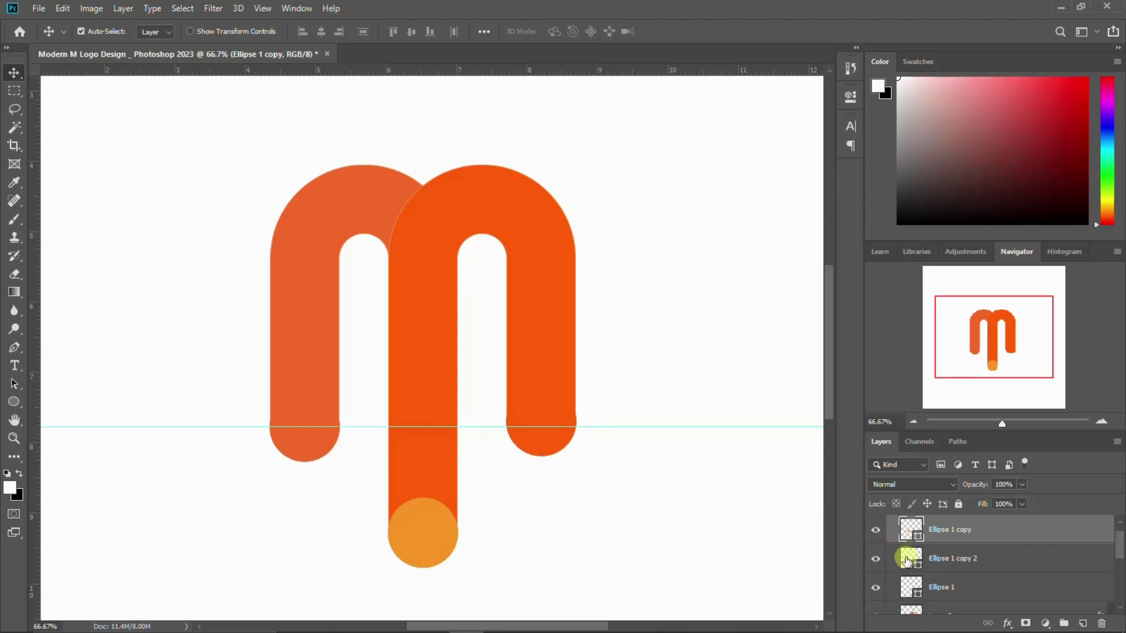
- Shrink both outer end caps to about 98% with Free Transform
left_click(933, 589, "ctrl")
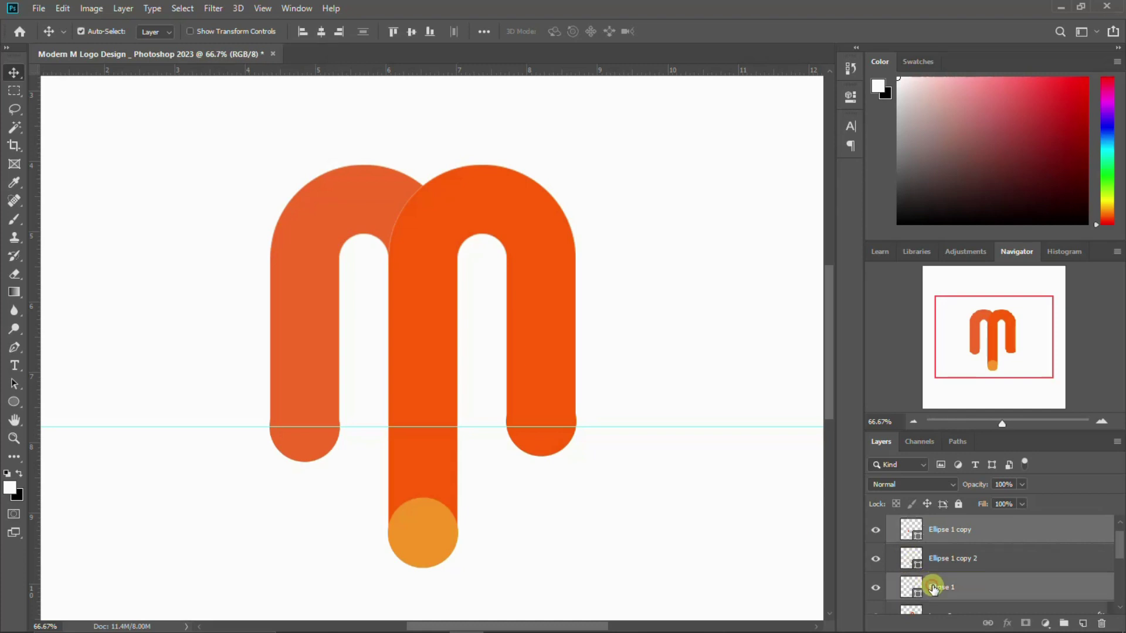
key("ctrl+t")
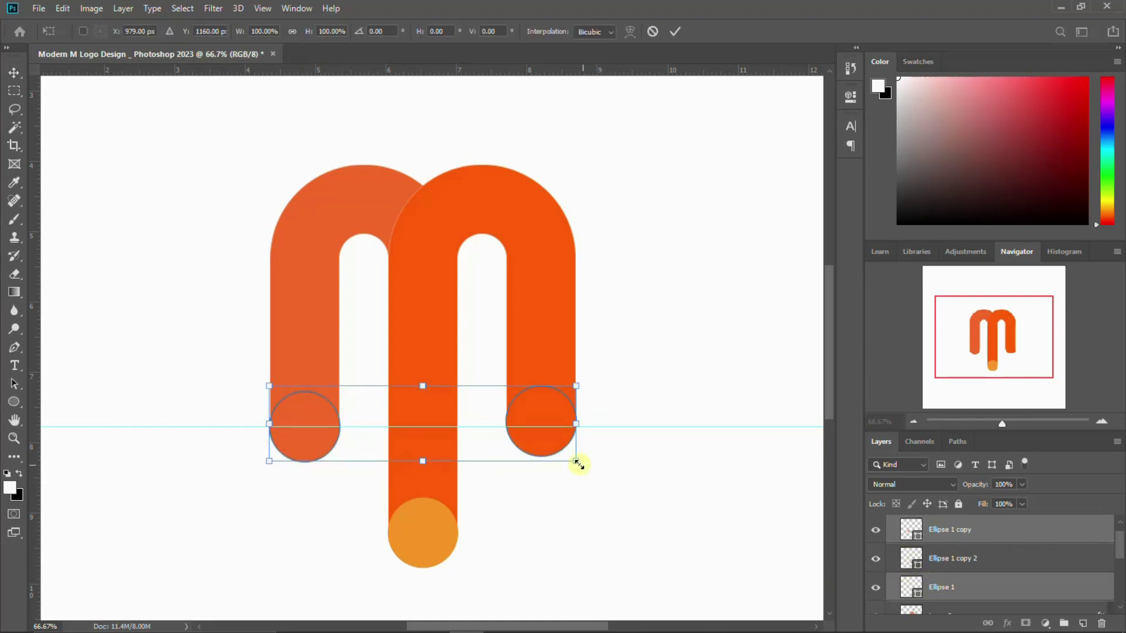
left_click_drag(574, 462, 573, 465)
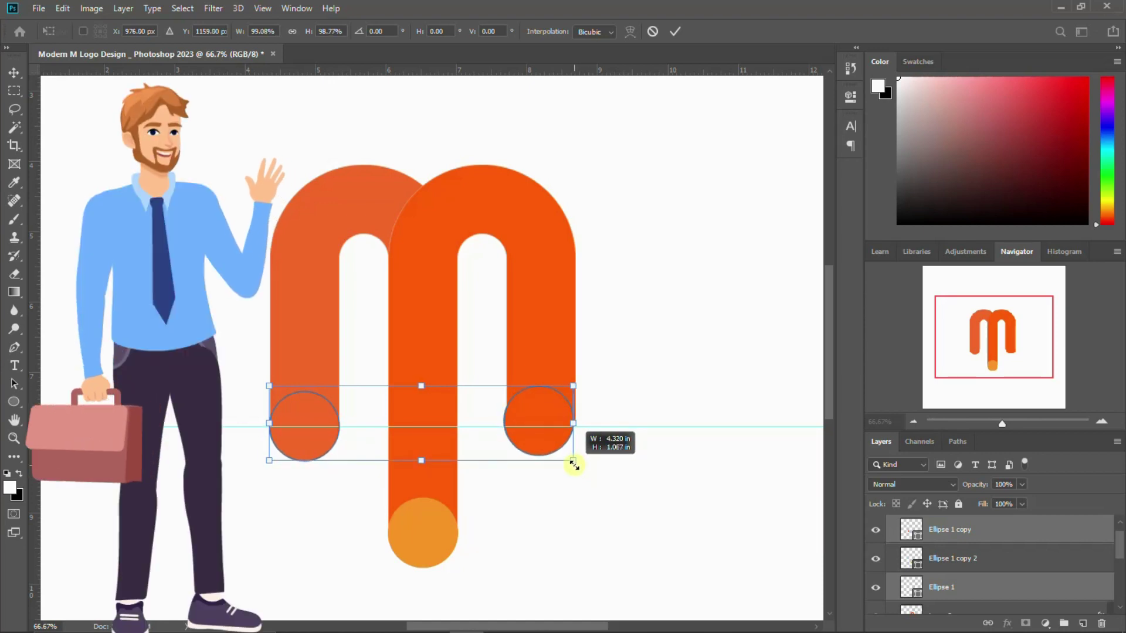
key("Return")
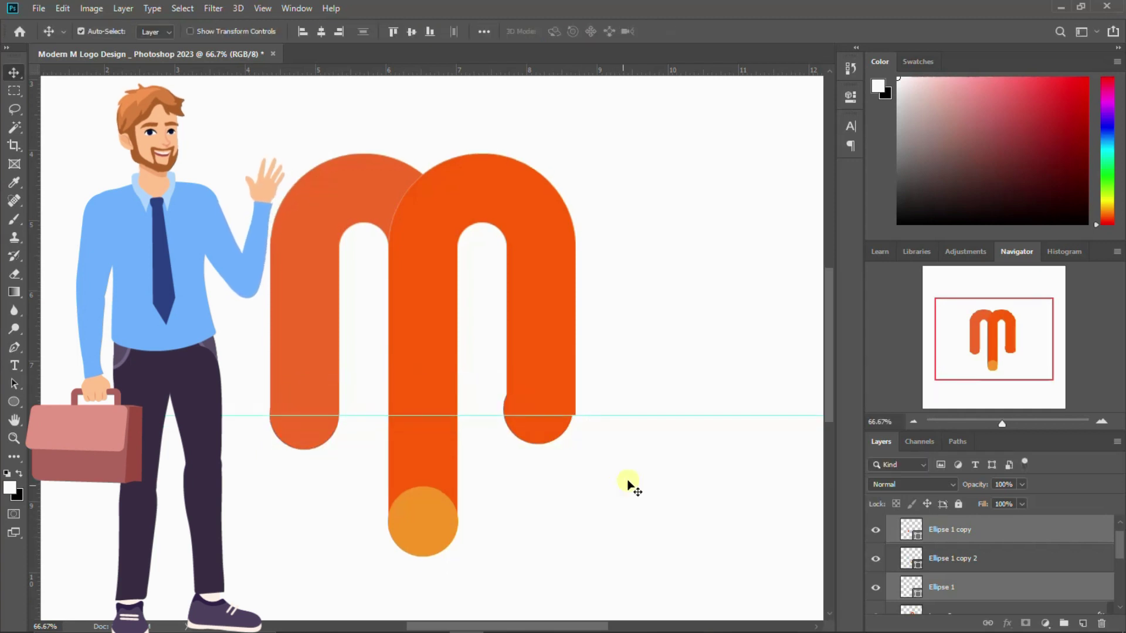
- Select the end caps in turn, ending on the light orange circle under the middle stem
left_click(968, 523)
left_click_drag(543, 453, 544, 447)
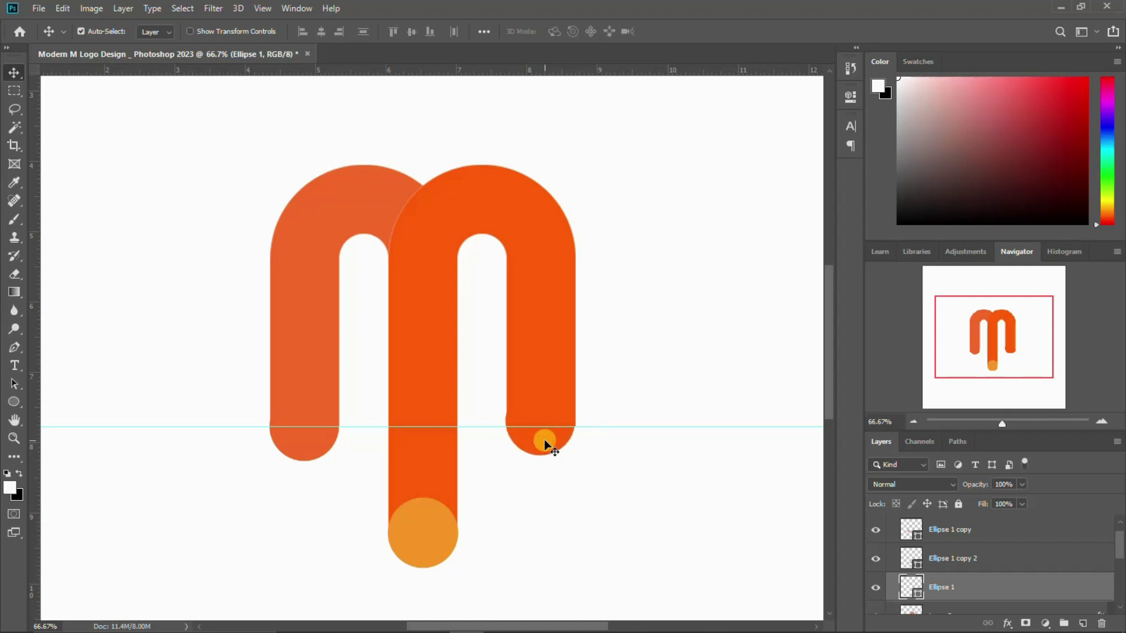
left_click_drag(545, 440, 432, 440)
left_click(300, 439)
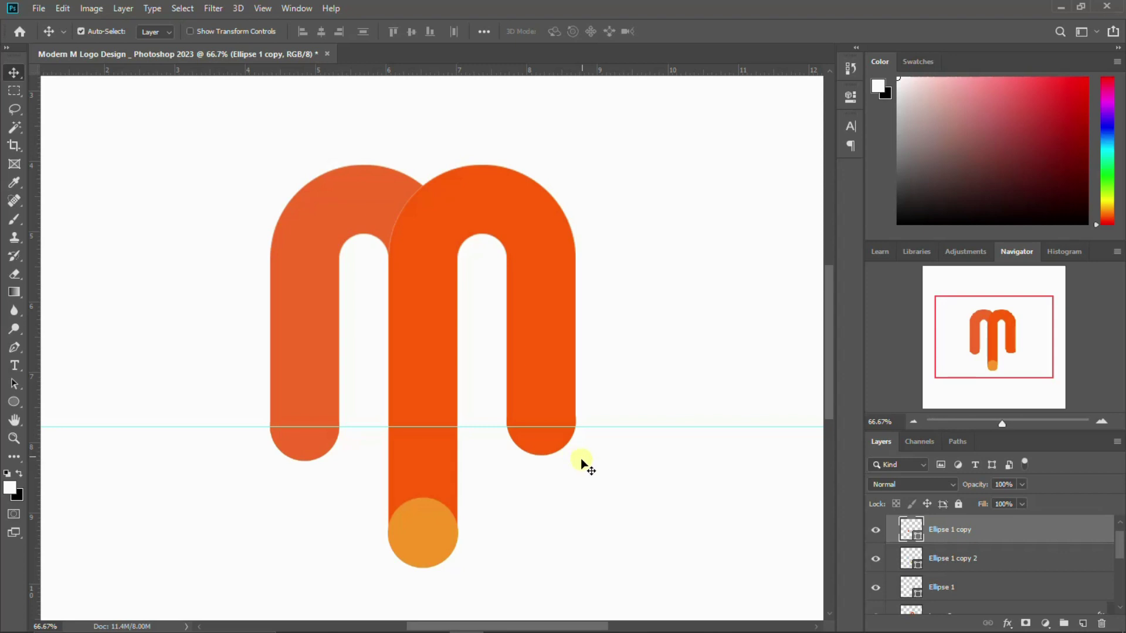
left_click(415, 524)
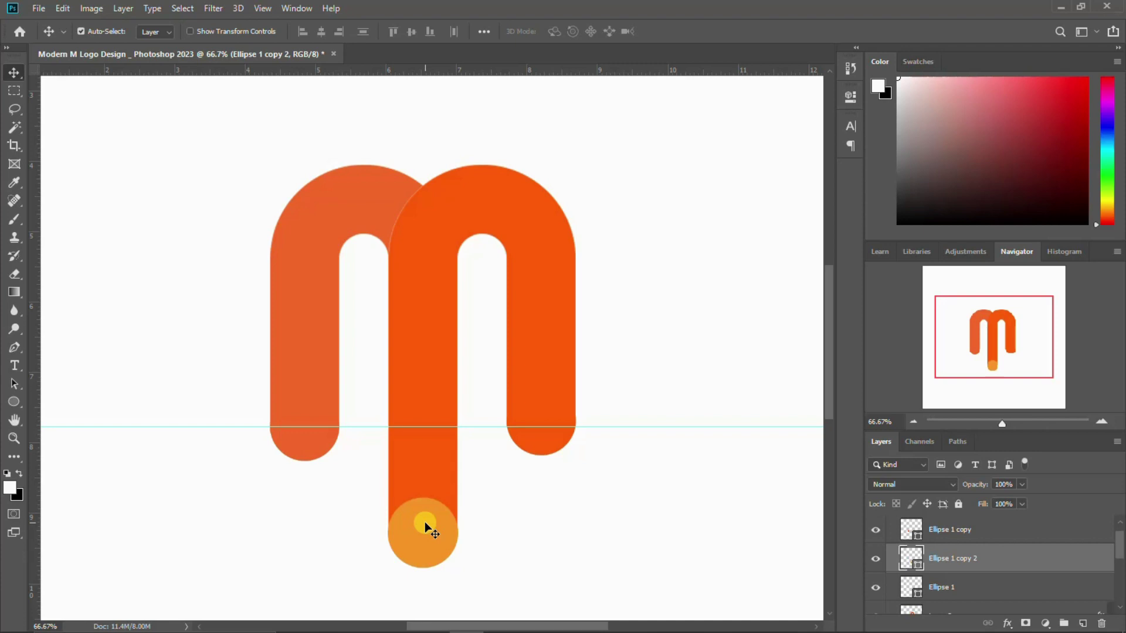
left_click(445, 356)
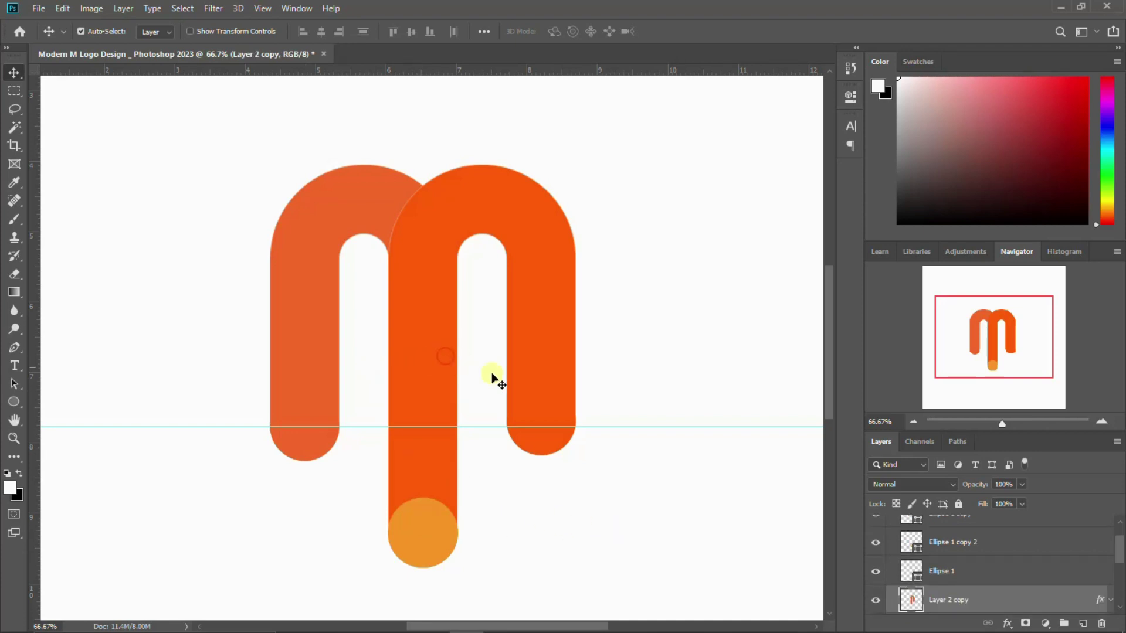
left_click(876, 599)
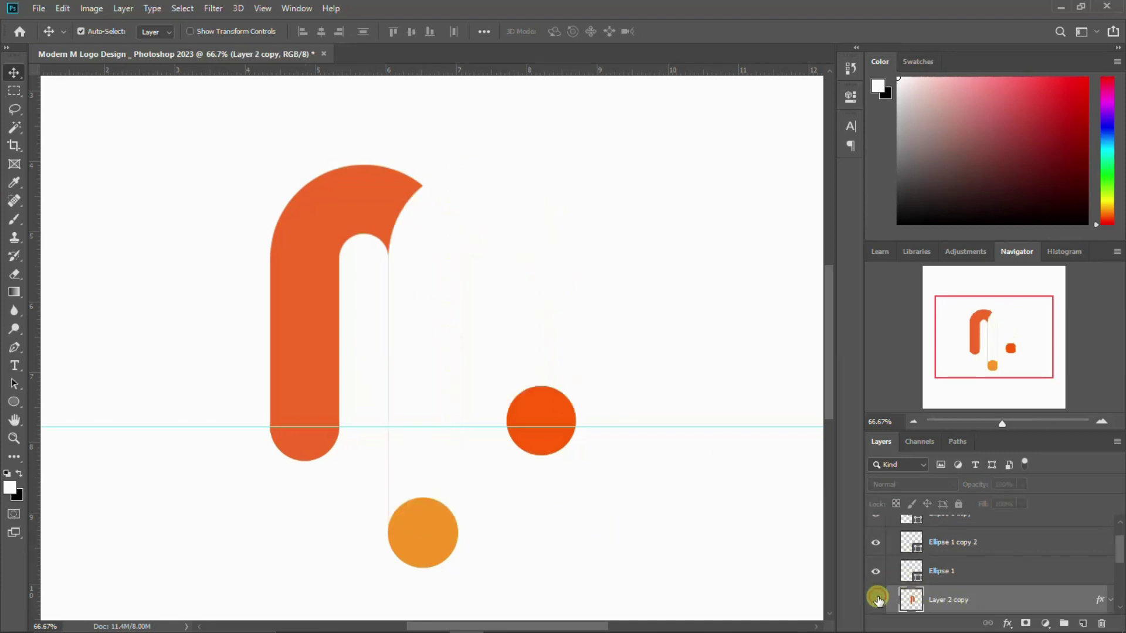
left_click(876, 599)
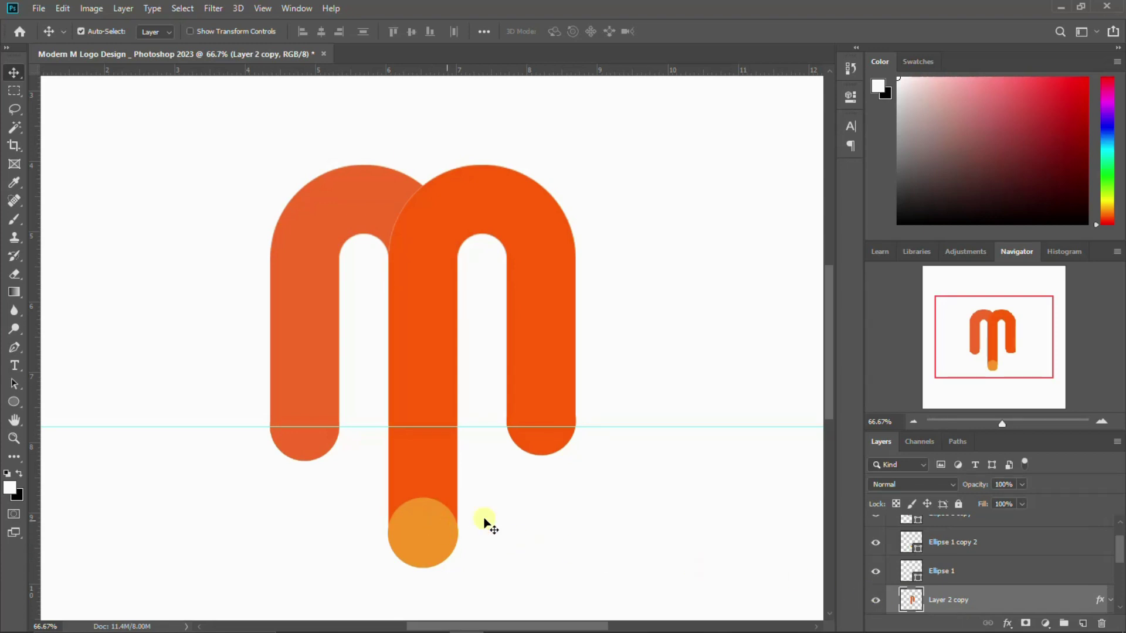
key("ctrl+minus")
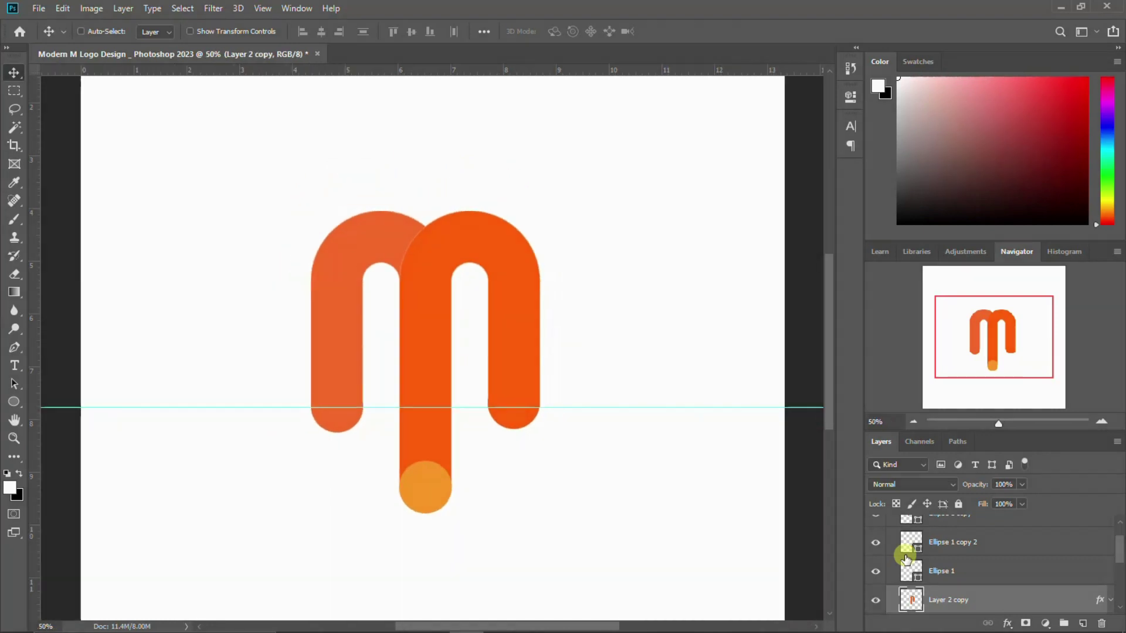
key("ctrl+minus")
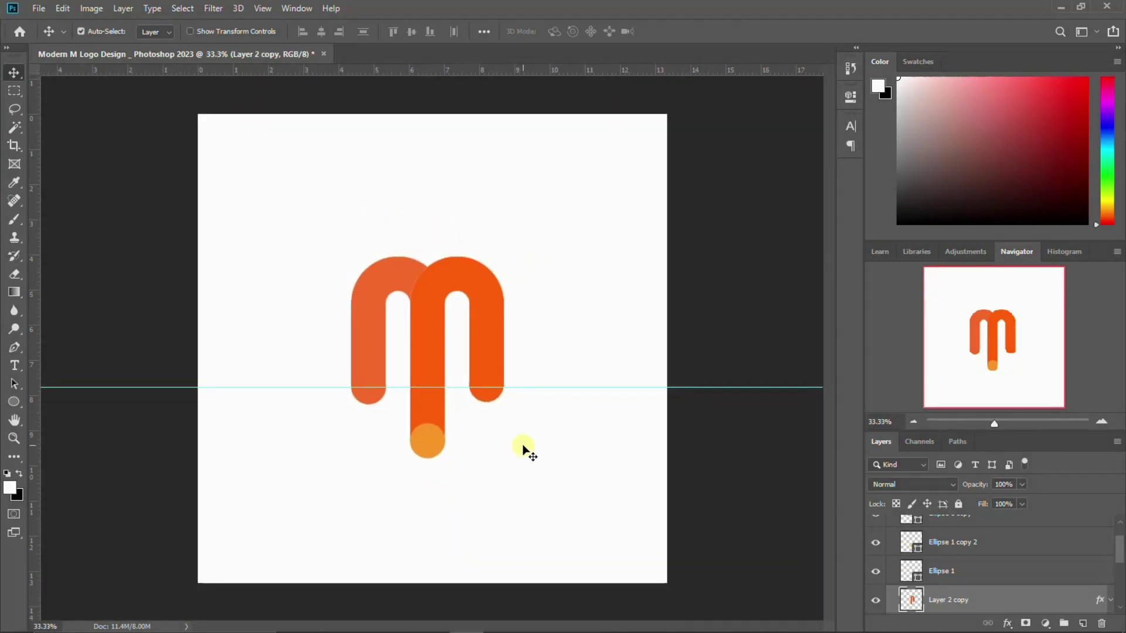
scroll(951, 541, "up", 2)
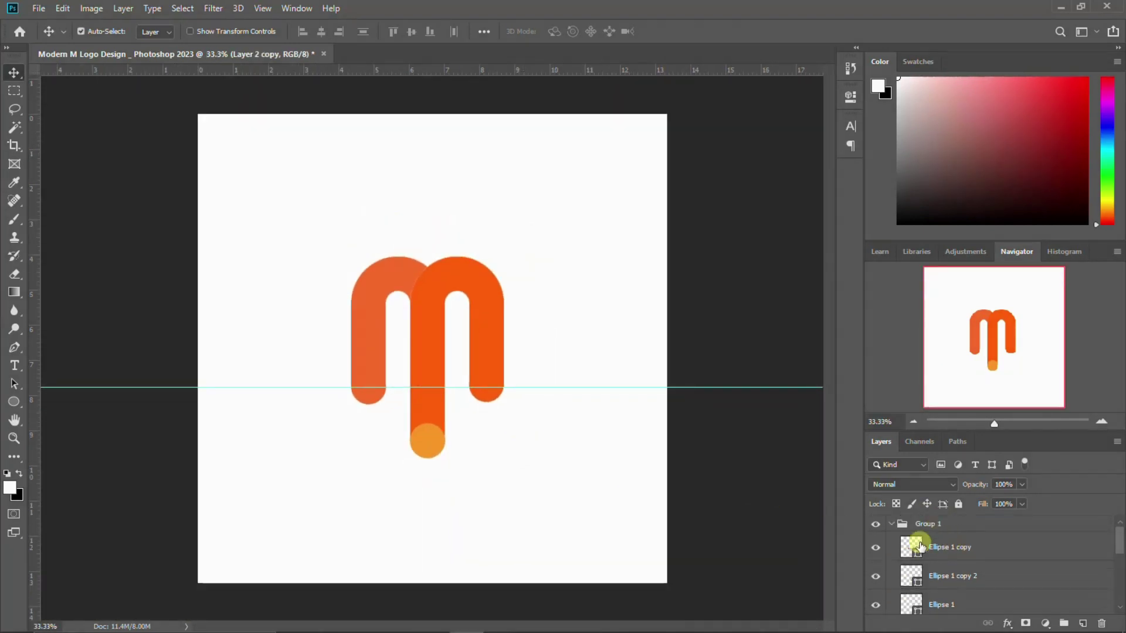
left_click(892, 525)
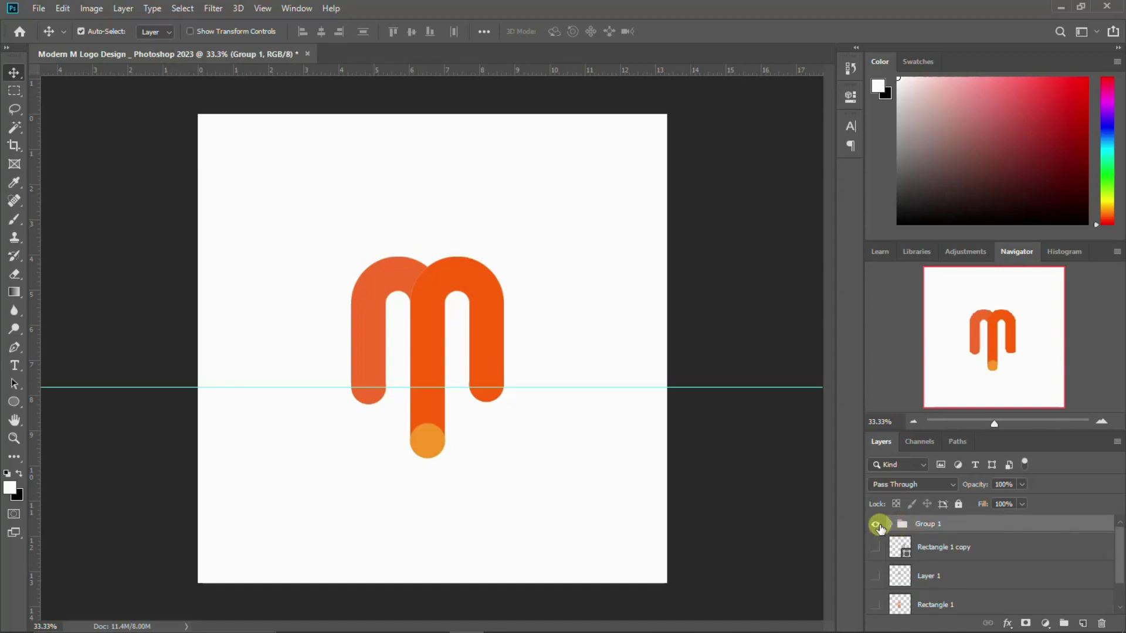
left_click(879, 525)
left_click(880, 525)
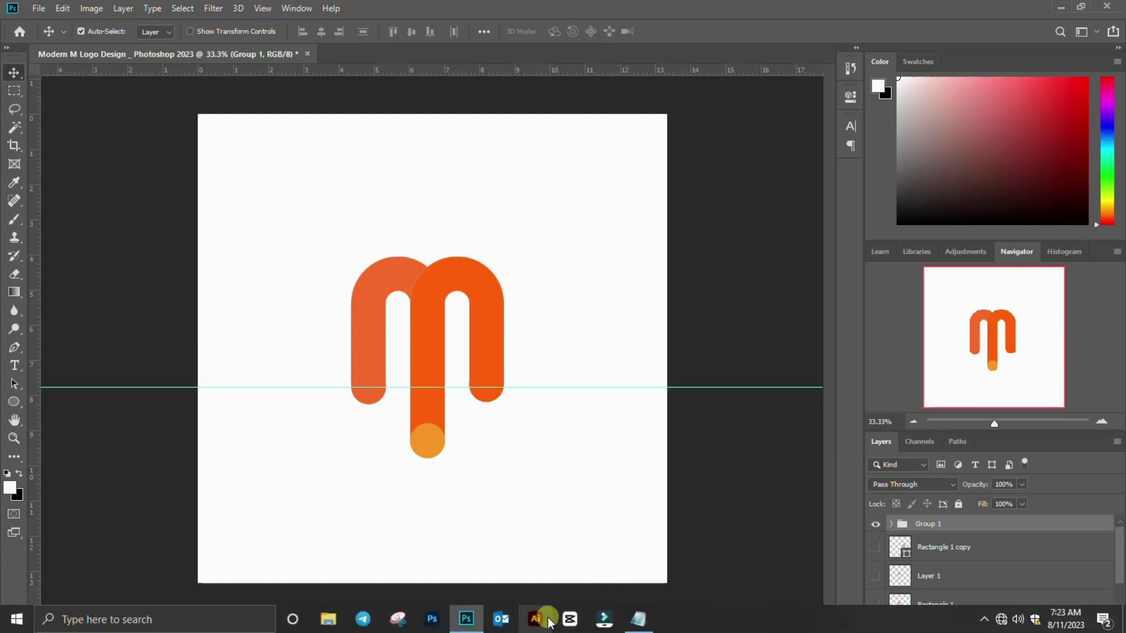
- Select the 'Modern M Logo Design' title in the Notepad details notes, then minimize Notepad
left_click(642, 620)
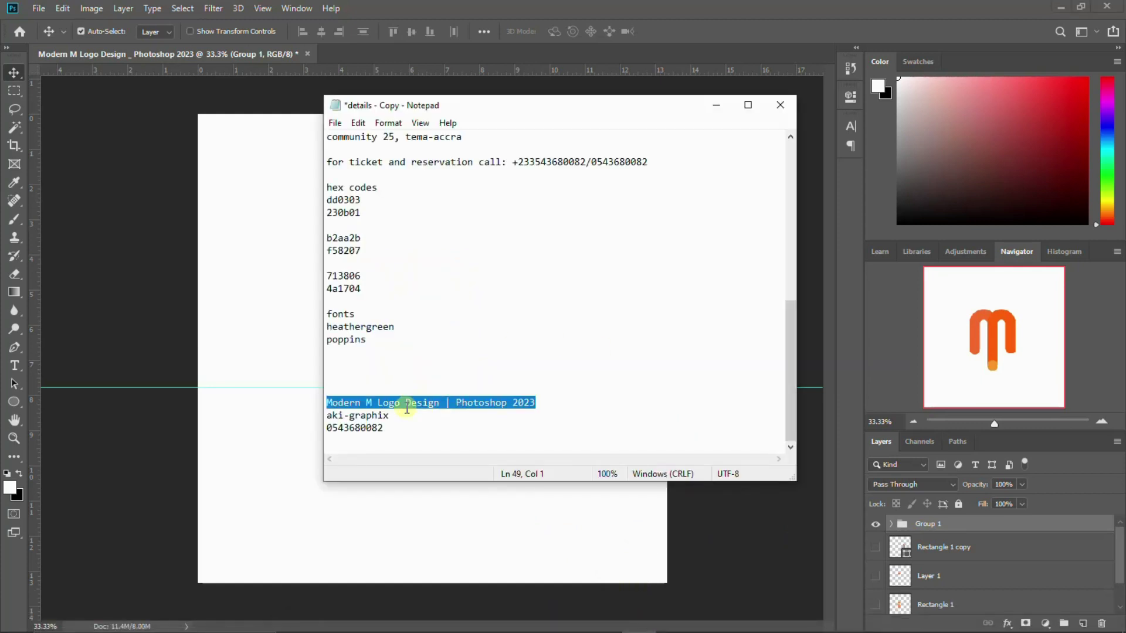
left_click(444, 402)
left_click_drag(444, 402, 315, 404)
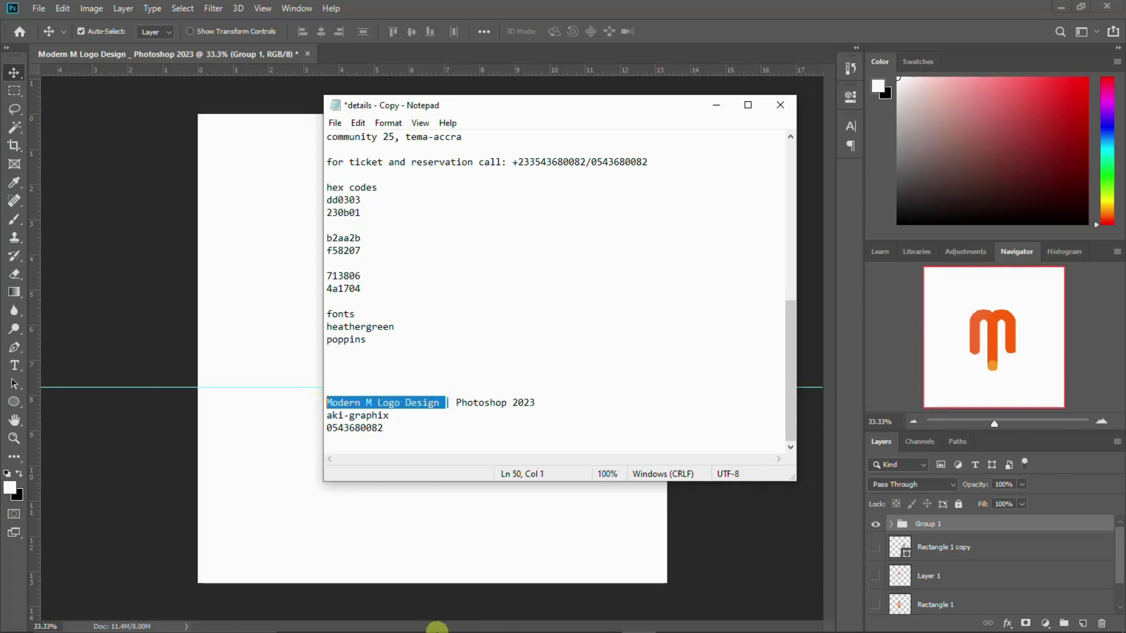
left_click(466, 626)
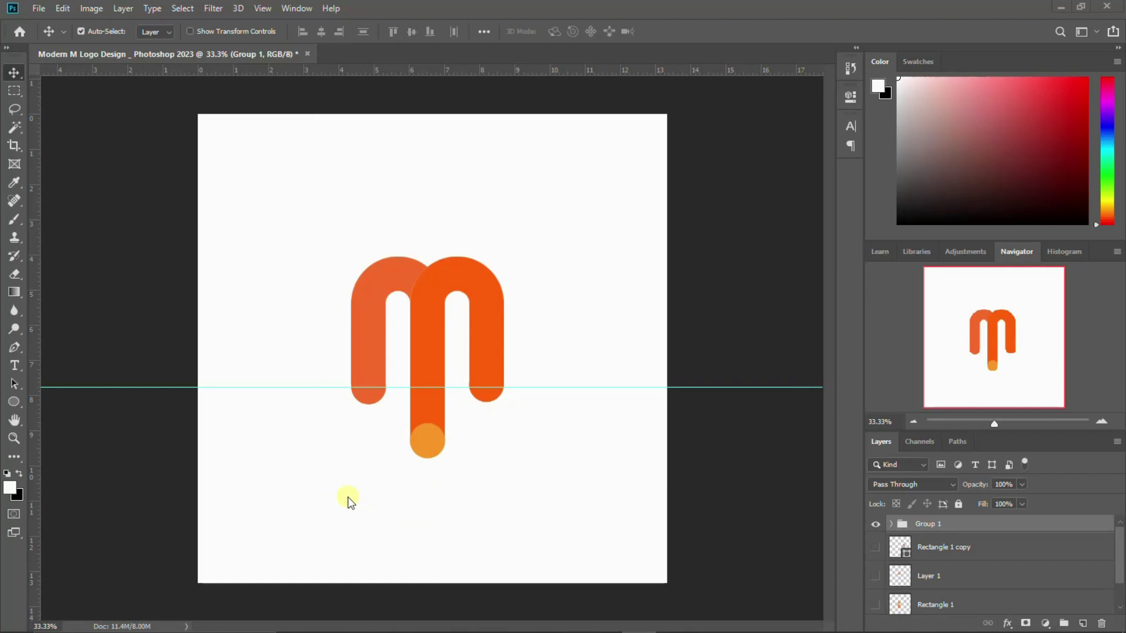
- Add a 'Modern M Logo Design' caption text layer below the logo and show the Character panel
left_click(14, 365)
left_click(16, 367)
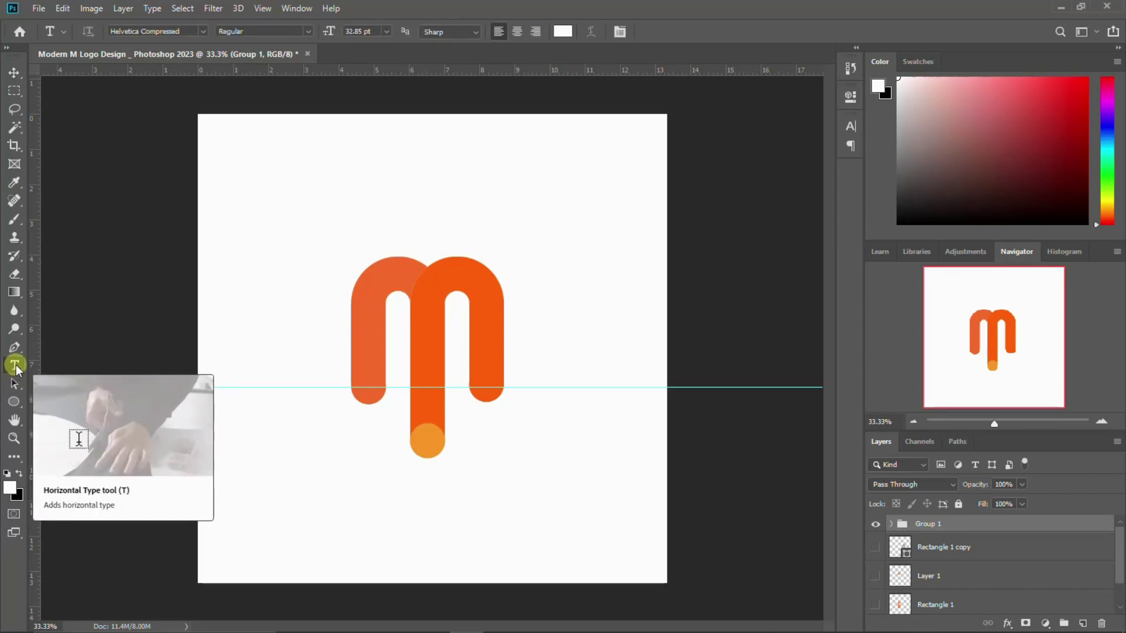
left_click(309, 499)
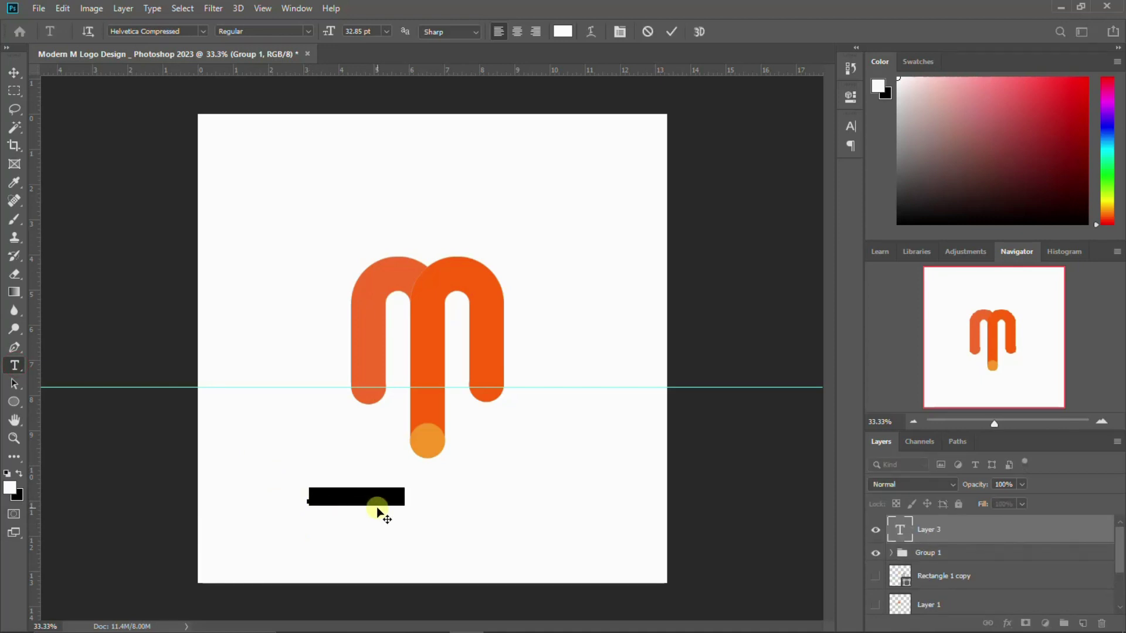
type("Modern Logo Design")
left_click(512, 527)
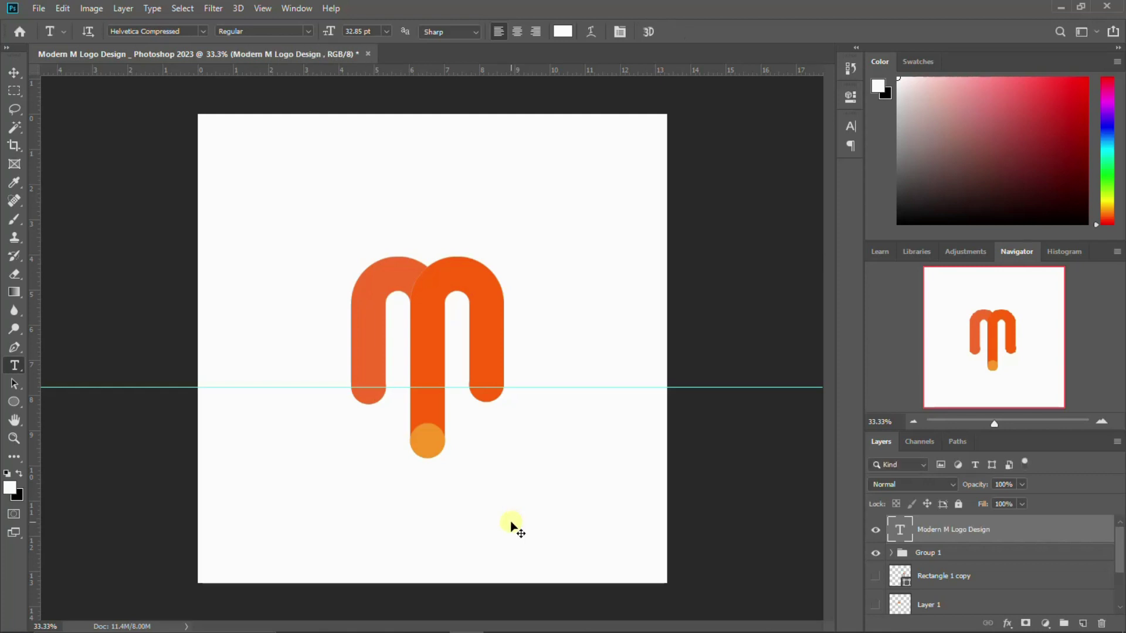
left_click(849, 124)
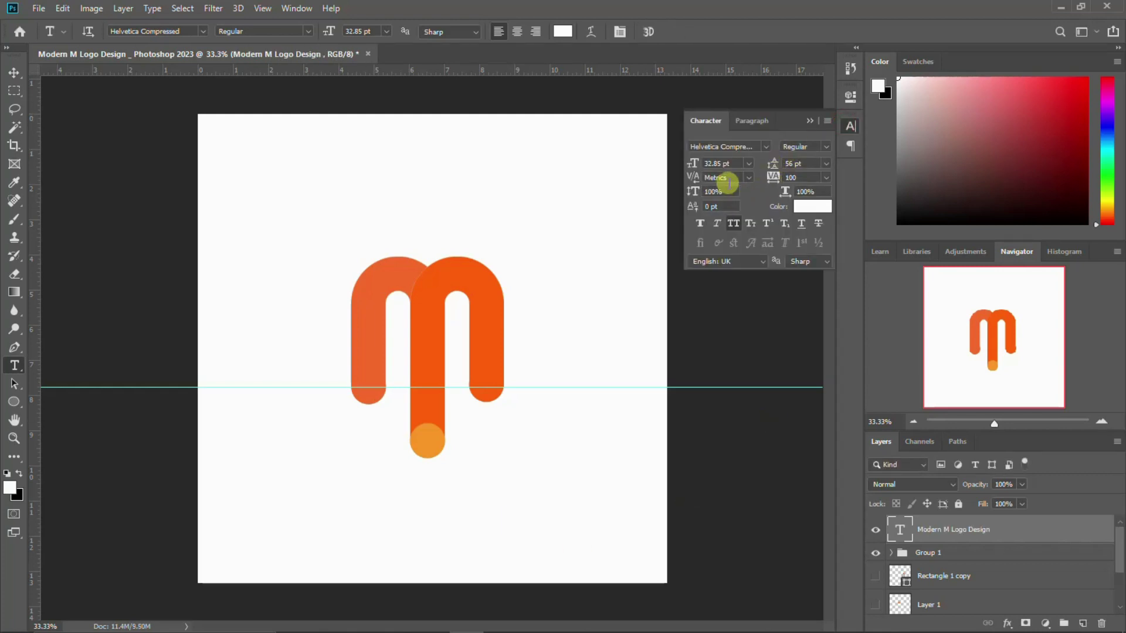
- Set the caption font to Sequel and colour it with the orange sampled from the M
left_click(761, 146)
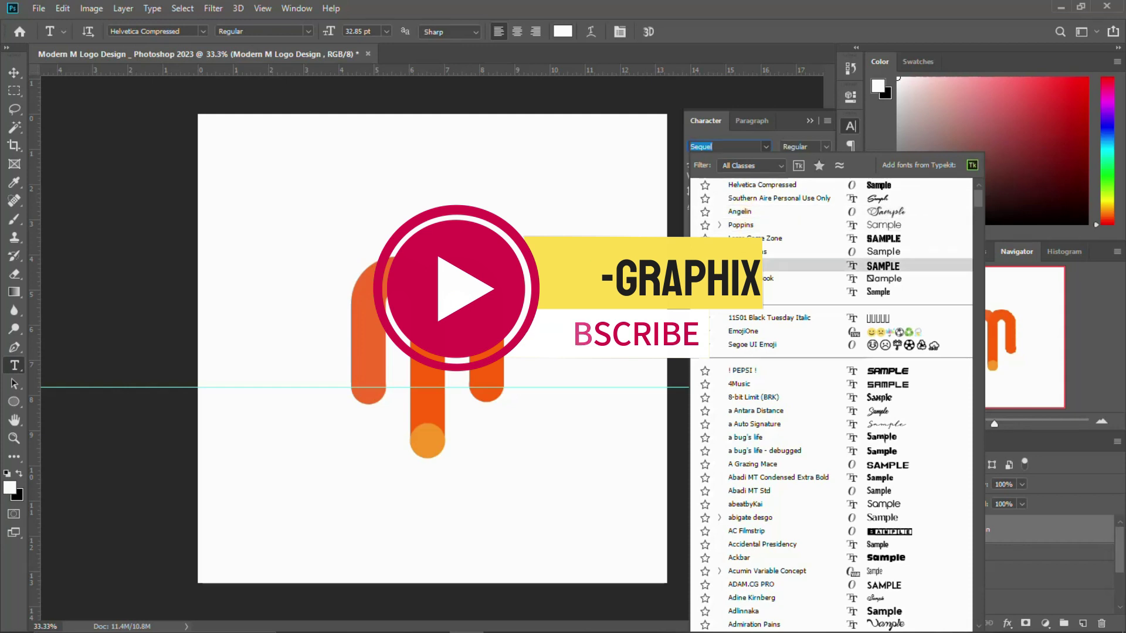
left_click(745, 265)
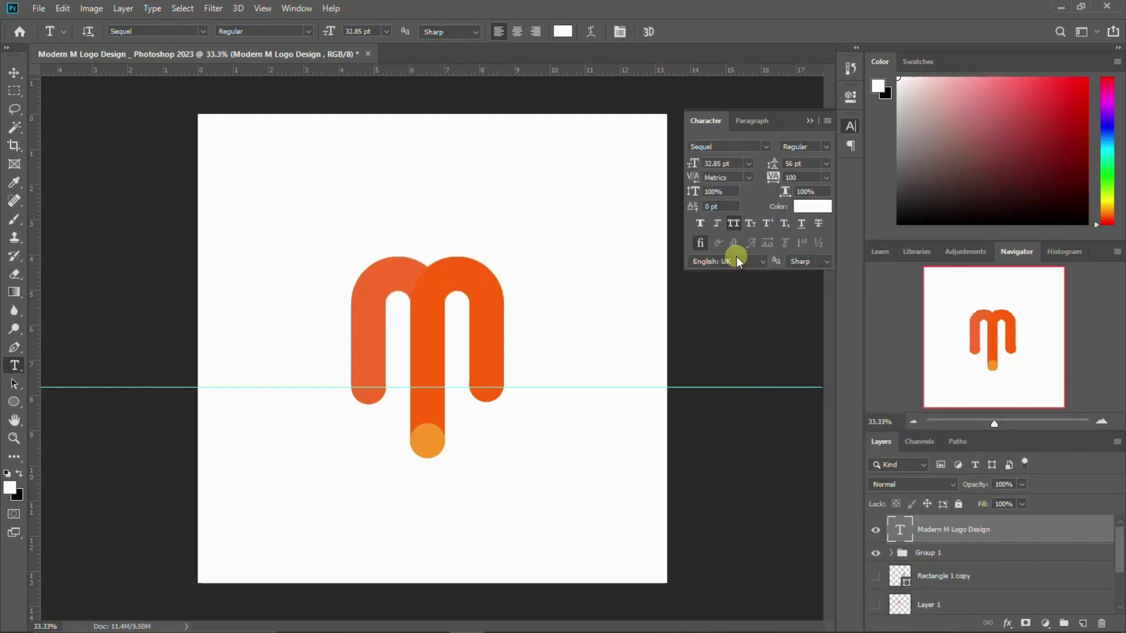
left_click(813, 207)
left_click(448, 273)
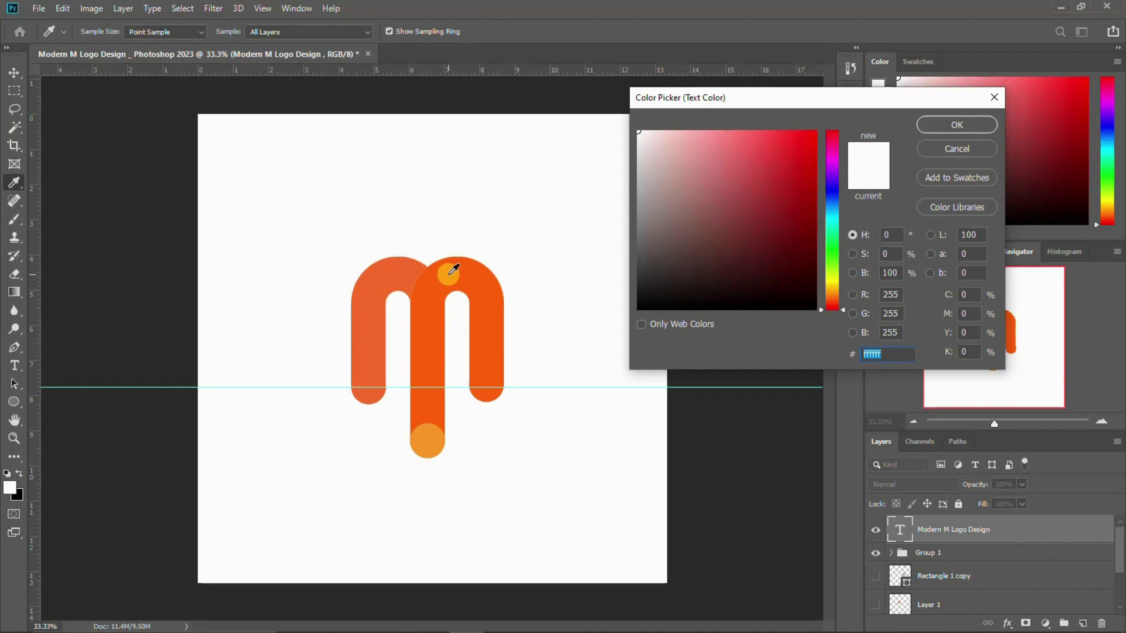
left_click(932, 124)
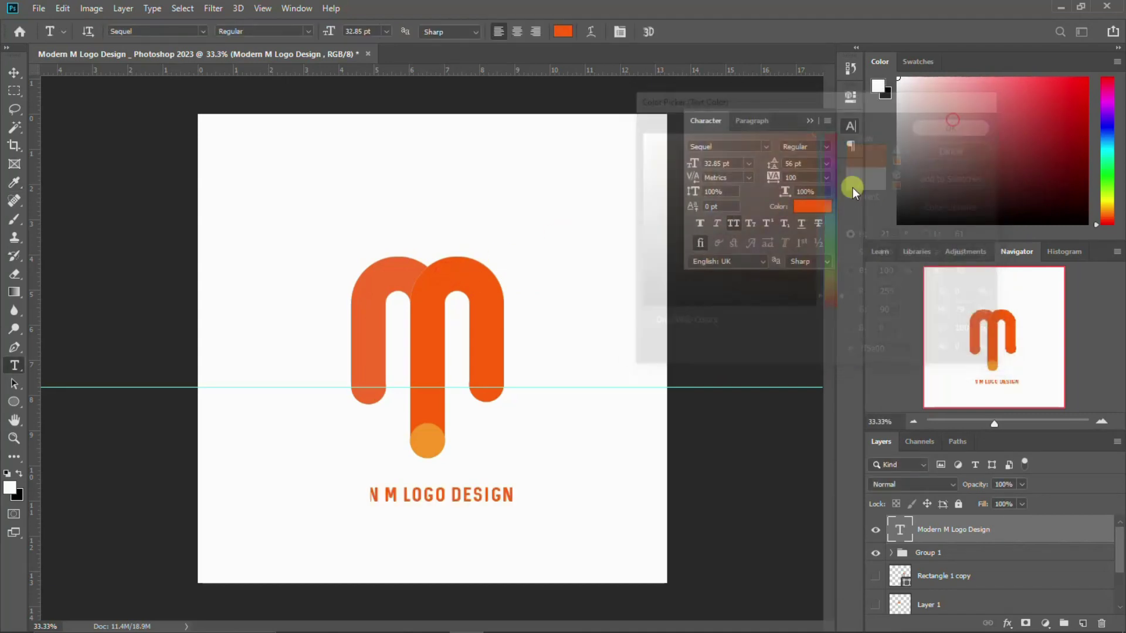
left_click(646, 344)
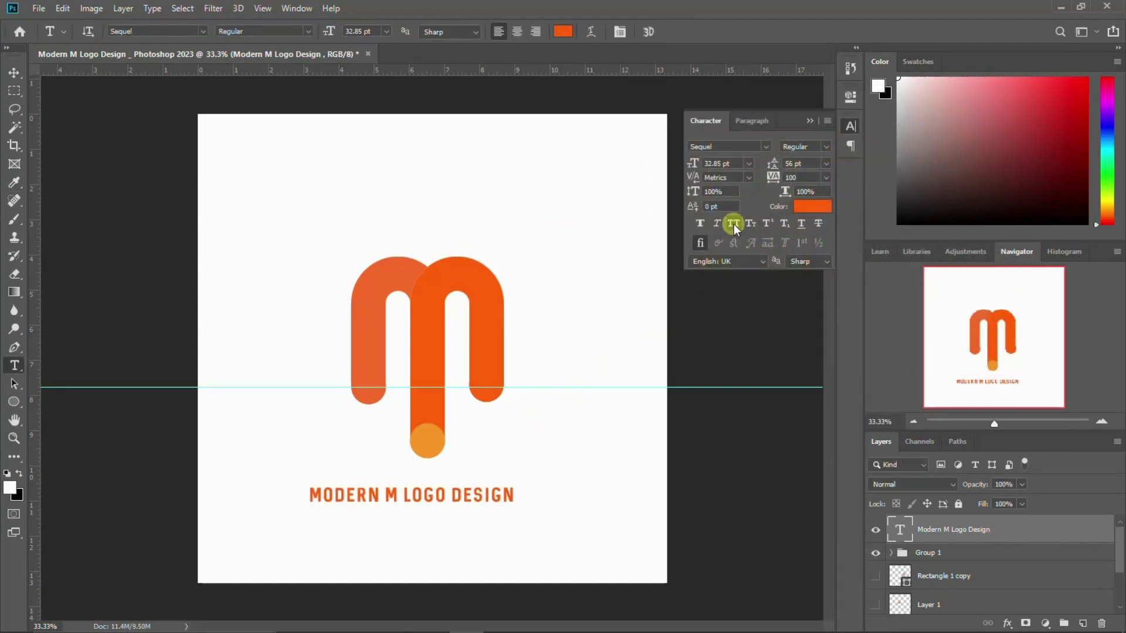
- Change the caption font to Poppins Bold and set its tracking to 0
left_click(766, 147)
left_click(767, 143)
left_click(766, 146)
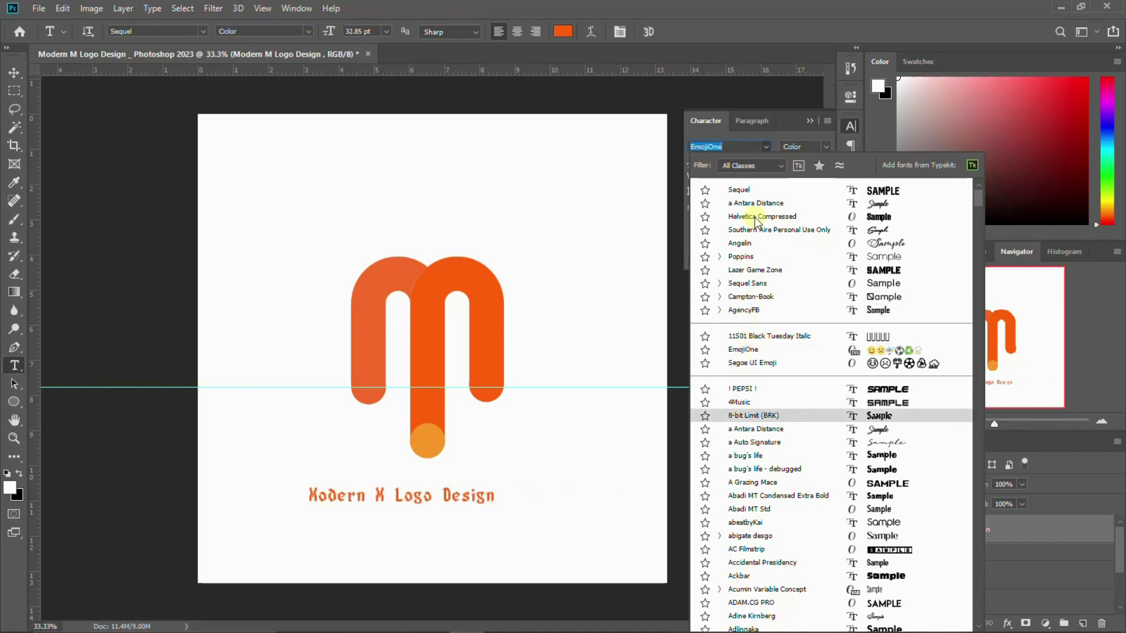
type("pop")
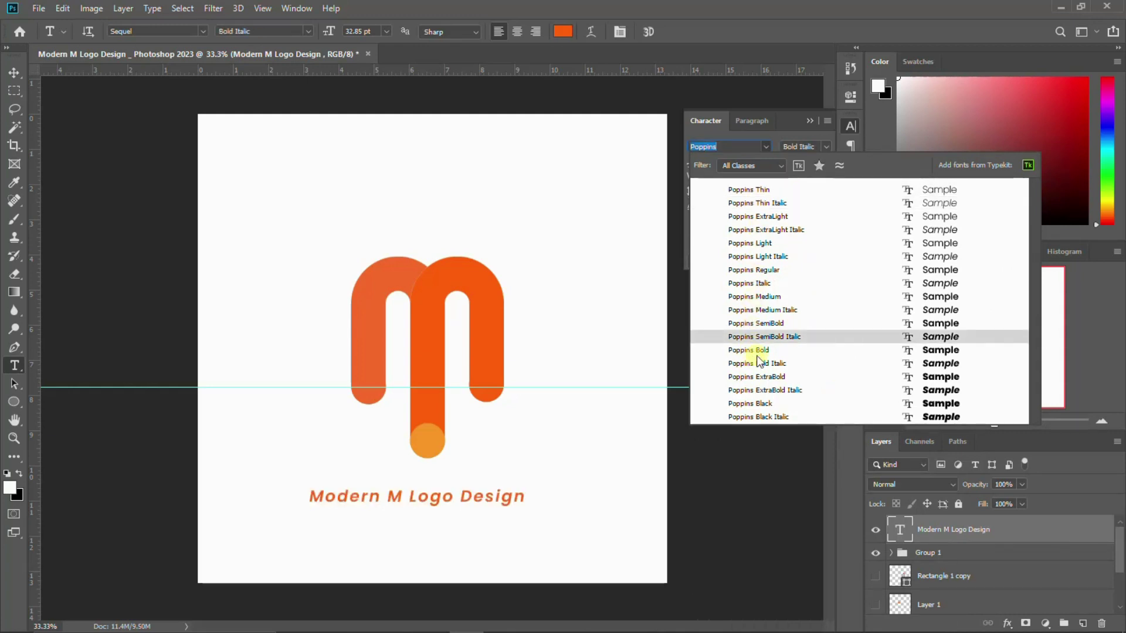
left_click(762, 351)
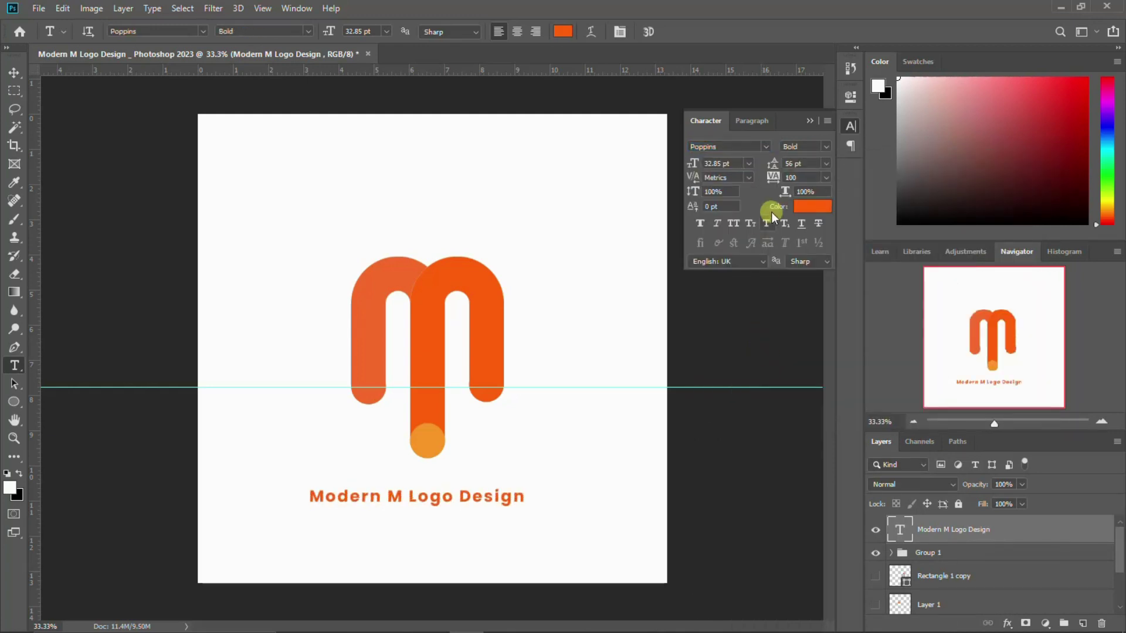
left_click(775, 177)
type("0")
key("Return")
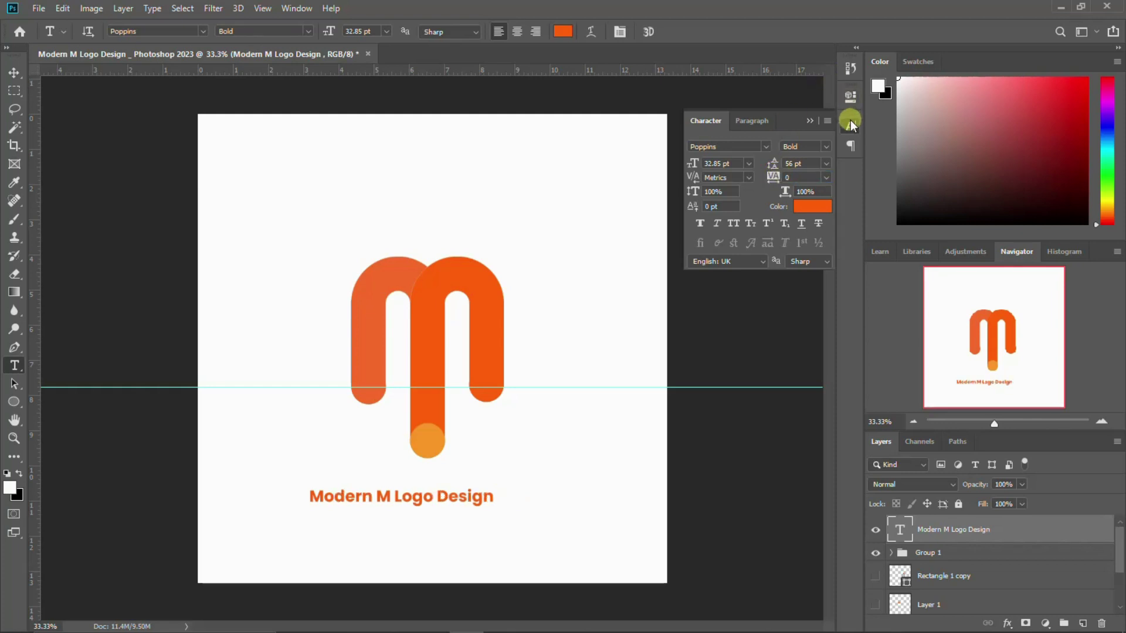
left_click(850, 122)
- Scale the caption to about 134% and centre it directly beneath the M
key("ctrl+t")
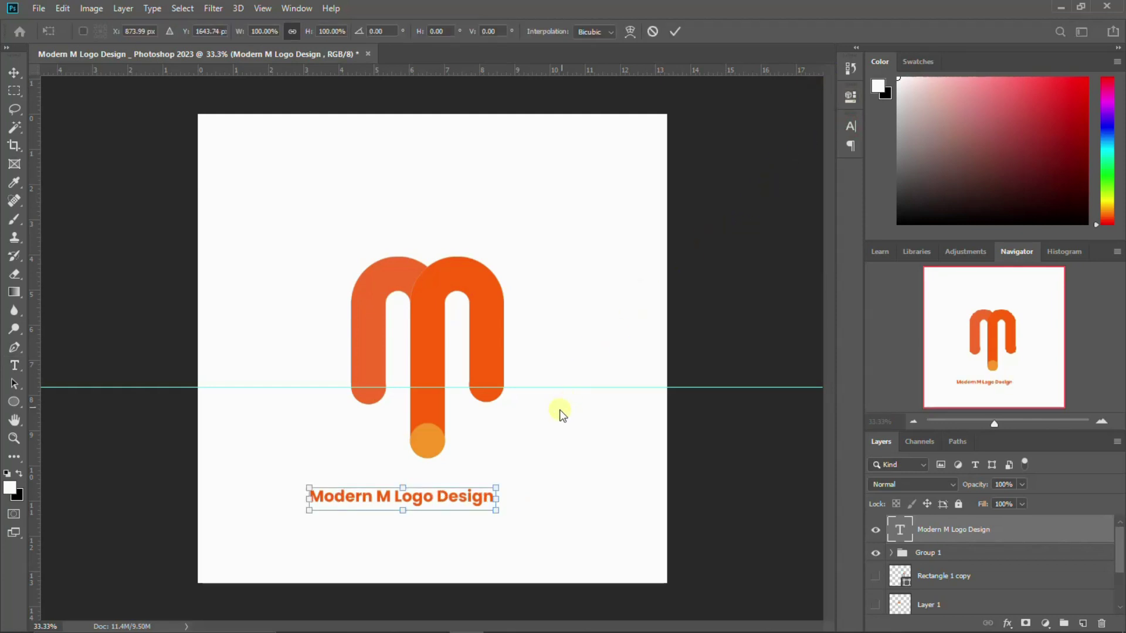
mouse_move(452, 499)
left_mouse_down()
mouse_move(510, 480)
mouse_move(485, 467)
mouse_move(574, 479)
left_mouse_up()
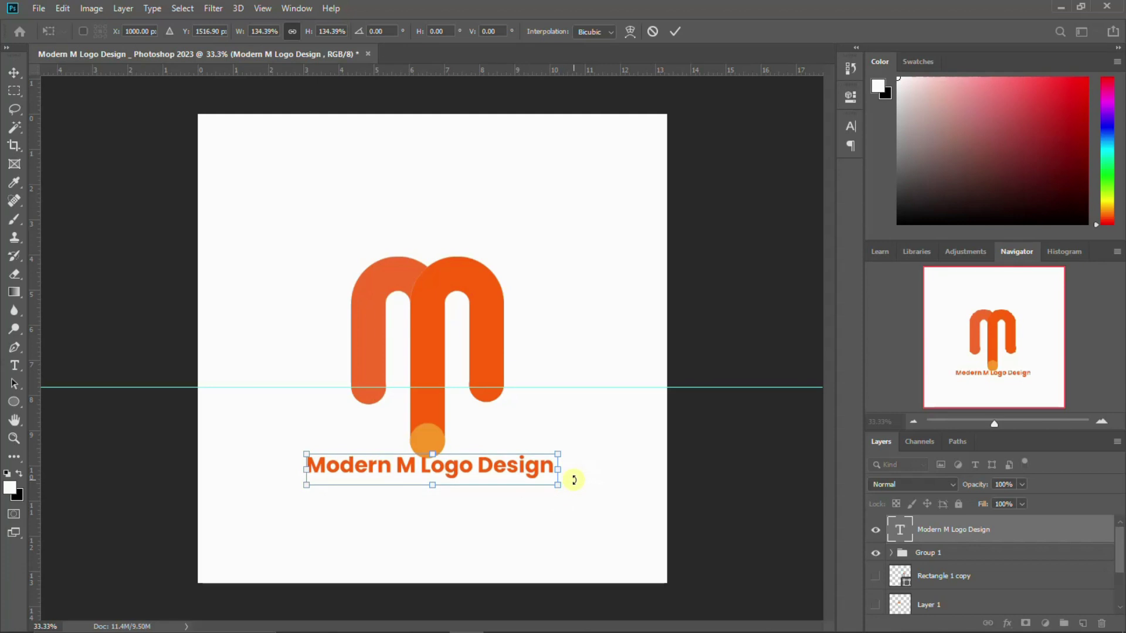
key("Return")
key("v")
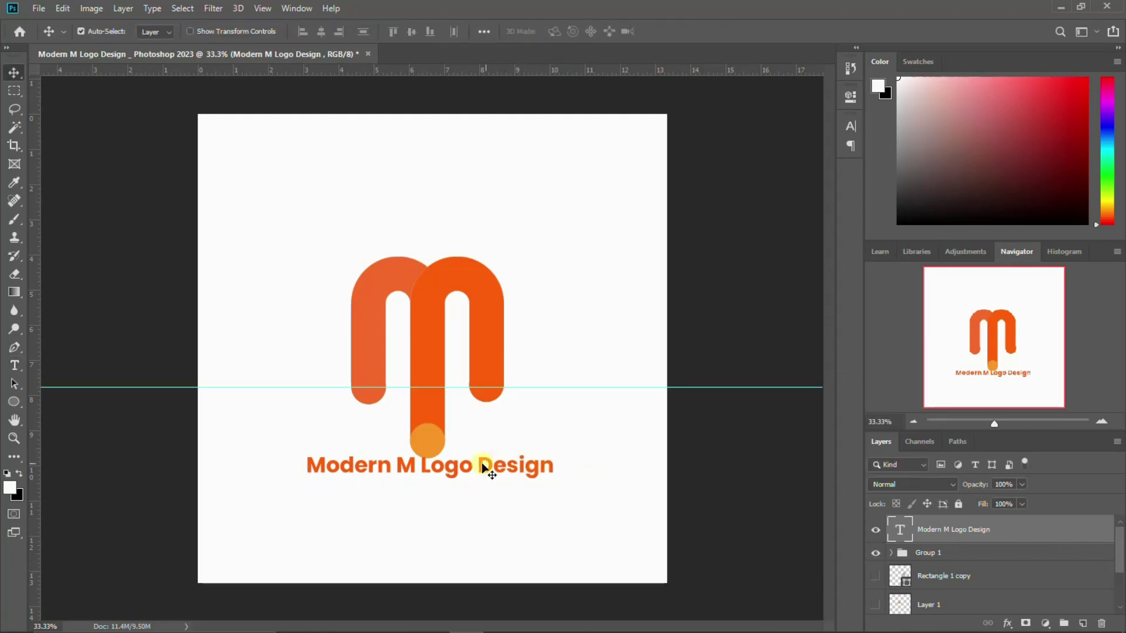
left_click_drag(481, 466, 481, 470)
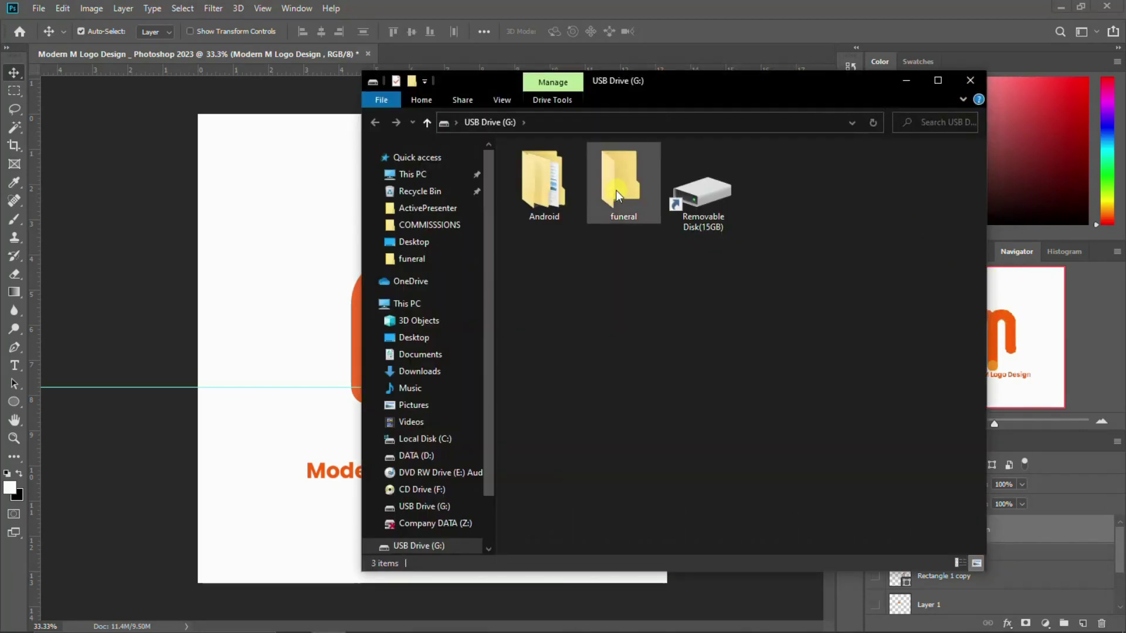
- Drag the pngegg icon grid from the funeral folder on USB Drive G: onto the canvas
double_click(615, 190)
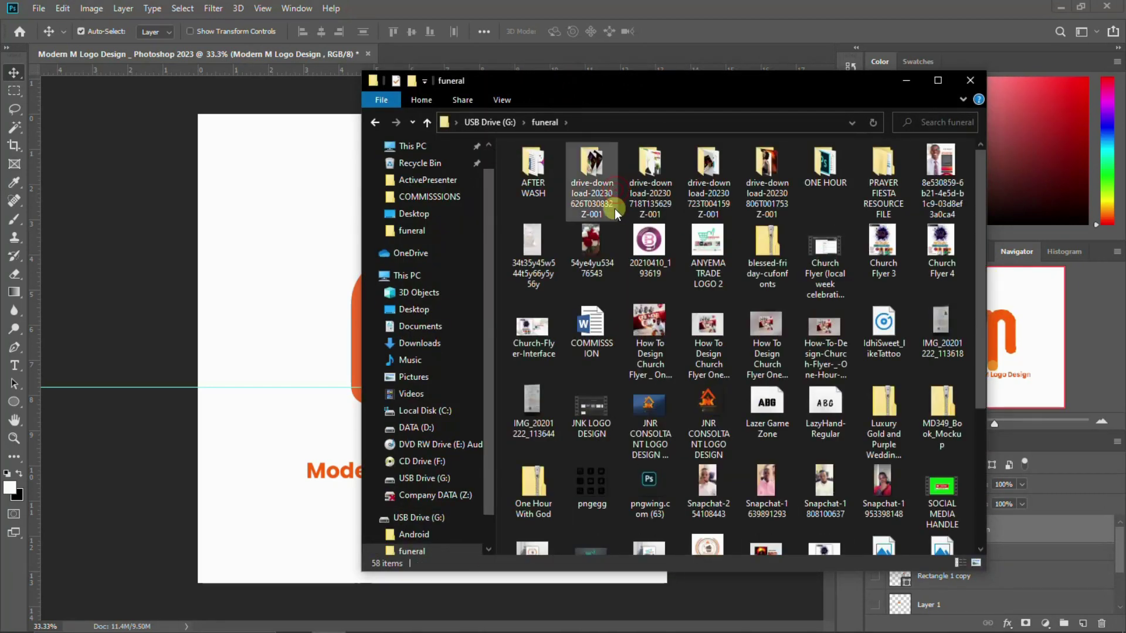
scroll(747, 410, "down", 3)
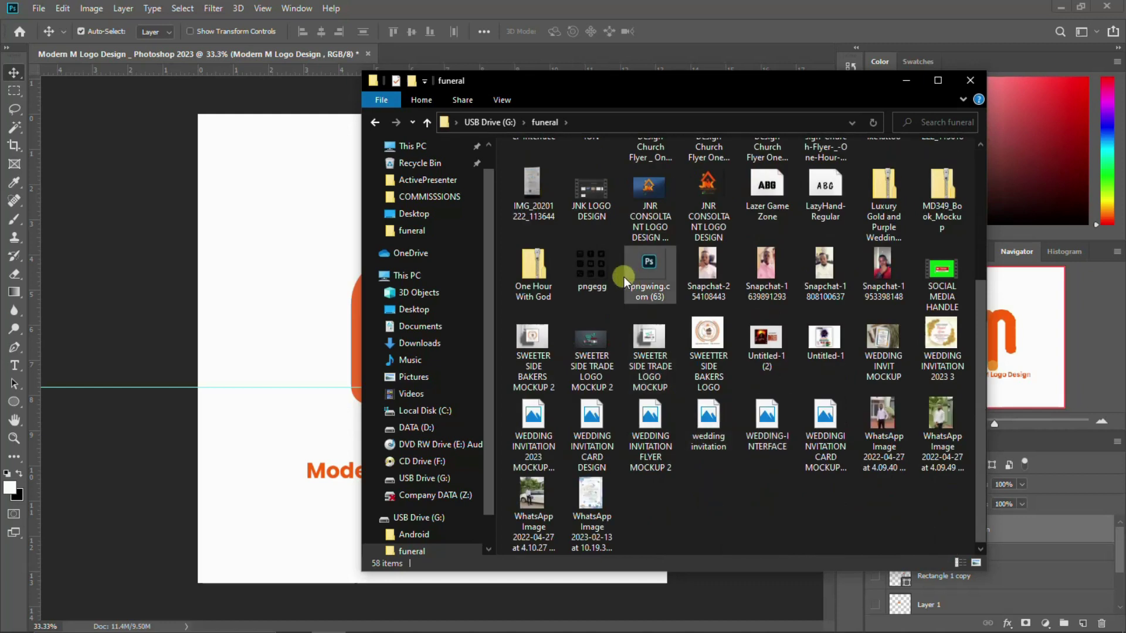
left_click(593, 264)
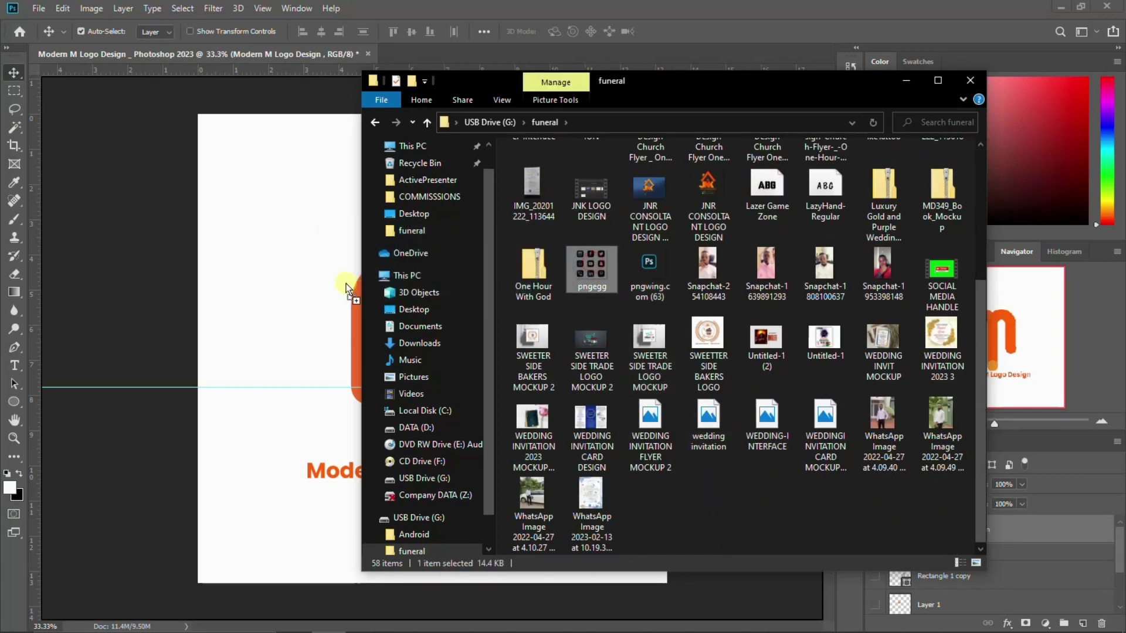
left_click_drag(593, 263, 328, 276)
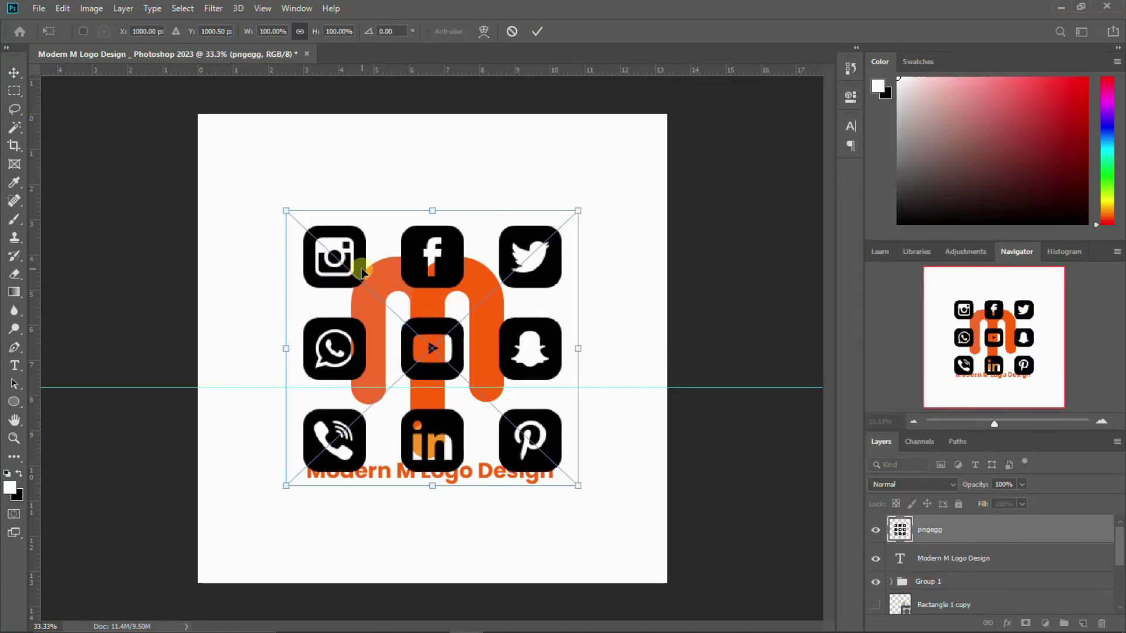
- Place the icon grid higher to uncover the caption and copy the Instagram icon to its own layer
key("Return")
left_click_drag(414, 246, 412, 227)
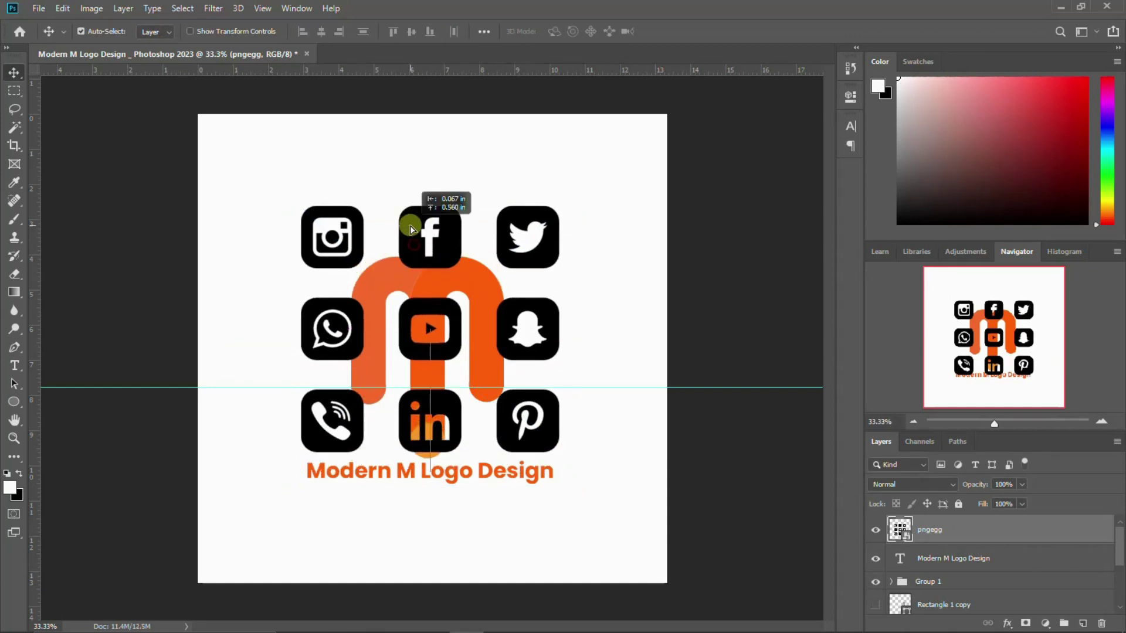
left_click(954, 532)
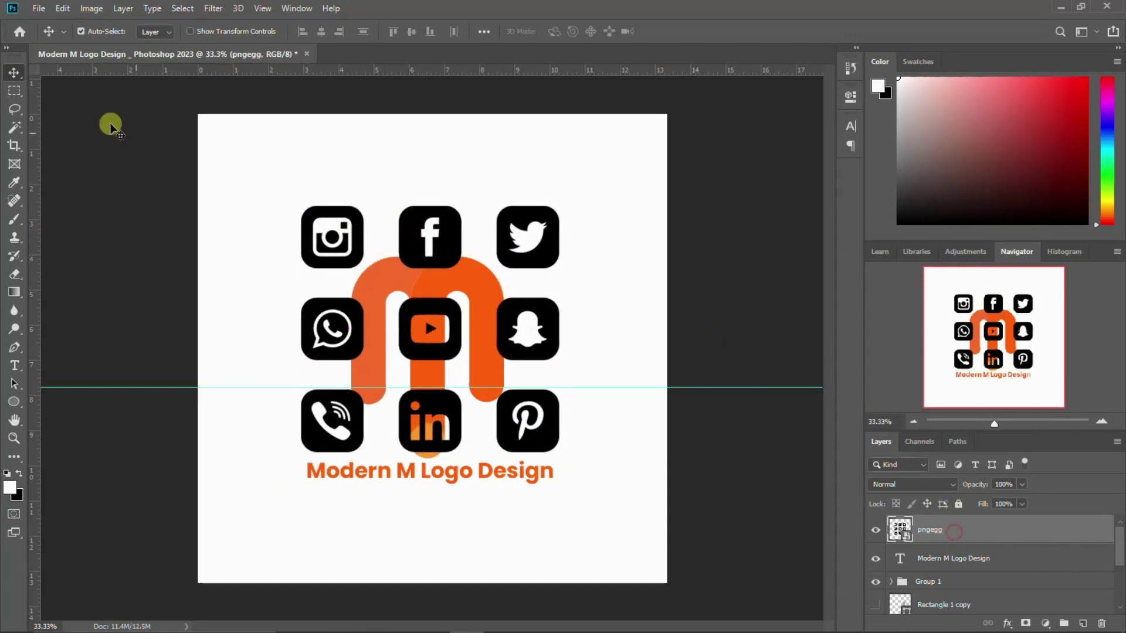
left_click(12, 89)
left_click_drag(290, 185, 370, 280)
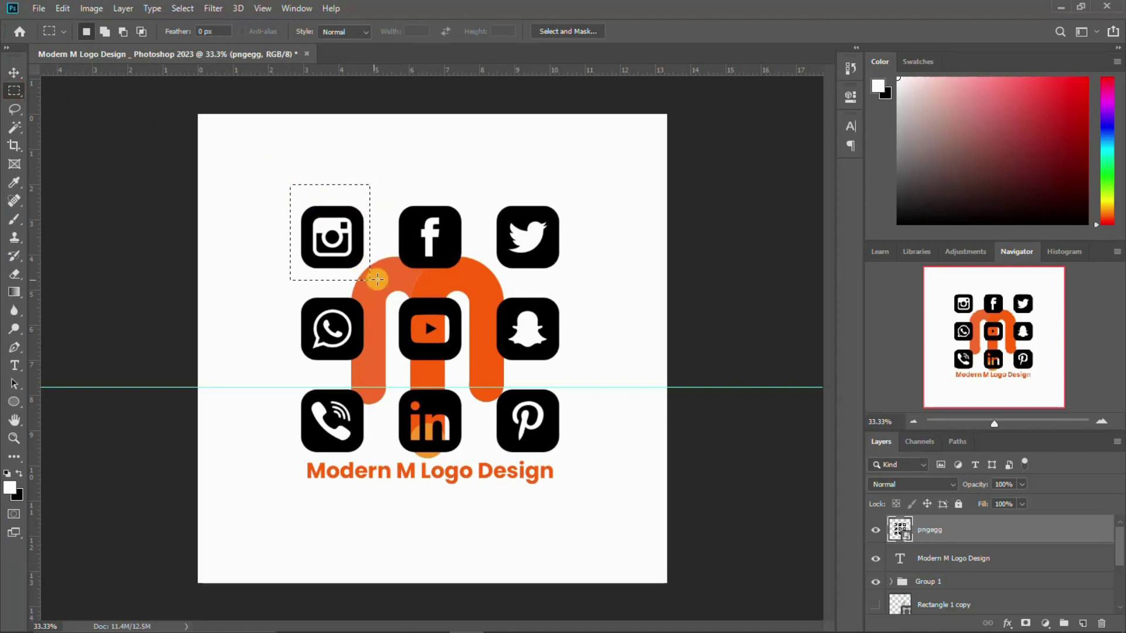
key("ctrl+d")
key("ctrl+shift+alt+n")
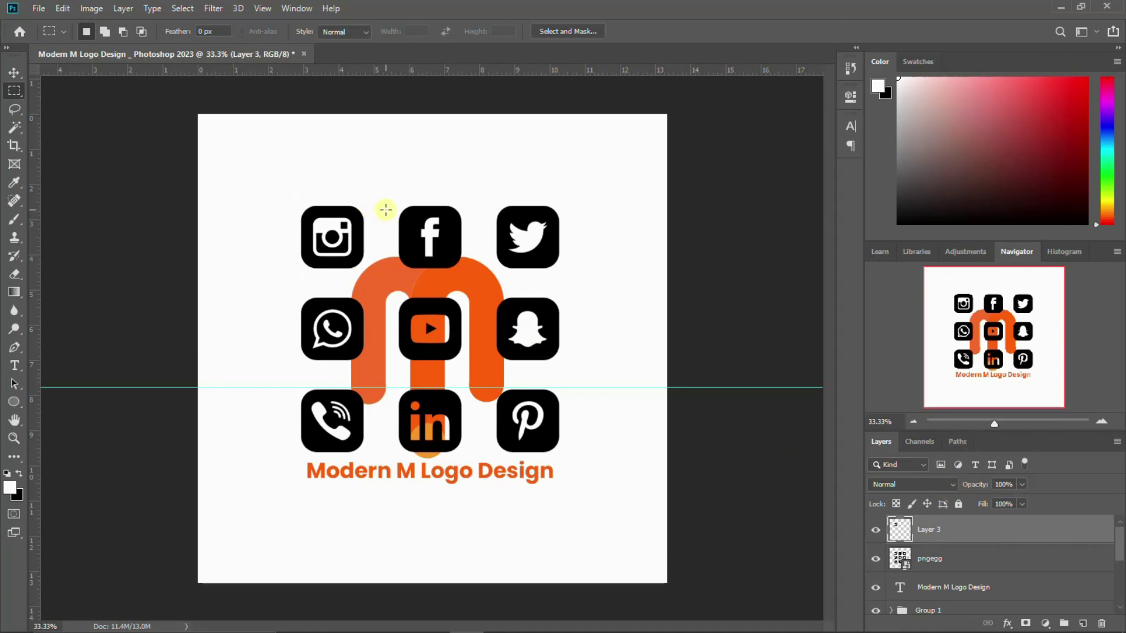
- Copy the Facebook, Twitter and WhatsApp icons onto their own layers
left_click_drag(387, 204, 471, 278)
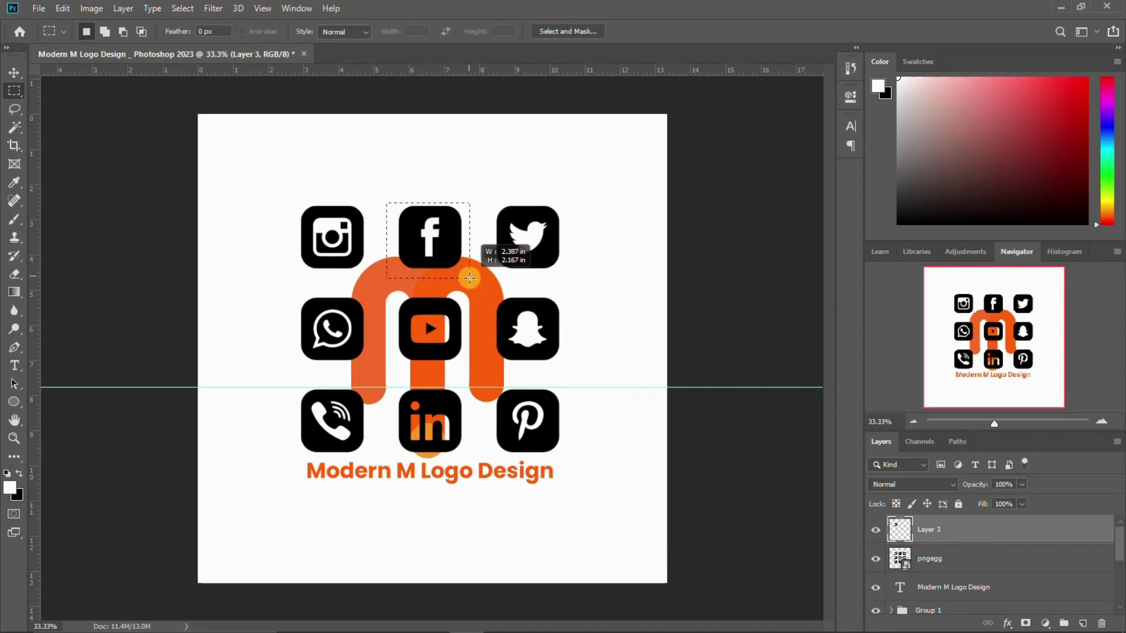
left_click(957, 558)
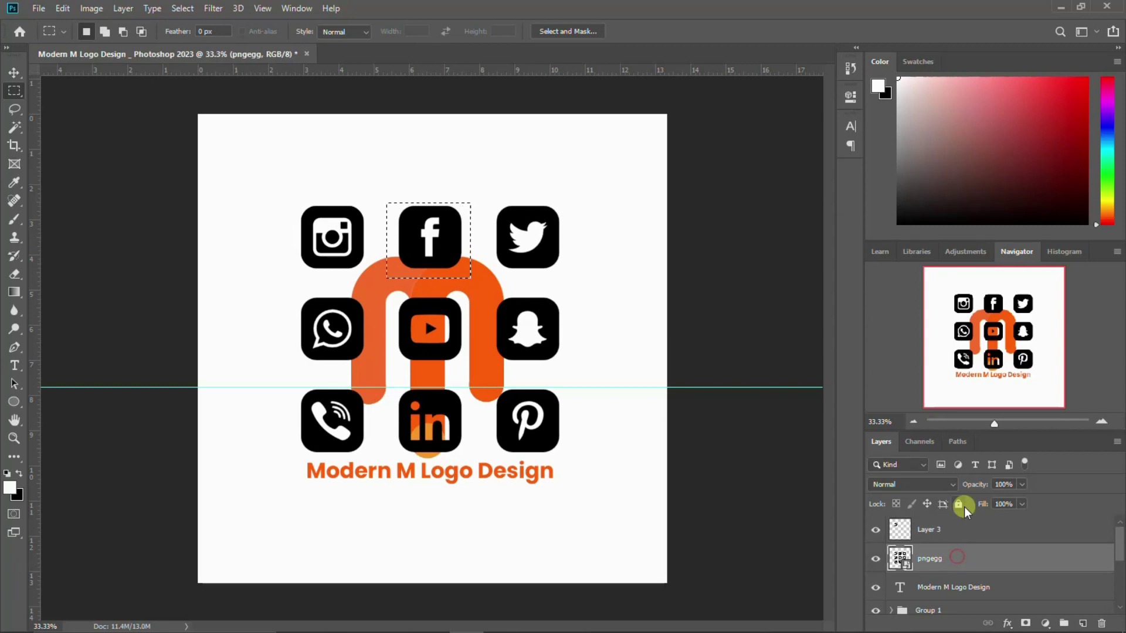
key("ctrl+j")
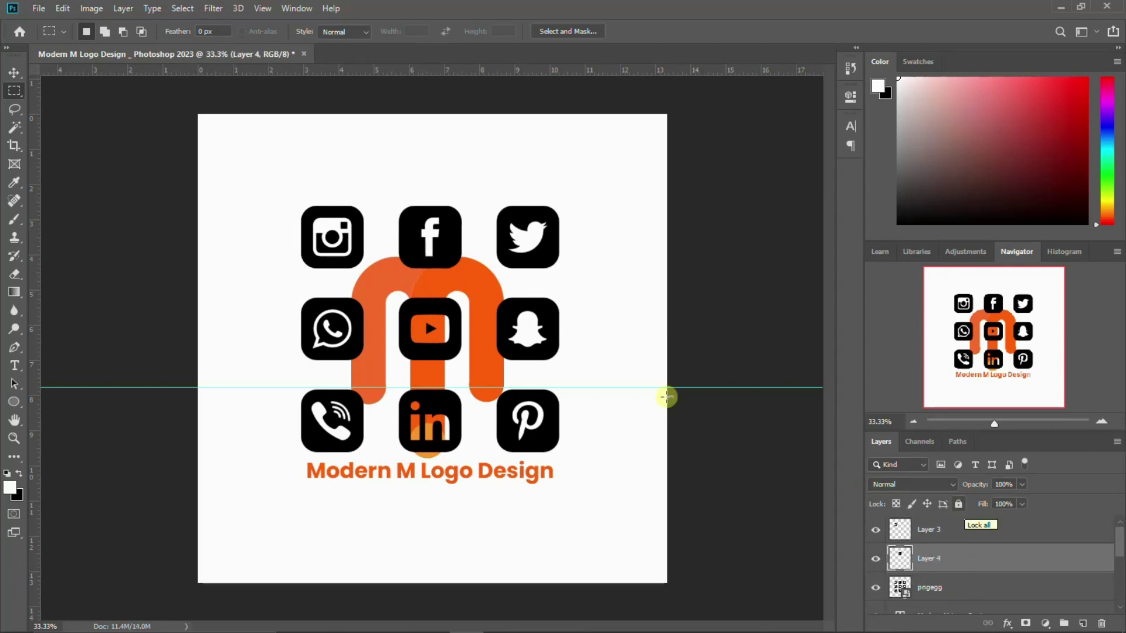
left_click_drag(485, 199, 572, 275)
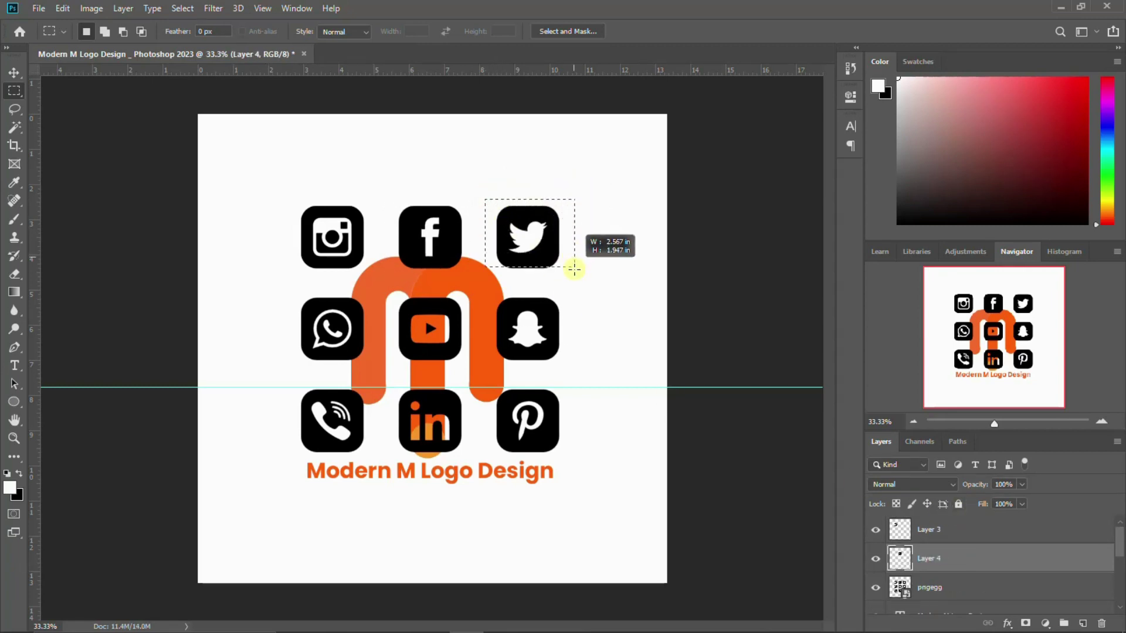
left_click(942, 587)
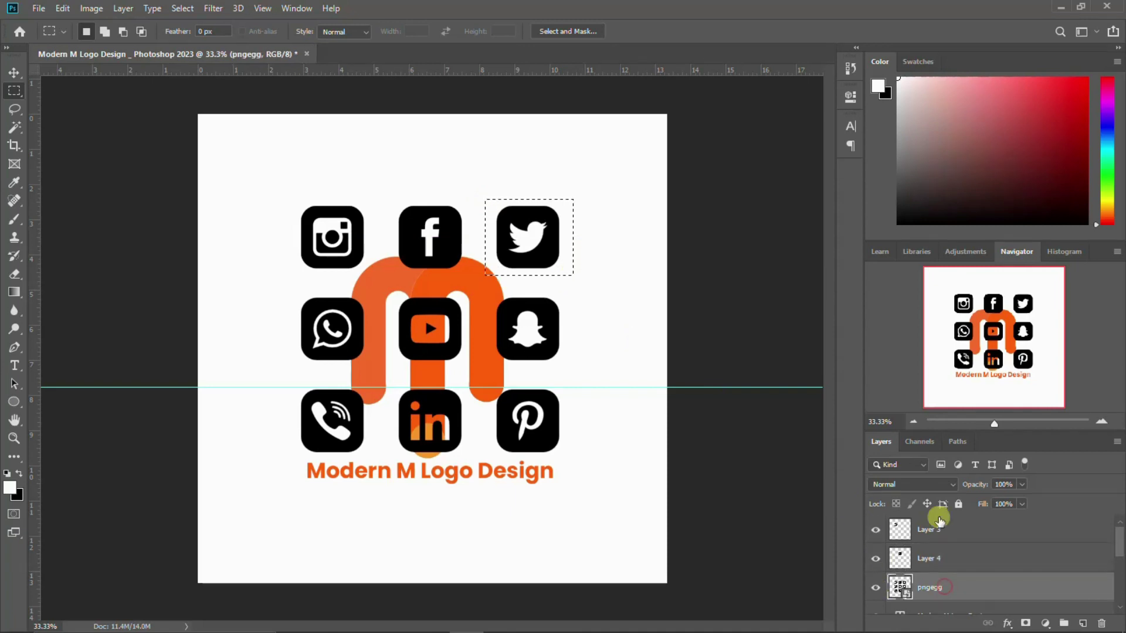
key("ctrl+j")
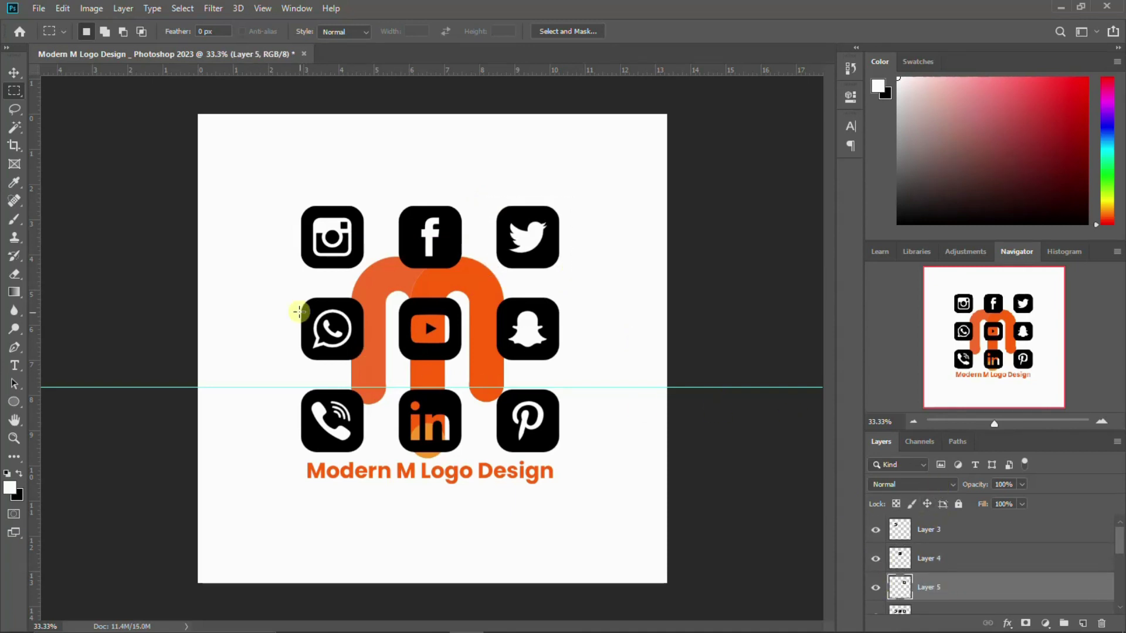
left_click_drag(295, 290, 370, 374)
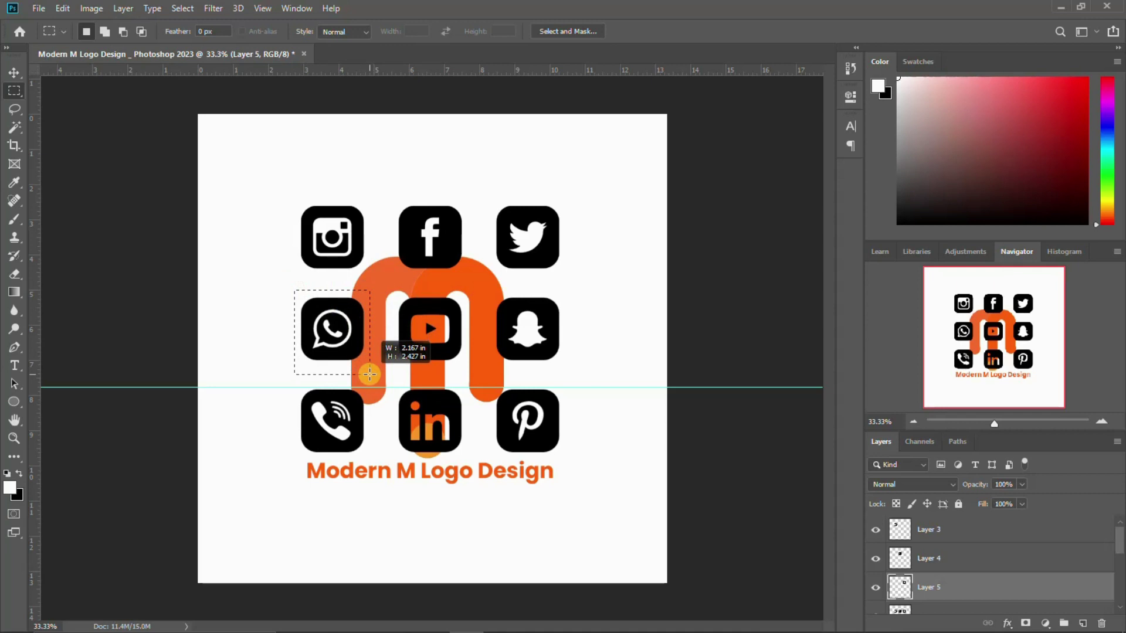
scroll(975, 592, "down", 1)
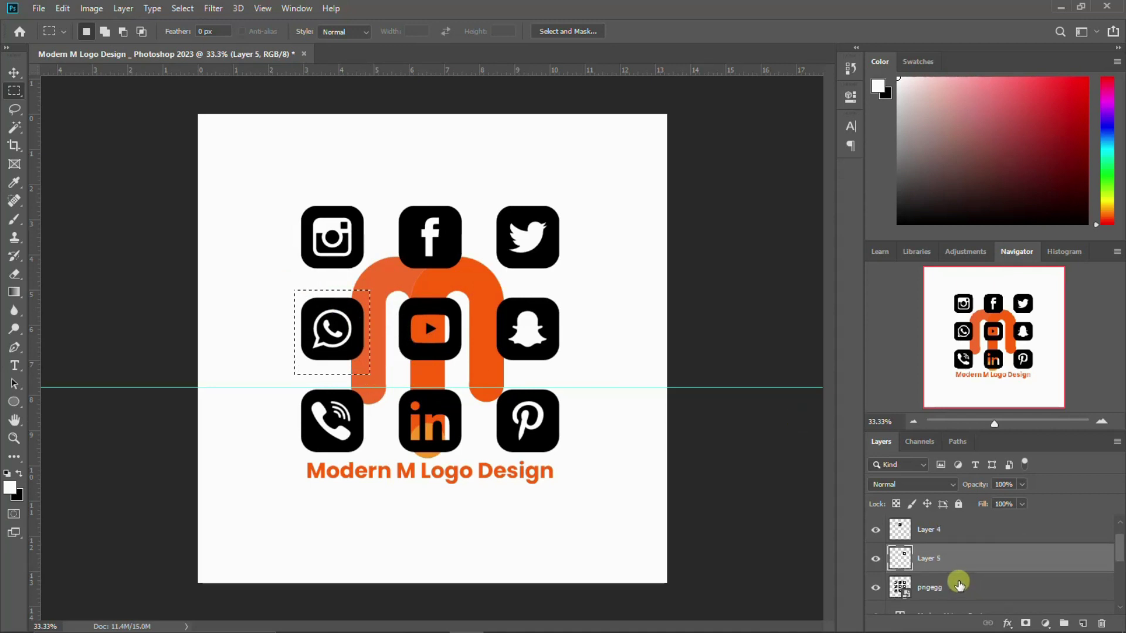
left_click(958, 583)
key("ctrl+j")
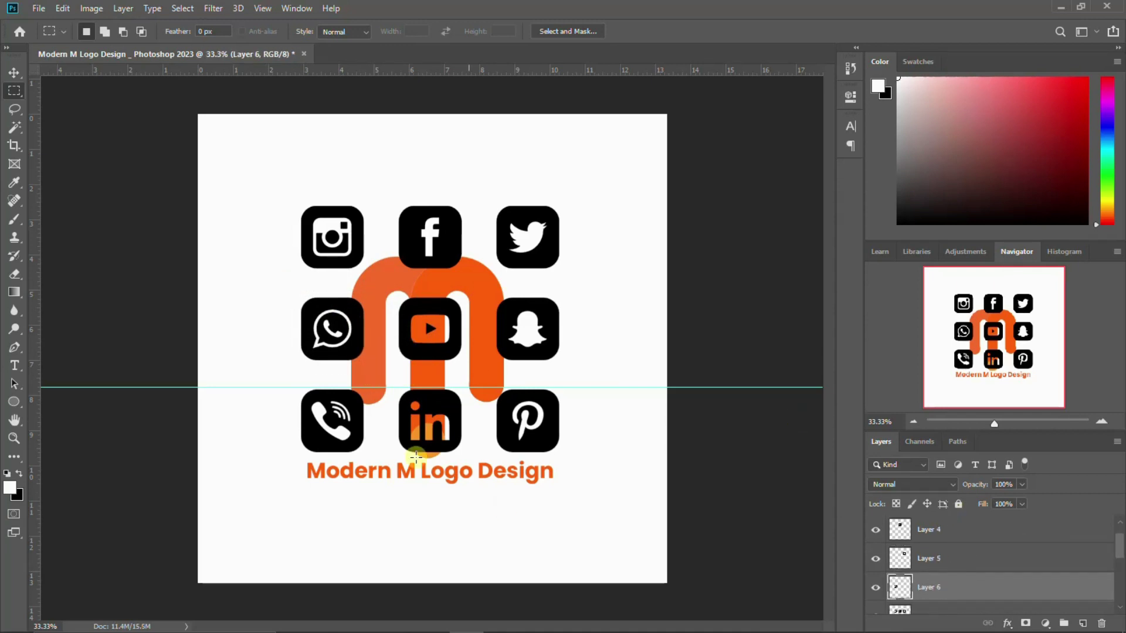
- Copy the YouTube and phone icons to their own layers and hide the original pngegg sheet
left_click_drag(400, 293, 466, 372)
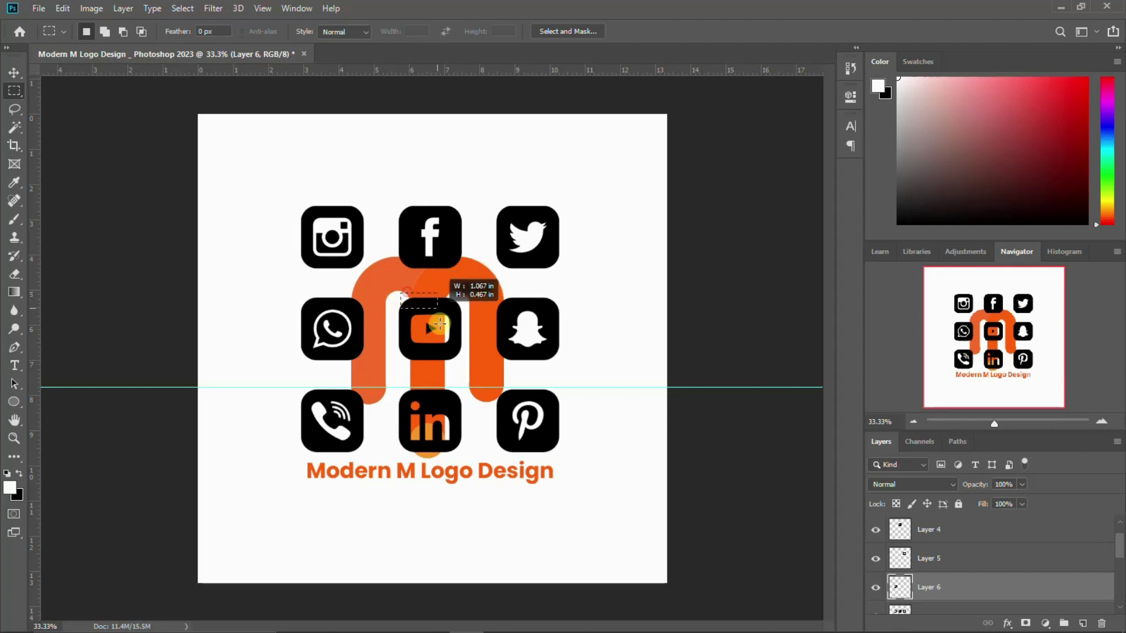
left_click_drag(387, 287, 474, 369)
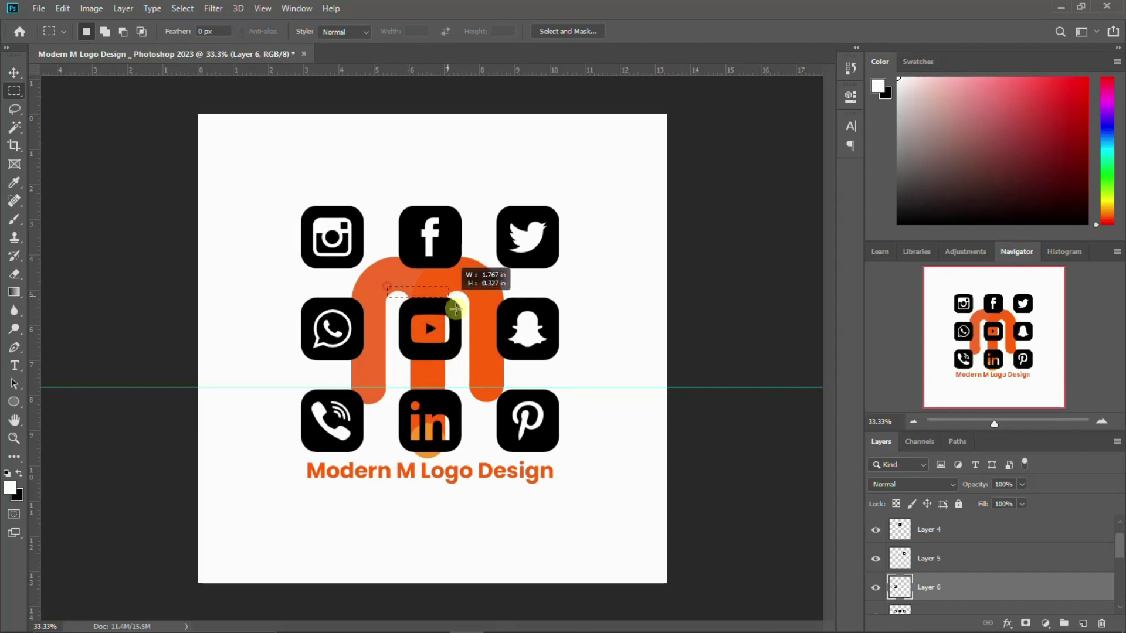
key("ctrl+j")
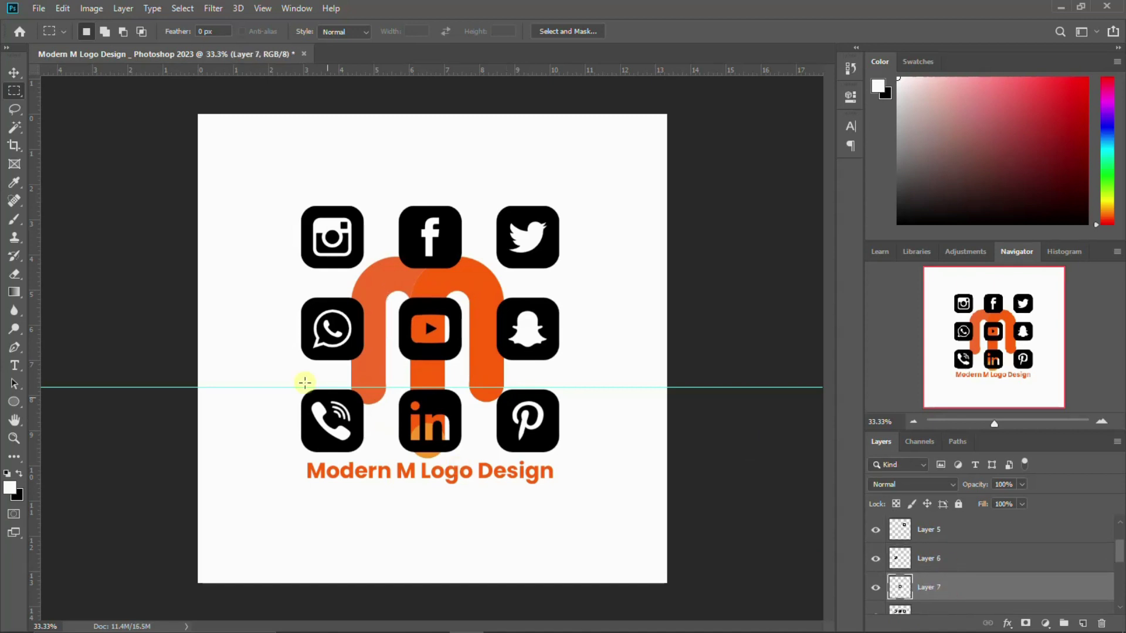
left_click_drag(288, 371, 372, 470)
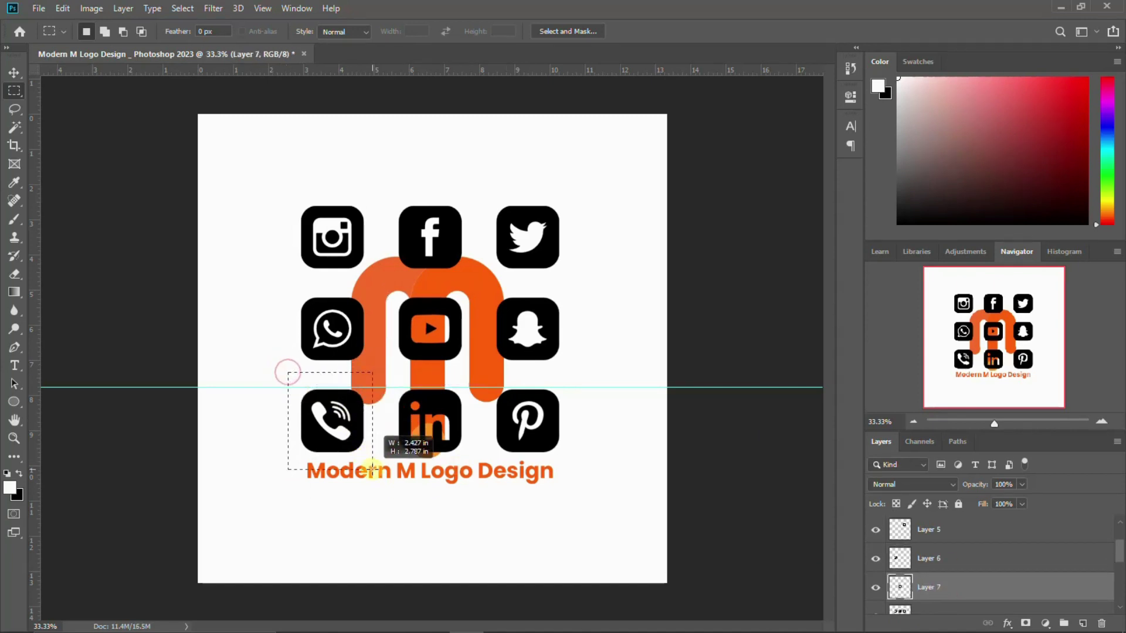
scroll(1017, 566, "down", 1)
left_click(923, 585)
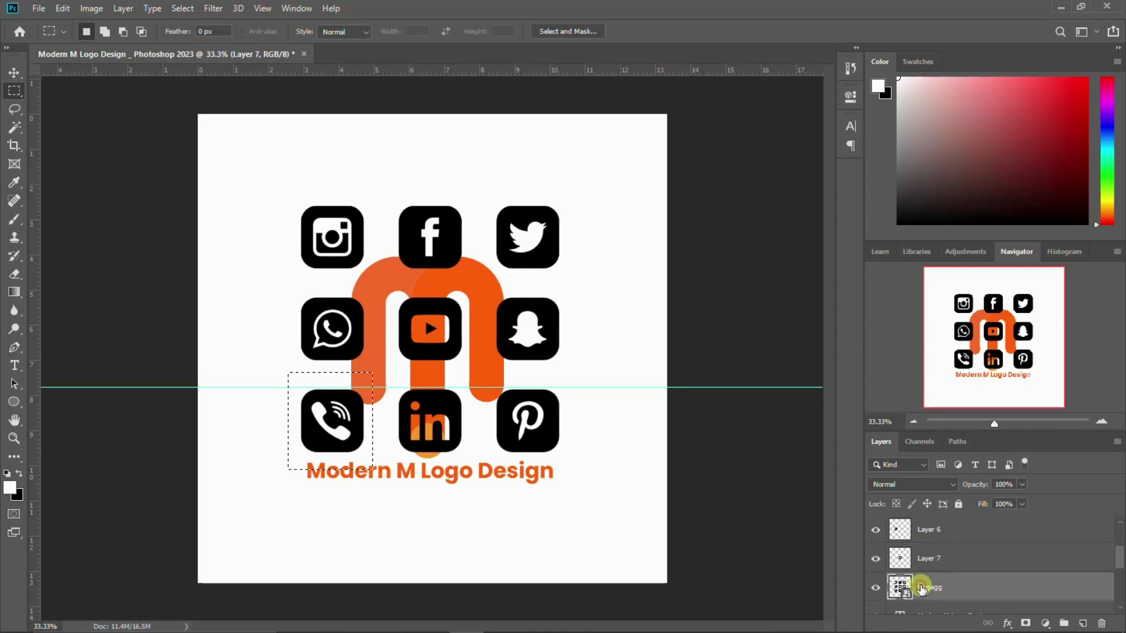
key("ctrl+j")
scroll(925, 563, "down", 1)
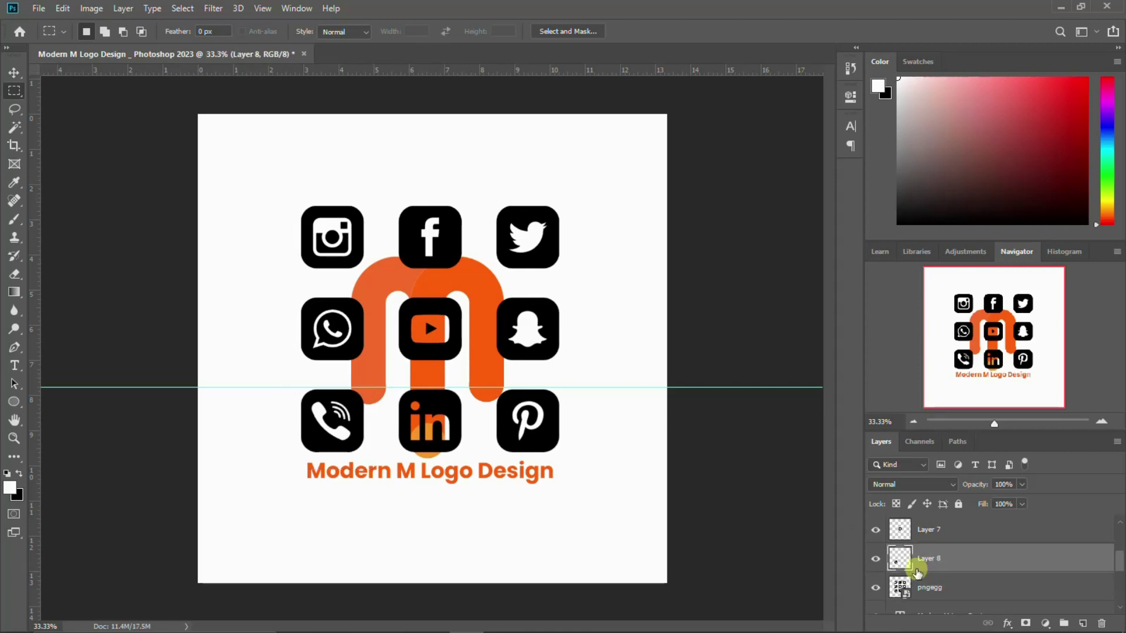
left_click(872, 582)
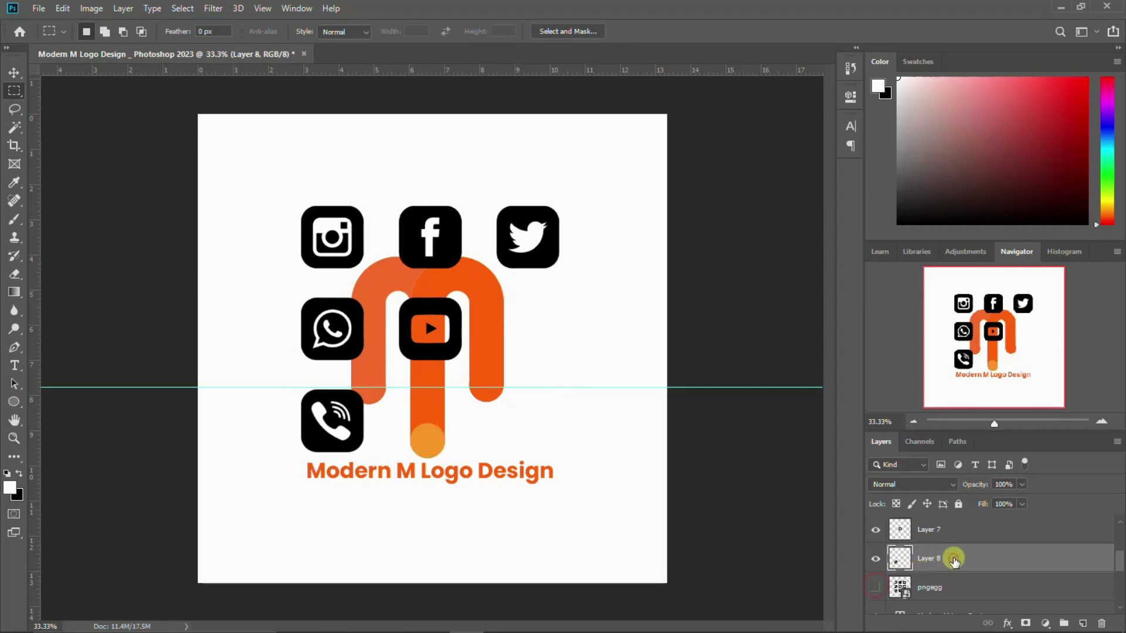
scroll(953, 561, "up", 4)
left_click(949, 531, "shift")
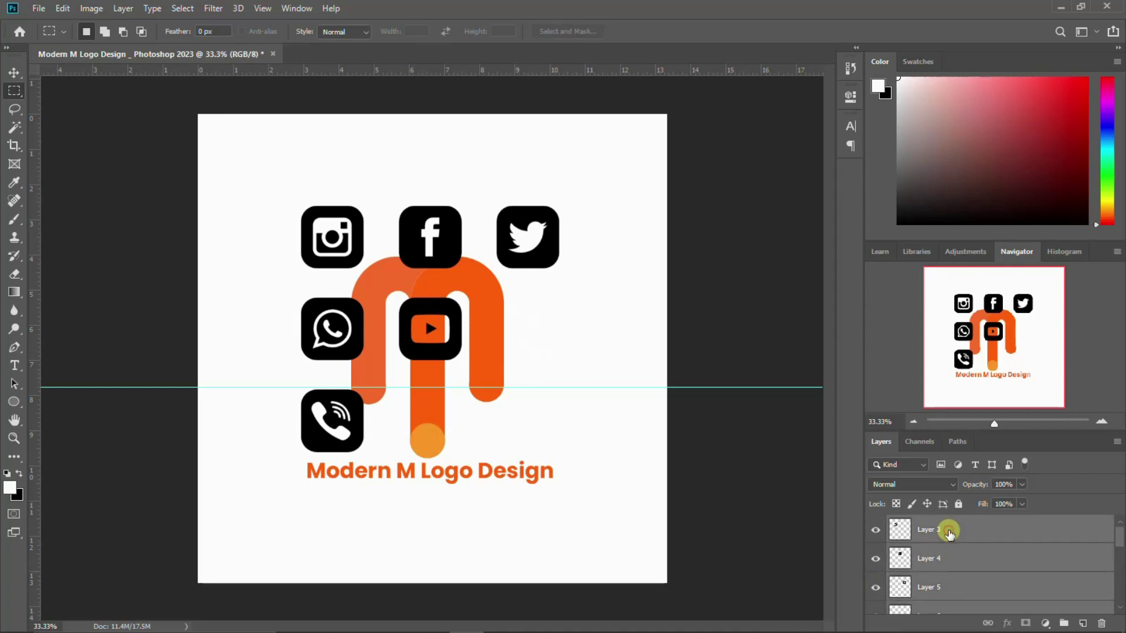
- Shrink the six icons together to about 25.6% and place them below the caption's left end
key("ctrl+t")
left_click_drag(550, 447, 470, 389)
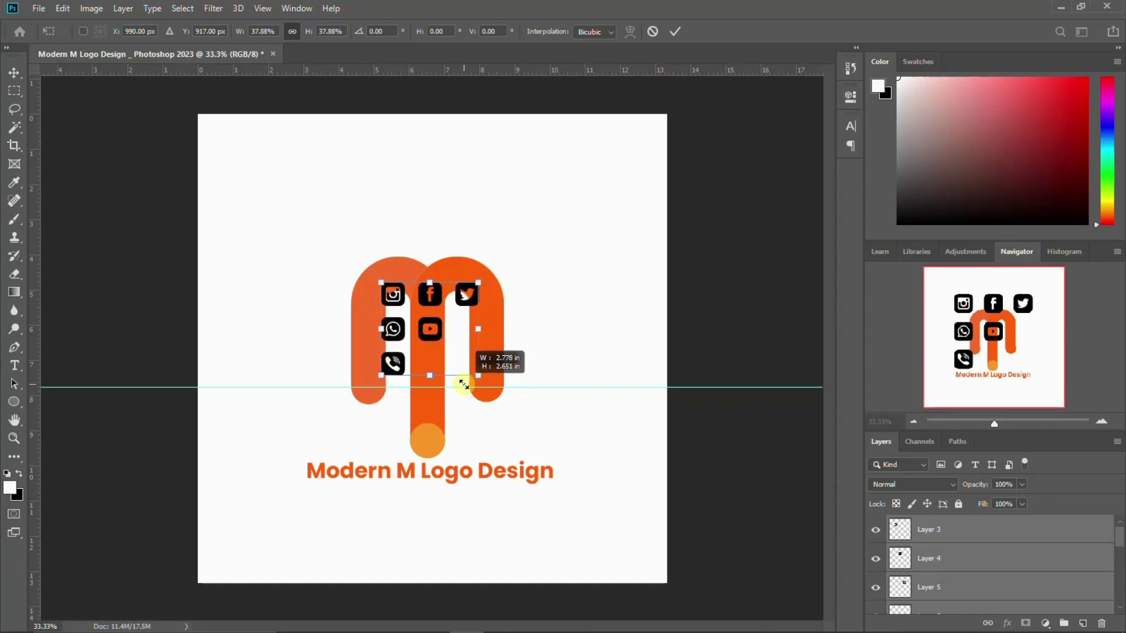
mouse_move(470, 388)
left_mouse_down()
mouse_move(472, 370)
mouse_move(401, 415)
mouse_move(414, 433)
mouse_move(358, 528)
left_mouse_up()
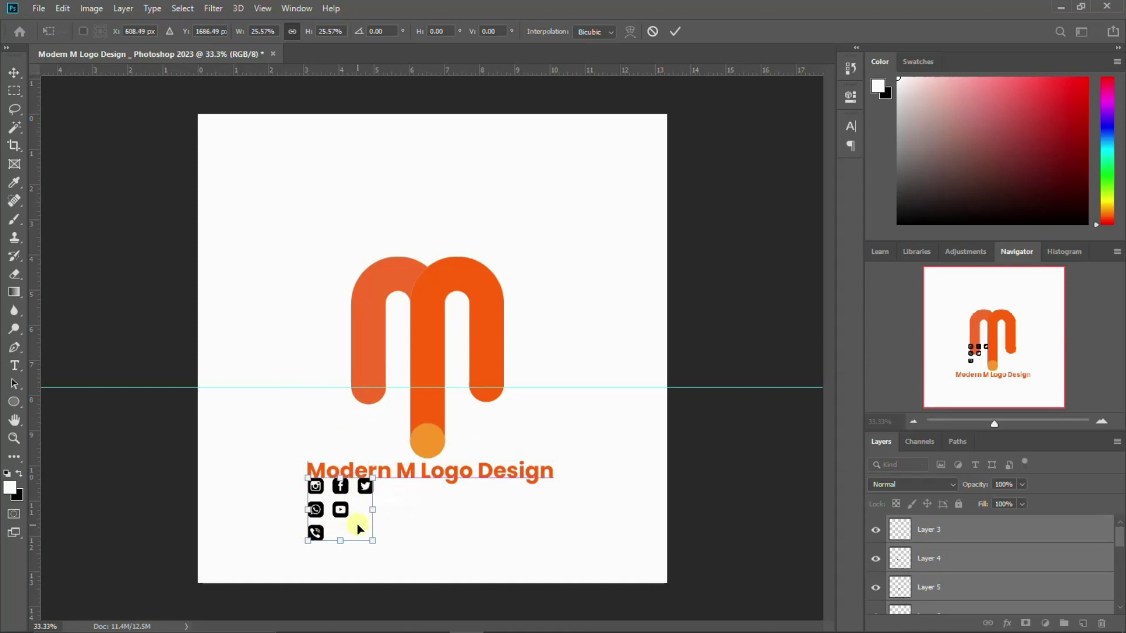
left_click_drag(351, 505, 351, 509)
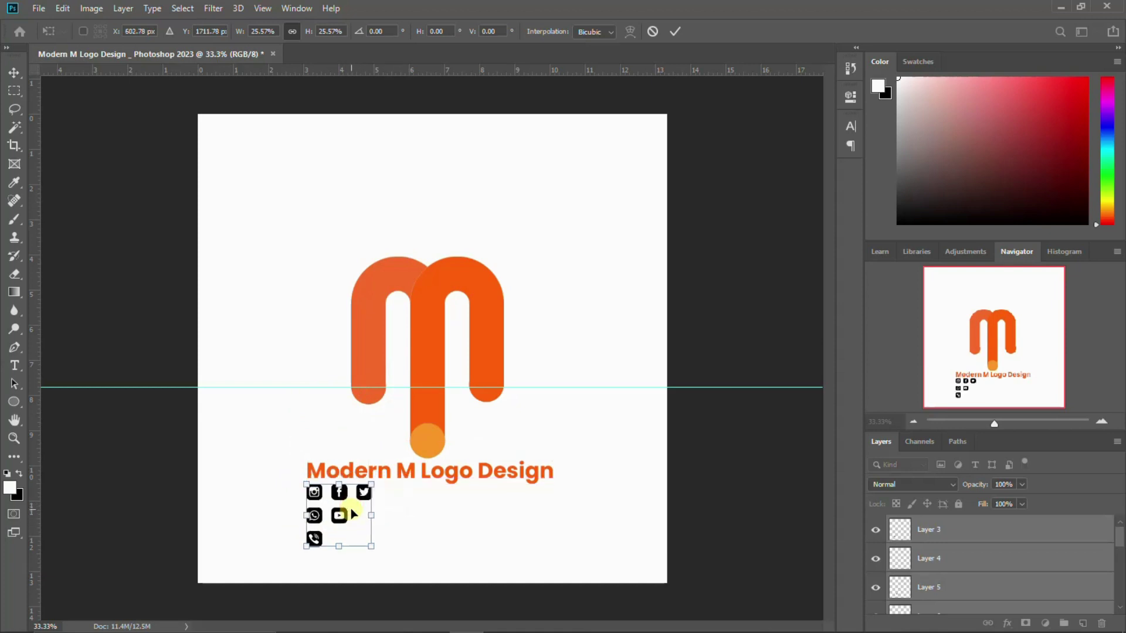
key("Return")
key("m")
key("v")
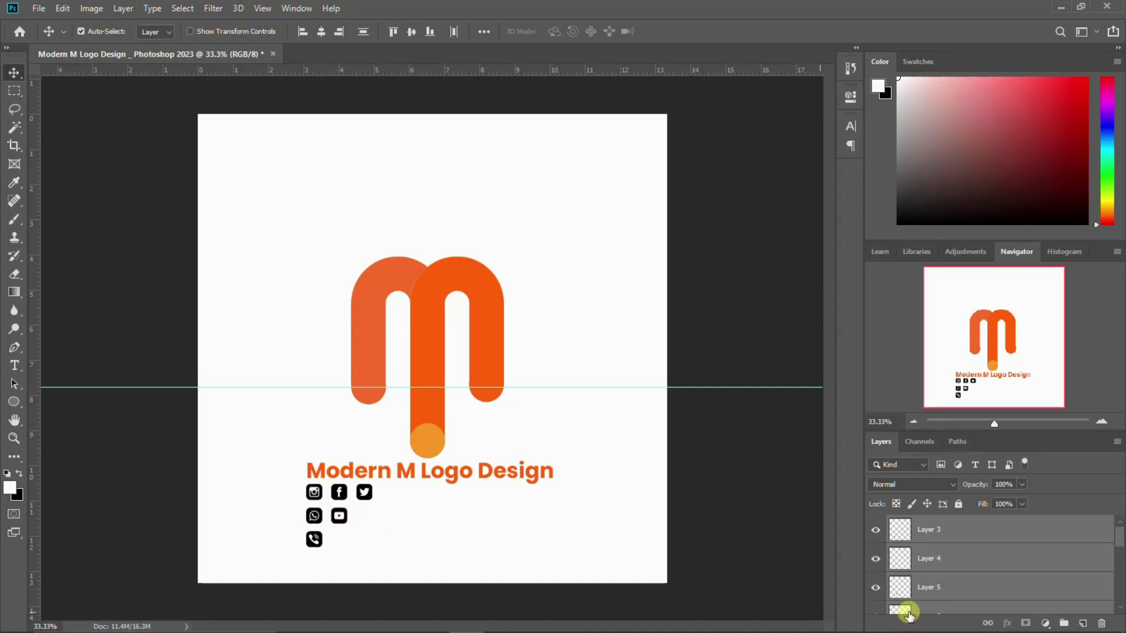
- Line up the Instagram, Facebook, Twitter and YouTube icons side by side in one row
left_click(951, 583)
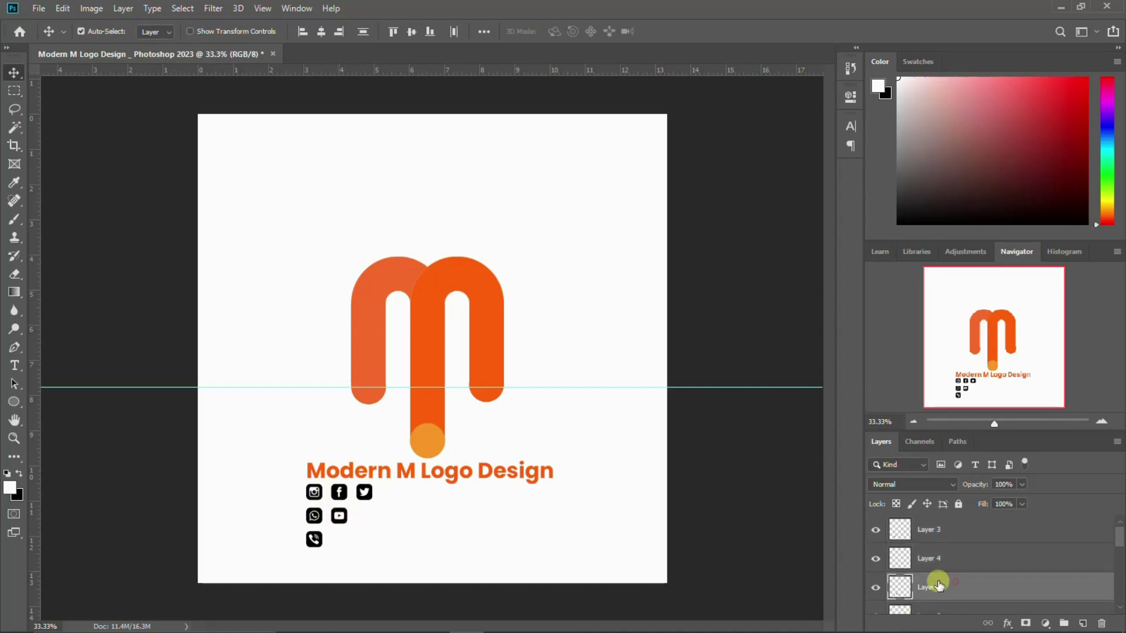
left_click(346, 519)
left_click_drag(346, 519, 391, 497)
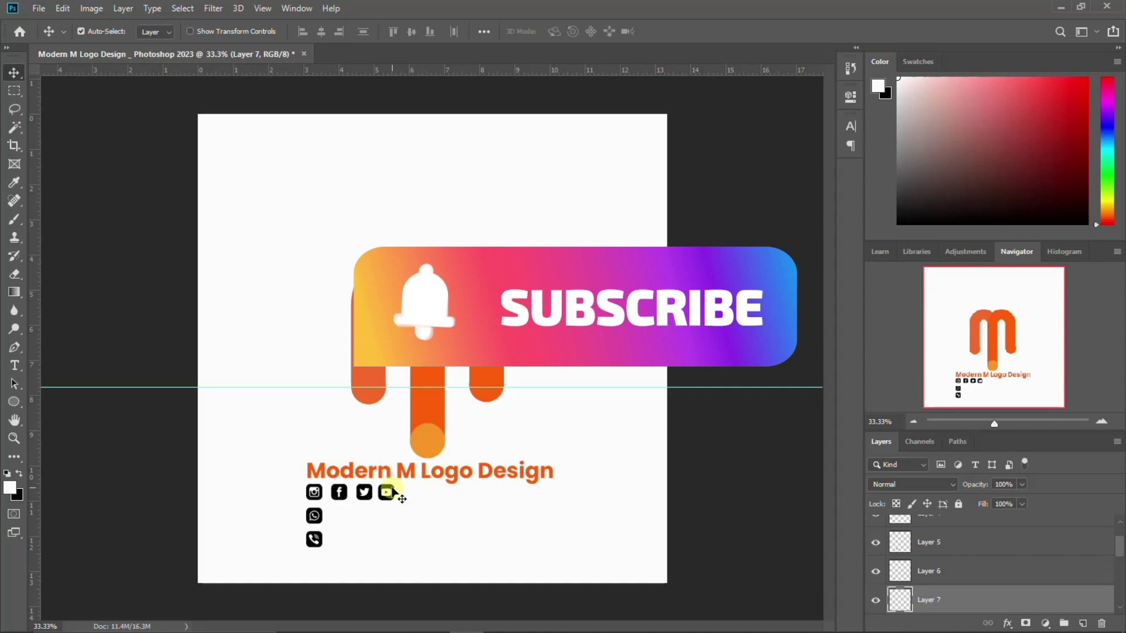
left_click(344, 494)
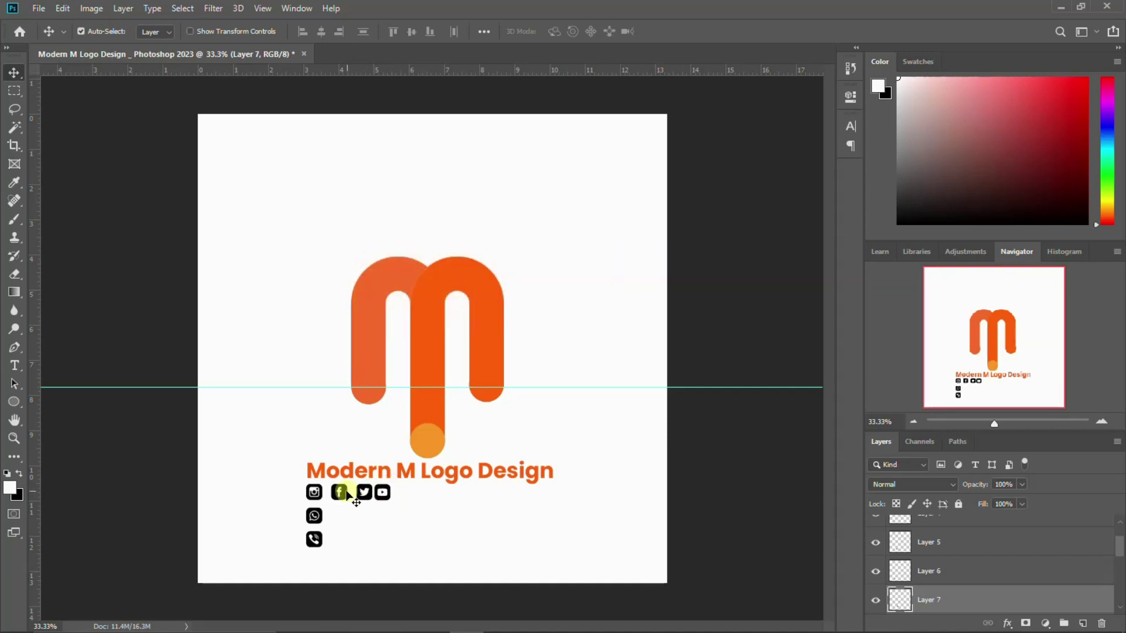
left_click_drag(346, 495, 337, 494)
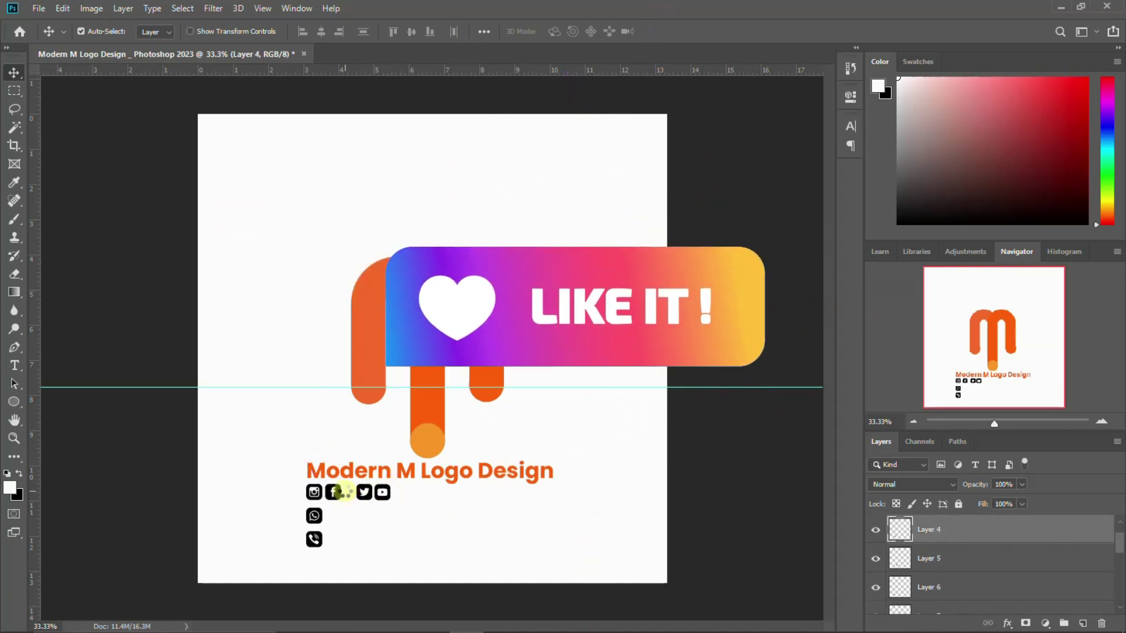
left_click(363, 495)
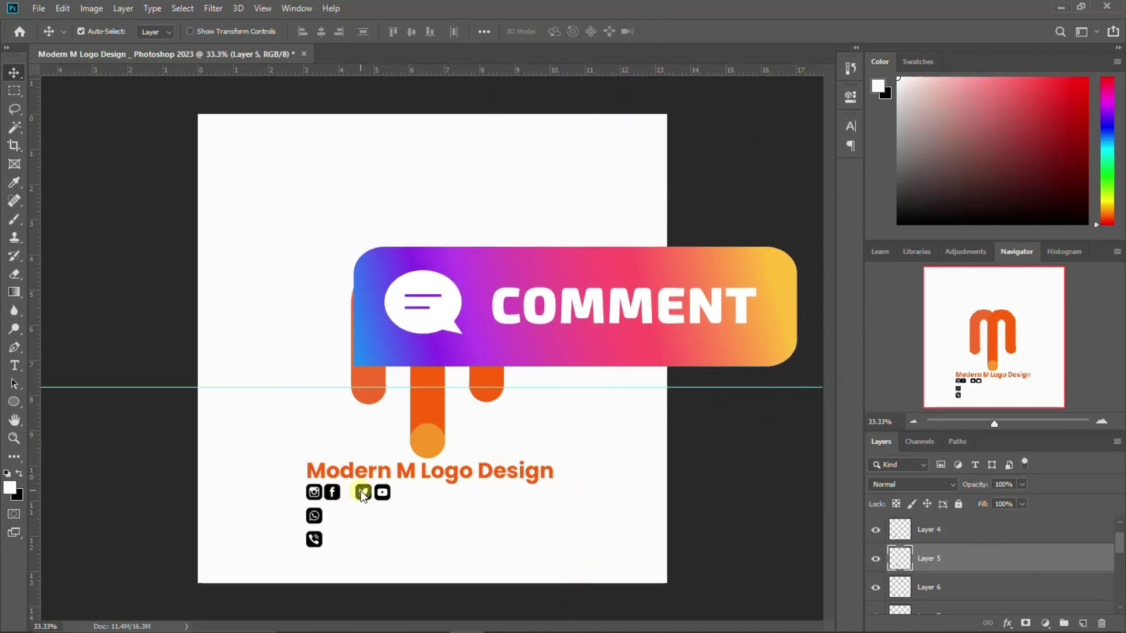
left_click_drag(364, 494, 355, 492)
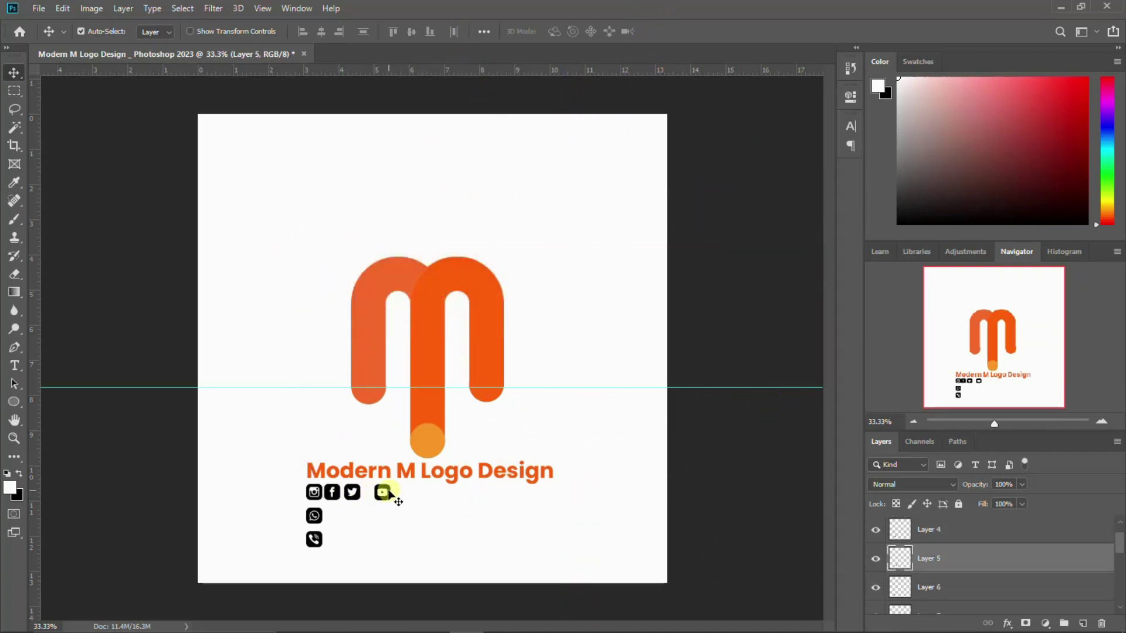
left_click_drag(390, 495, 378, 494)
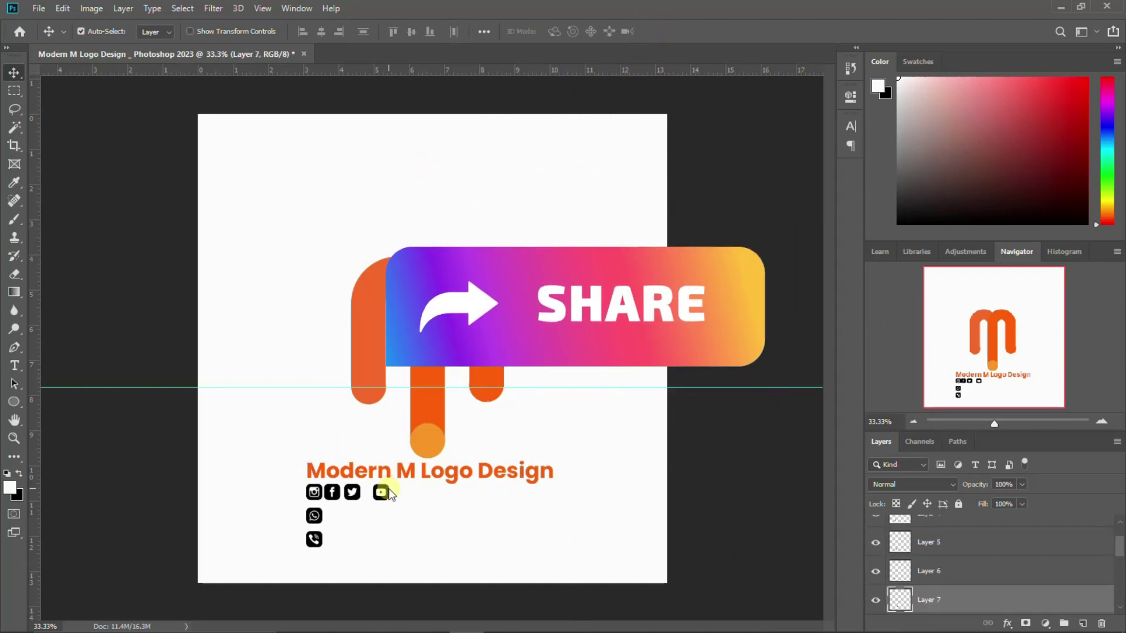
- Move the WhatsApp icon up into the row, right of the other four icons
left_click_drag(317, 517, 340, 540)
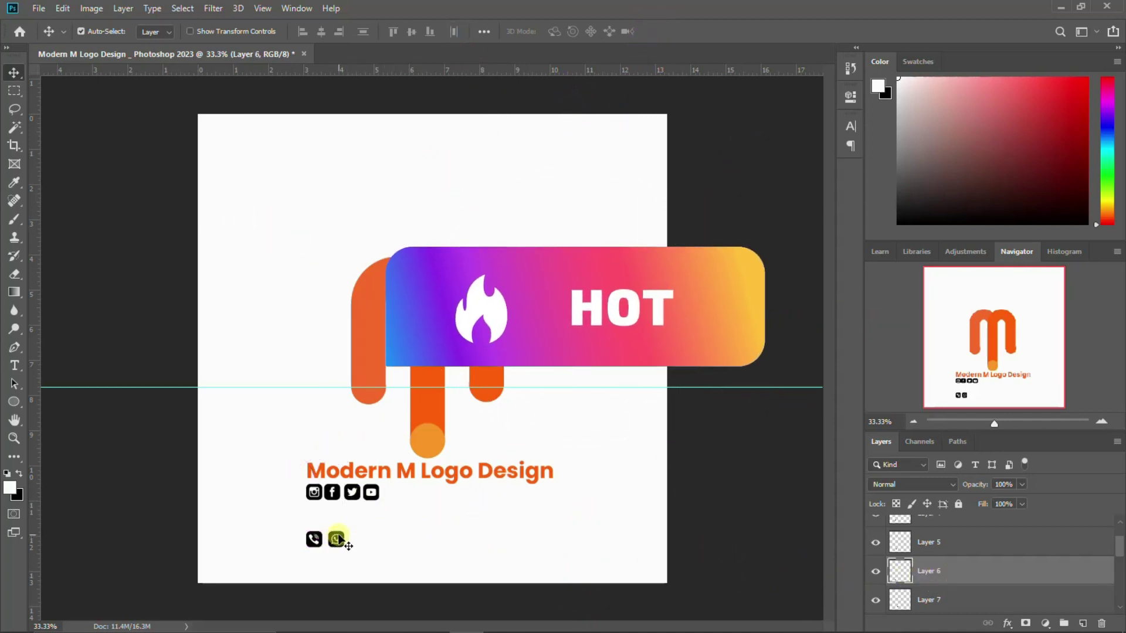
mouse_move(336, 539)
left_mouse_down()
mouse_move(416, 521)
mouse_move(430, 493)
left_mouse_up()
mouse_move(311, 539)
left_mouse_down()
mouse_move(472, 519)
mouse_move(326, 540)
mouse_move(451, 503)
left_mouse_up()
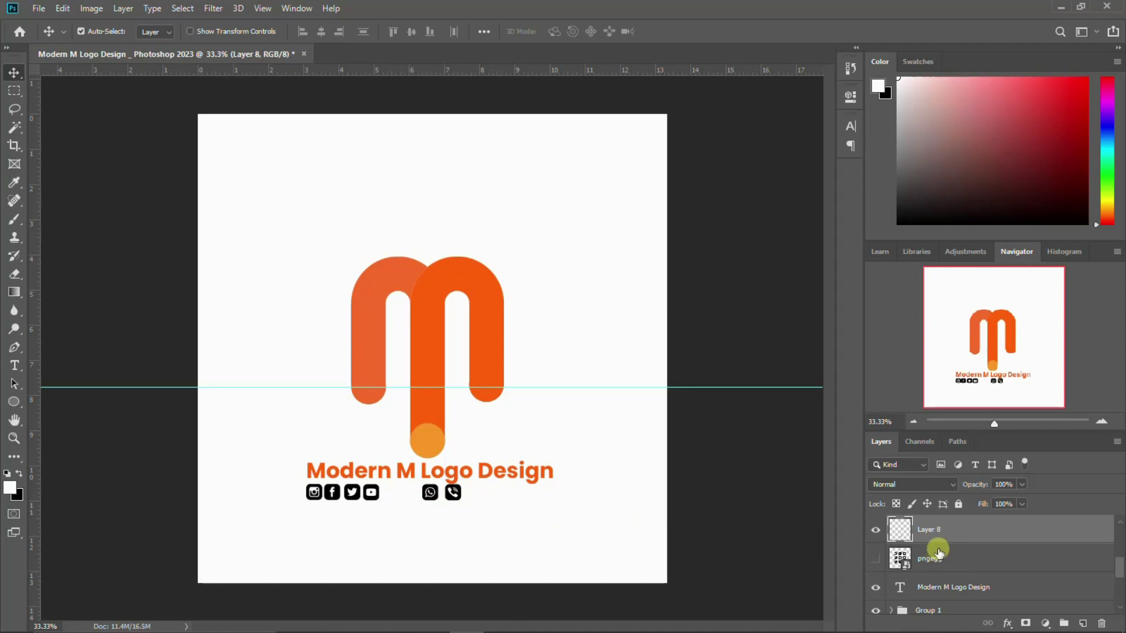
scroll(942, 537, "up", 1)
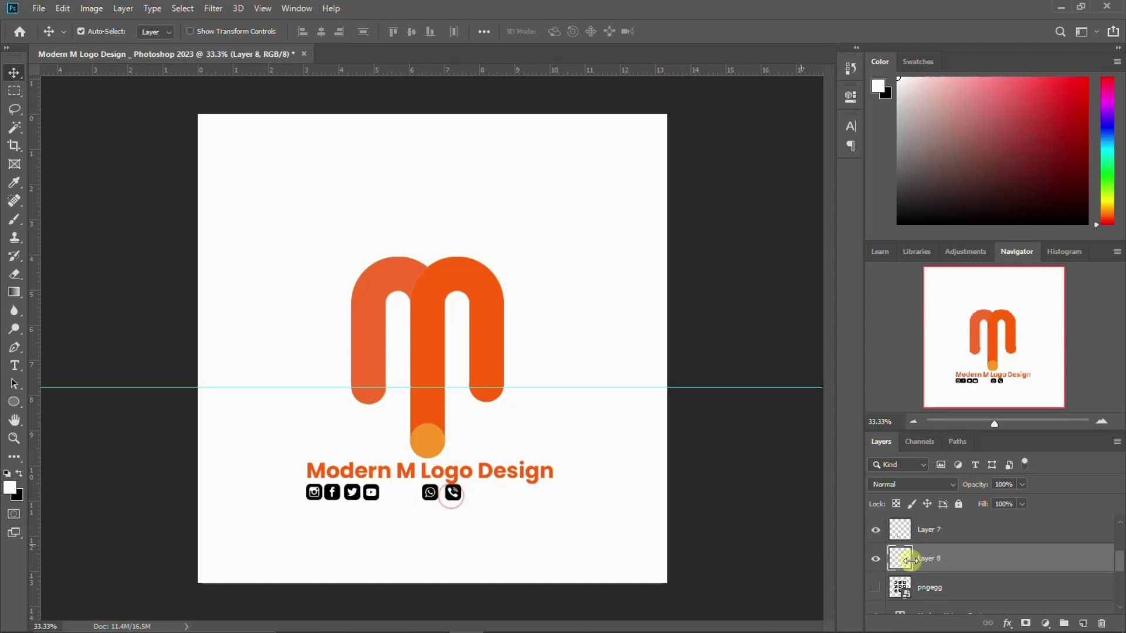
- Restack Layer 6 below Layer 7 and slide the WhatsApp and phone pair right under the caption's end
left_click(876, 560)
left_click(433, 498)
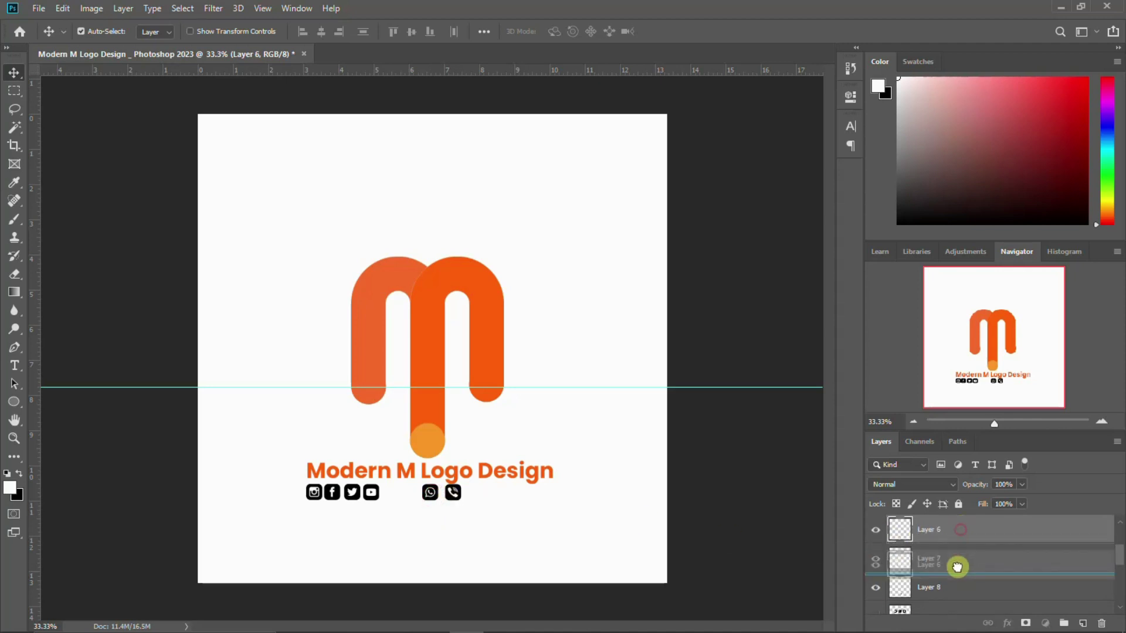
left_click_drag(959, 532, 954, 565)
left_click(936, 589, "ctrl")
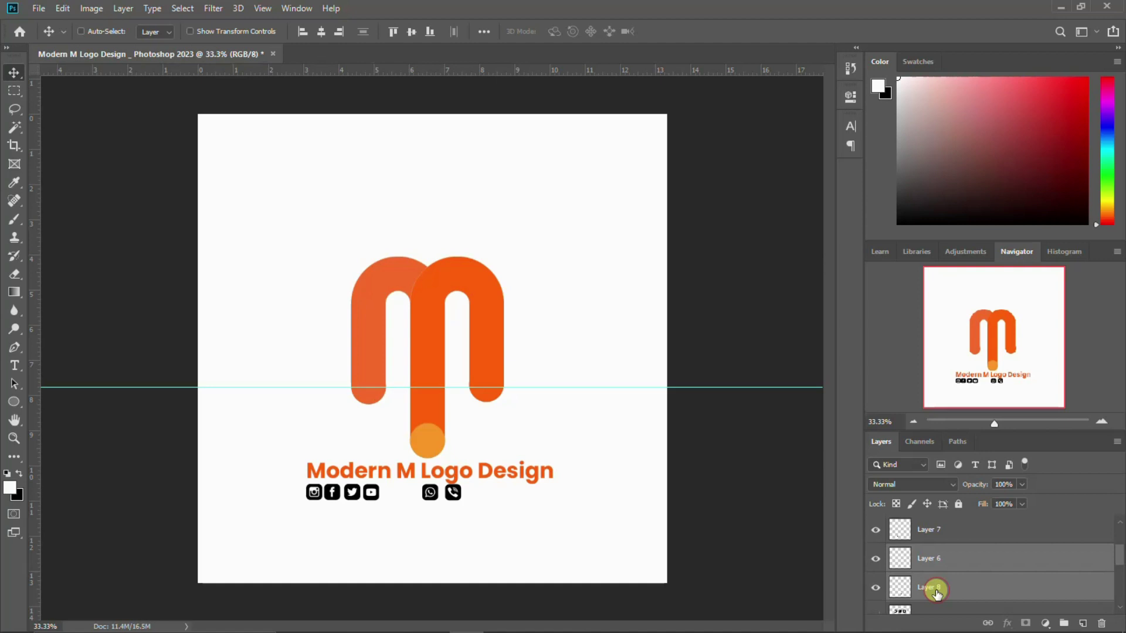
key("ctrl+t")
left_click_drag(450, 496, 506, 495)
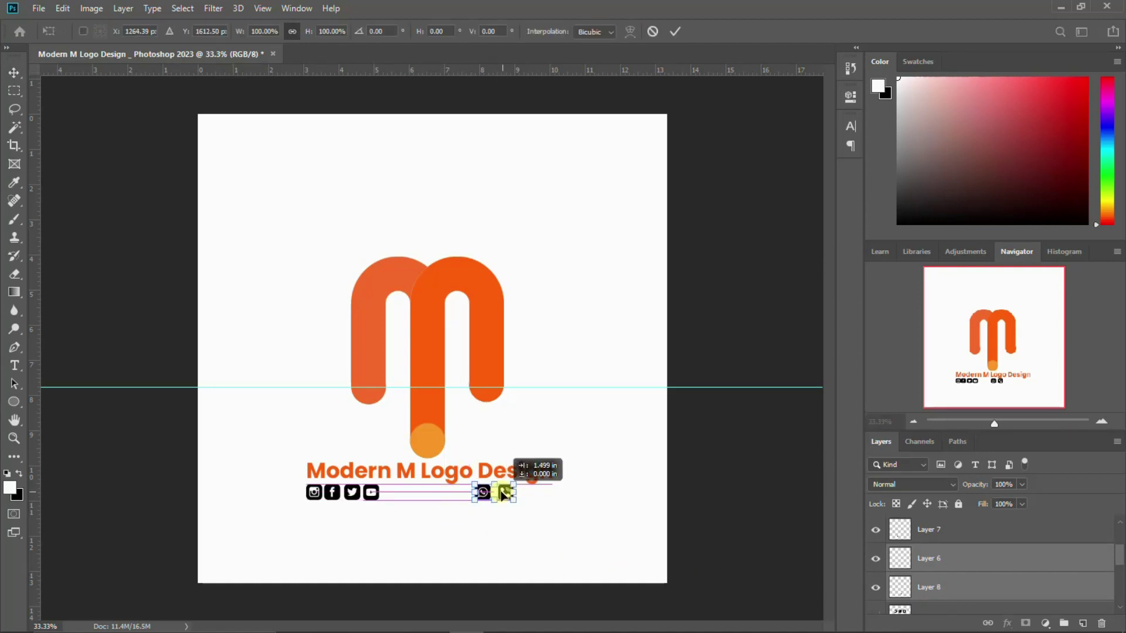
left_click_drag(505, 495, 502, 492)
key("Return")
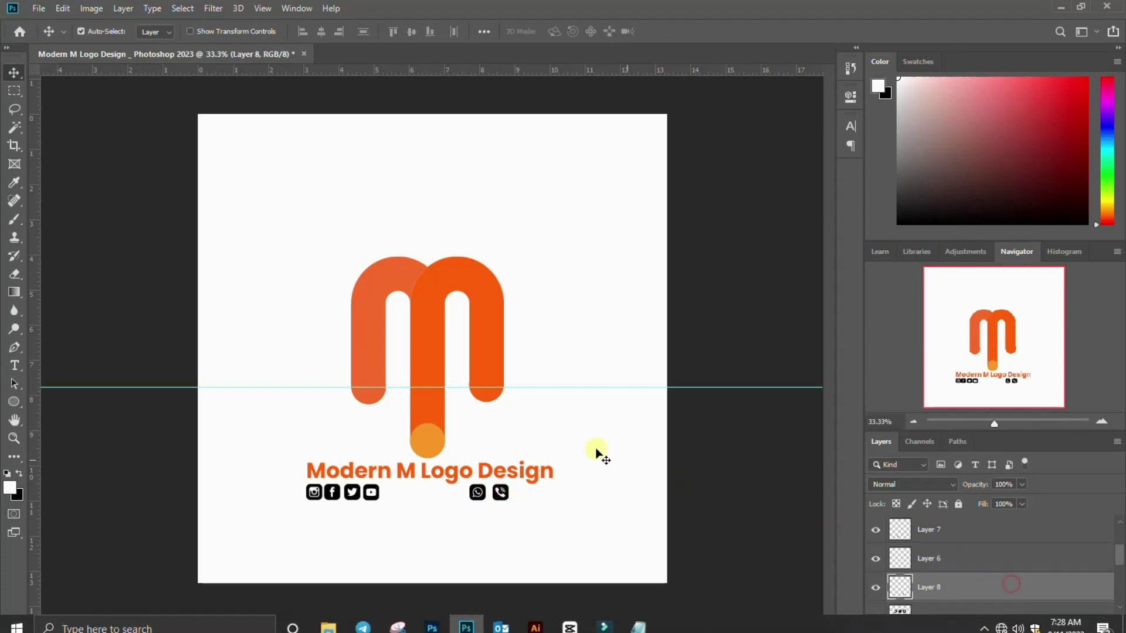
left_click(490, 495)
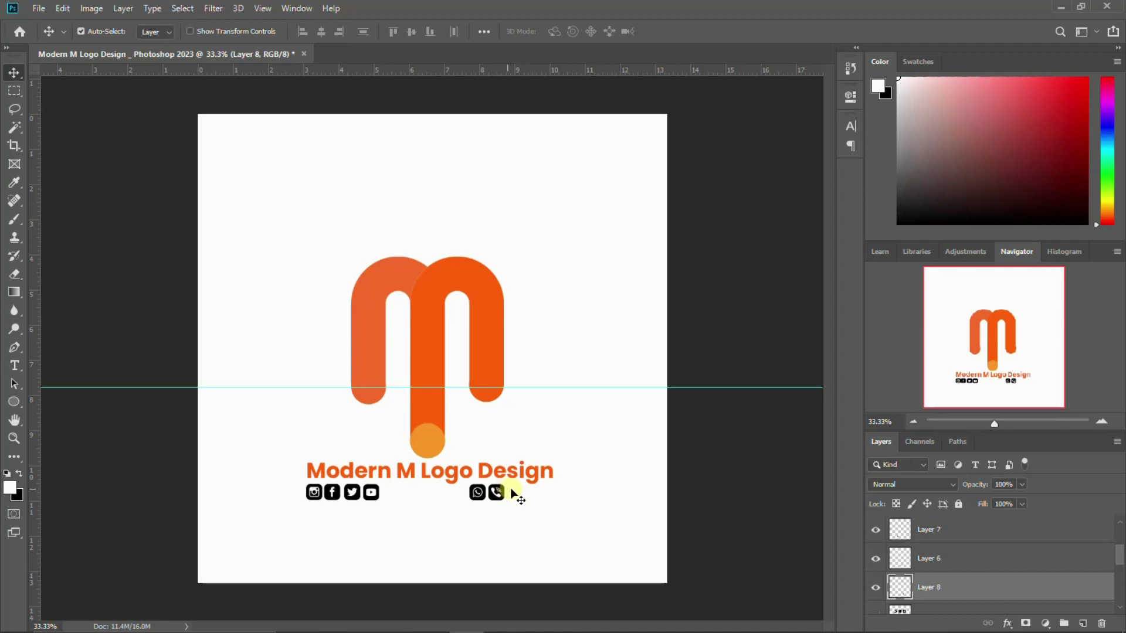
- Paste the contact phone number from Notepad as a new text layer beside the WhatsApp and phone icons
key("t")
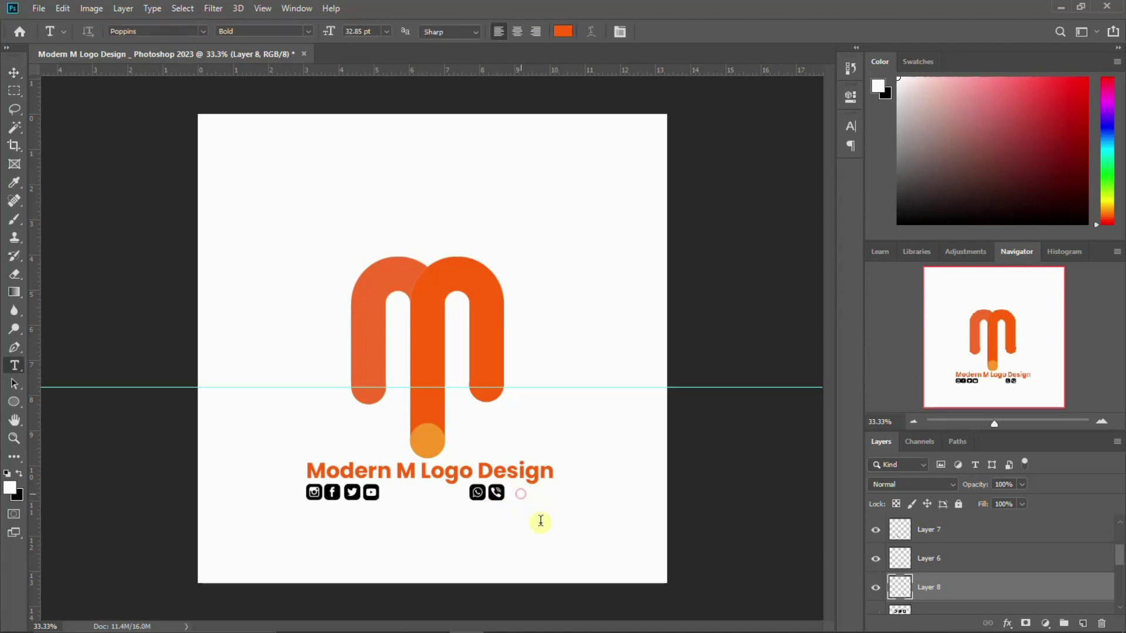
left_click(520, 493)
left_click(638, 618)
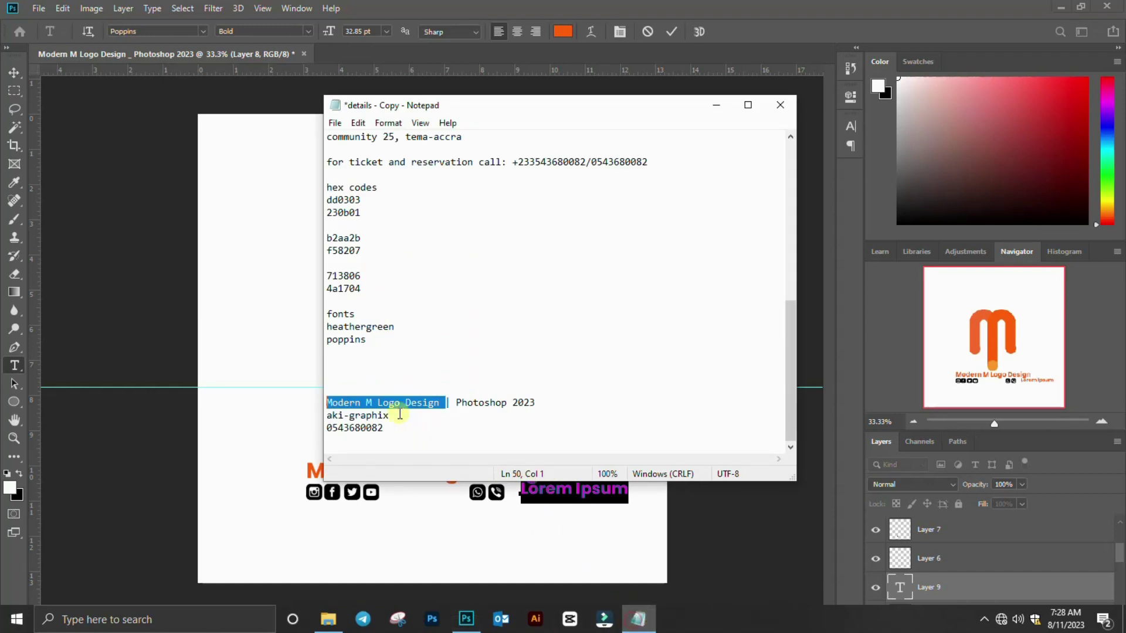
left_click_drag(384, 427, 295, 429)
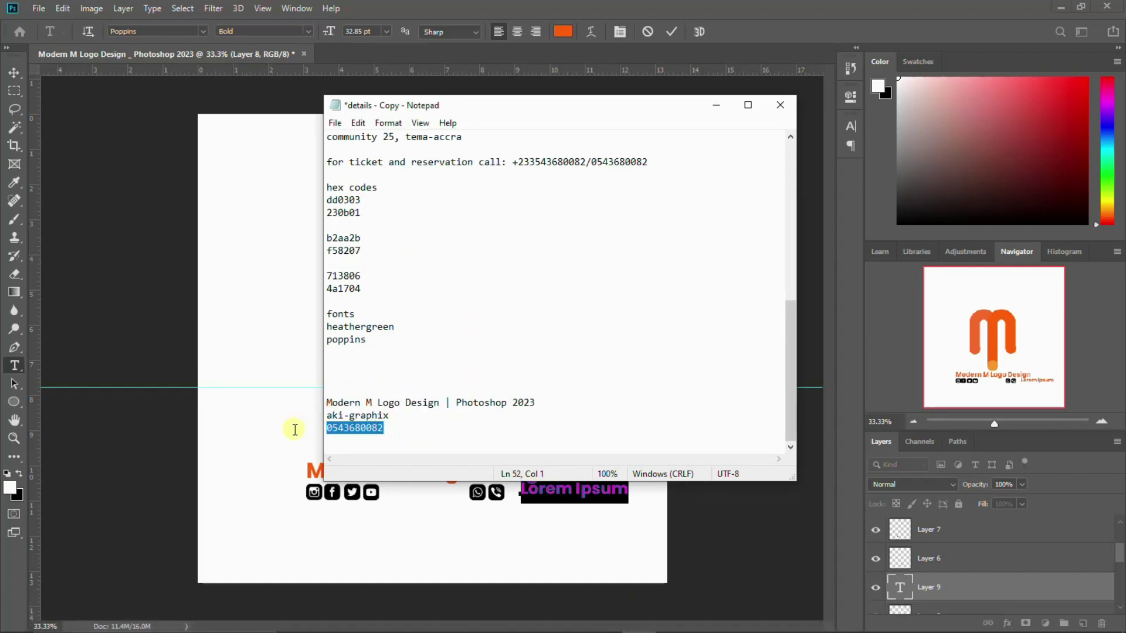
left_click(466, 626)
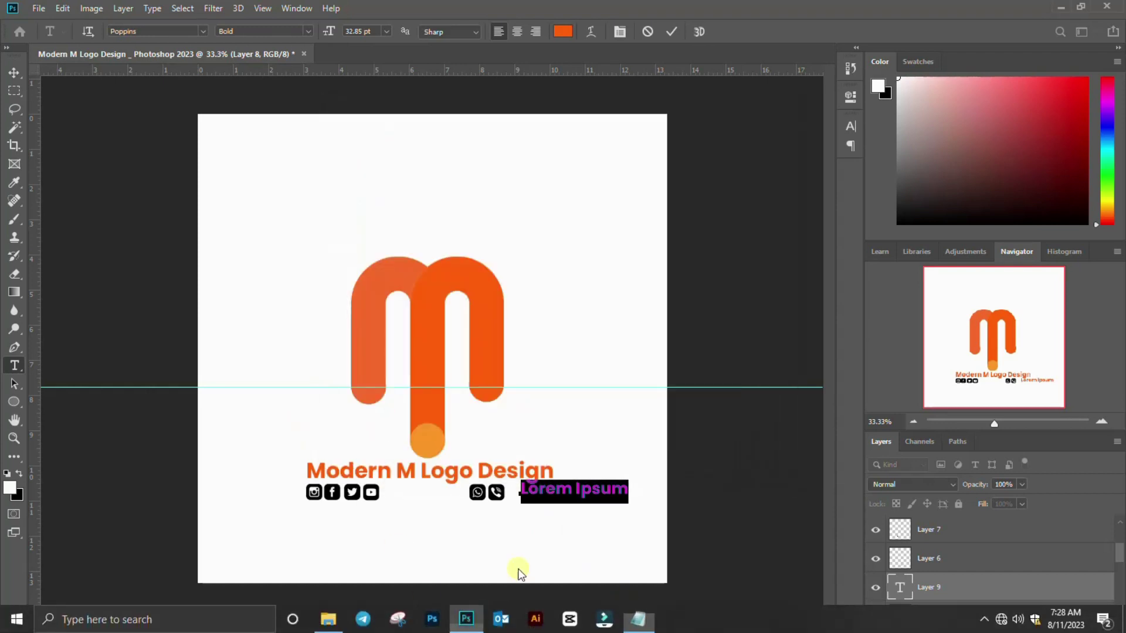
key("ctrl+v")
left_click(584, 509)
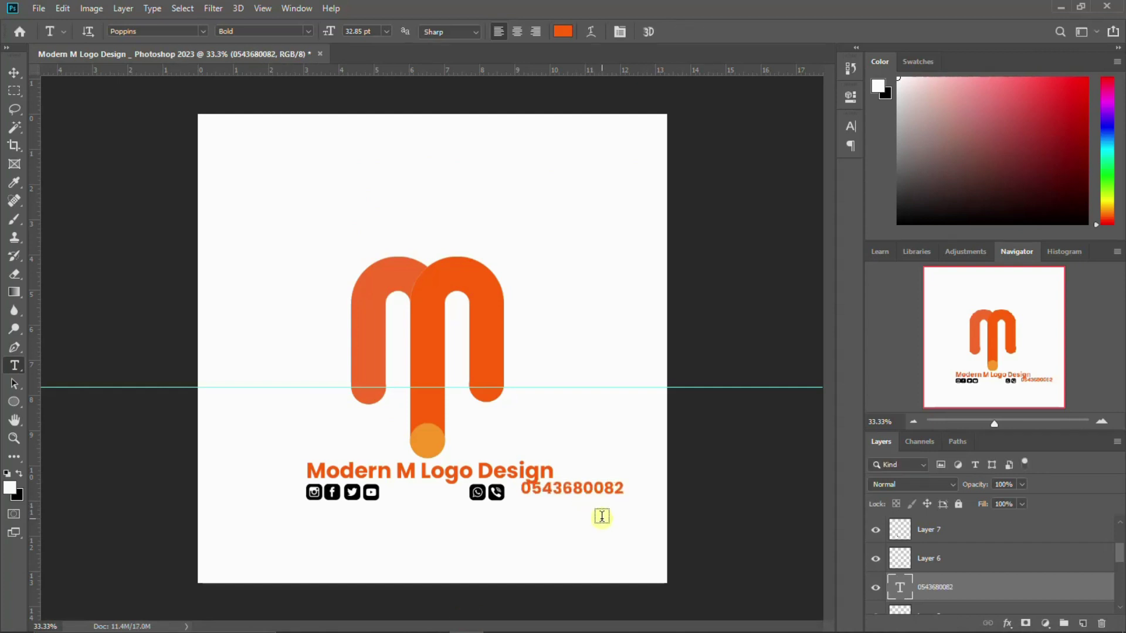
key("v")
left_click_drag(610, 495, 597, 497)
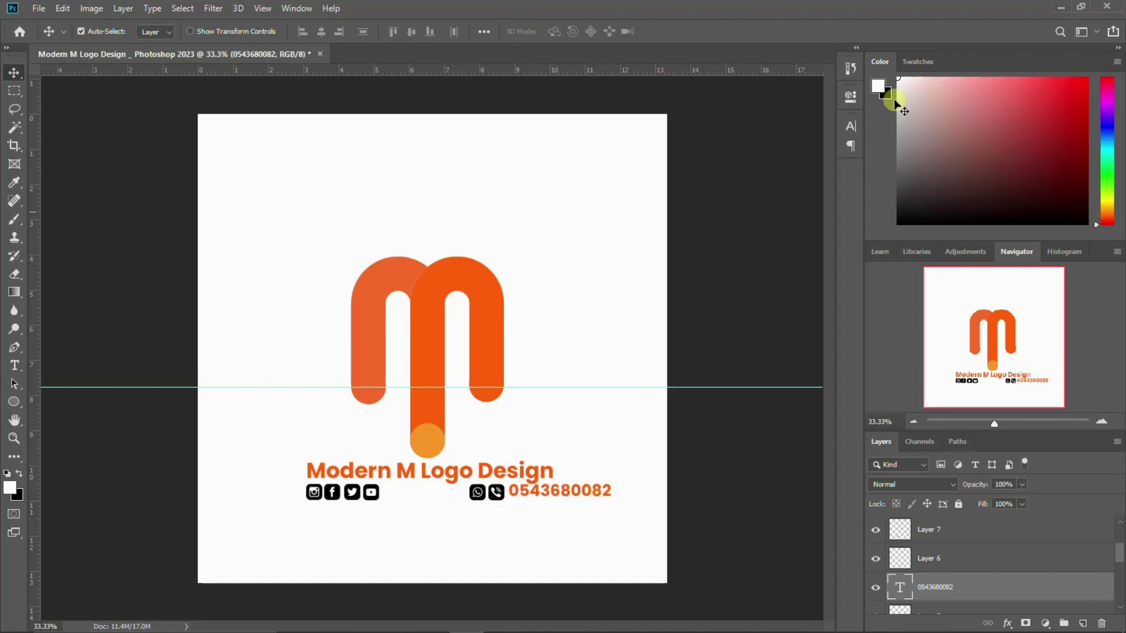
- Set the phone number text to Poppins Regular at 20 pt in the Character panel
left_click(844, 127)
left_click(827, 146)
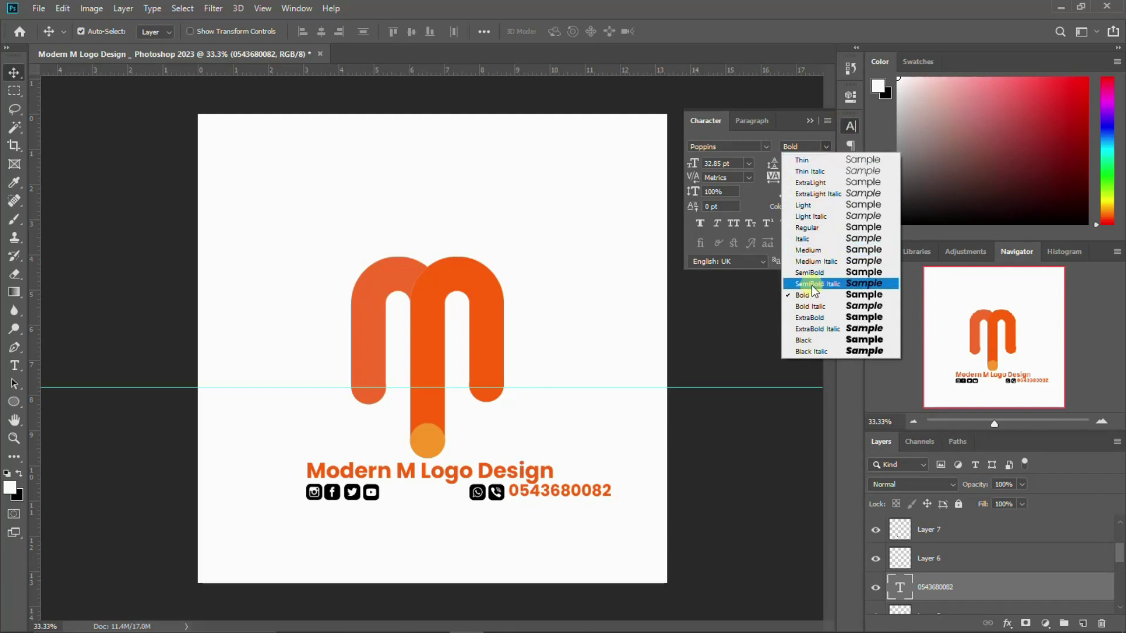
left_click(823, 228)
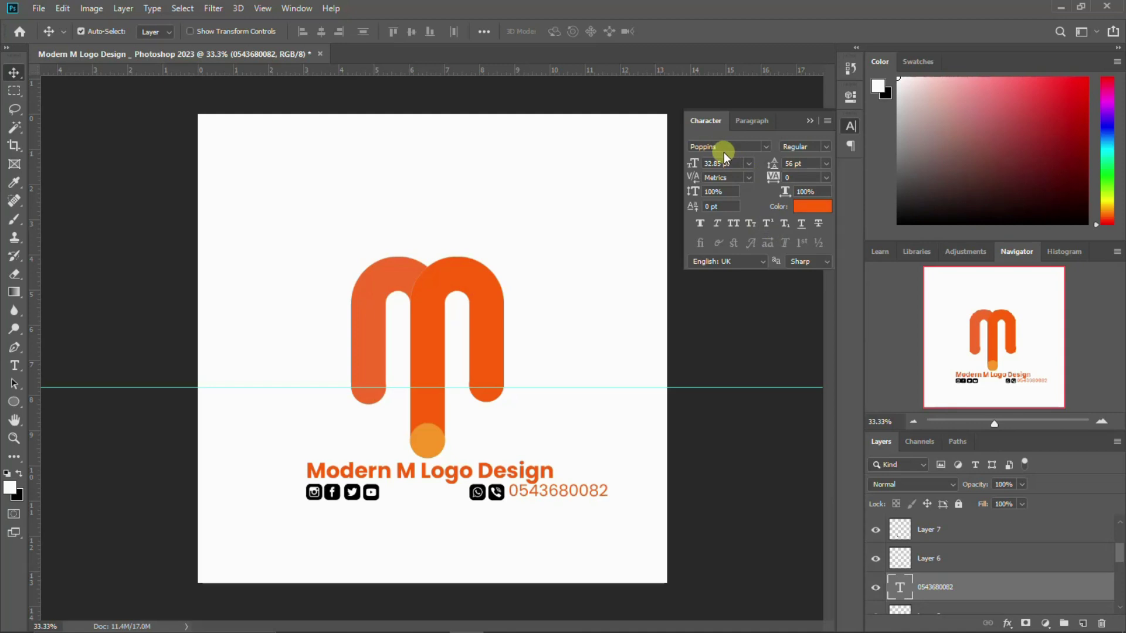
left_click(712, 162)
type("20")
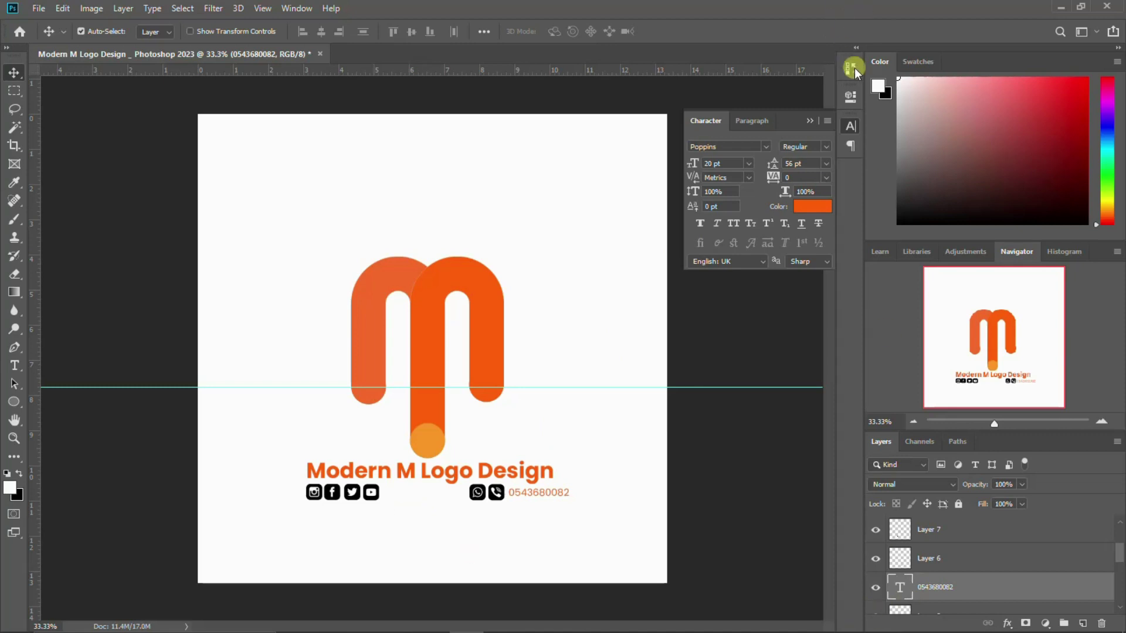
left_click(849, 128)
mouse_move(672, 624)
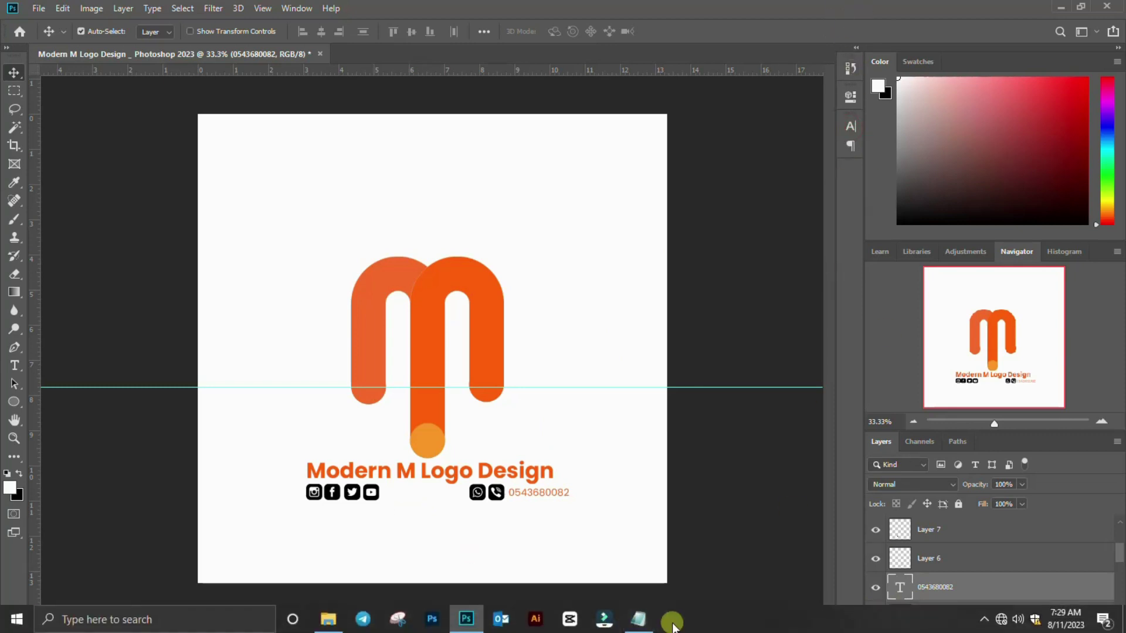
- Copy the social handle from the Notepad notes and select Layer 5 in the Layers panel
left_click(643, 619)
left_click_drag(392, 415, 308, 409)
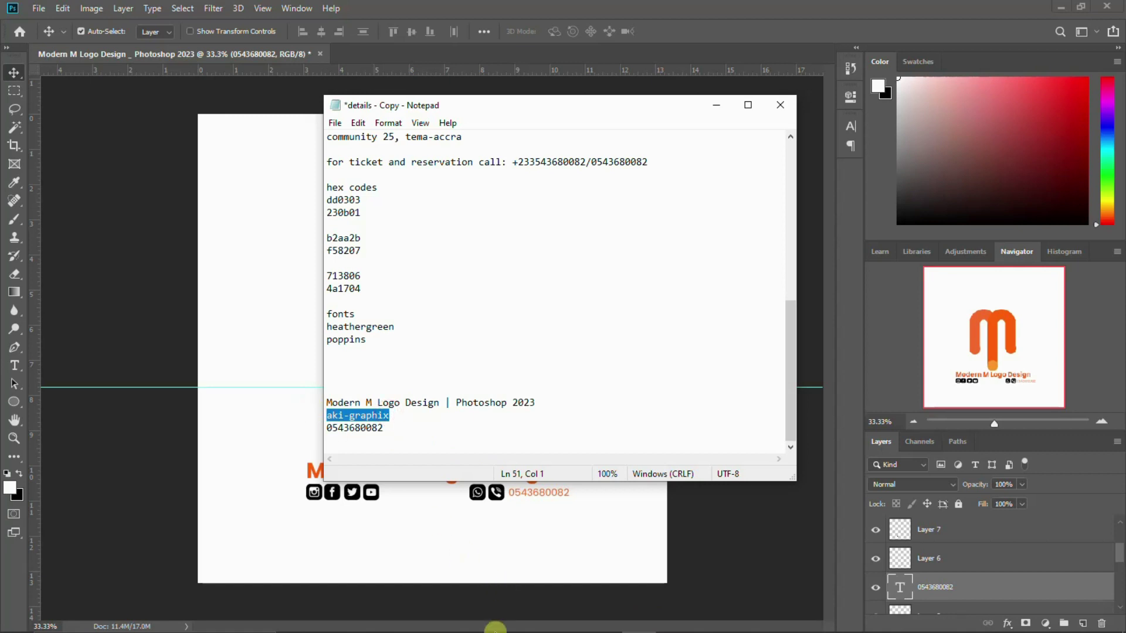
left_click(478, 619)
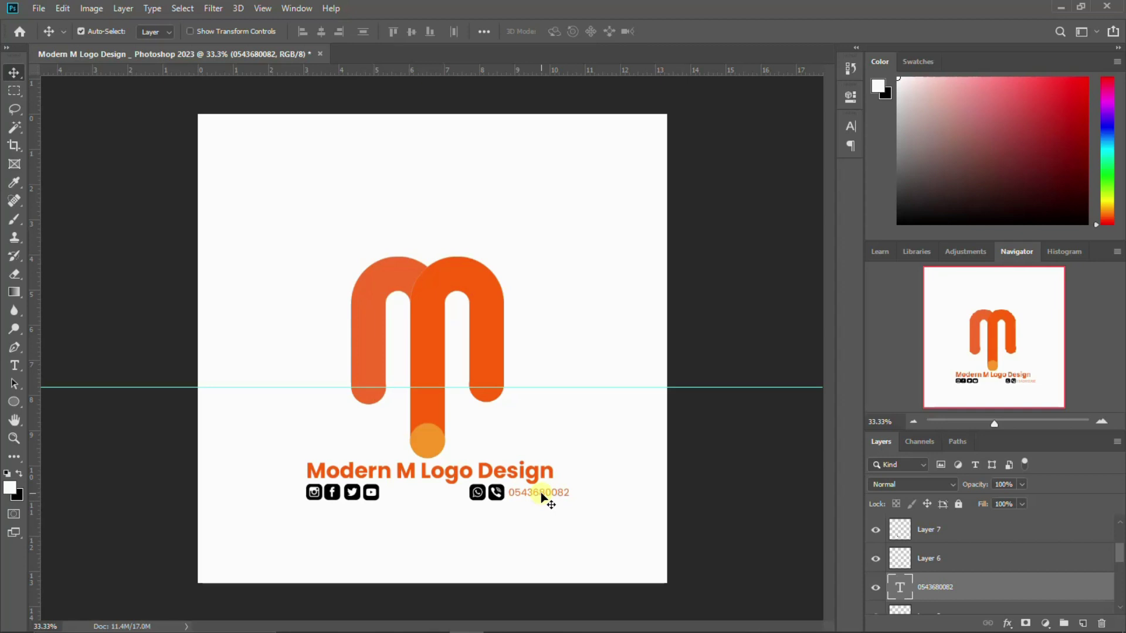
left_click(997, 596)
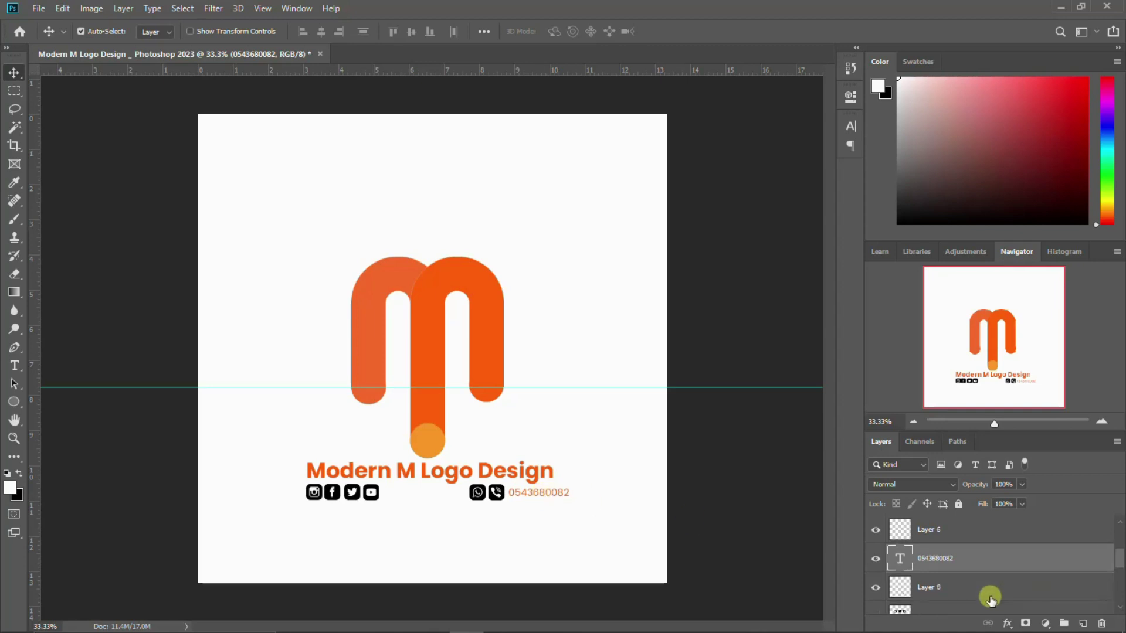
left_click_drag(989, 600, 936, 550)
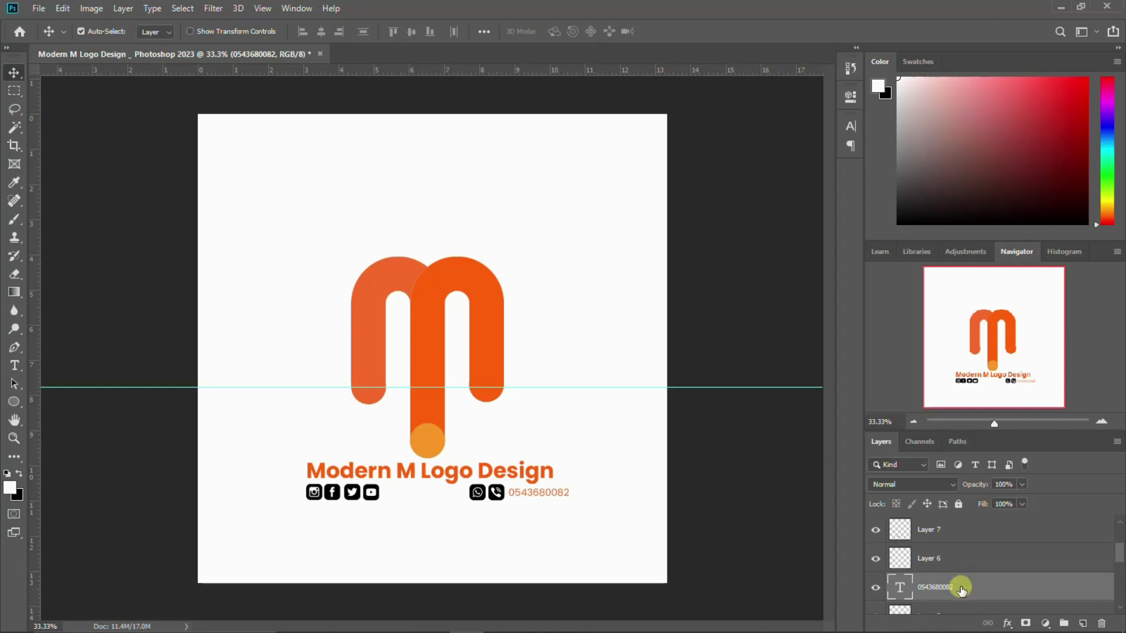
scroll(937, 550, "up", 2)
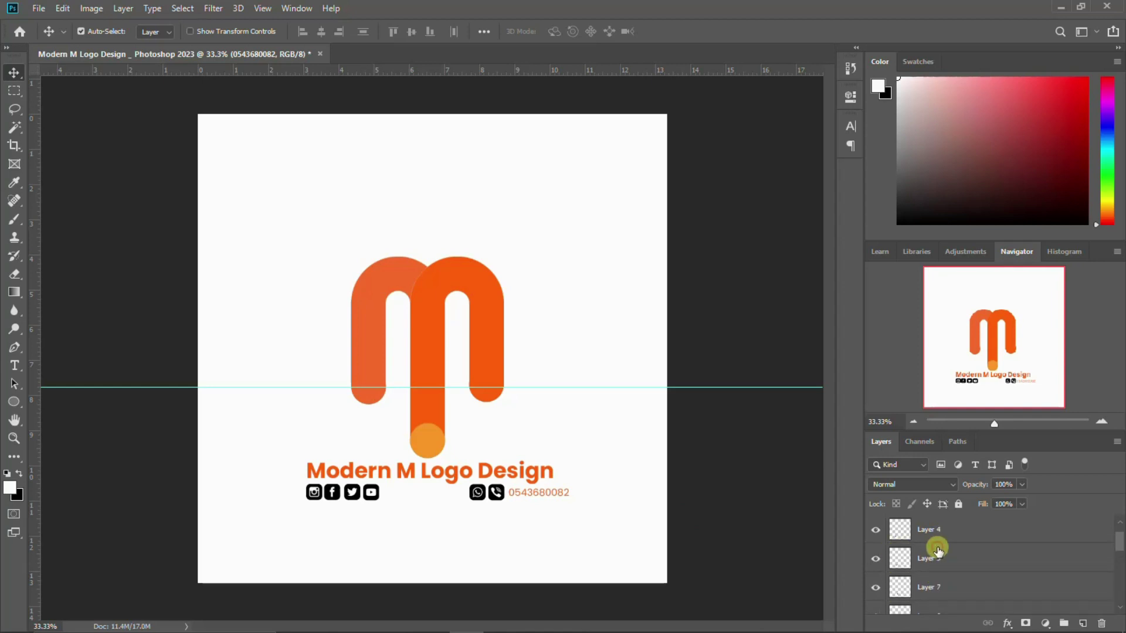
left_click(936, 550)
- Add the social handle as a text layer after the social icons, nudged slightly left
key("t")
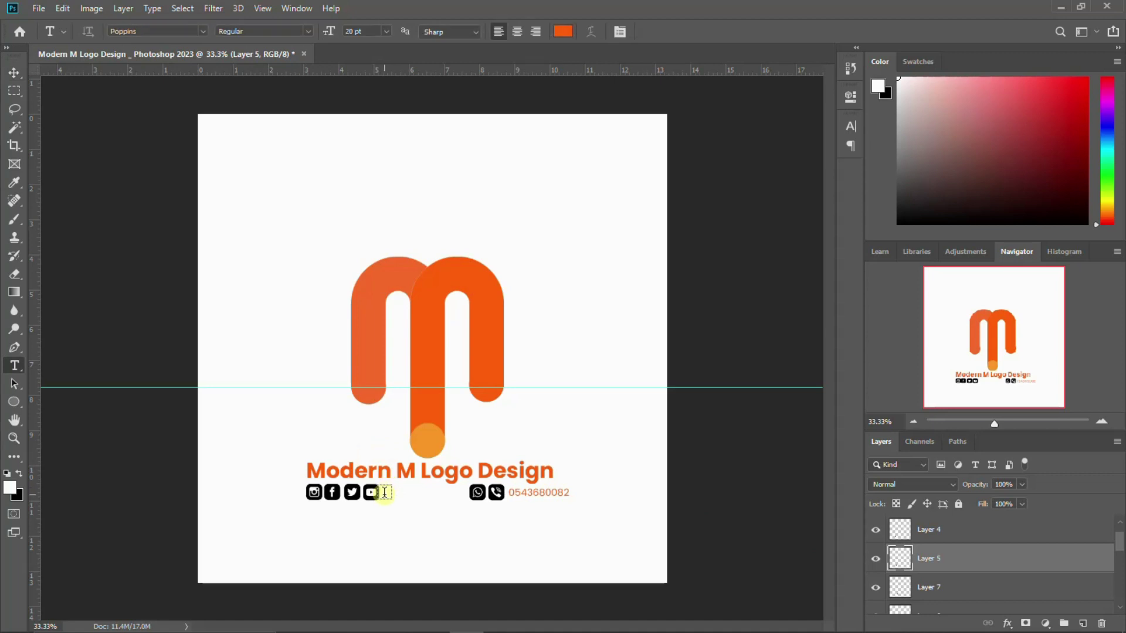
left_click(394, 492)
type("aki-graphix")
key("ctrl+Return")
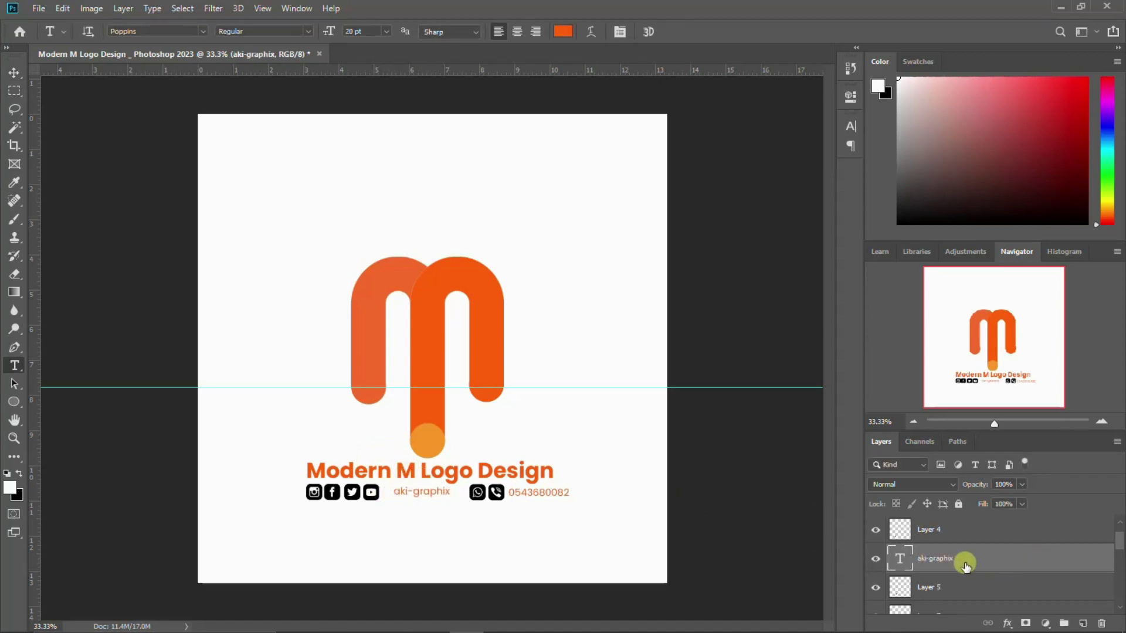
scroll(938, 560, "down", 1)
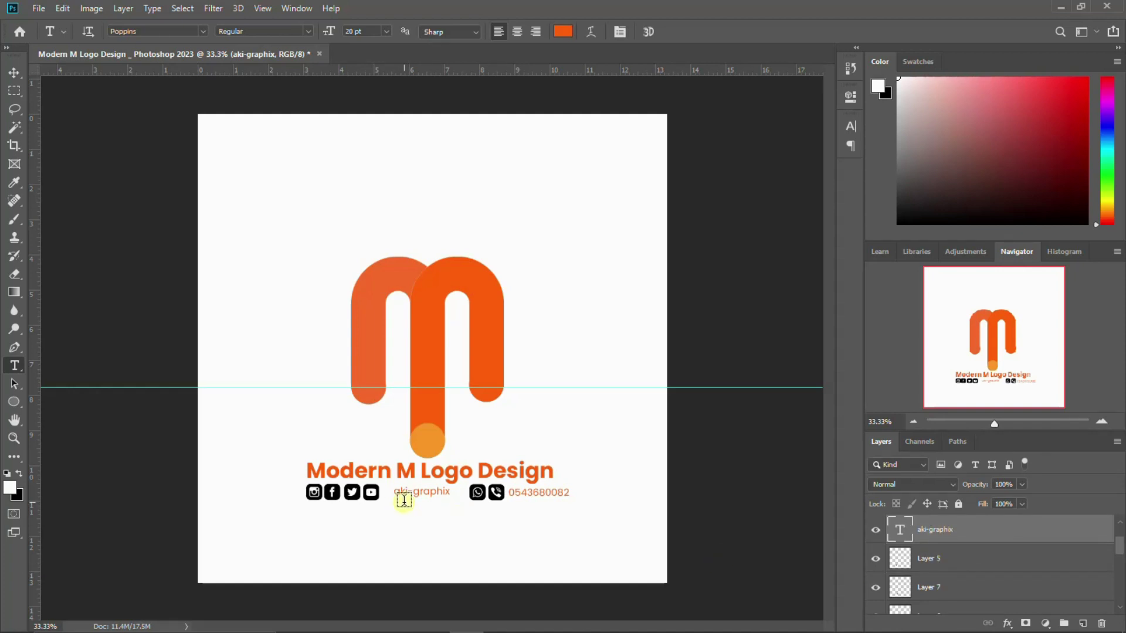
key("v")
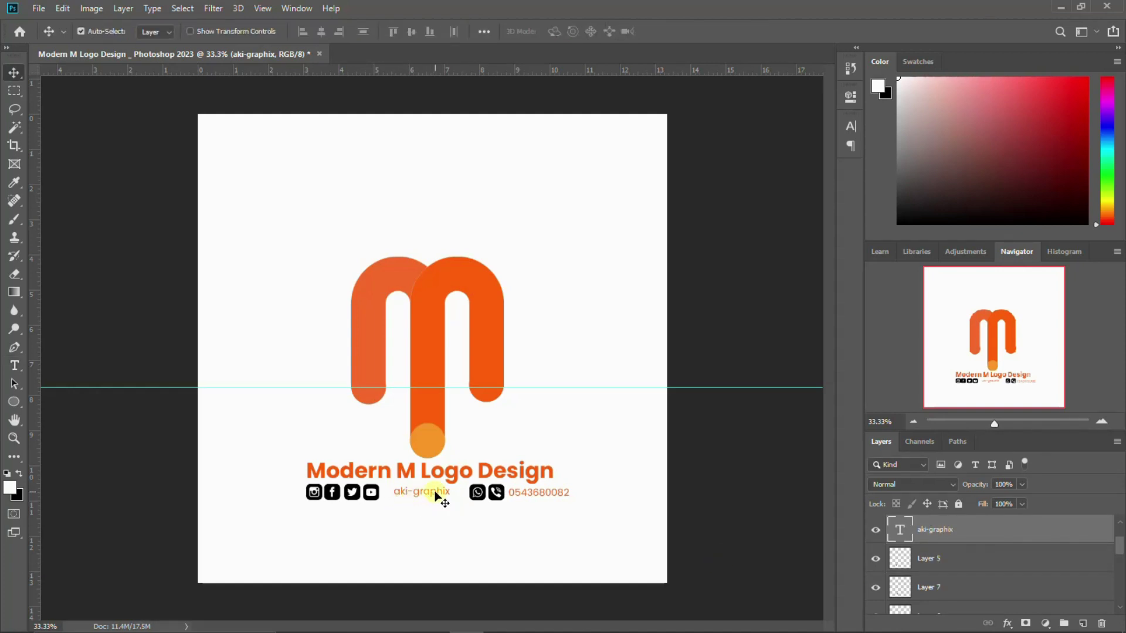
key("shift+Left")
- Select the phone and WhatsApp icon layers together and apply a Free Transform
left_click(497, 494)
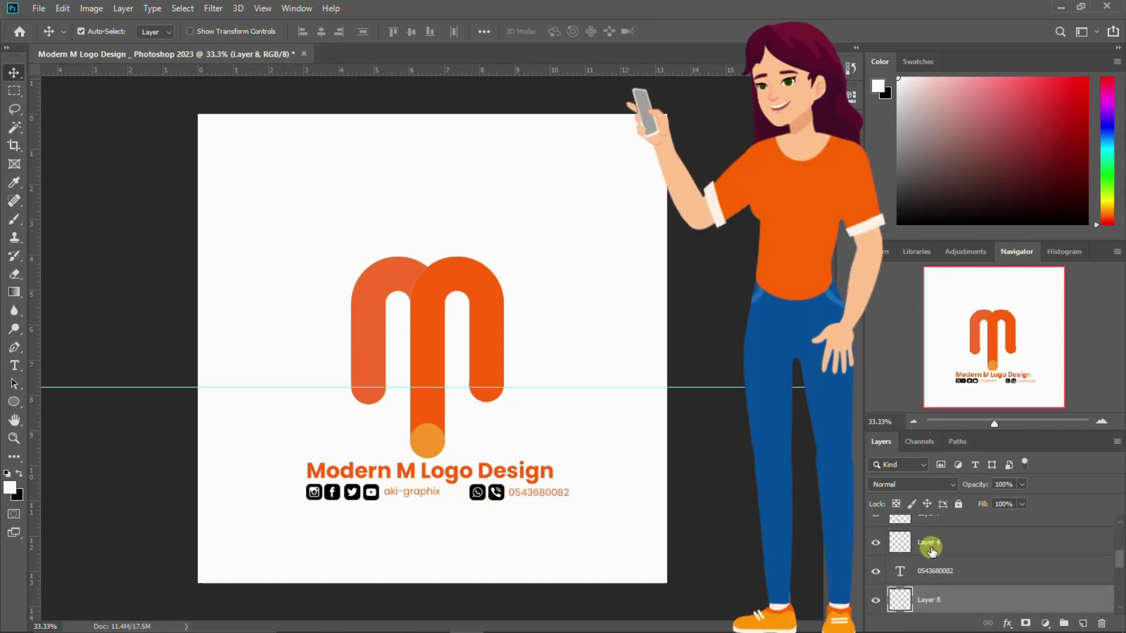
left_click(932, 542, "ctrl")
key("ctrl+t")
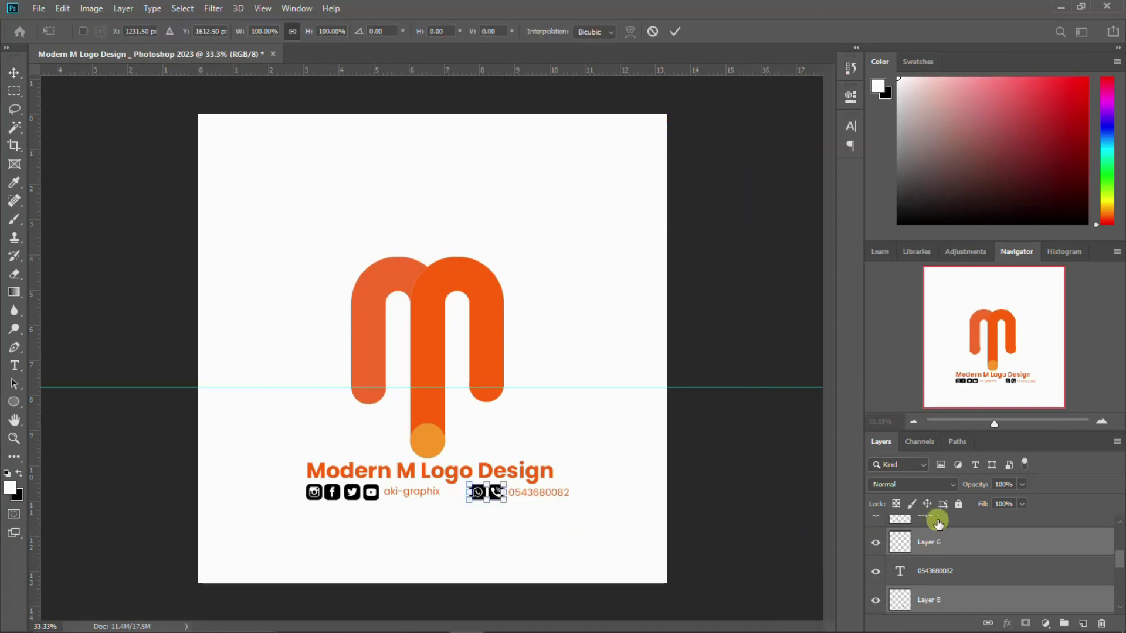
key("Return")
scroll(983, 549, "up", 1)
- Scale the selected contact-row icon layers down to about 81.5%
left_click(966, 542, "shift")
scroll(966, 543, "up", 1)
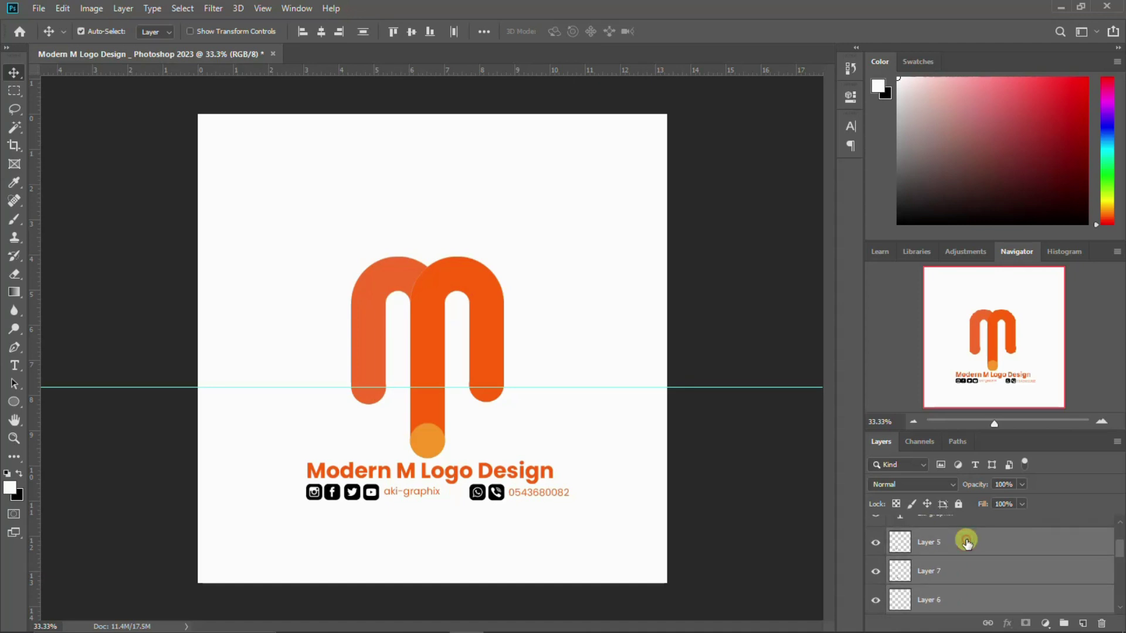
scroll(966, 543, "up", 1)
scroll(966, 542, "up", 1)
left_click(963, 539, "ctrl")
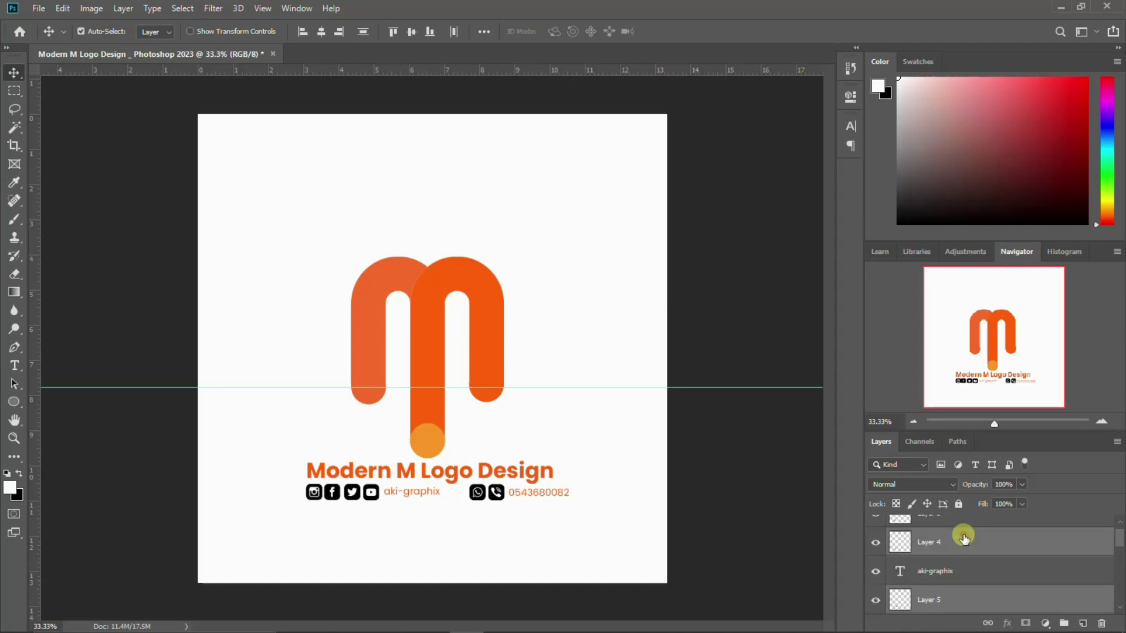
scroll(963, 538, "up", 1)
left_click(964, 535, "ctrl")
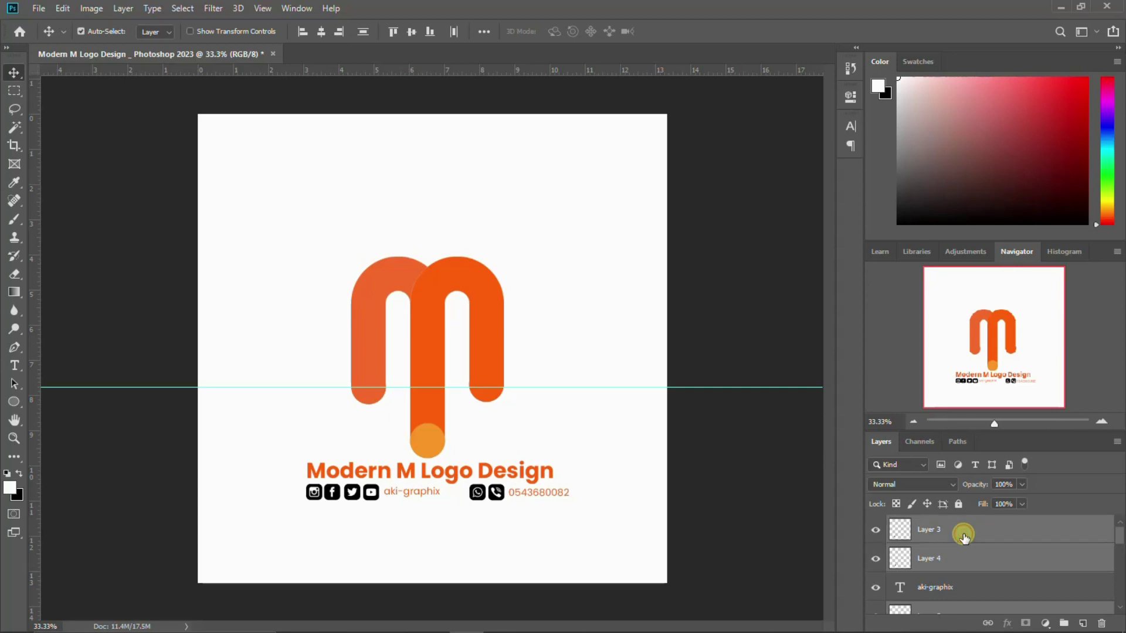
key("ctrl+t")
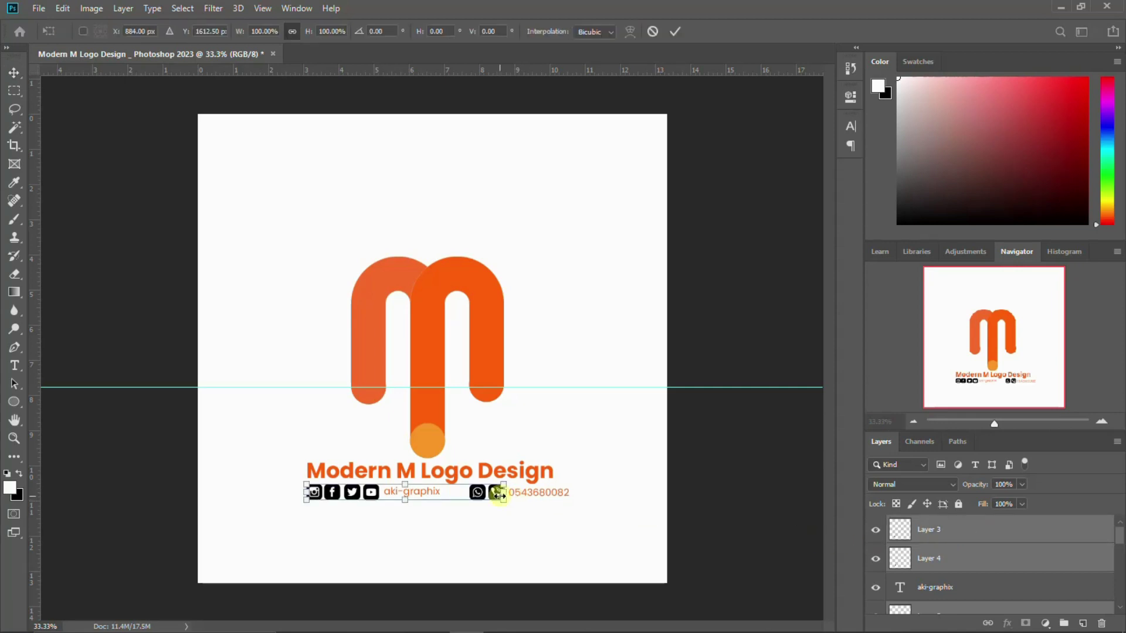
left_click_drag(502, 498, 485, 497)
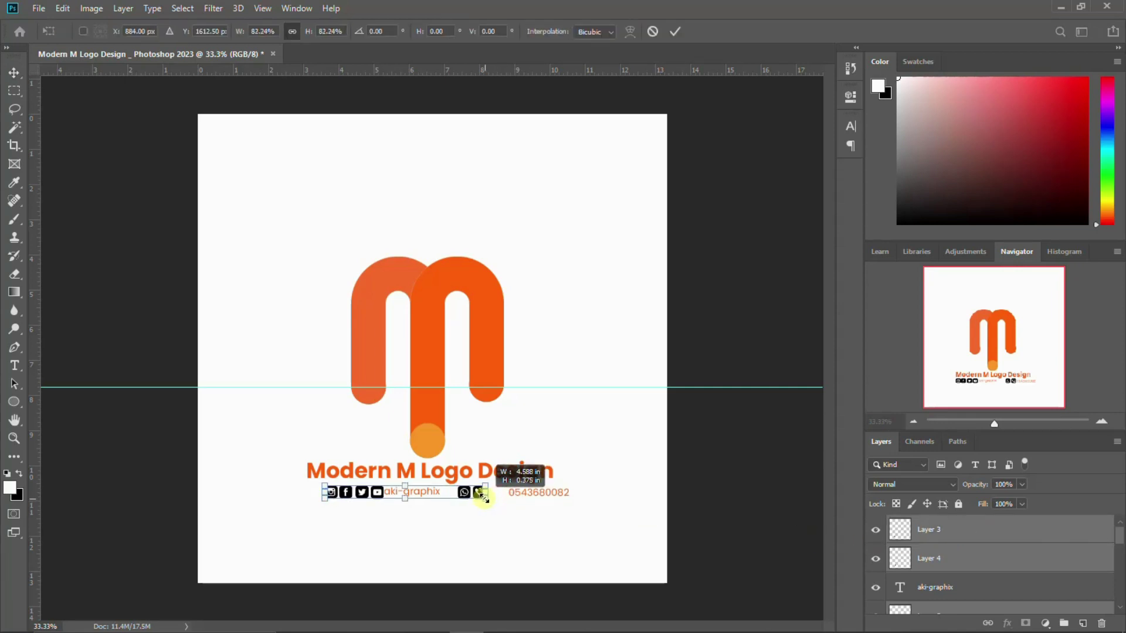
left_click_drag(485, 498, 484, 498)
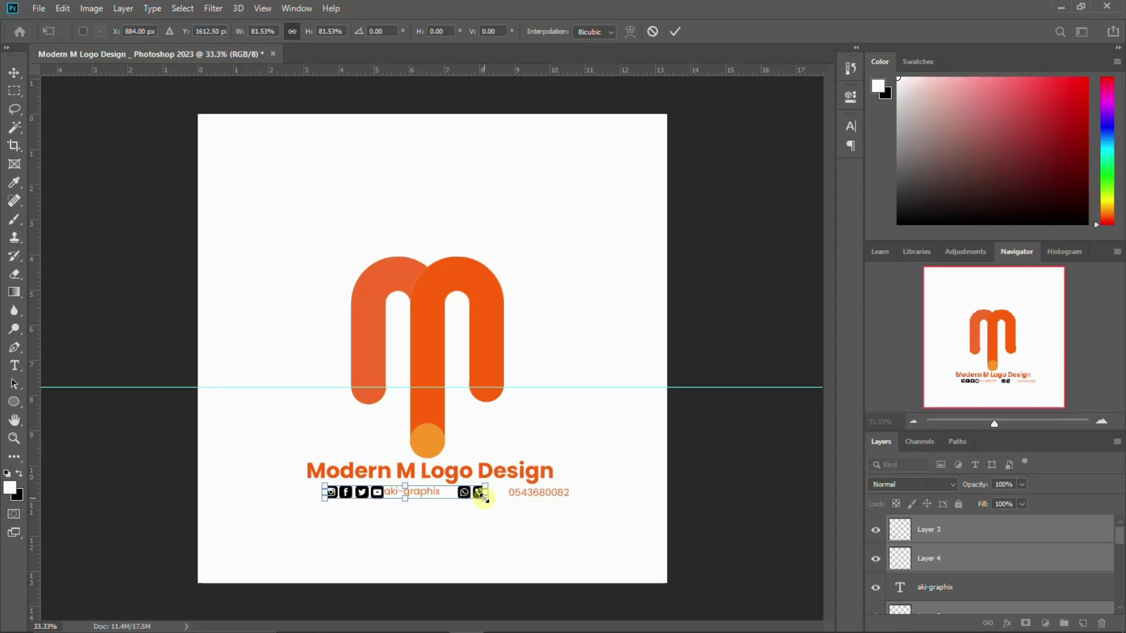
key("Return")
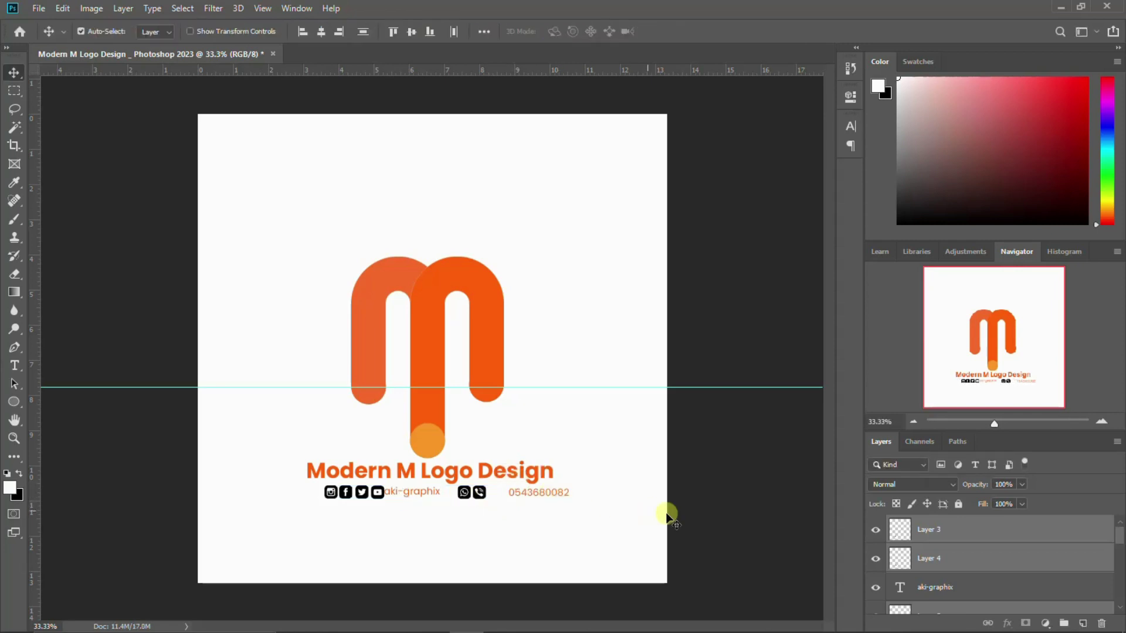
- Shift the handle text clear of the YouTube icon and the phone number against the phone icon
left_click(419, 496)
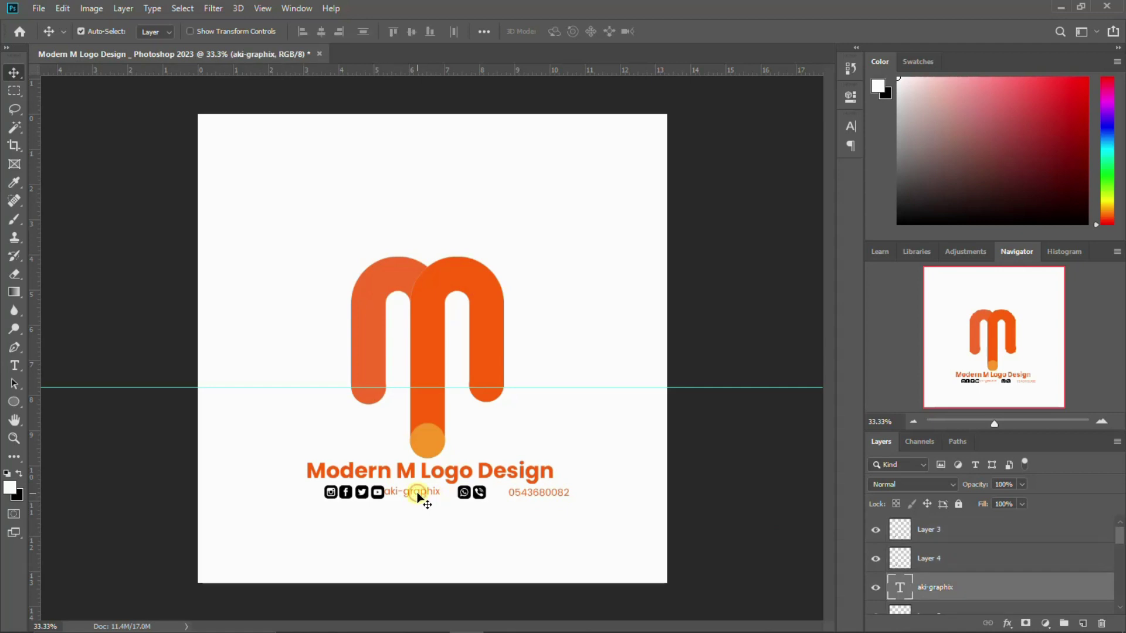
left_click_drag(419, 495, 416, 495)
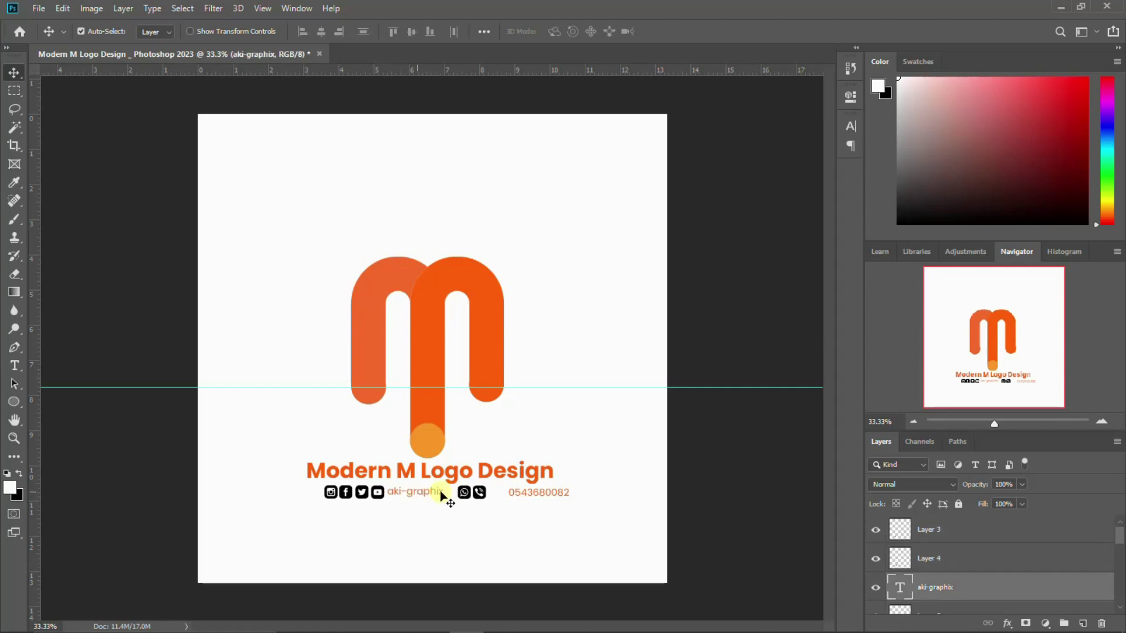
left_click(548, 496)
left_click_drag(549, 496, 549, 494)
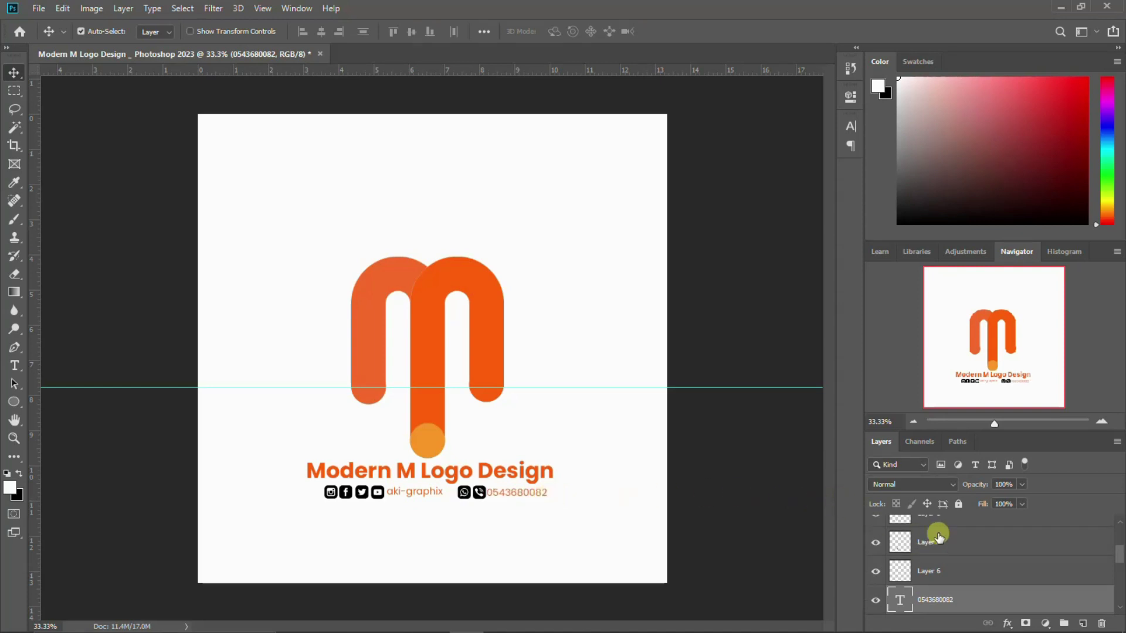
- Delete the hidden pngegg layer and begin selecting the contact-row layers
scroll(938, 557, "down", 2)
scroll(939, 568, "down", 1)
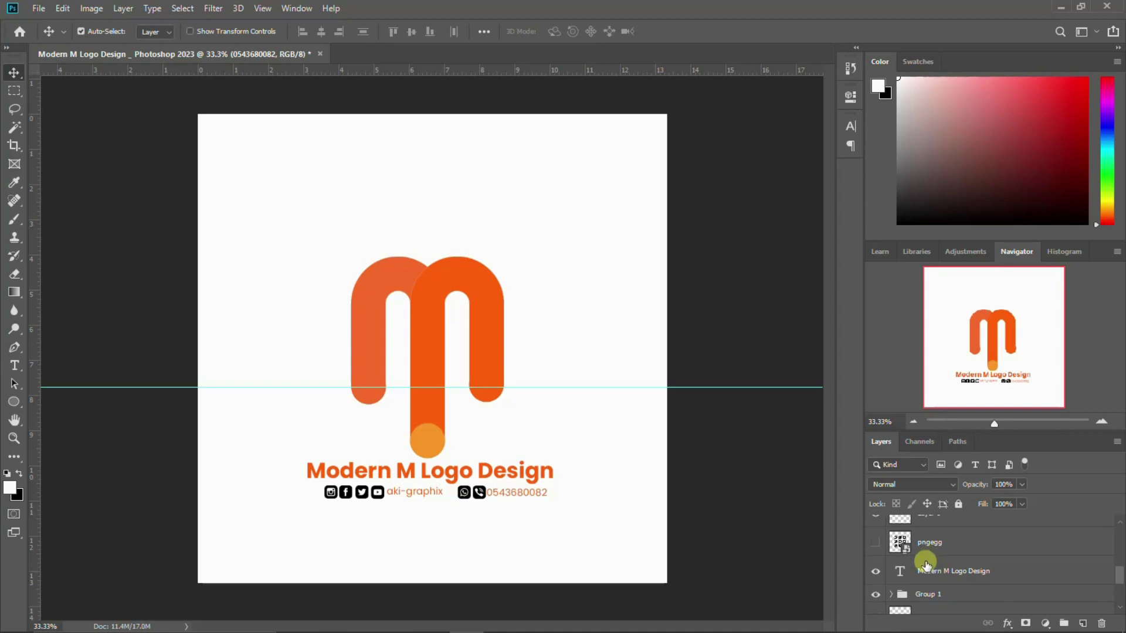
scroll(930, 545, "up", 2)
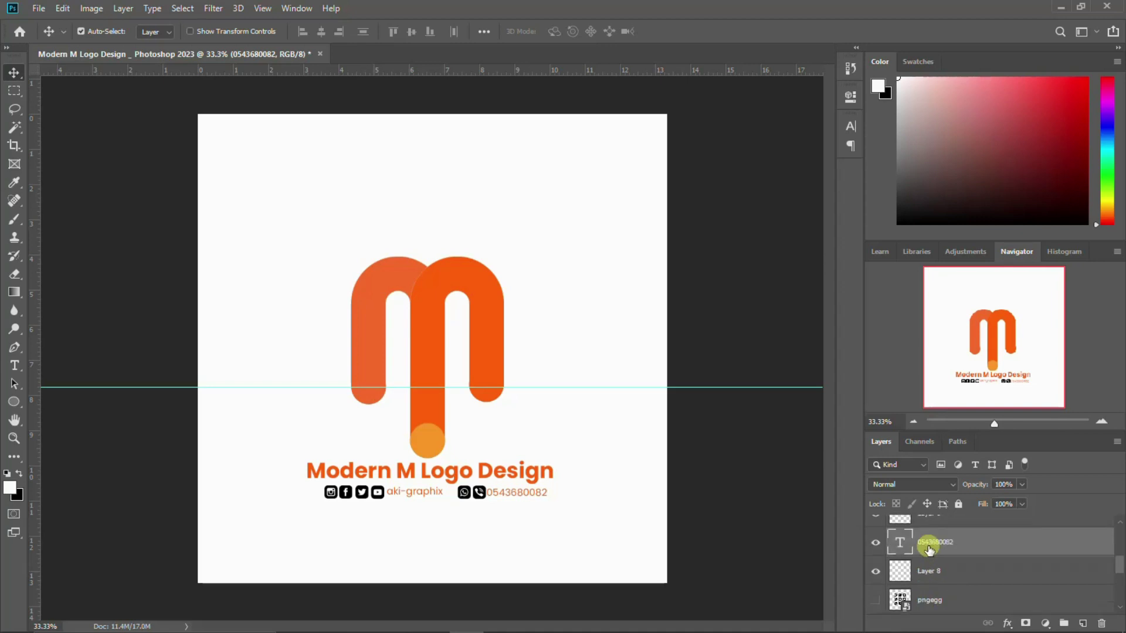
scroll(931, 568, "down", 1)
left_click(918, 573)
key("Delete")
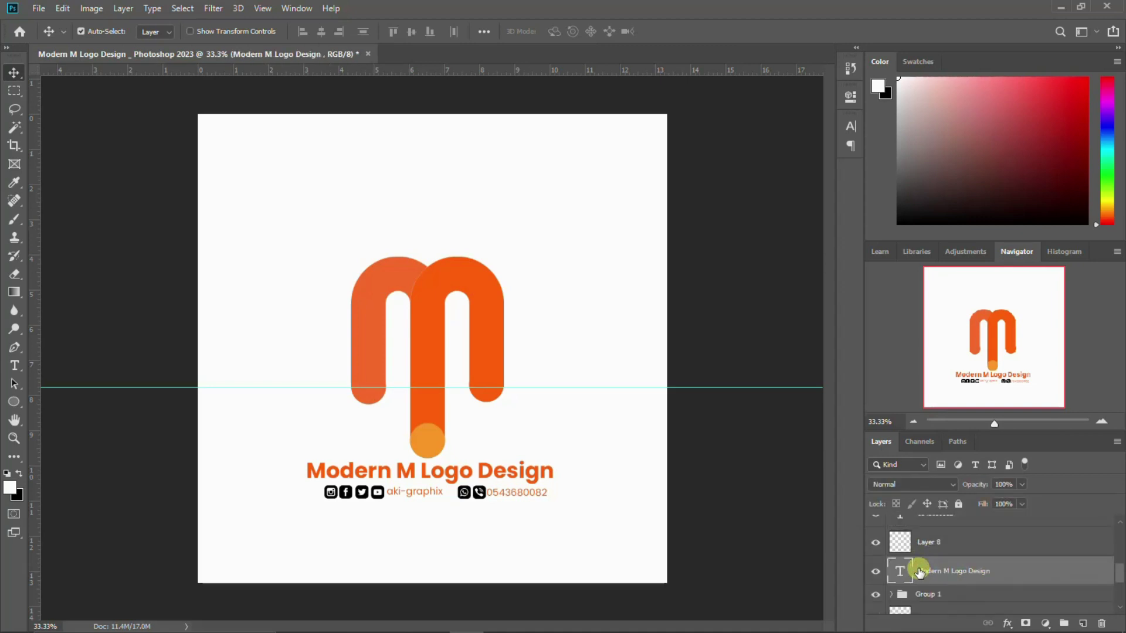
left_click(939, 553)
scroll(940, 548, "up", 1)
scroll(941, 542, "up", 1)
- Group the contact-row layers and shift the group slightly left
left_click(943, 532, "shift")
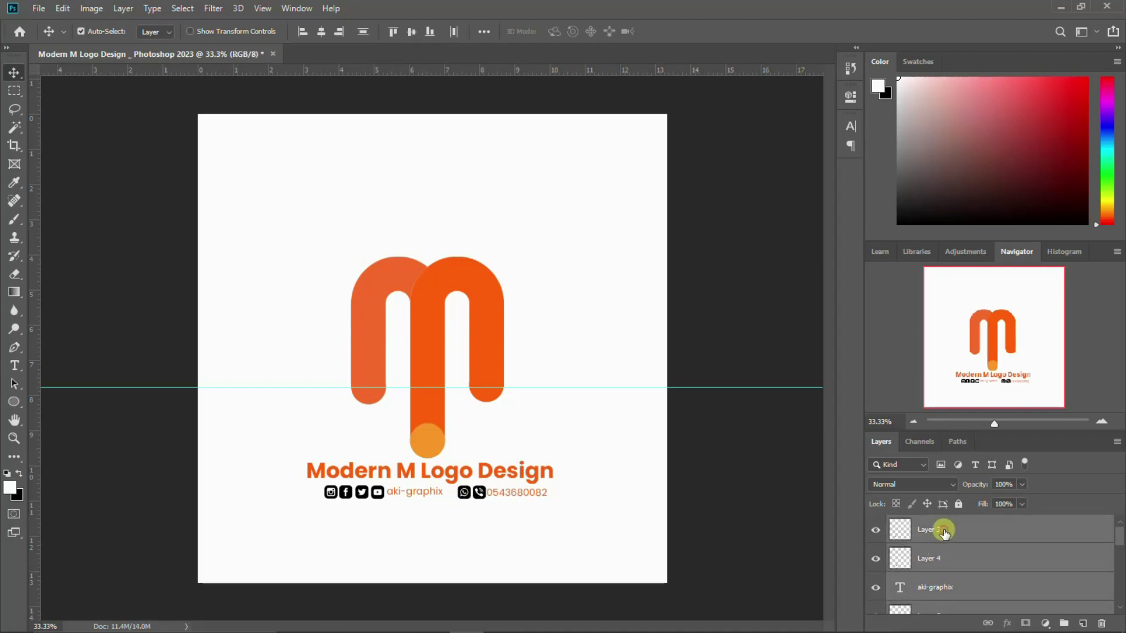
key("ctrl+g")
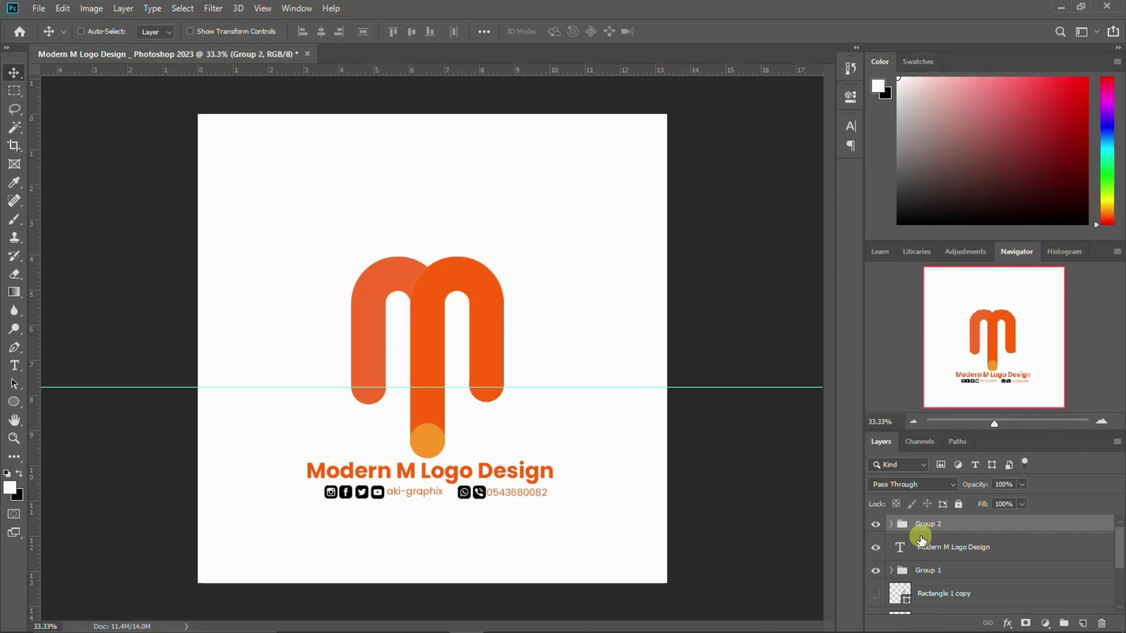
key("ctrl+t")
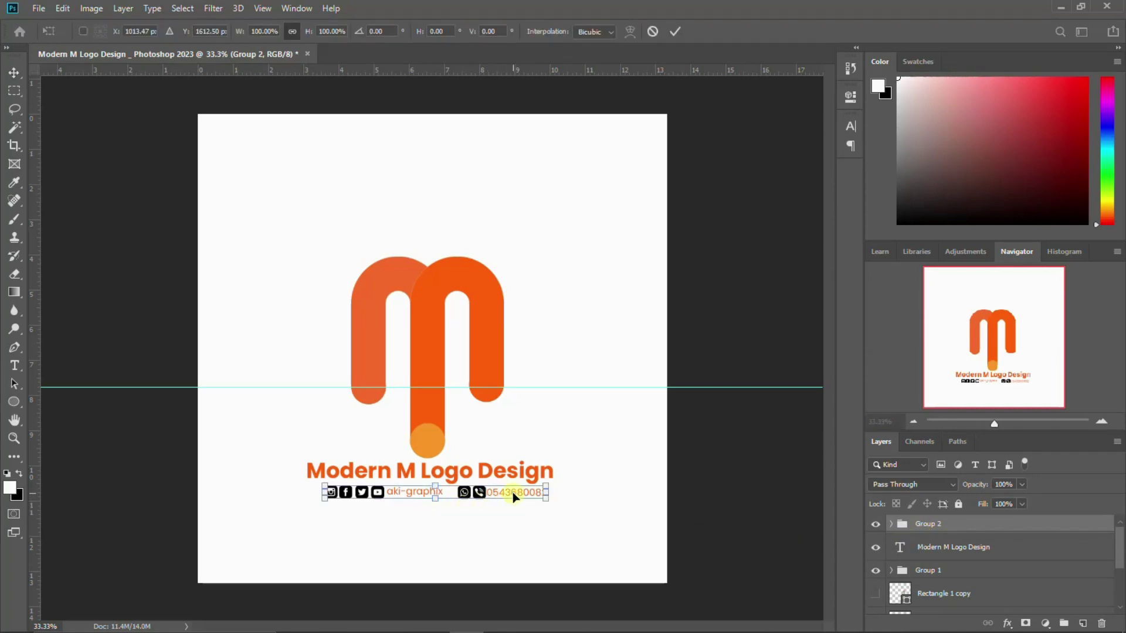
left_click_drag(513, 493, 503, 495)
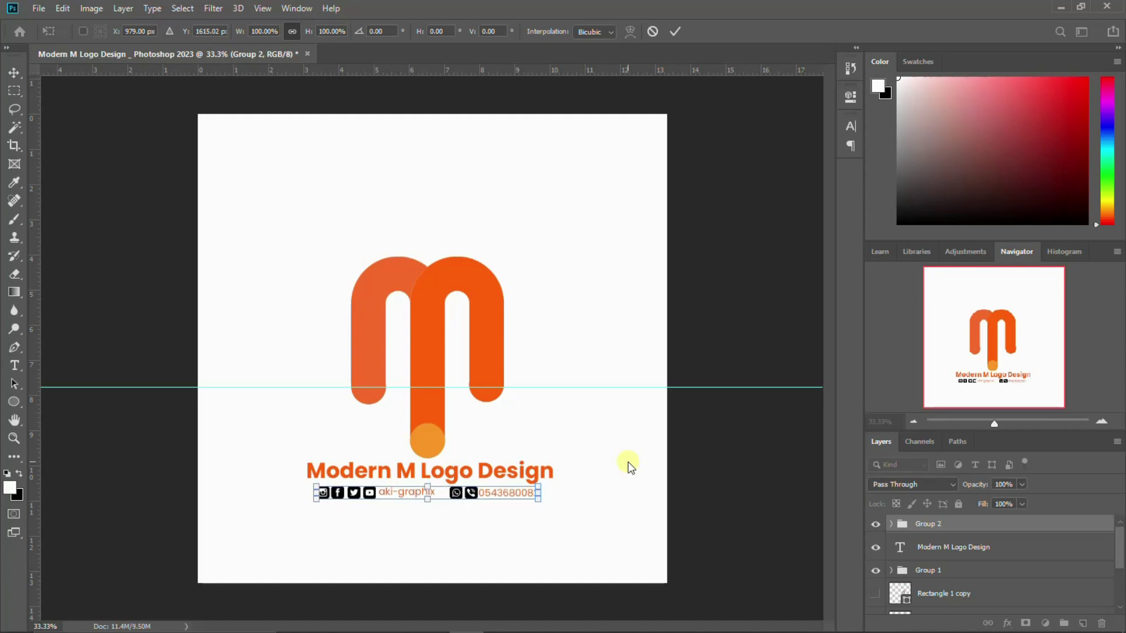
key("Return")
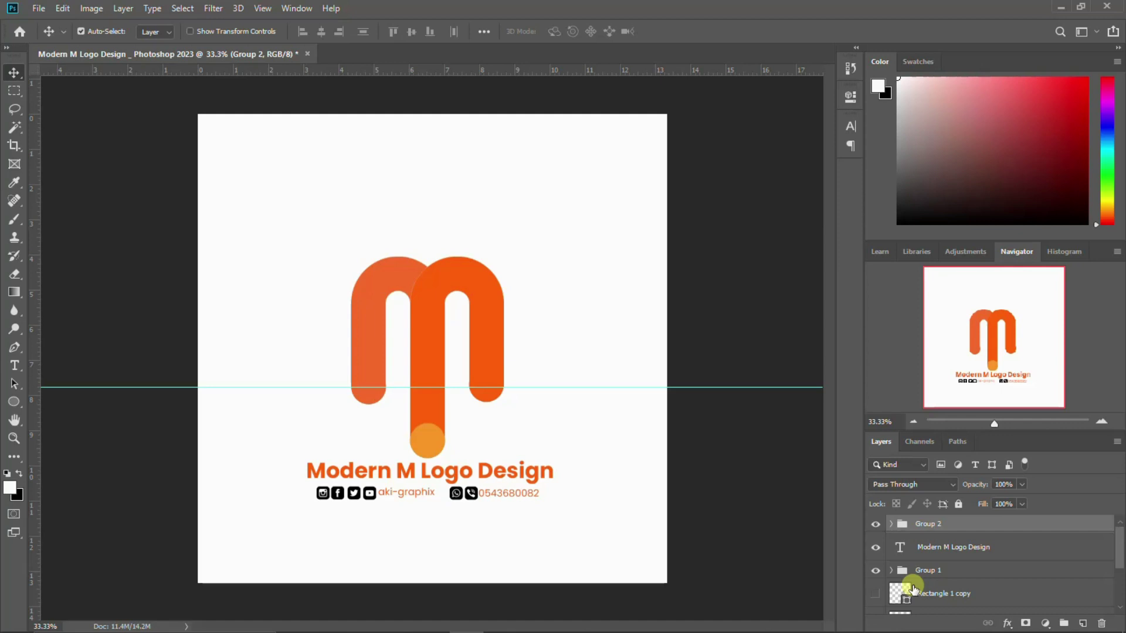
- Delete the hidden Rectangle 1 copy layer and select the caption and M logo group
scroll(913, 589, "down", 1)
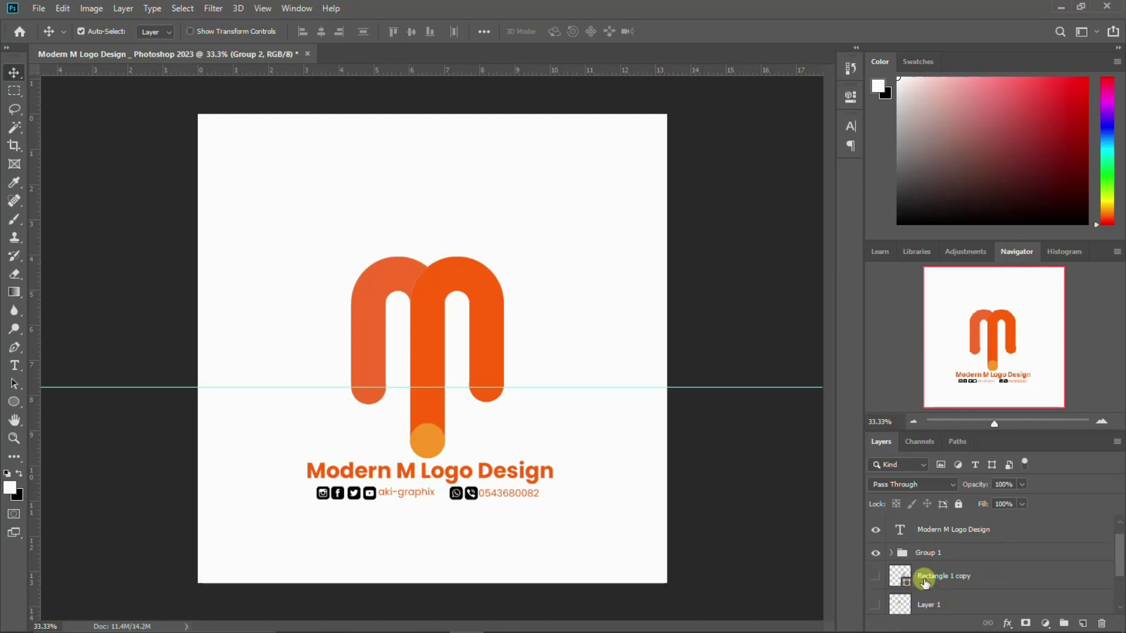
left_click(927, 580)
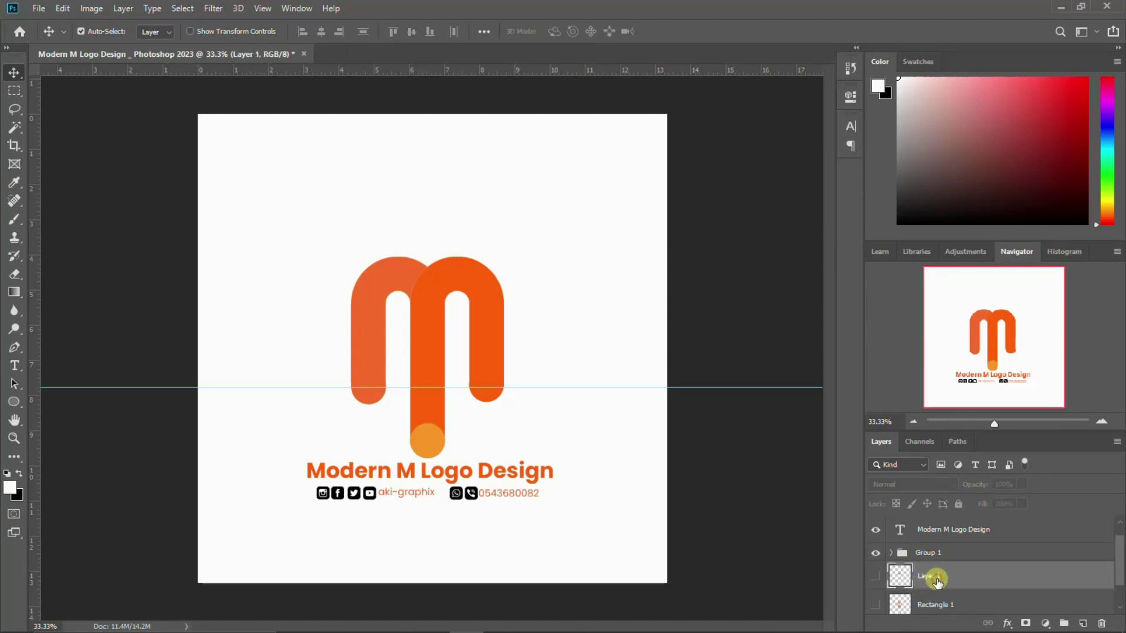
key("Delete")
key("Delete")
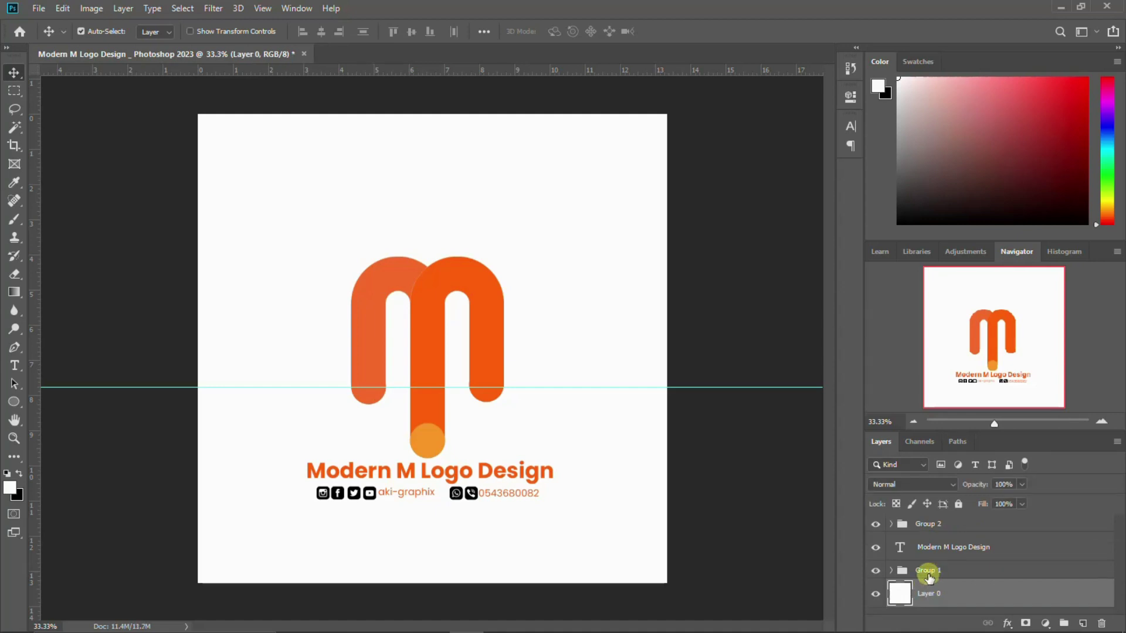
left_click(875, 571)
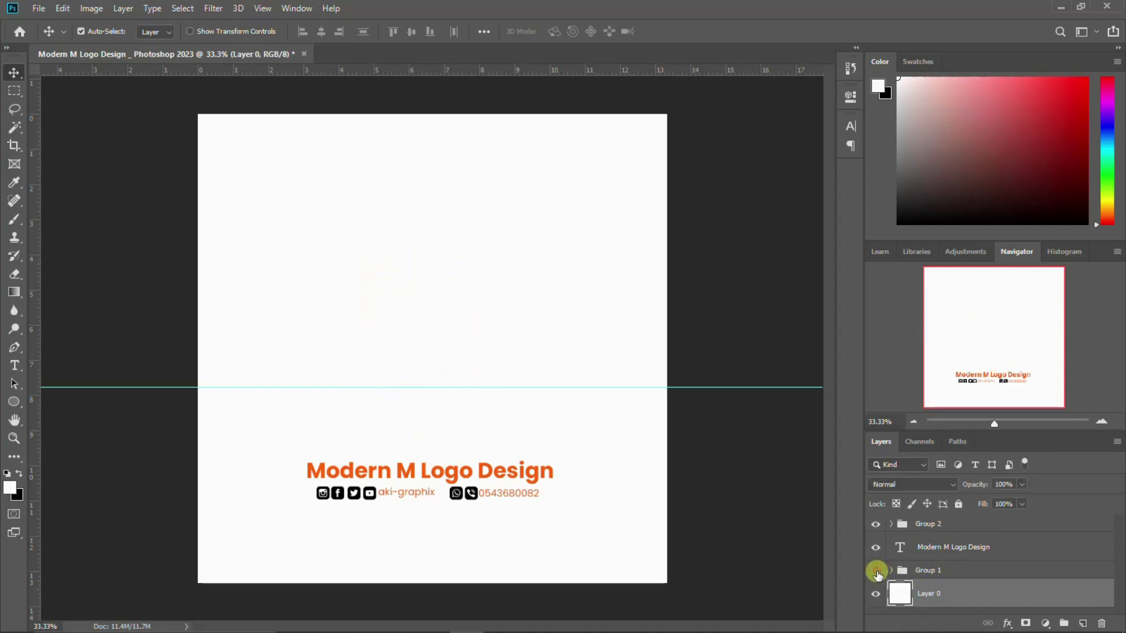
left_click(928, 571)
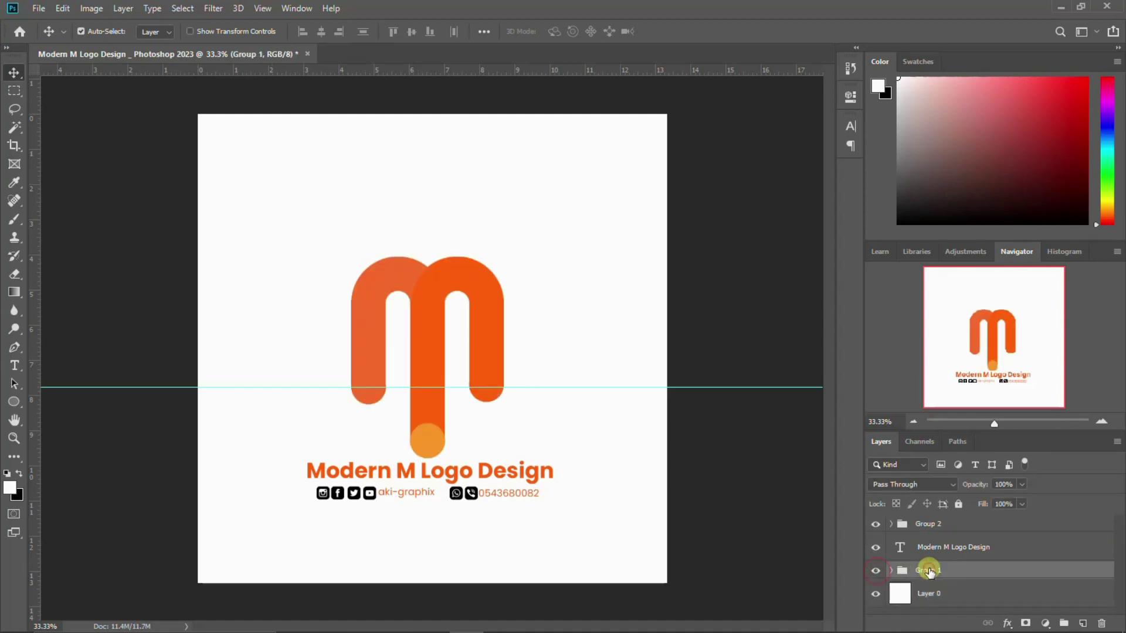
mouse_move(921, 551)
left_mouse_down()
mouse_move(895, 534)
mouse_move(930, 545)
left_mouse_up()
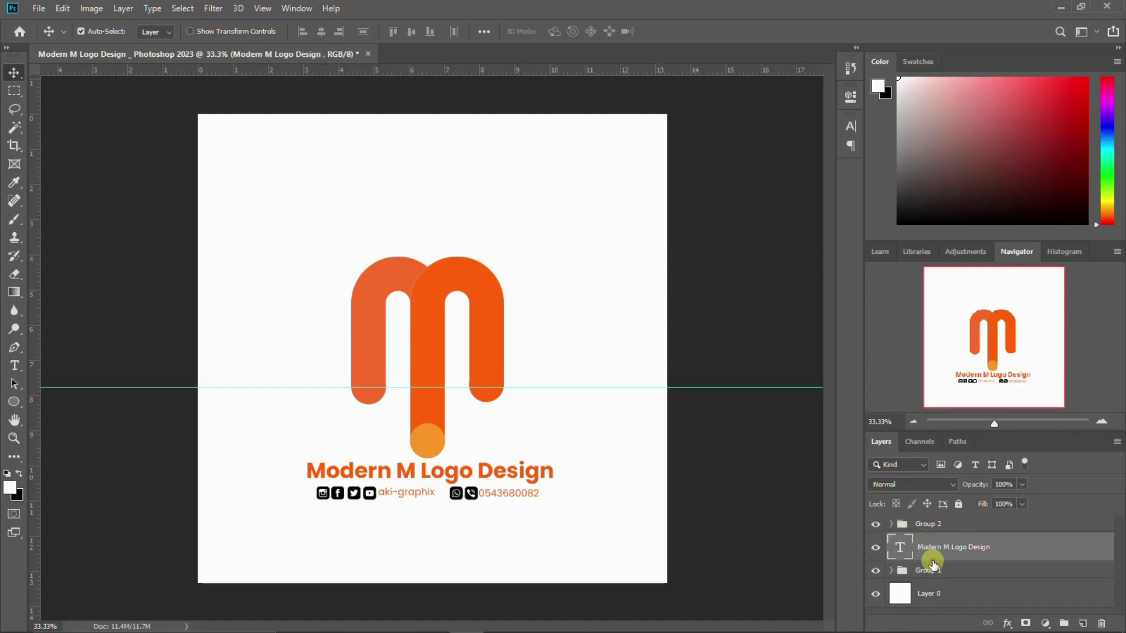
left_click(932, 570)
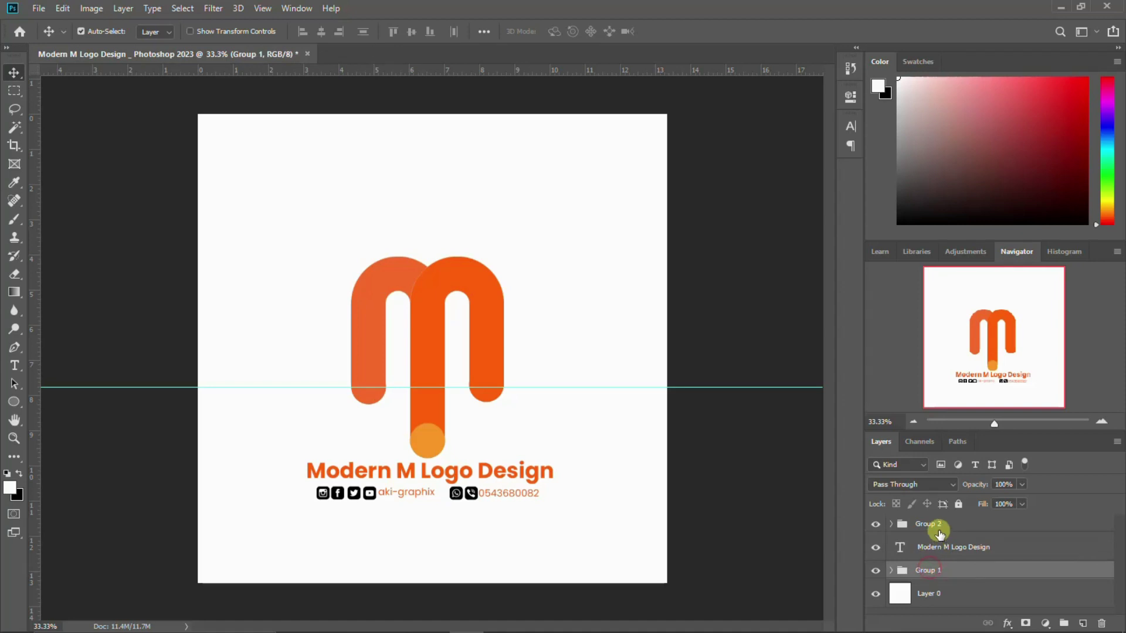
- Move the whole logo layout up the page and scale the QR code image to about 10.4%
left_click(940, 528, "shift")
key("ctrl+t")
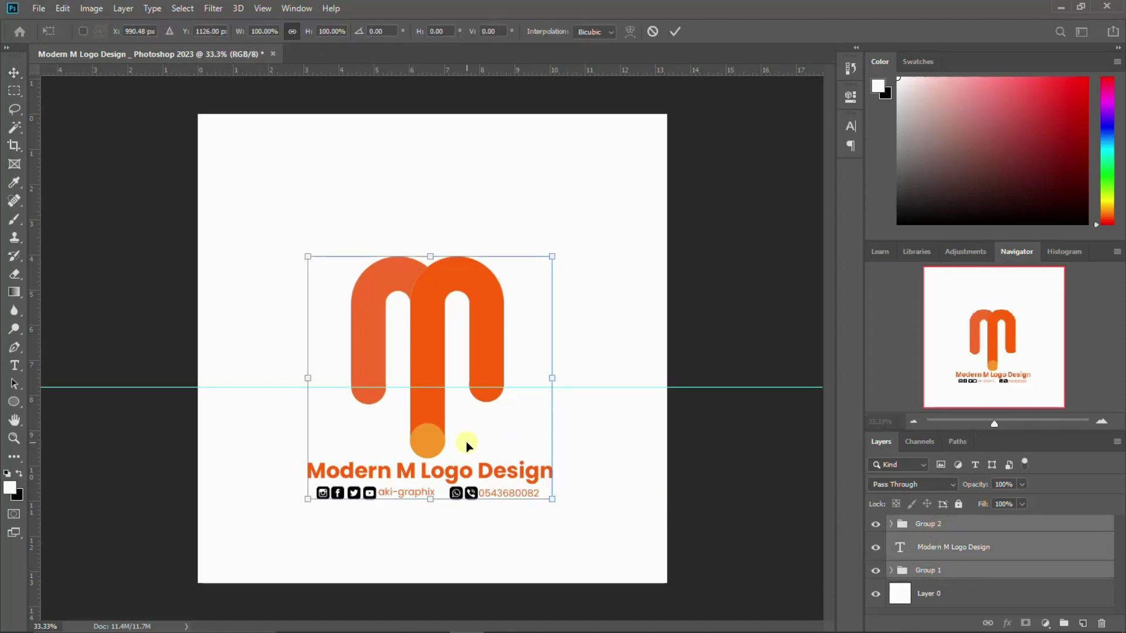
left_click_drag(467, 445, 465, 410)
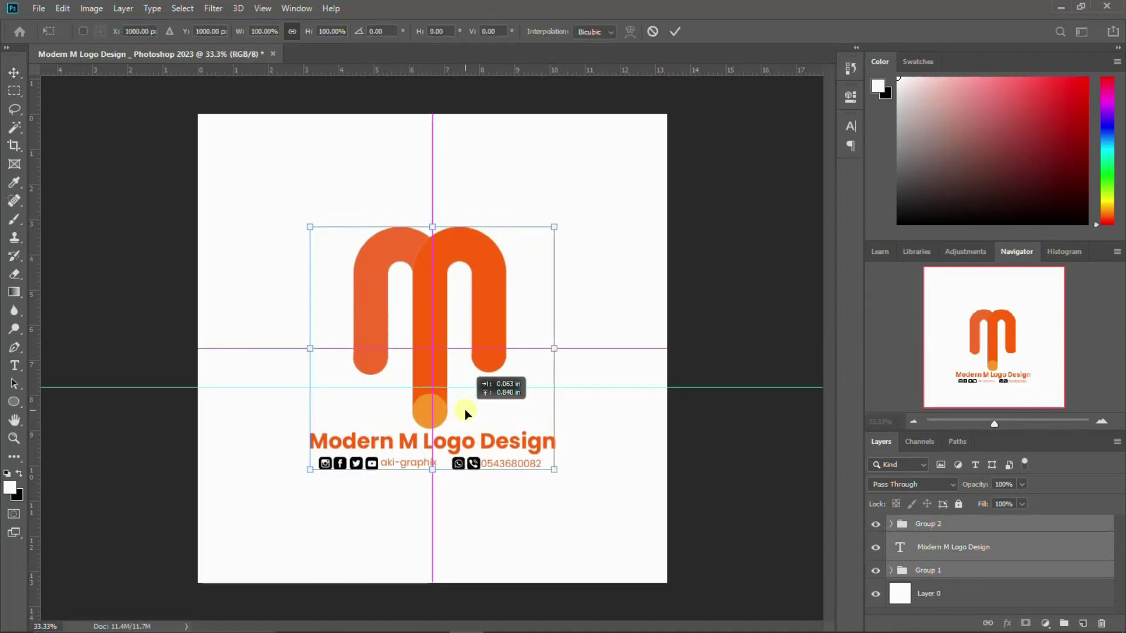
key("Return")
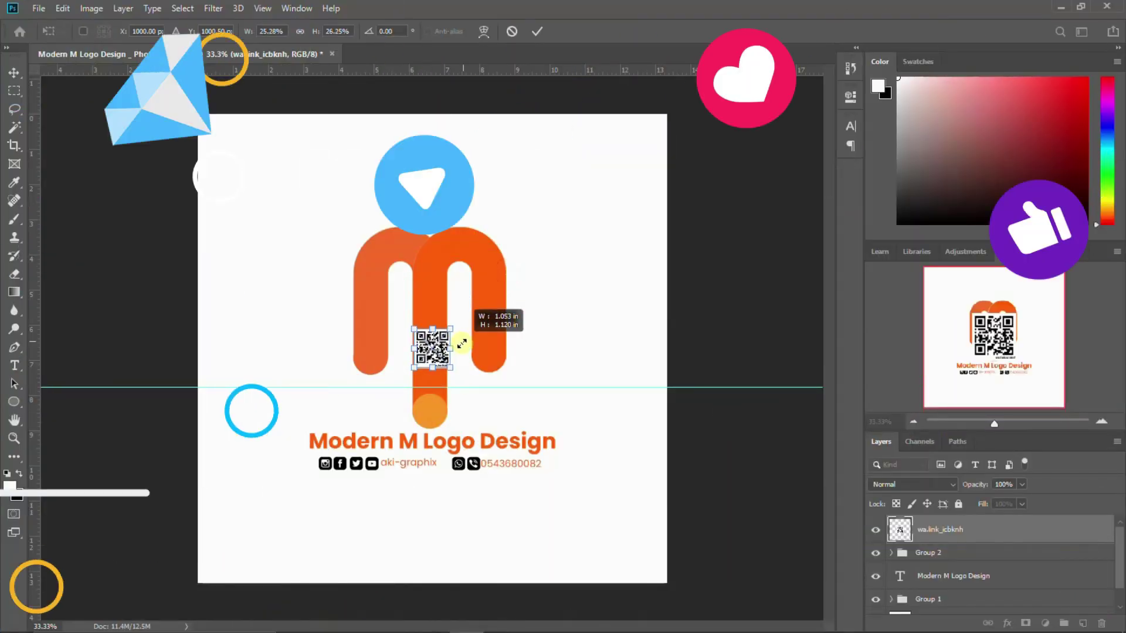
mouse_move(462, 344)
left_mouse_down()
mouse_move(437, 351)
mouse_move(314, 469)
left_mouse_up()
key("Return")
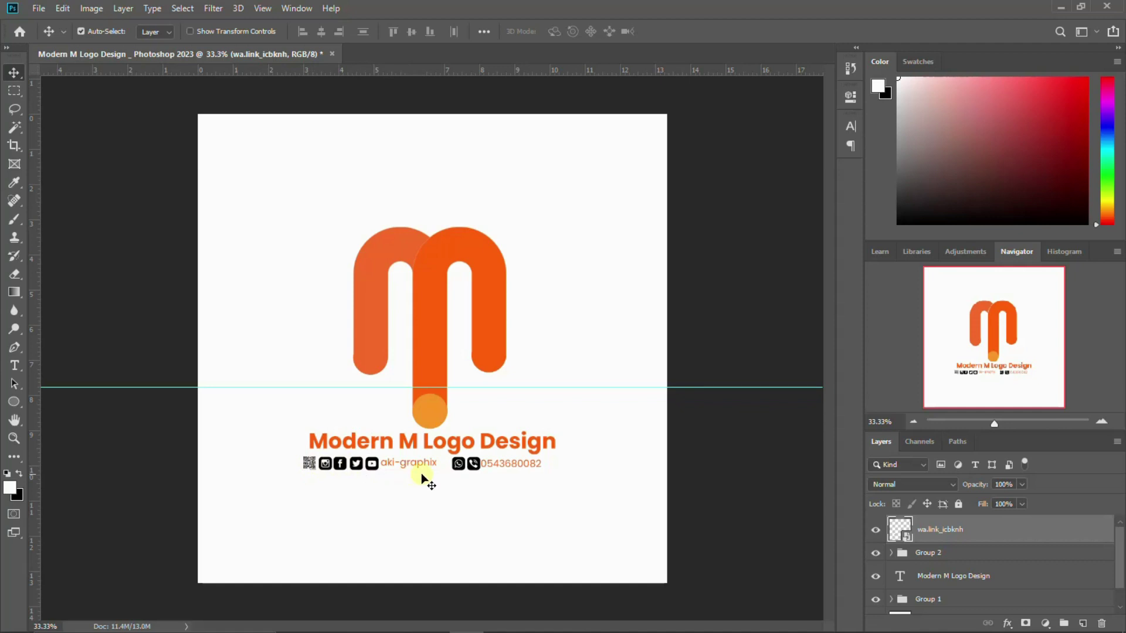
- Centre the contact-row group horizontally on the page
left_click(870, 557)
left_click(932, 554)
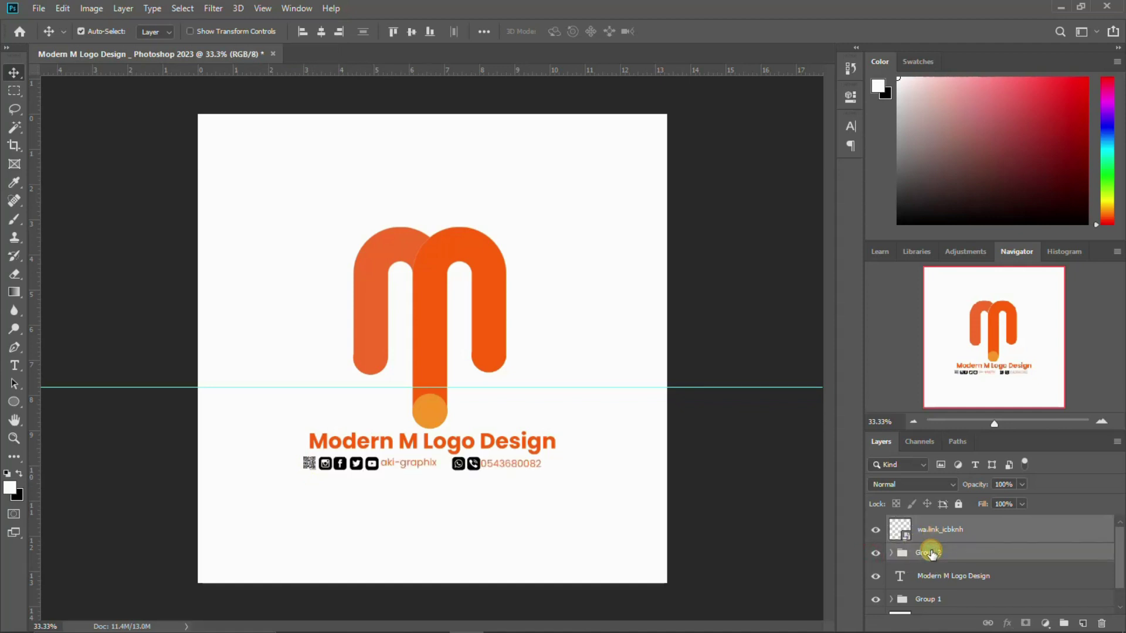
key("ctrl+t")
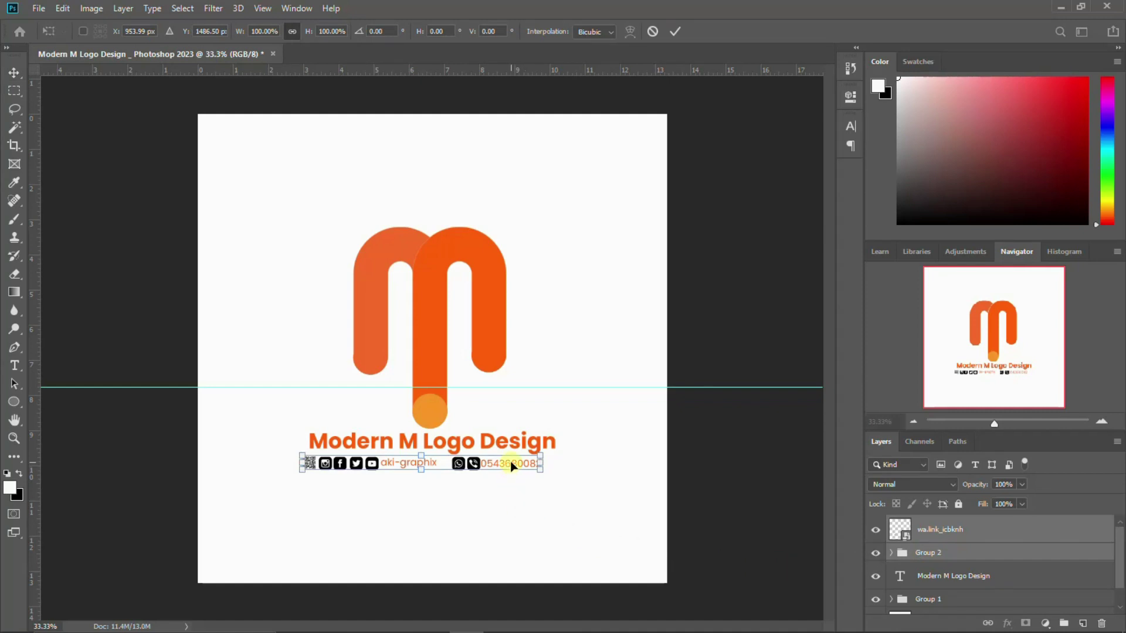
left_click_drag(509, 469, 522, 464)
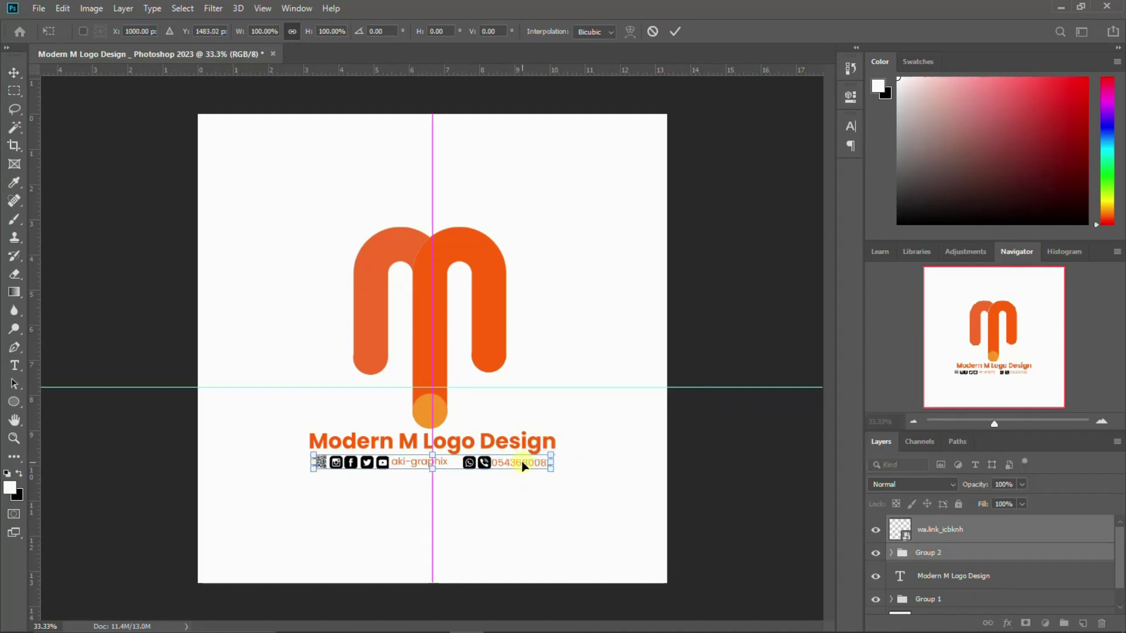
key("Return")
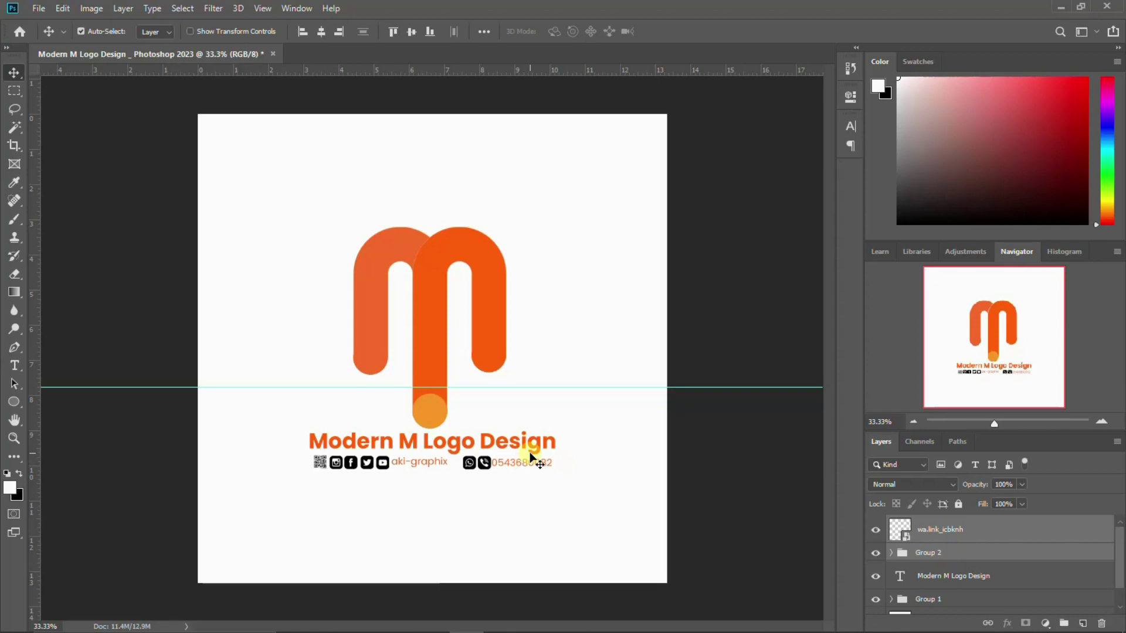
left_click(339, 465)
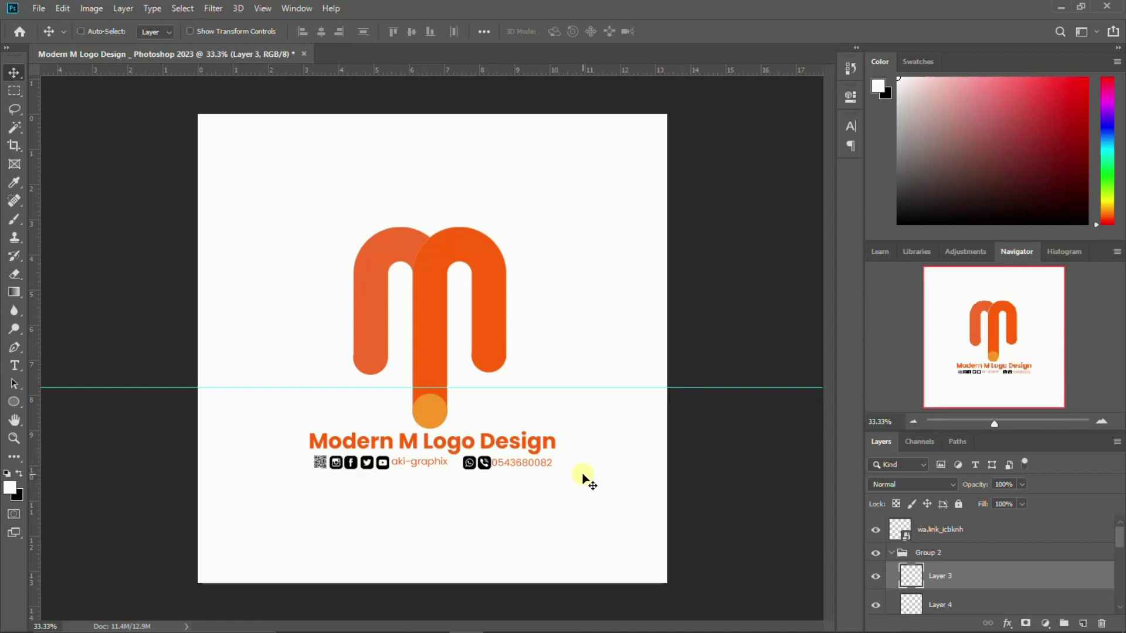
- Cancel a first save, zoom in and out to check spacing, then start Save As
key("ctrl+s")
left_click(500, 333)
key("ctrl+plus")
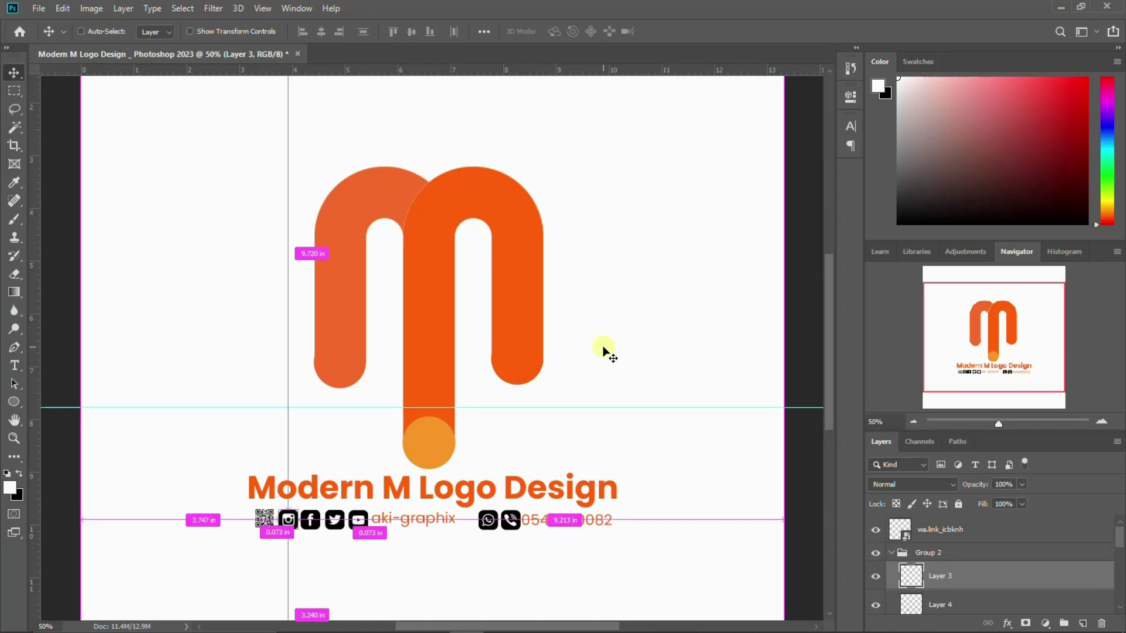
key("ctrl+minus")
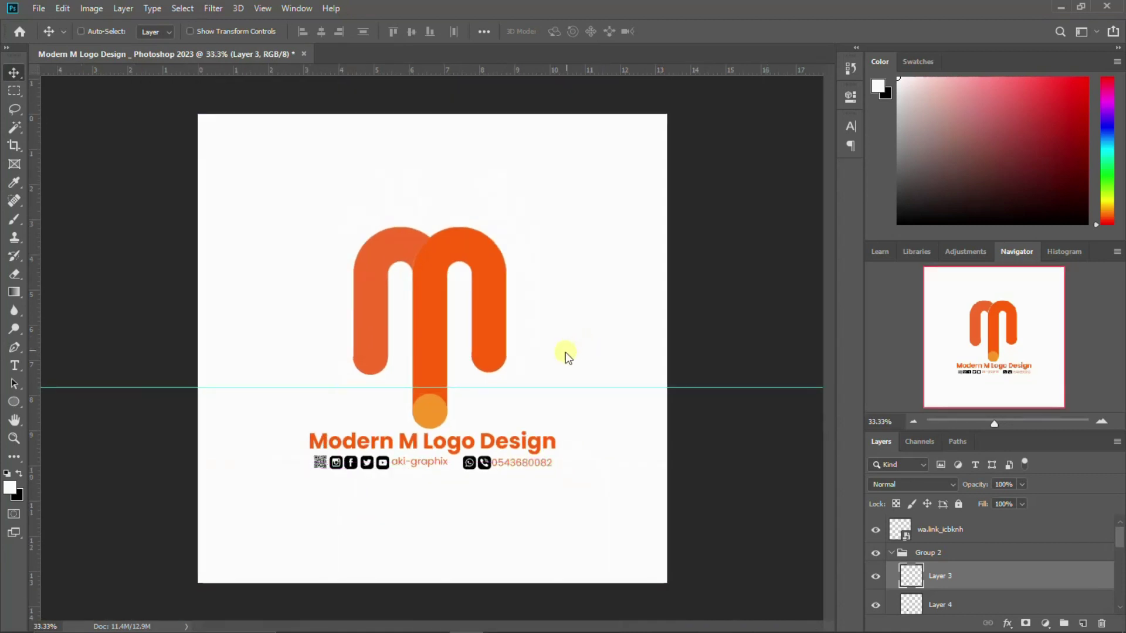
key("ctrl+shift+s")
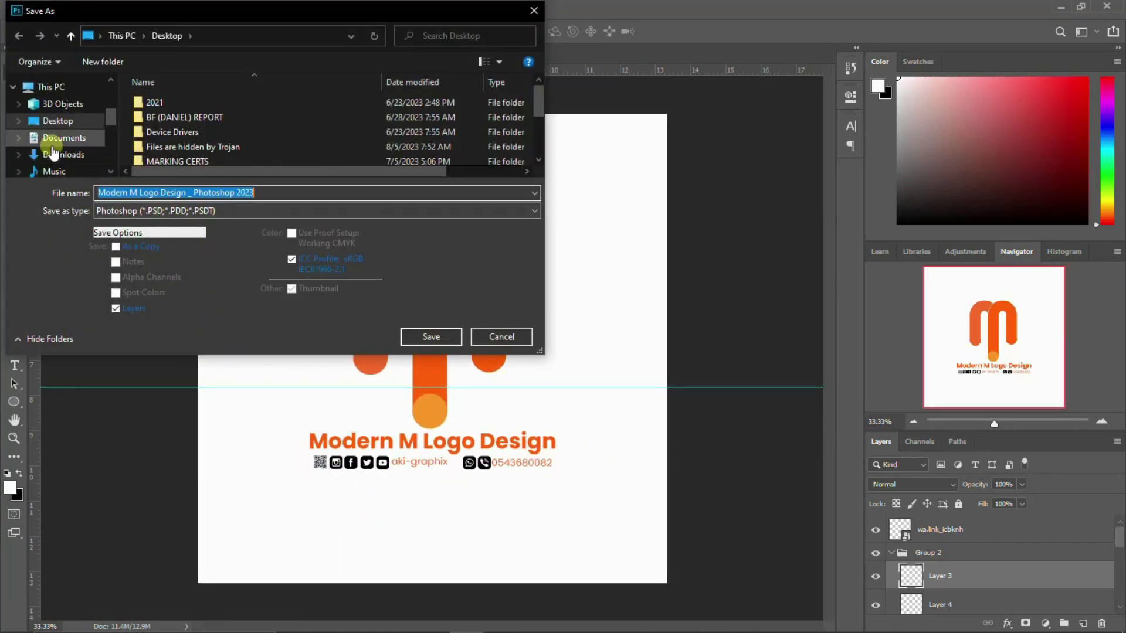
- Save the design to the Desktop as the PSD 'Modern M Logo Design _ Photoshop 2023'
left_click(63, 124)
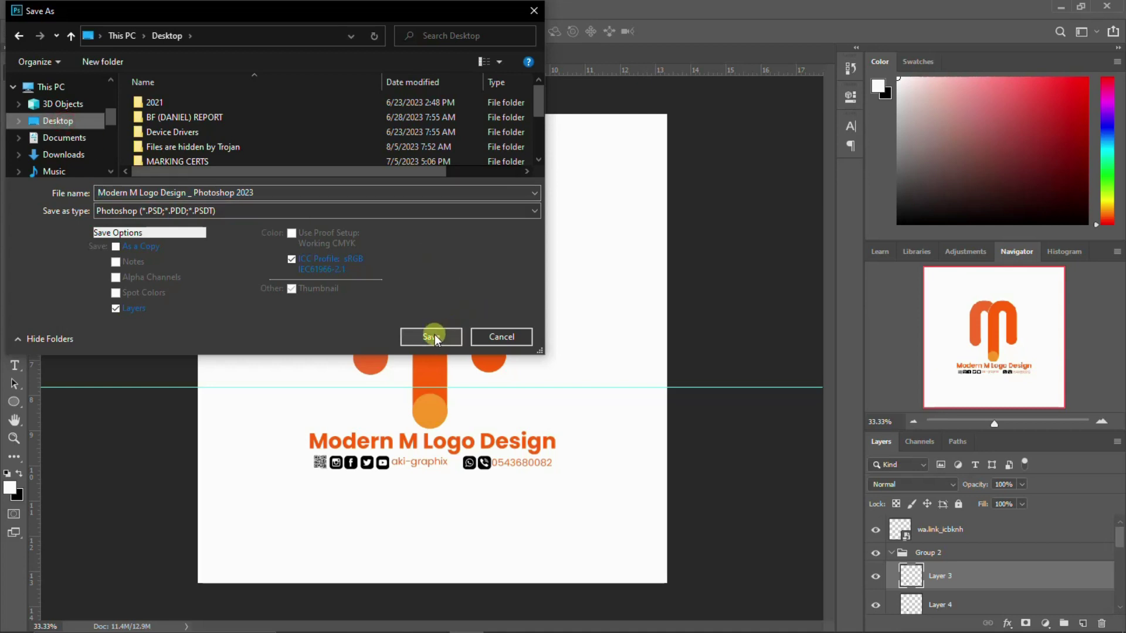
left_click(435, 337)
left_click(711, 176)
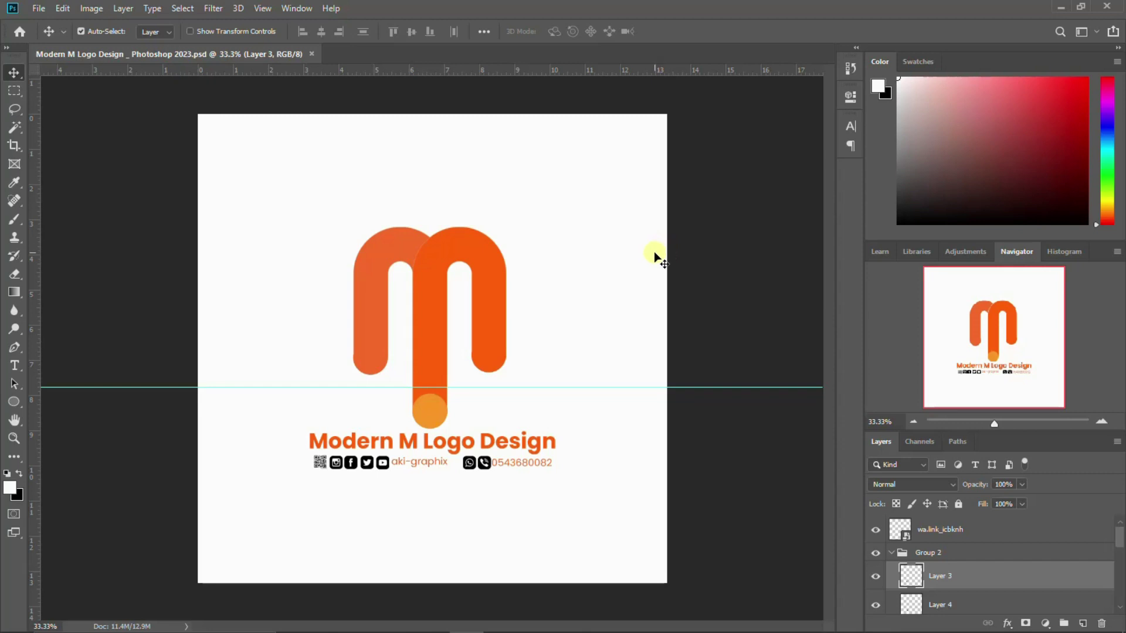
- Save a PNG copy of the design, accepting the default PNG options
key("ctrl+shift+s")
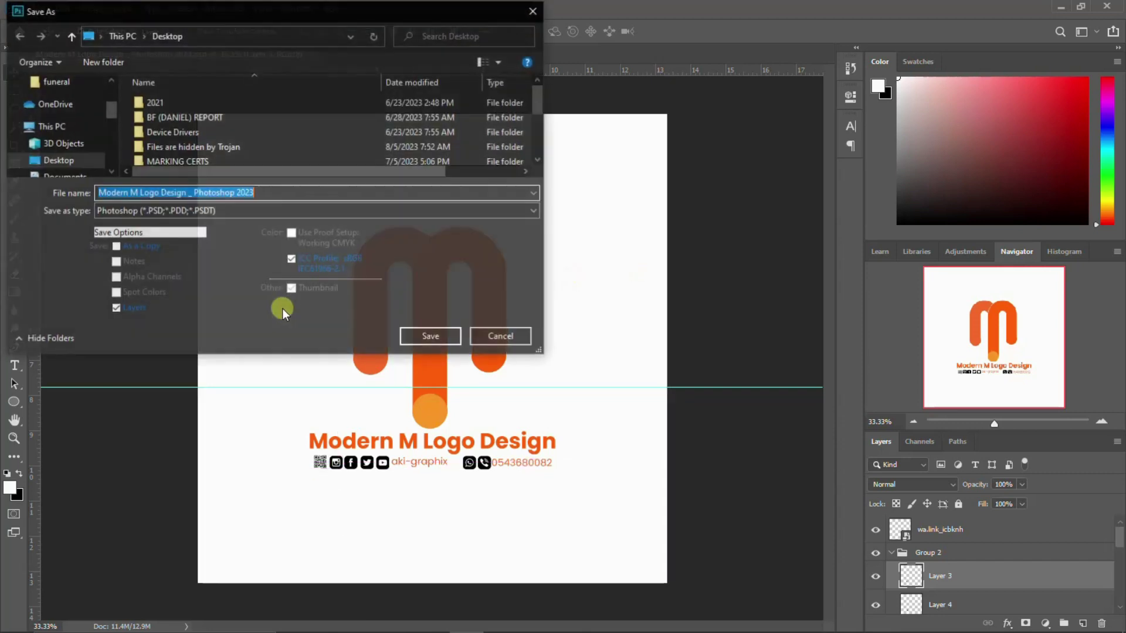
left_click(232, 213)
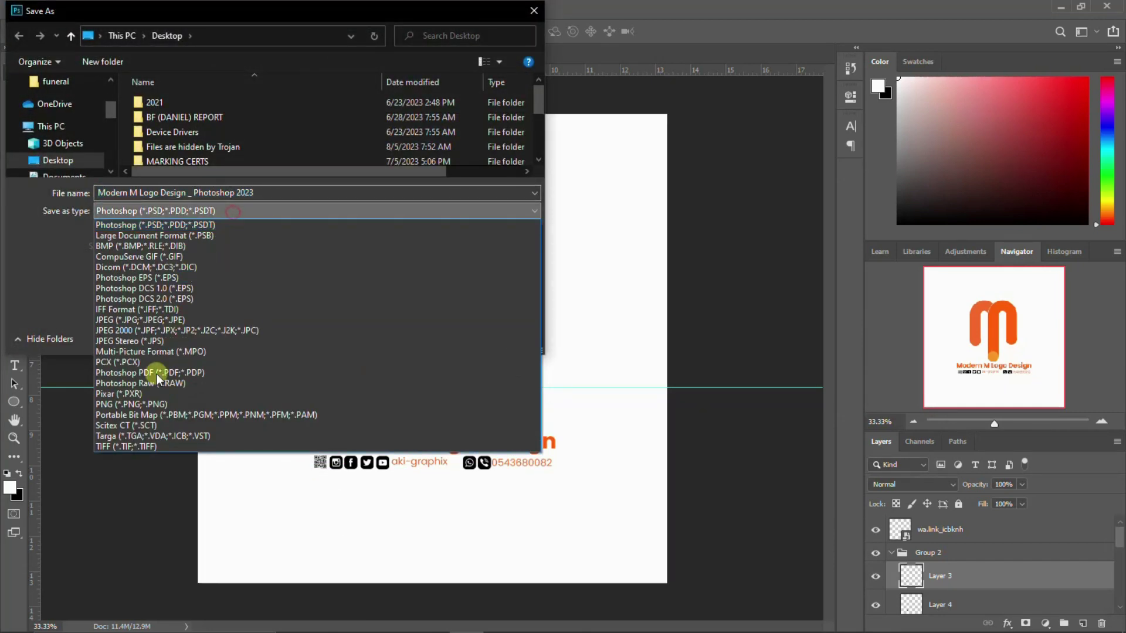
left_click(154, 405)
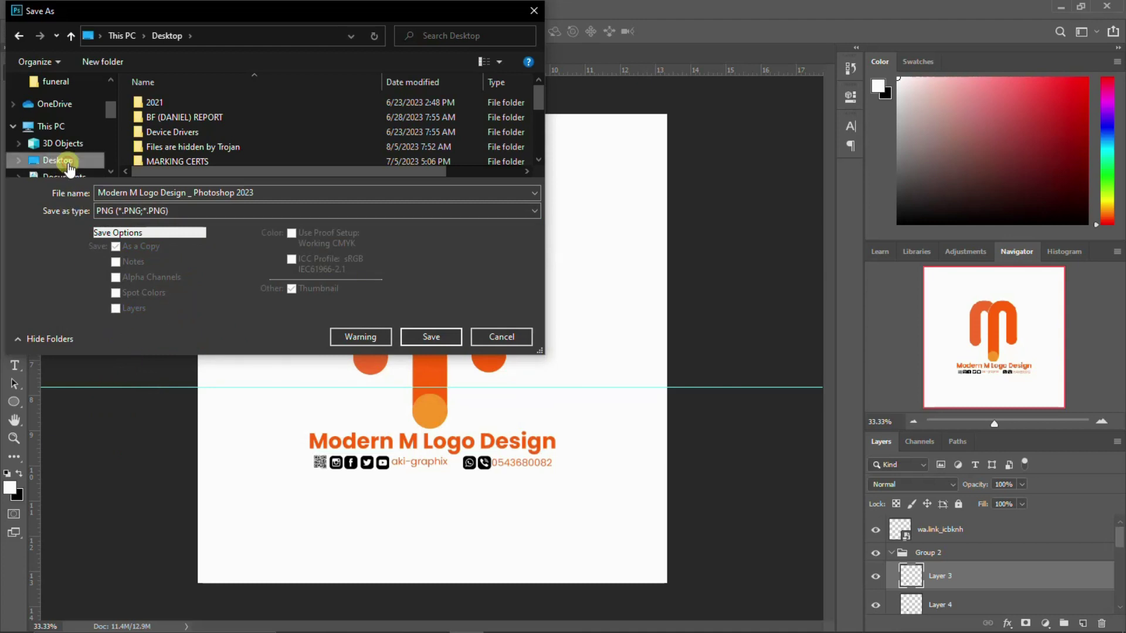
left_click(420, 337)
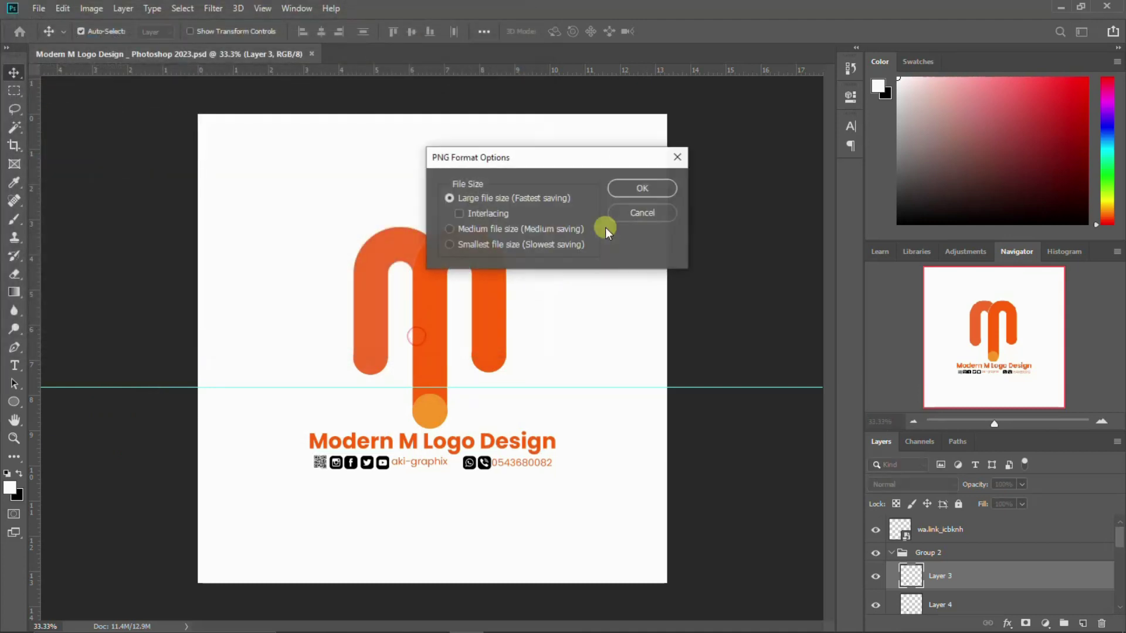
left_click(647, 187)
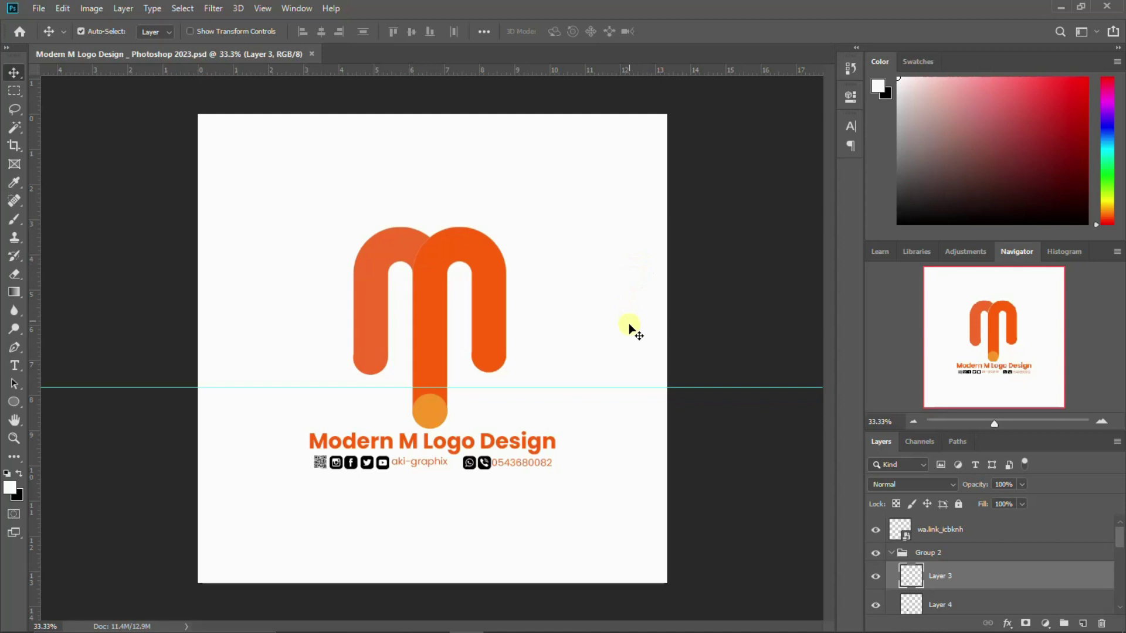